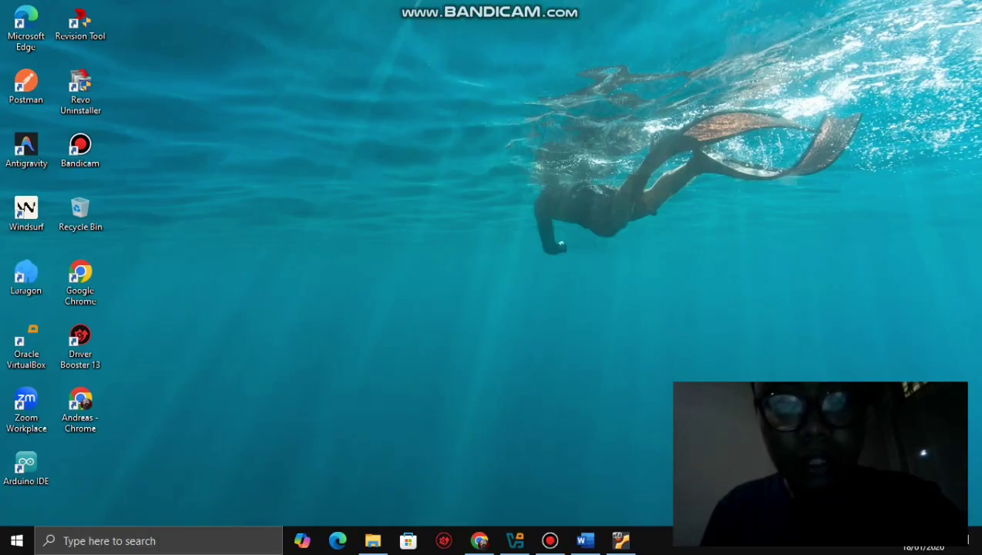
- Bring the running Security Onion VM window to the front, showing its login screen
{"action": "left_click", "coordinate": [621, 540]}
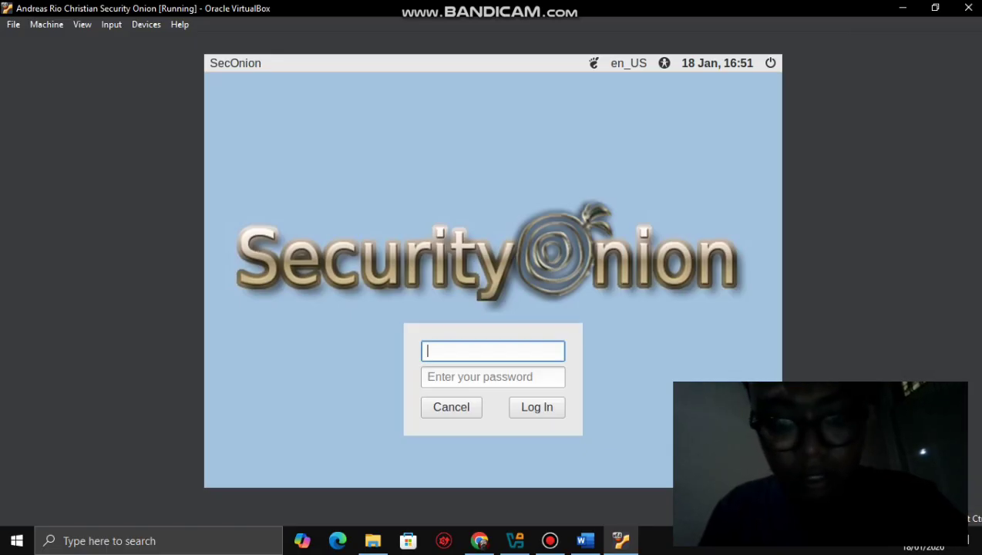
{"action": "left_click", "coordinate": [514, 540]}
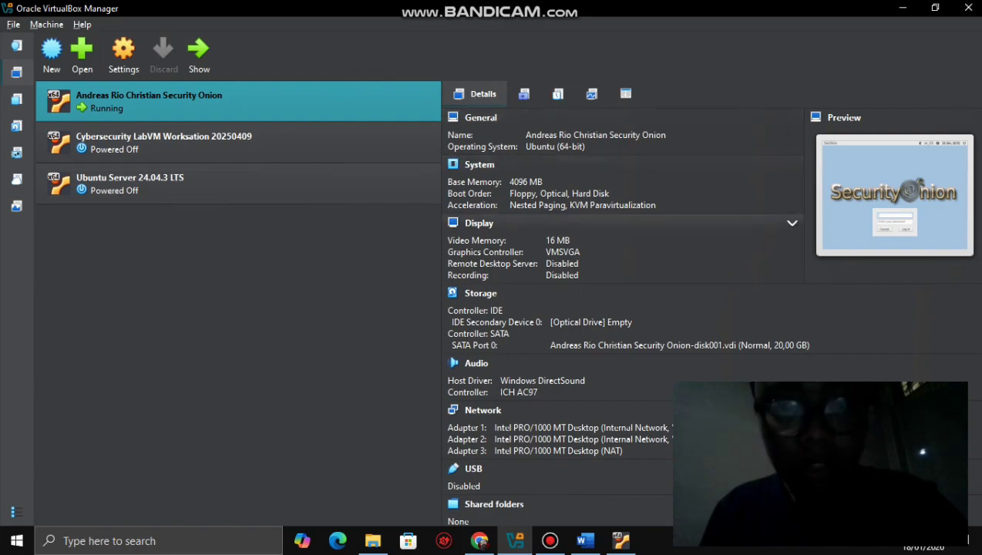
{"action": "left_click", "coordinate": [621, 540]}
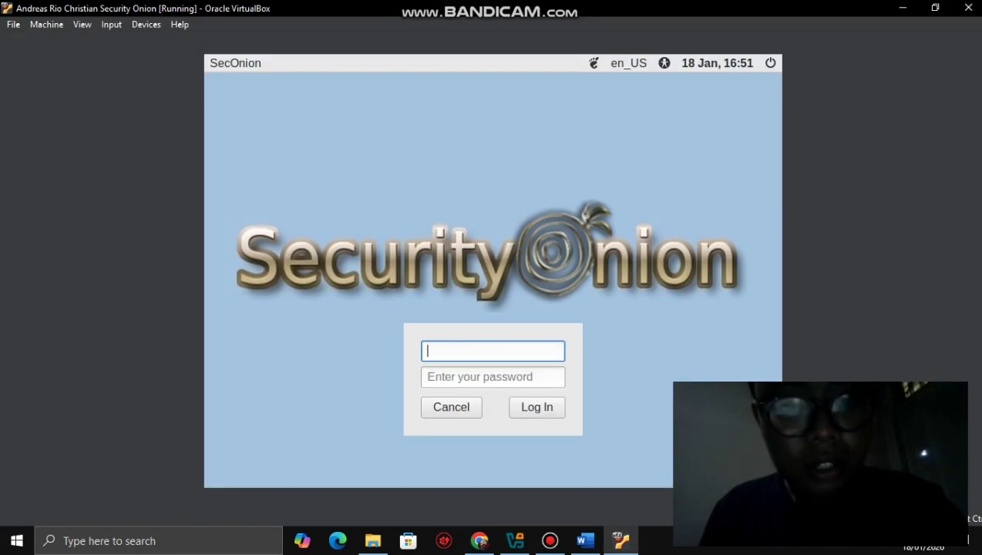
- Log in to the Security Onion desktop with the user's username and password
{"action": "left_click", "coordinate": [492, 376]}
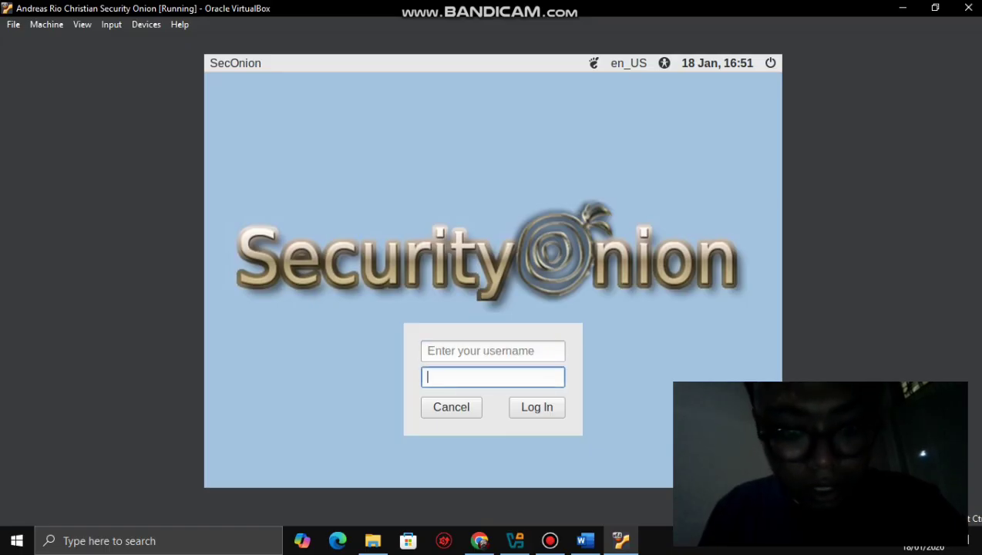
{"action": "left_click", "coordinate": [492, 350]}
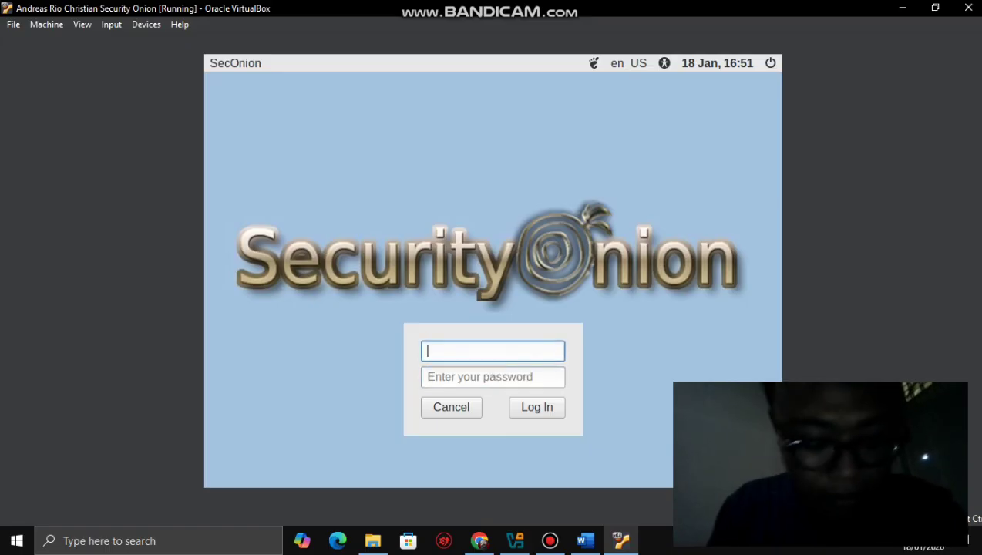
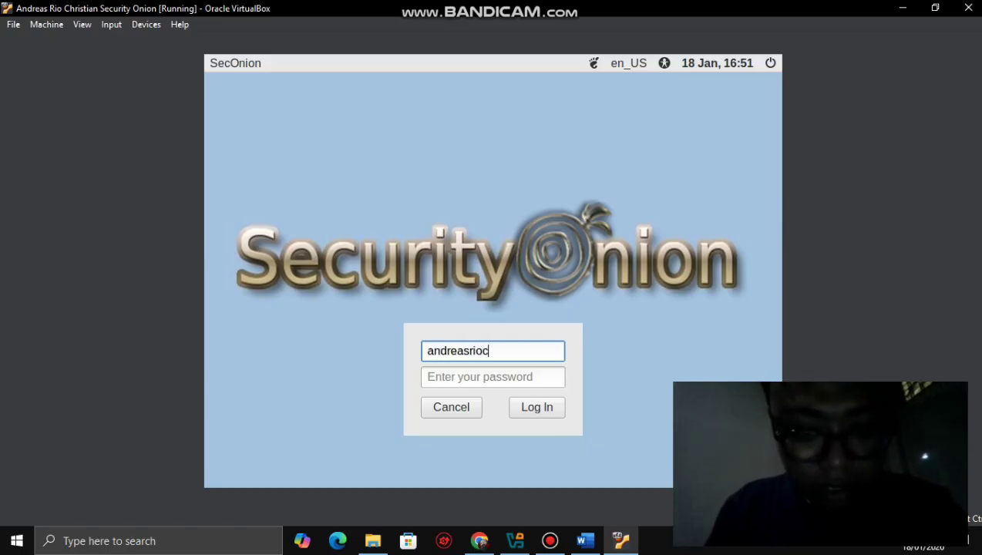
{"action": "key", "text": "Tab"}
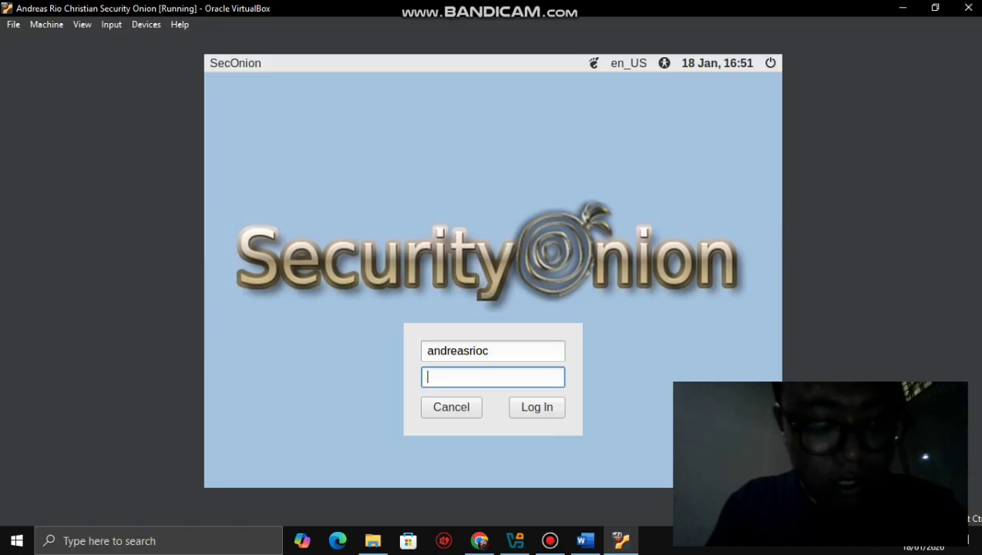
{"action": "type", "text": "***"}
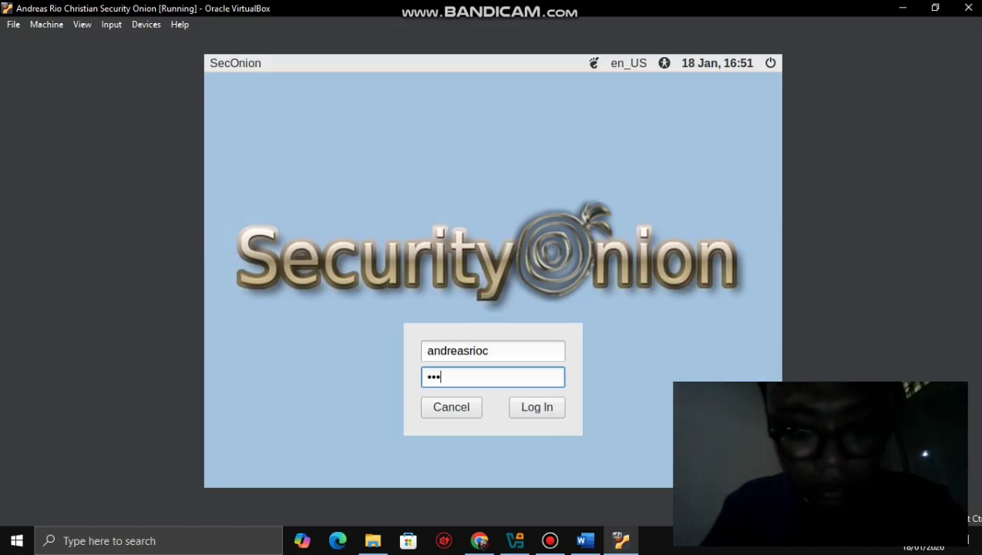
{"action": "key", "text": "Return"}
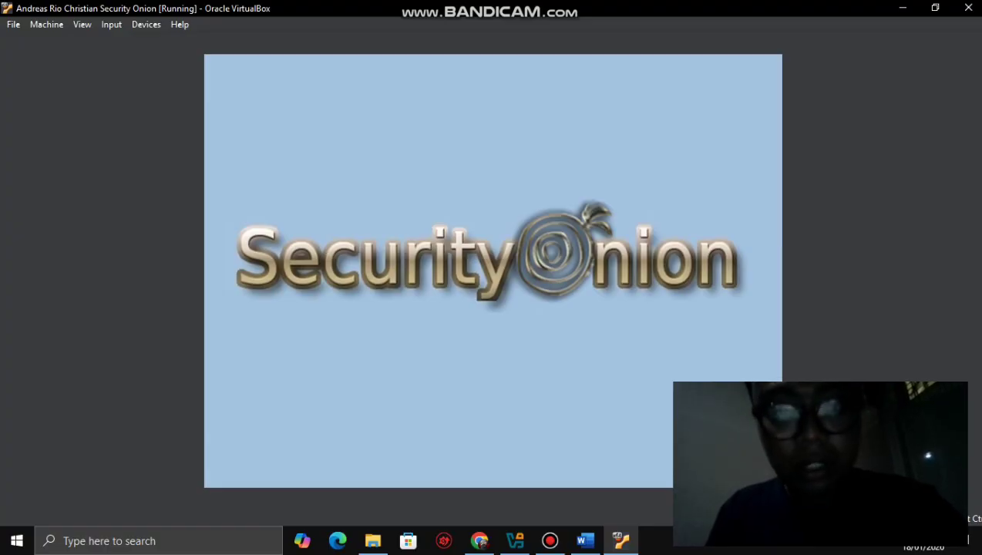
- Scroll the Word lab document to Part 1 on reviewing Sguil alerts, then return to the VM
{"action": "left_click", "coordinate": [584, 540]}
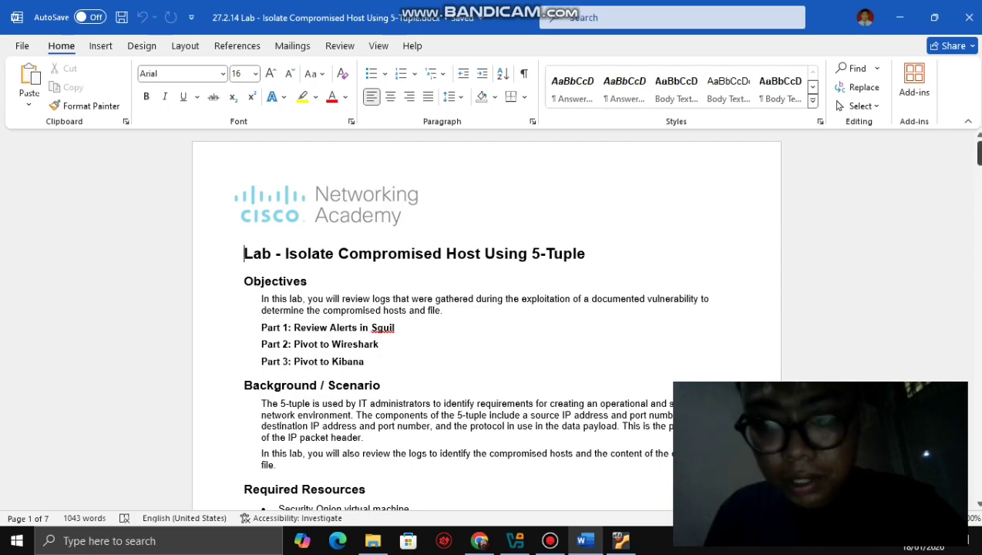
{"action": "left_click_drag", "start_coordinate": [977, 153], "coordinate": [977, 176]}
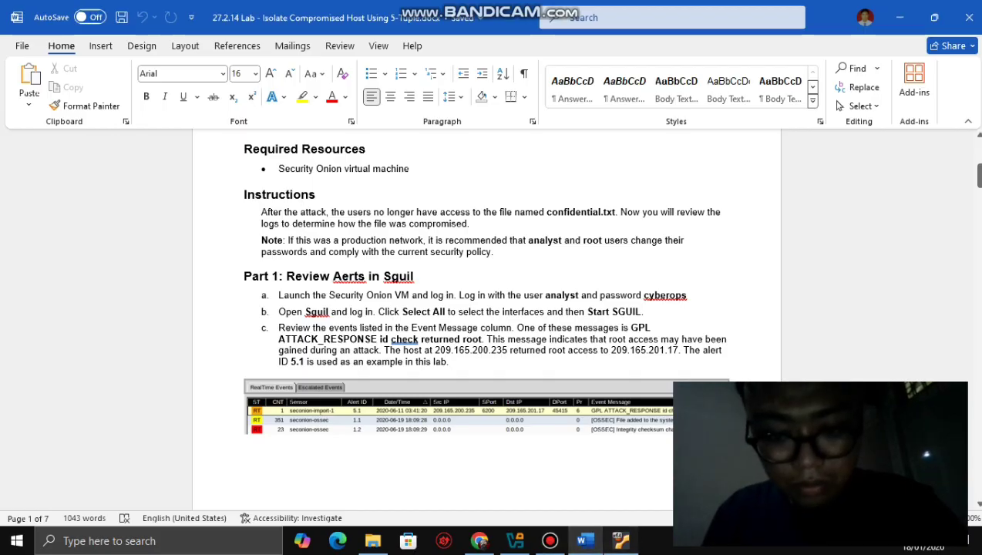
{"action": "key", "text": "alt+Tab"}
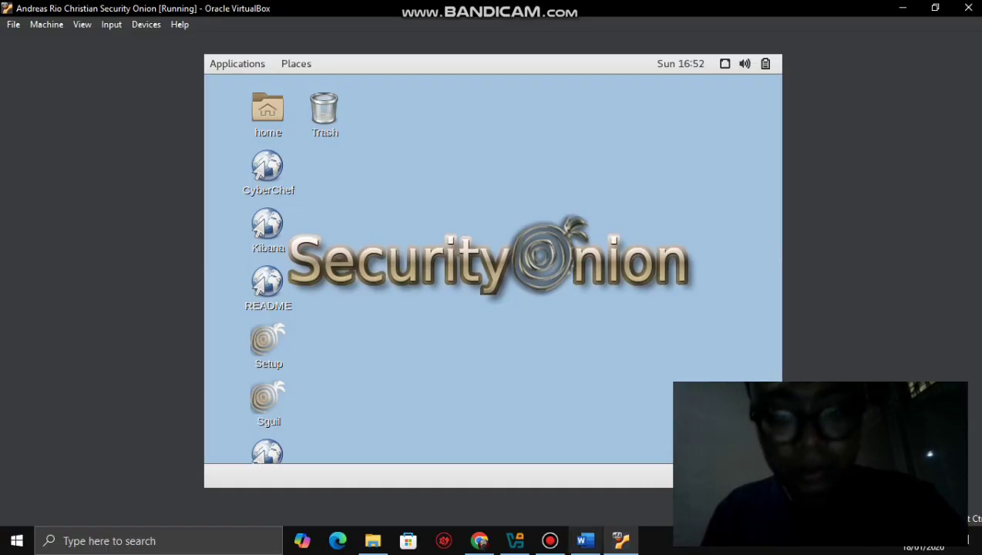
- Switch to the lab document at Part 1 step c, citing alert 5.1
{"action": "key", "text": "alt+Tab"}
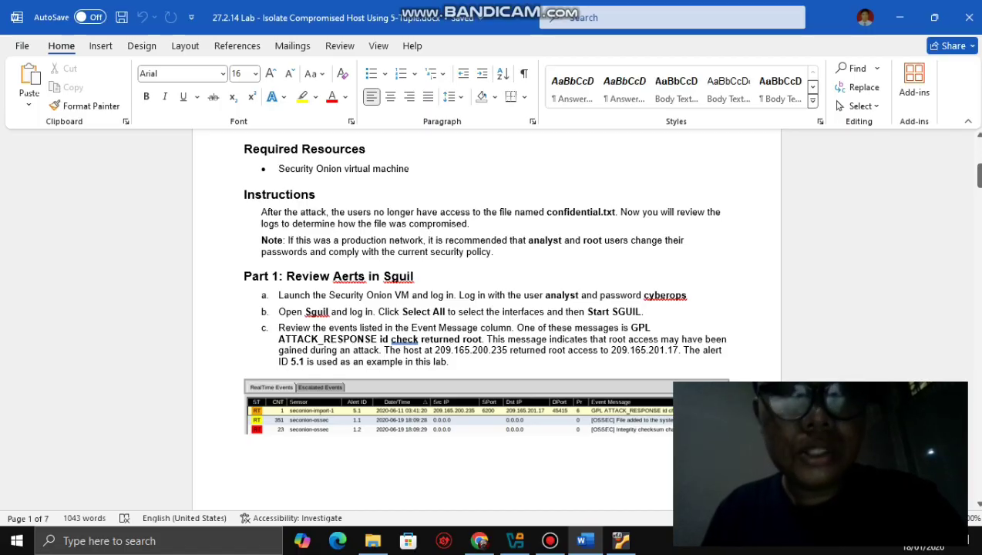
- Preview step d on packet data and rules, return to Part 1, and minimise Word
{"action": "key", "text": "Down"}
{"action": "key", "text": "Down"}
{"action": "key", "text": "Down"}
{"action": "key", "text": "Down"}
{"action": "key", "text": "Down"}
{"action": "key", "text": "Down"}
{"action": "key", "text": "Down"}
{"action": "key", "text": "Down"}
{"action": "key", "text": "Down"}
{"action": "key", "text": "Down"}
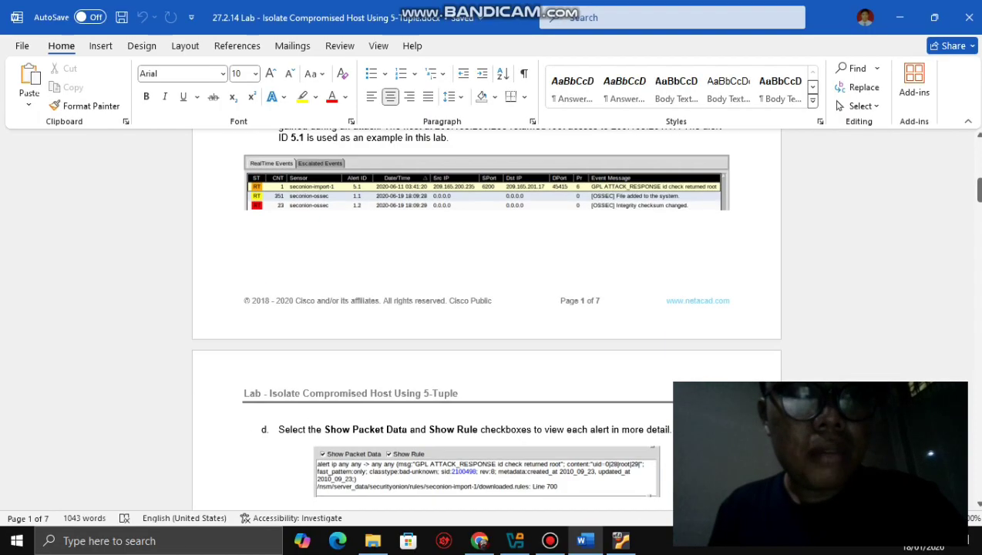
{"action": "key", "text": "Up"}
{"action": "key", "text": "Up"}
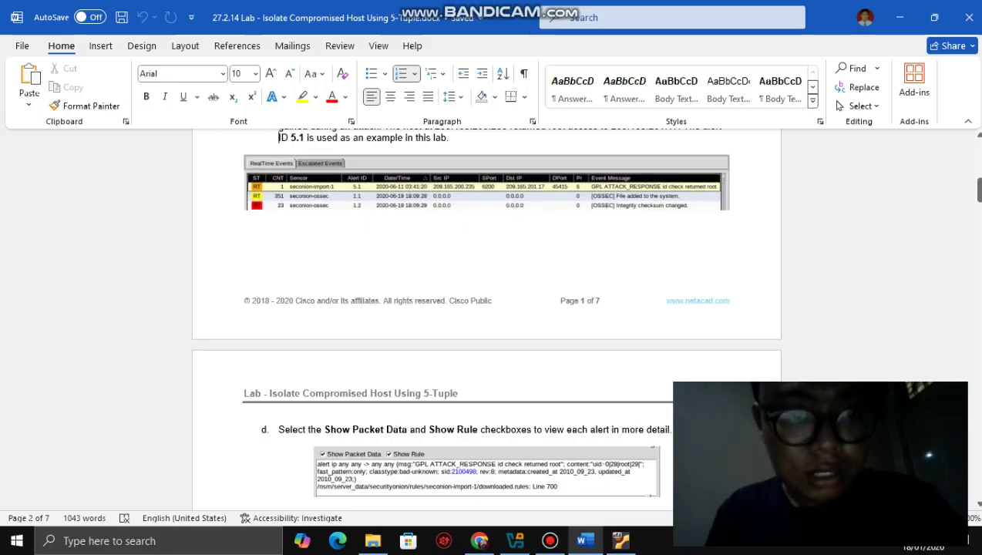
{"action": "key", "text": "Up"}
{"action": "key", "text": "Up"}
{"action": "key", "text": "Up"}
{"action": "key", "text": "Up"}
{"action": "key", "text": "Up"}
{"action": "key", "text": "Up"}
{"action": "key", "text": "Up"}
{"action": "key", "text": "Up"}
{"action": "key", "text": "Up"}
{"action": "key", "text": "Up"}
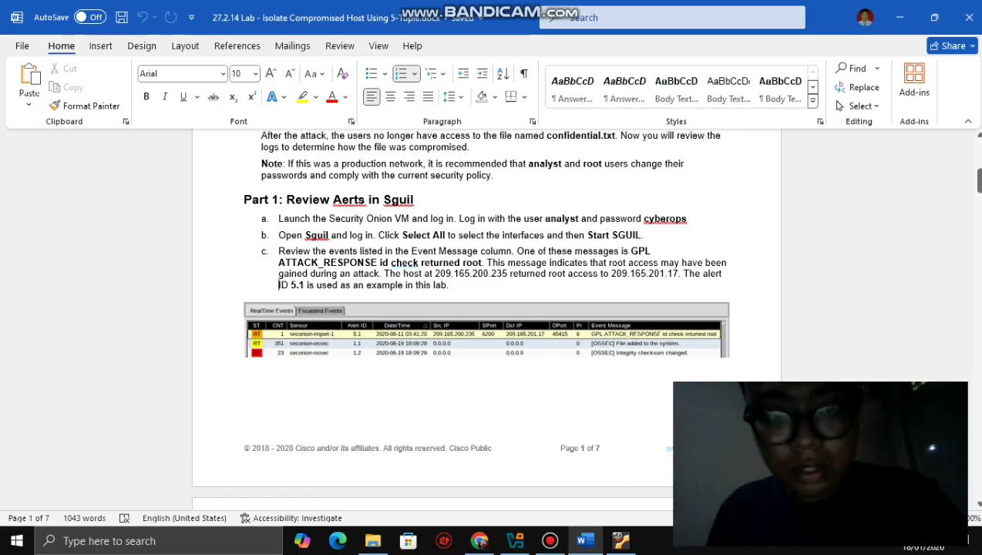
{"action": "left_click", "coordinate": [898, 17]}
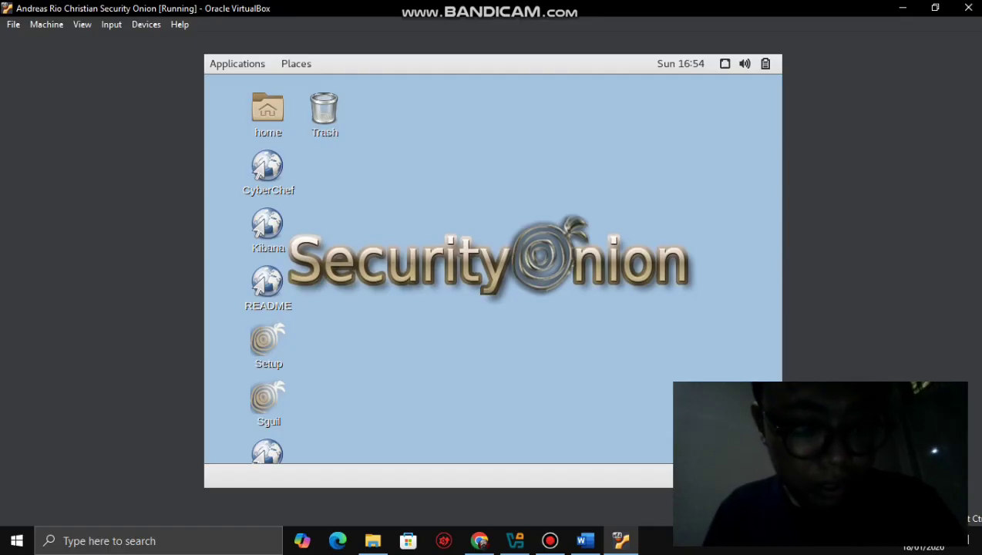
- Launch Sguil from the desktop, opening its login for localhost on port 7734
{"action": "left_click", "coordinate": [268, 401]}
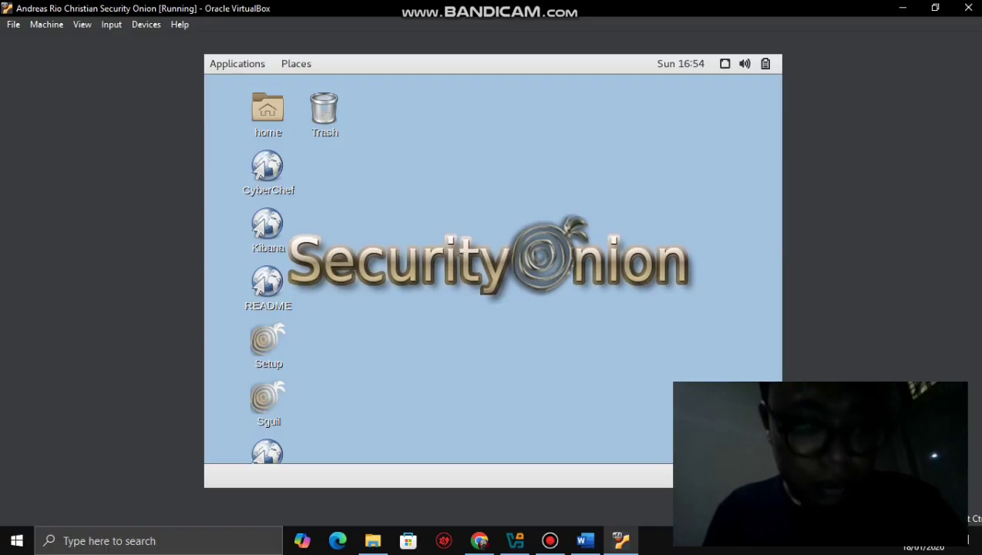
{"action": "left_click", "coordinate": [267, 171]}
{"action": "key", "text": "Escape"}
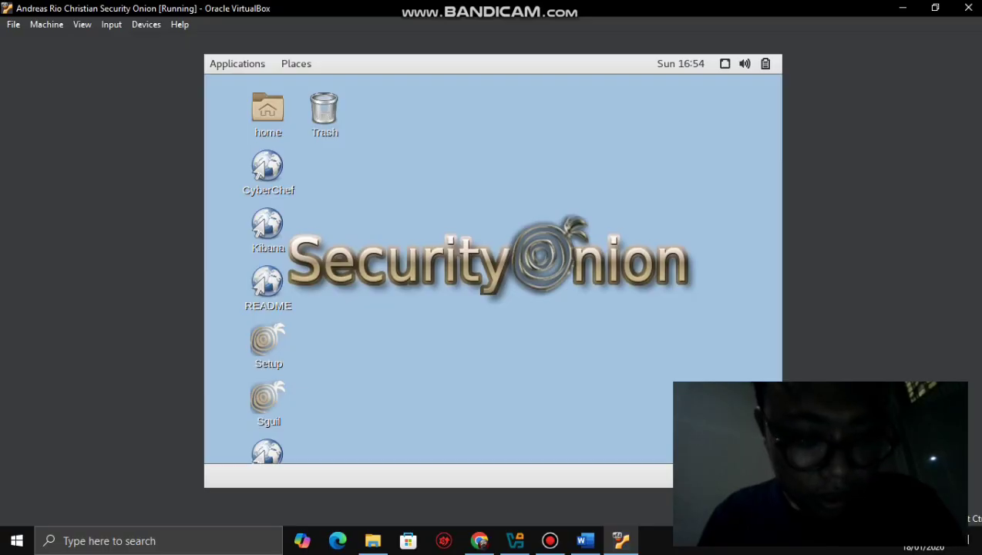
{"action": "left_click", "coordinate": [268, 400]}
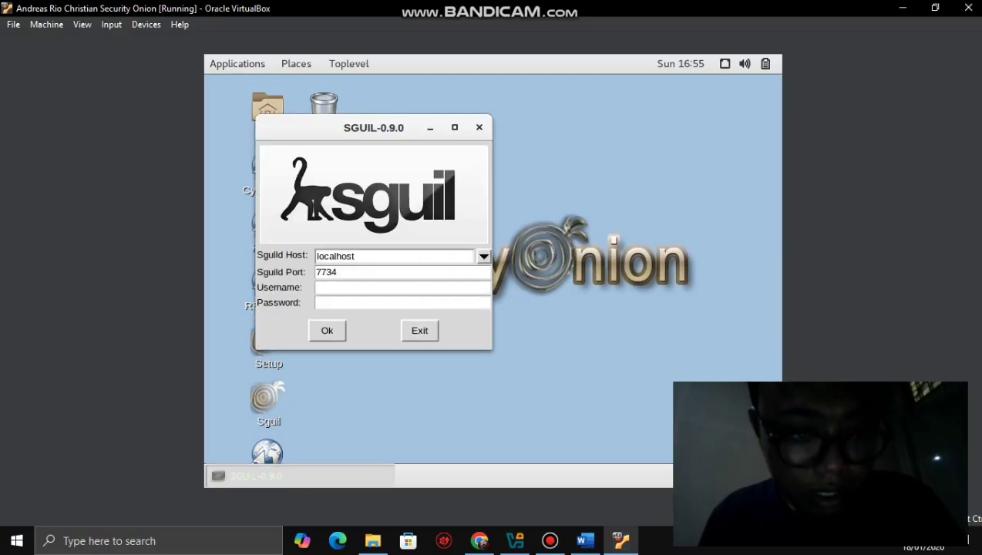
- Submit username 'analyst' with a password in the Sguil login, which is rejected
{"action": "left_click", "coordinate": [400, 287]}
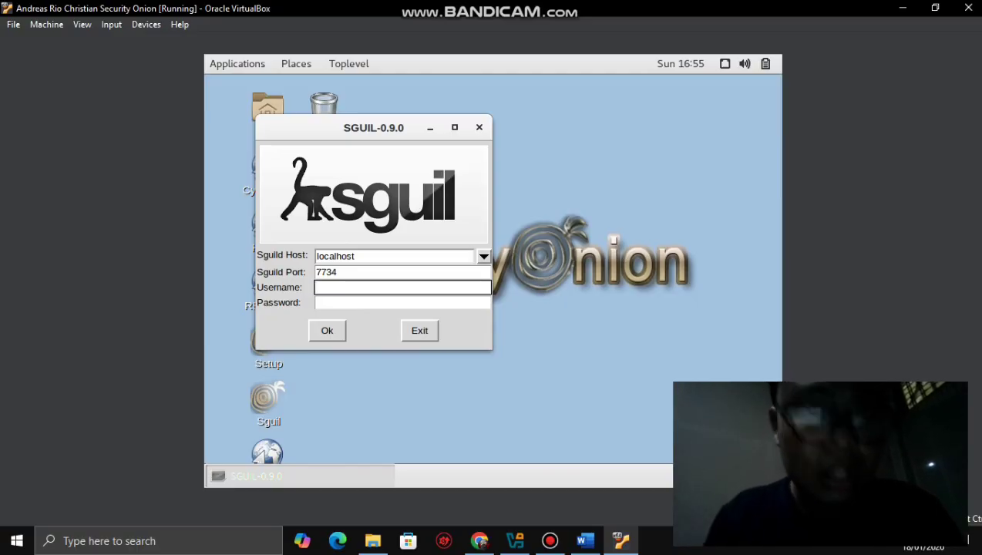
{"action": "type", "text": "a"}
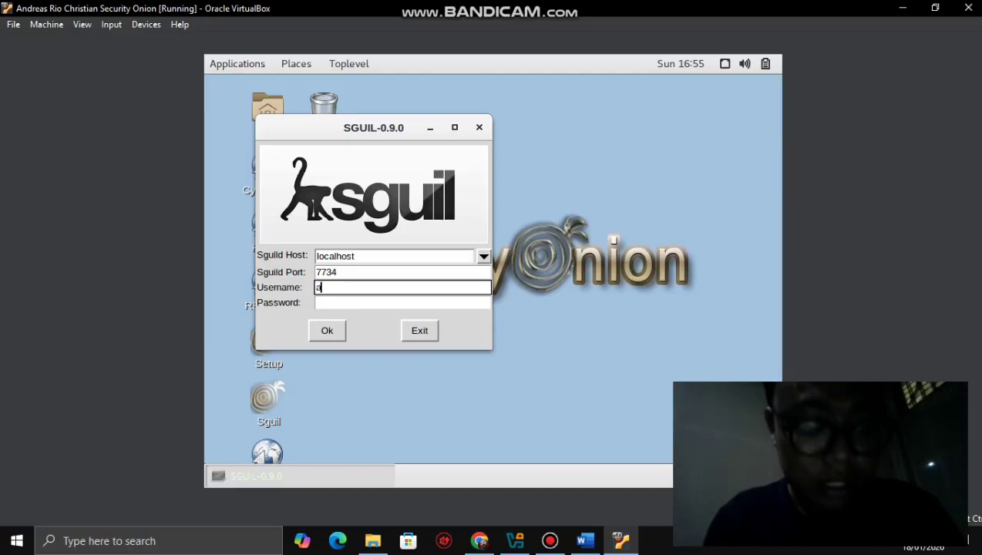
{"action": "type", "text": "na"}
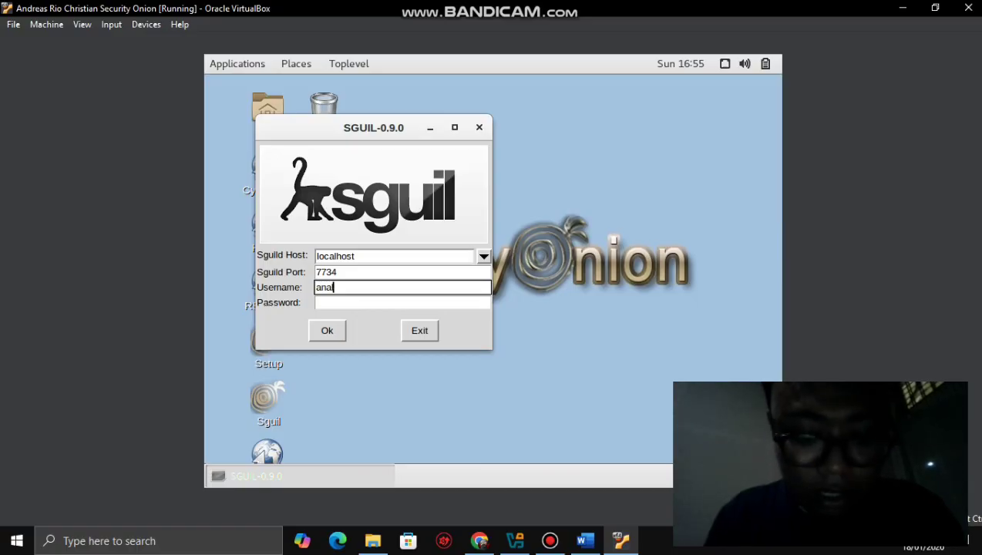
{"action": "type", "text": "lyst"}
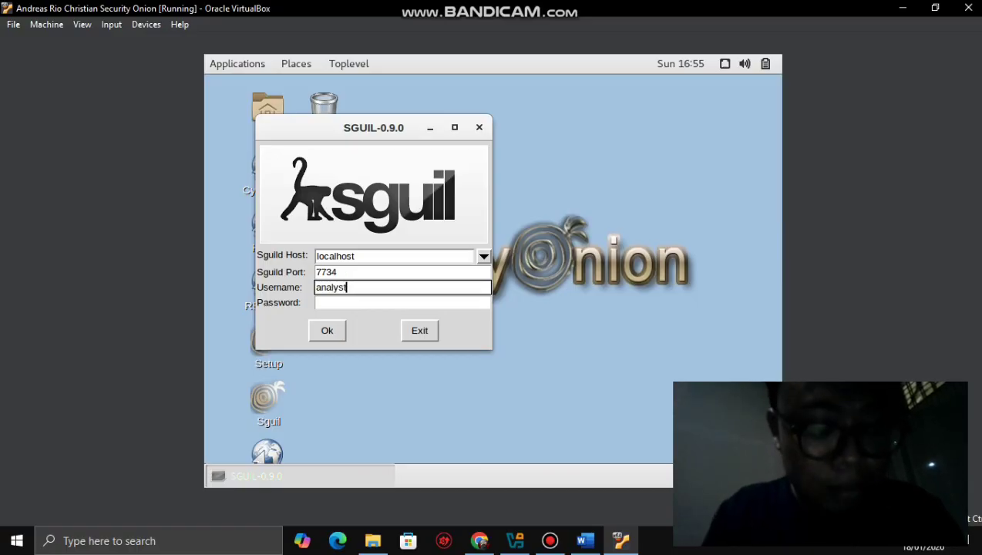
{"action": "left_click", "coordinate": [401, 302]}
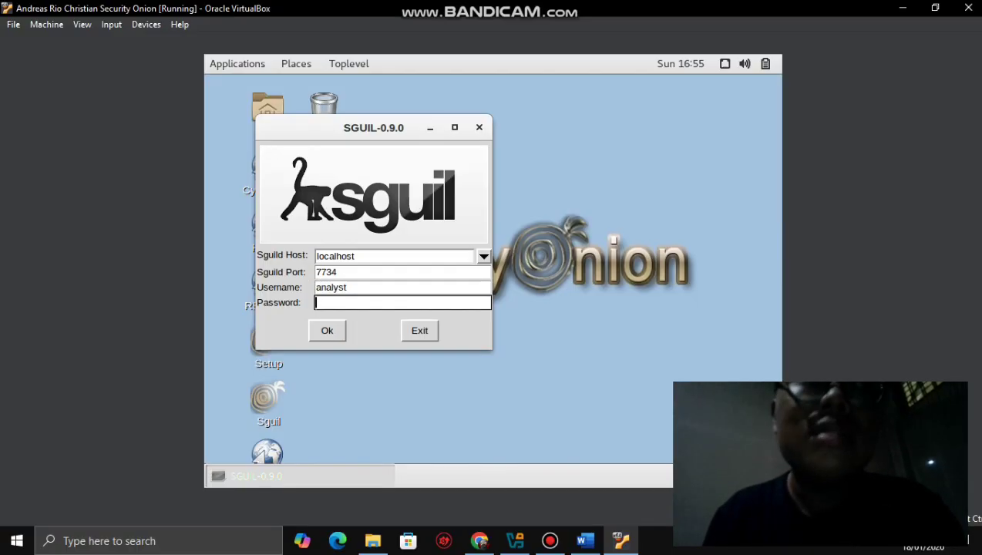
{"action": "type", "text": "***"}
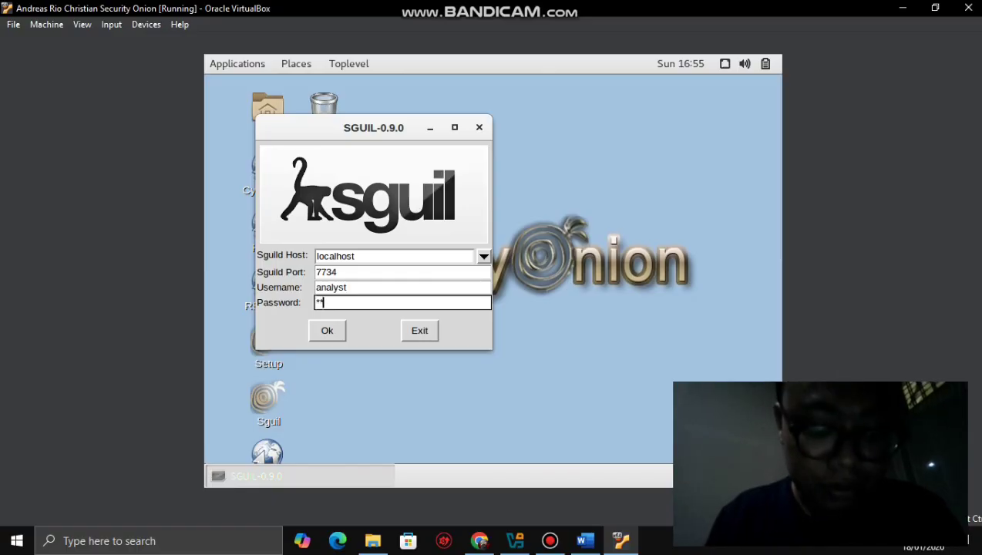
{"action": "type", "text": "*****"}
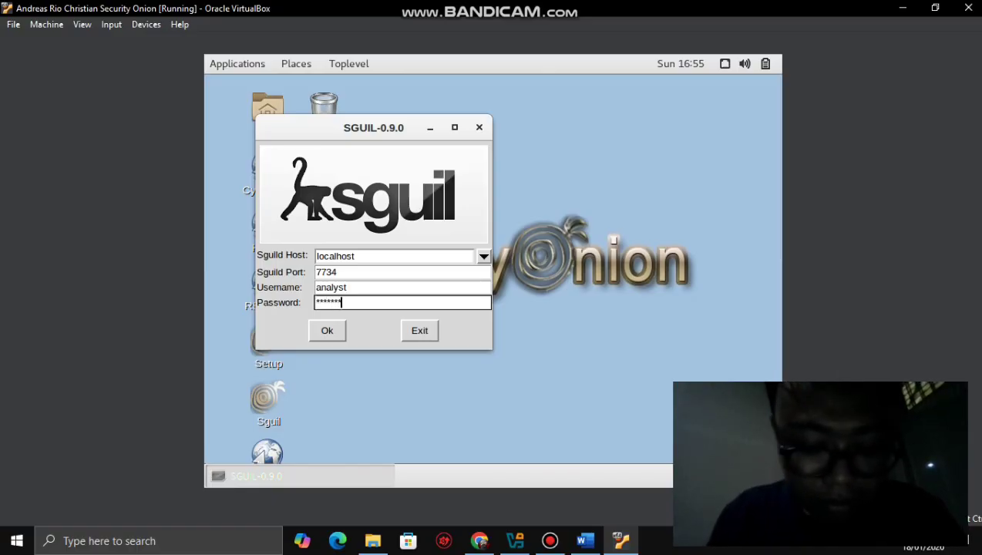
{"action": "left_click", "coordinate": [328, 331]}
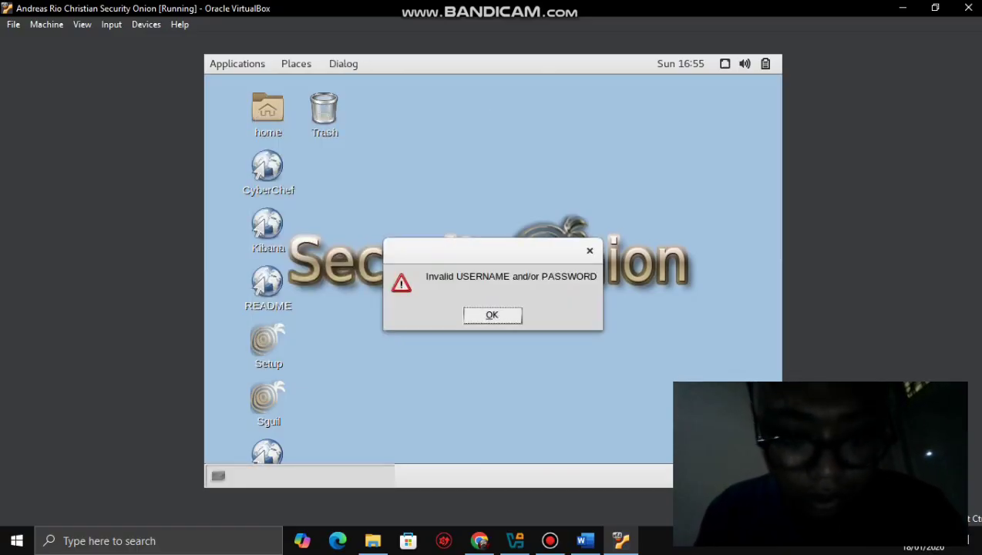
- Dismiss the error, check the lab's credentials, and re-enter the analyst password
{"action": "key", "text": "Return"}
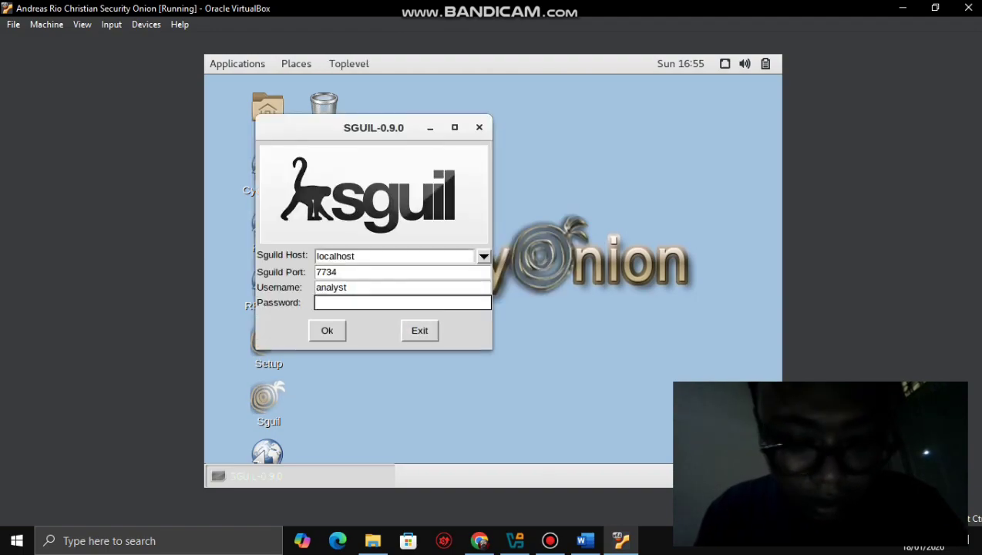
{"action": "left_click", "coordinate": [584, 540]}
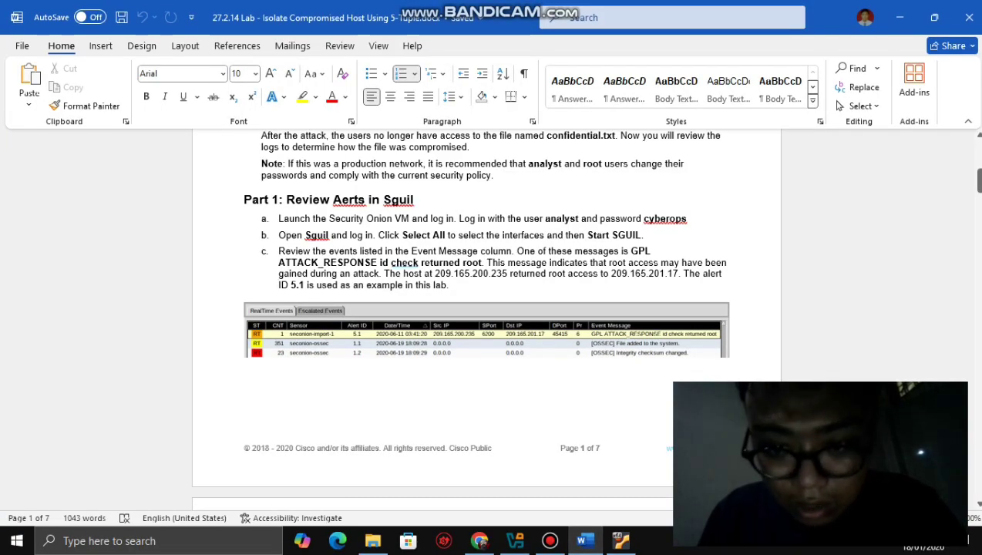
{"action": "left_click", "coordinate": [898, 17]}
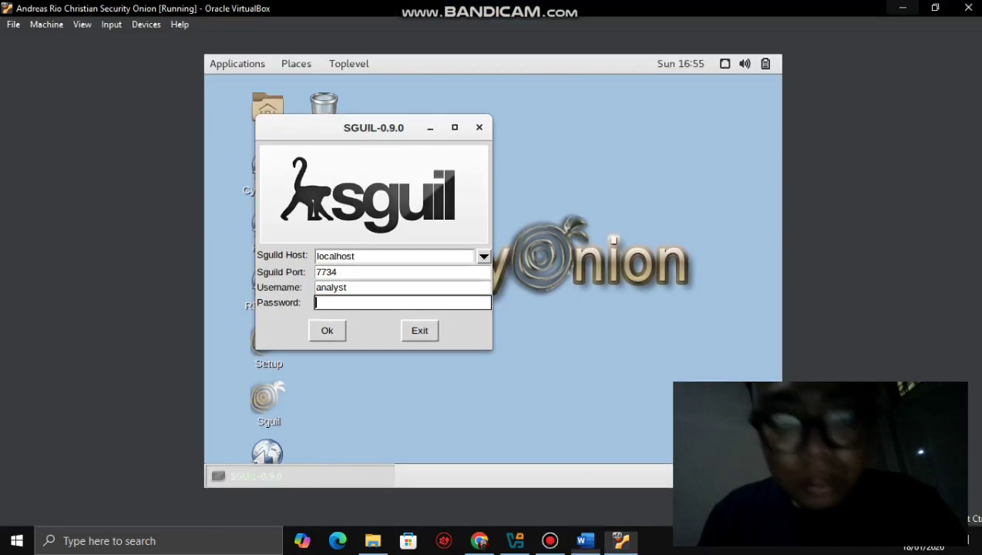
{"action": "type", "text": "**"}
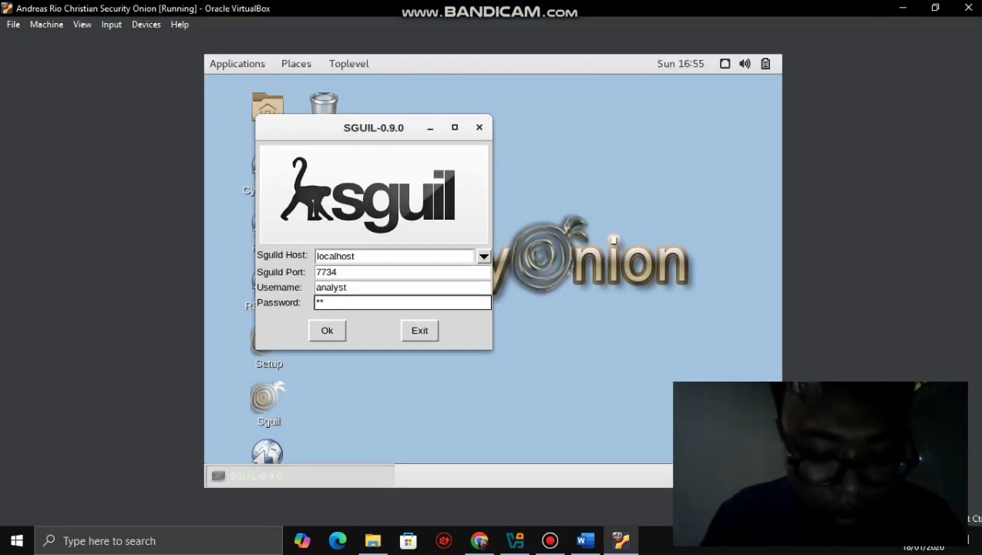
{"action": "type", "text": "******"}
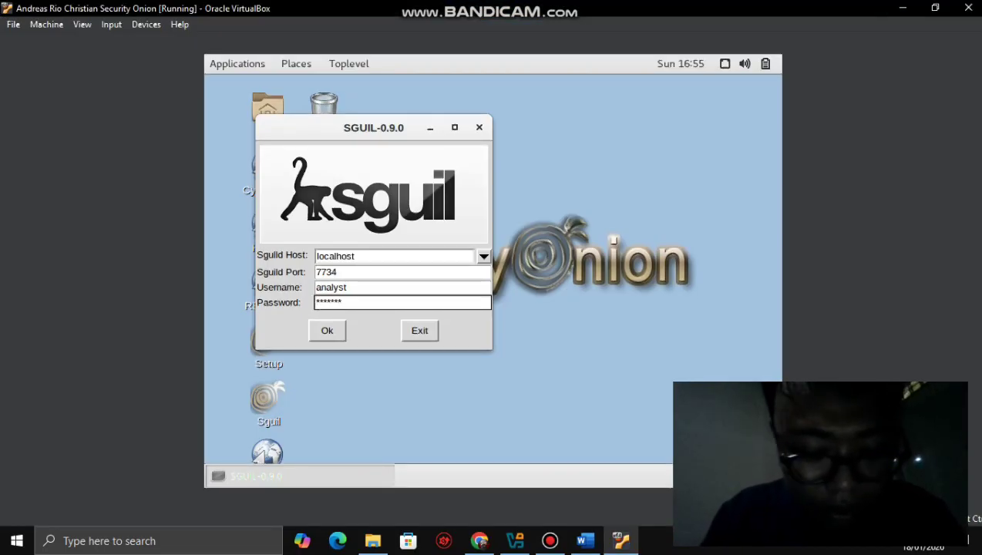
{"action": "key", "text": "Return"}
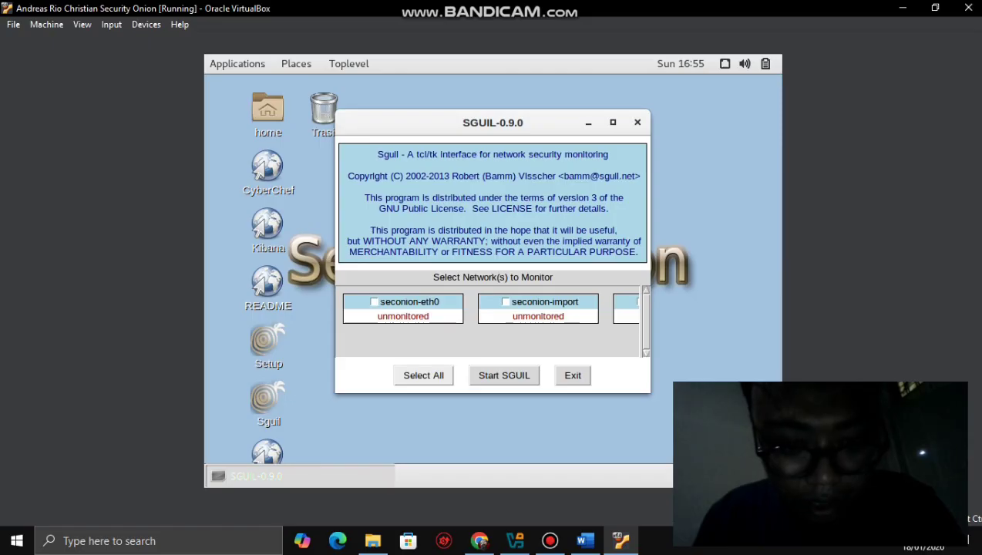
- Select all networks (seconion-eth0, seconion-import) and start Sguil
{"action": "left_click", "coordinate": [424, 375]}
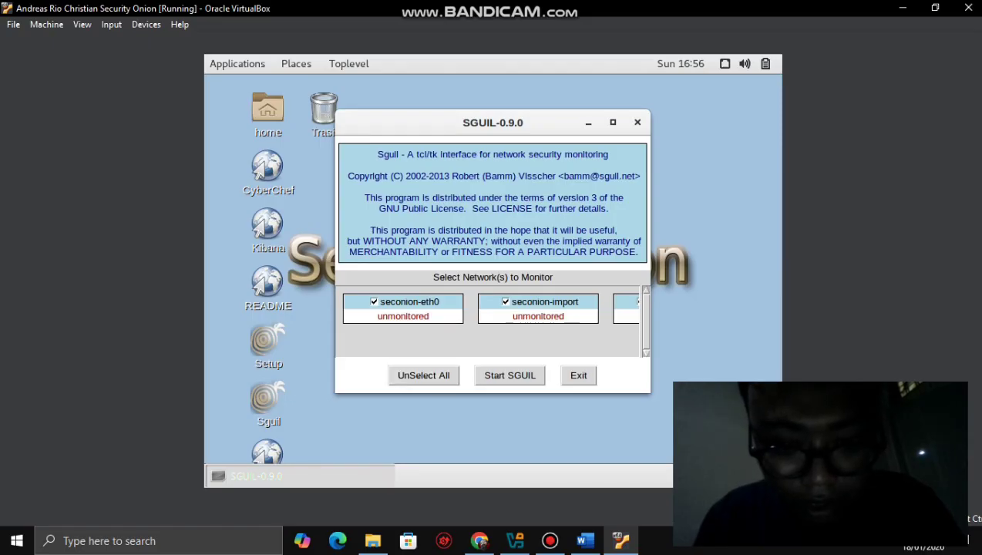
{"action": "left_click", "coordinate": [509, 375]}
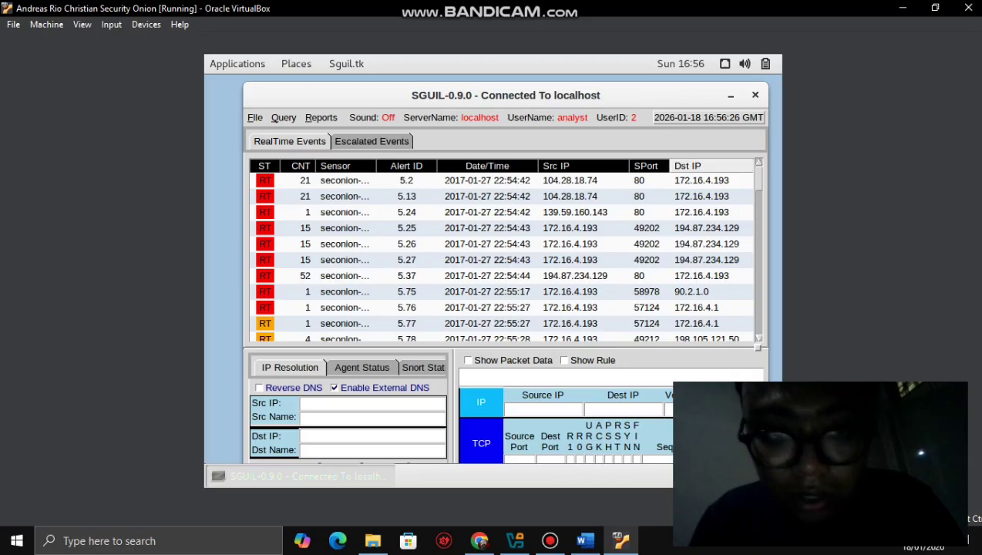
- Browse the Escalated Events tab, then show the lab document at Part 1 step c
{"action": "left_click", "coordinate": [371, 141]}
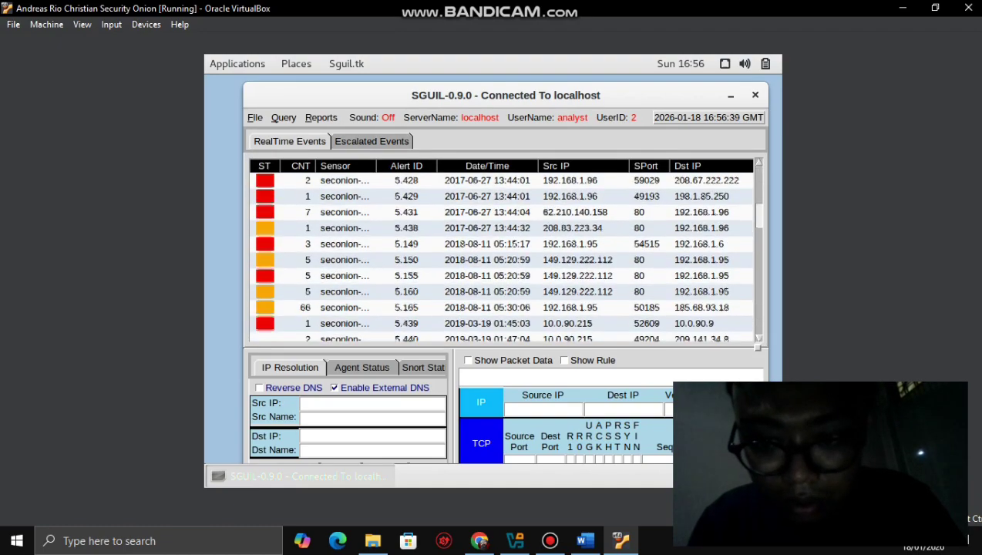
{"action": "left_click", "coordinate": [585, 540]}
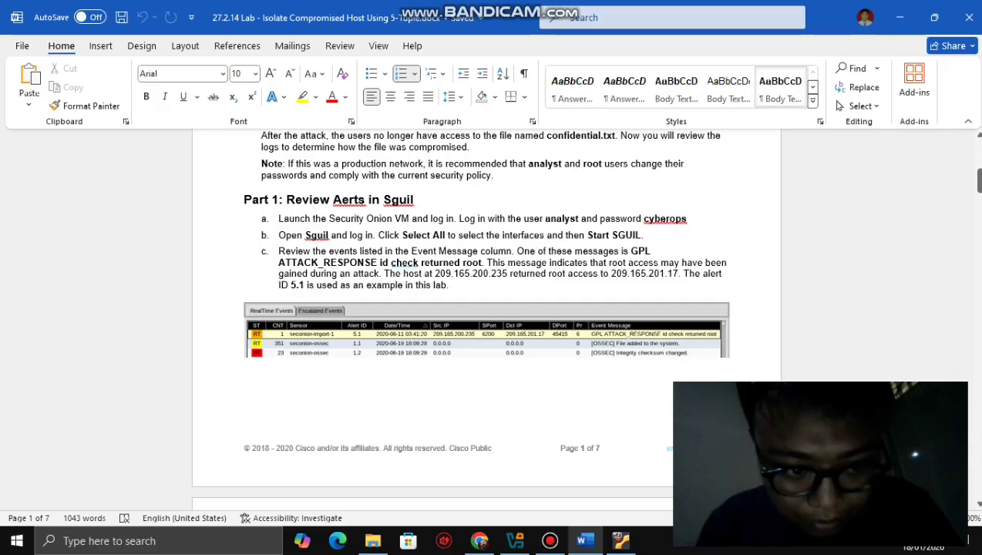
- Return to Sguil, nudge its window left, glance at Word, then scroll alerts back to the top
{"action": "key", "text": "alt+Tab"}
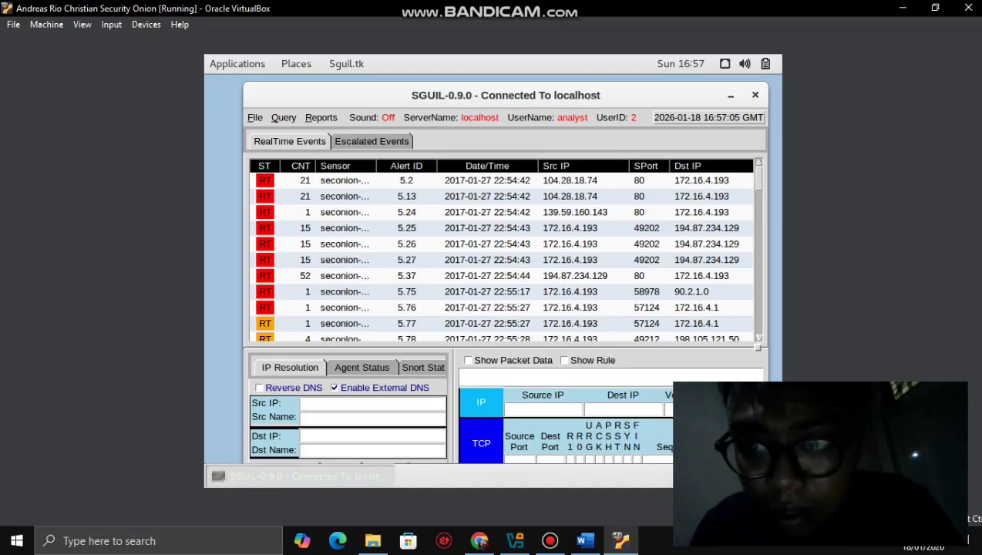
{"action": "left_click_drag", "start_coordinate": [540, 95], "coordinate": [501, 94]}
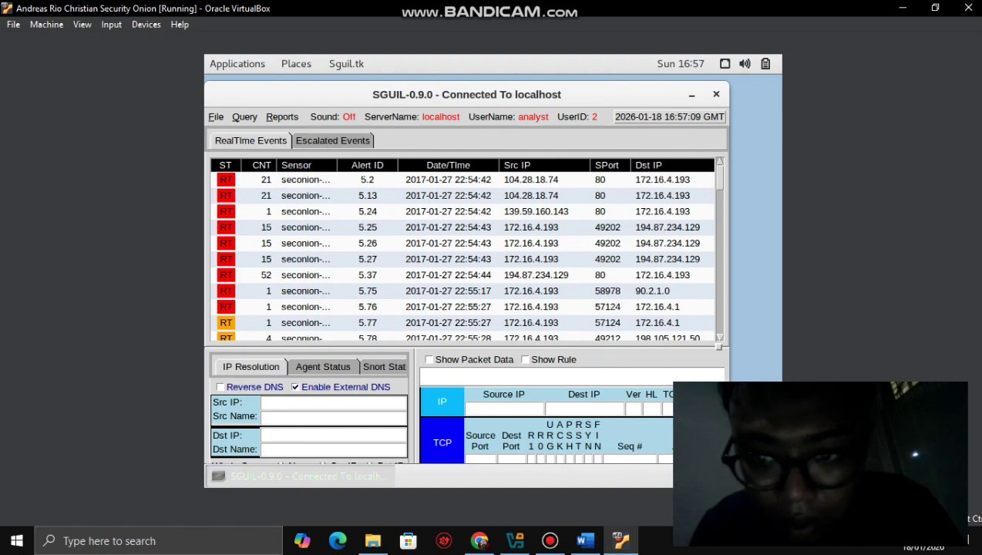
{"action": "left_click_drag", "start_coordinate": [719, 176], "coordinate": [719, 221]}
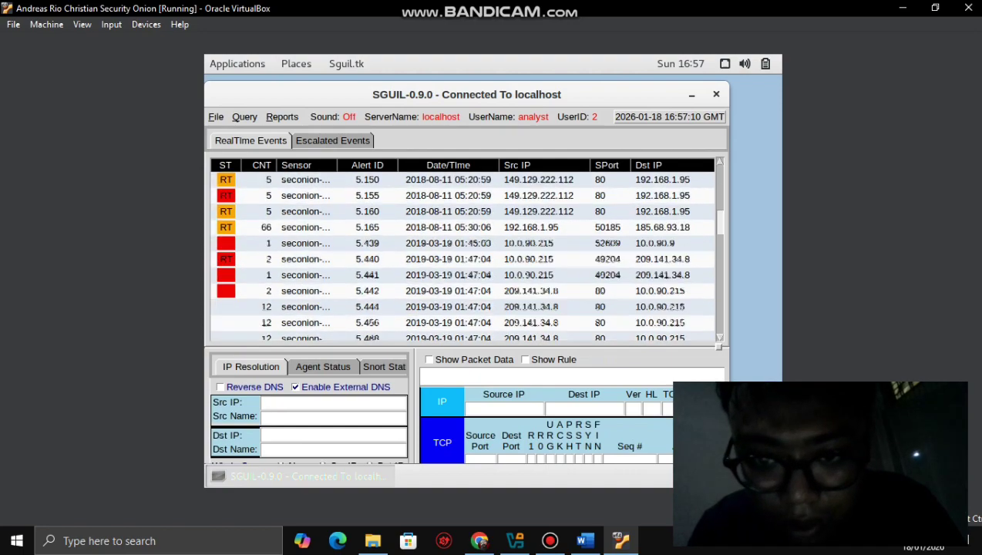
{"action": "left_click", "coordinate": [585, 540]}
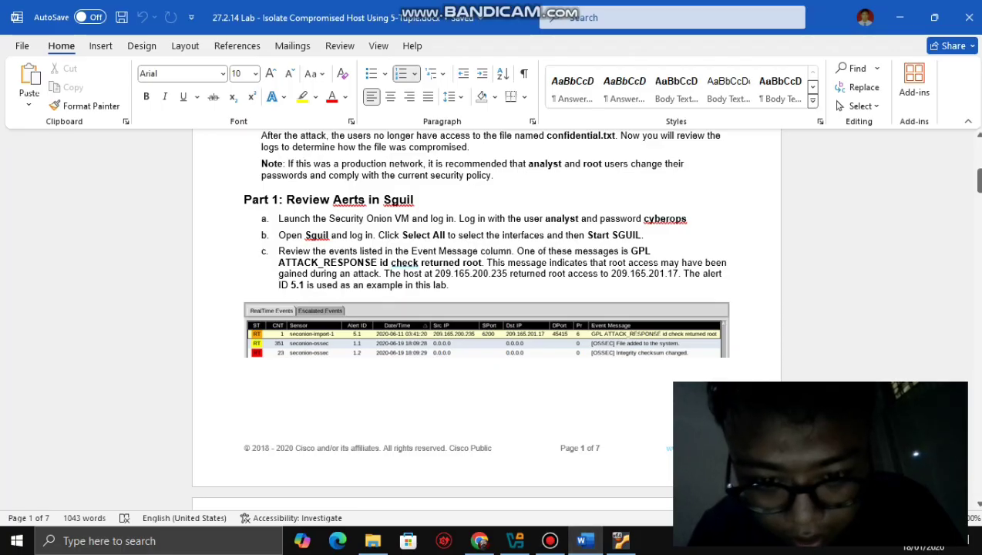
{"action": "left_click", "coordinate": [620, 540]}
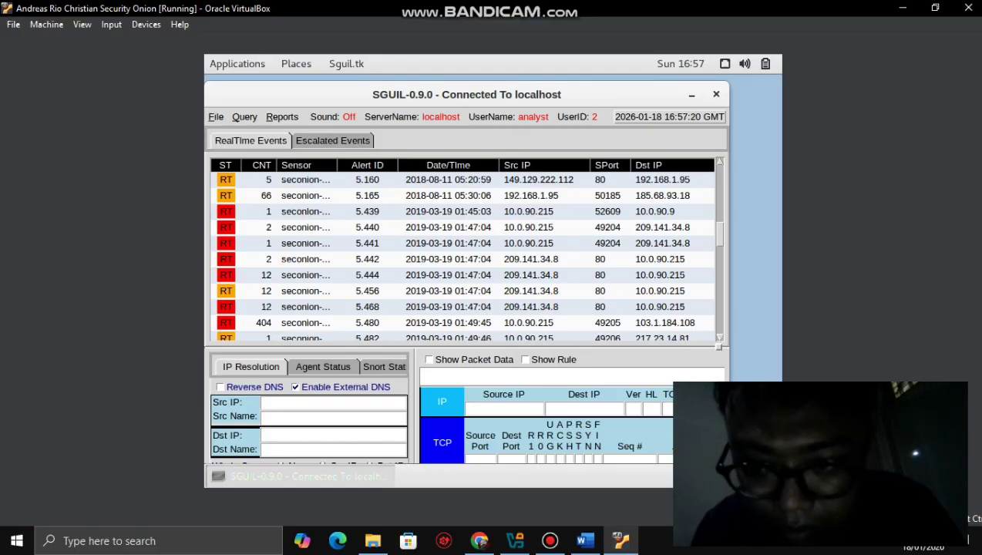
{"action": "scroll", "coordinate": [462, 254], "scroll_direction": "up", "scroll_amount": 5}
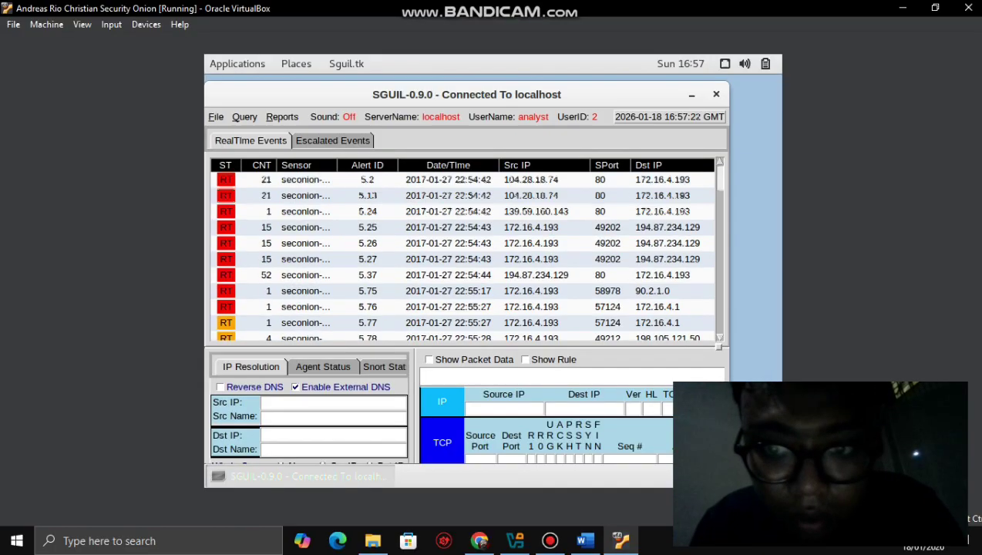
{"action": "left_click", "coordinate": [111, 24]}
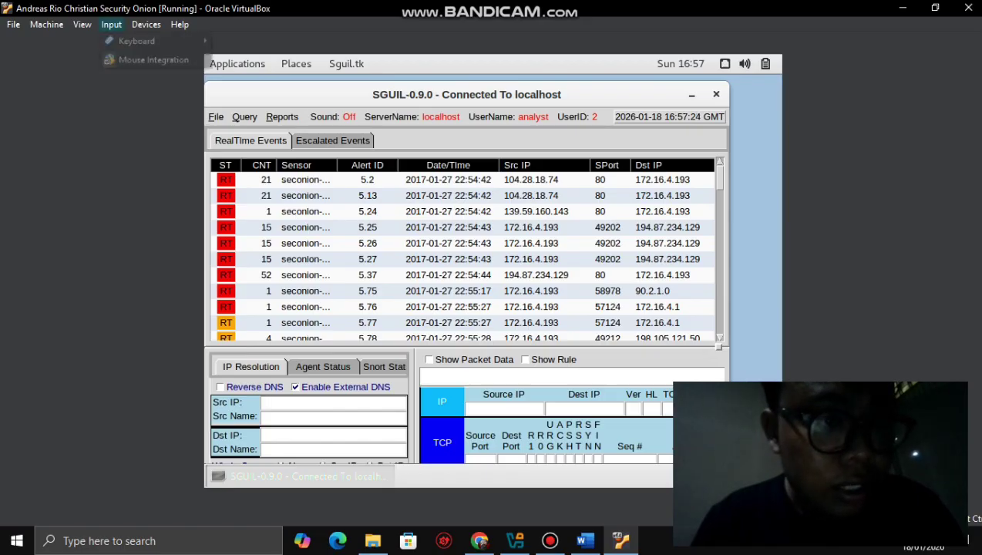
- Put the Security Onion VM into full-screen via View > Full-screen Mode, confirming Switch
{"action": "mouse_move", "coordinate": [145, 24]}
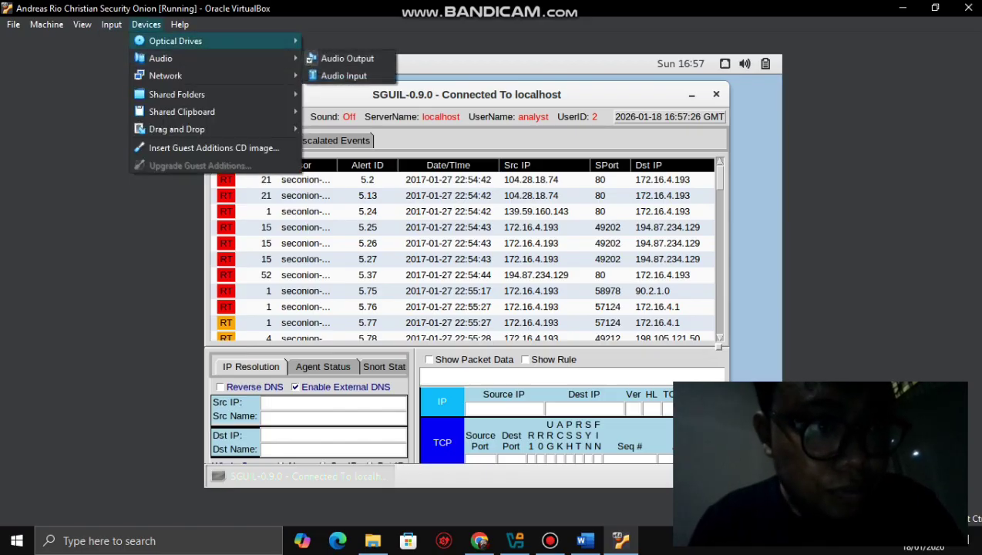
{"action": "mouse_move", "coordinate": [82, 24]}
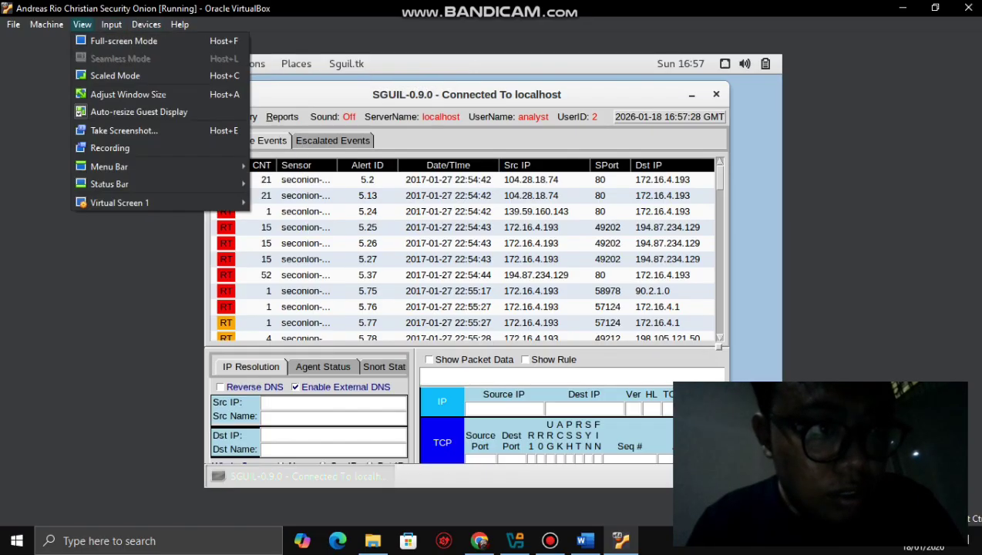
{"action": "left_click", "coordinate": [124, 41]}
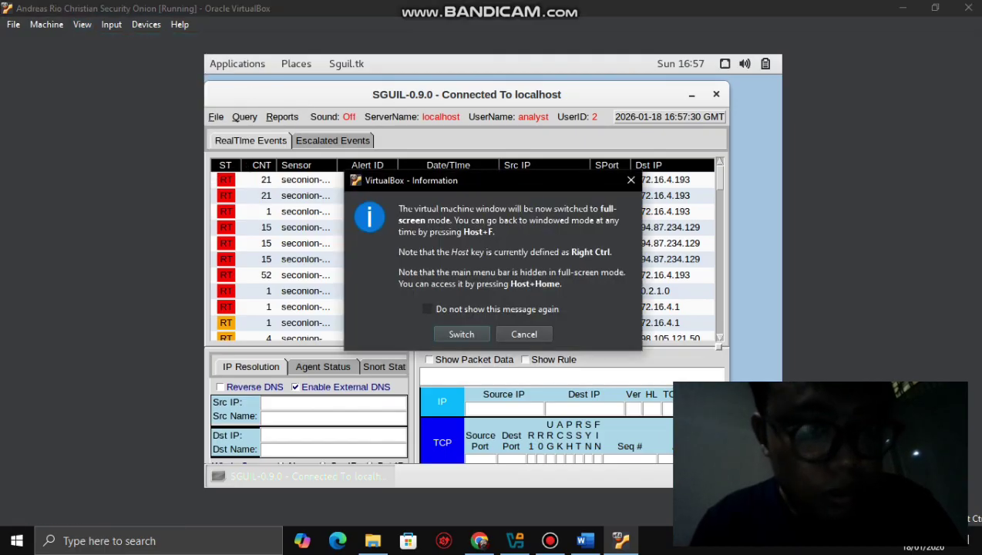
{"action": "left_click", "coordinate": [461, 333]}
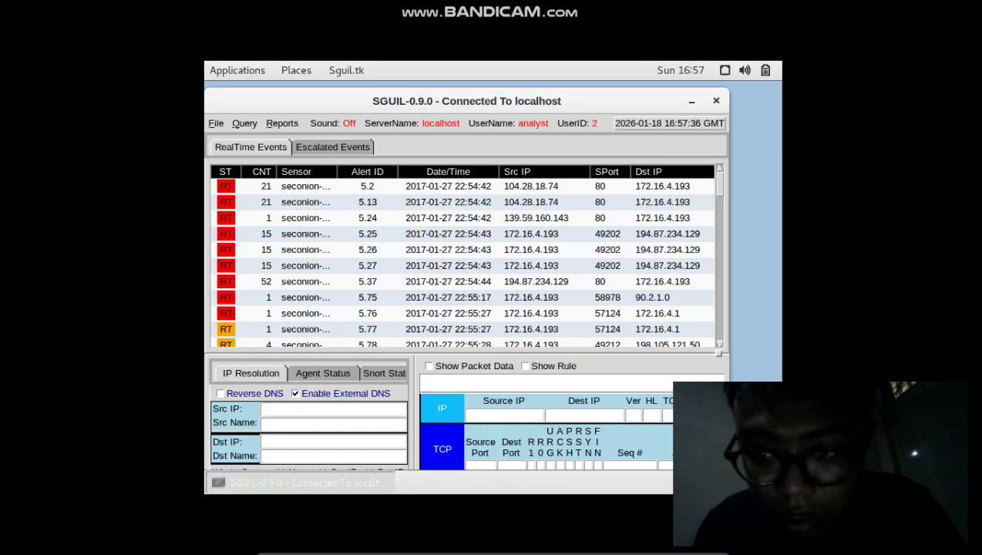
- Widen the Sguil window with the Alt+F8 resize until the DPort column shows
{"action": "key", "text": "alt+F8"}
{"action": "key", "text": "Right"}
{"action": "key", "text": "Right"}
{"action": "key", "text": "Right"}
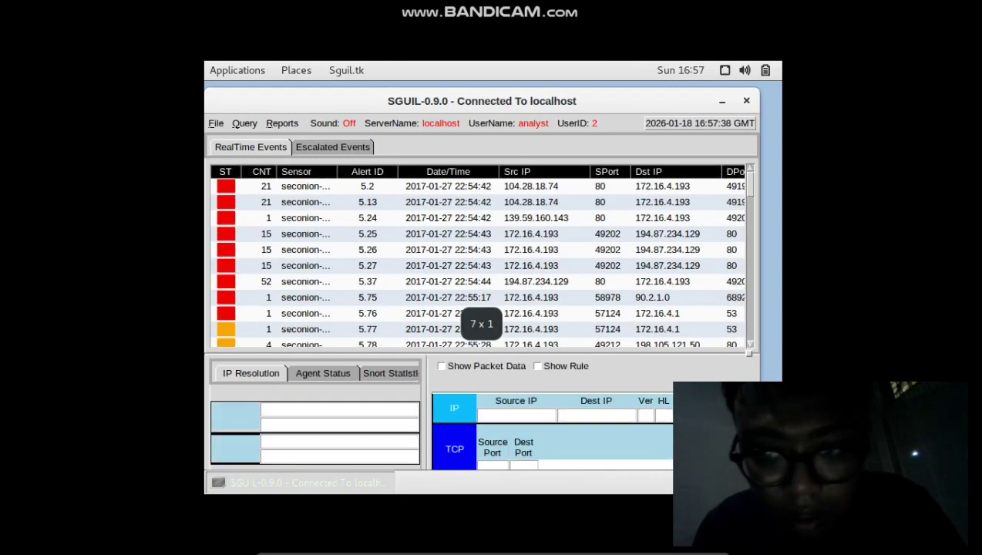
{"action": "key", "text": "Escape"}
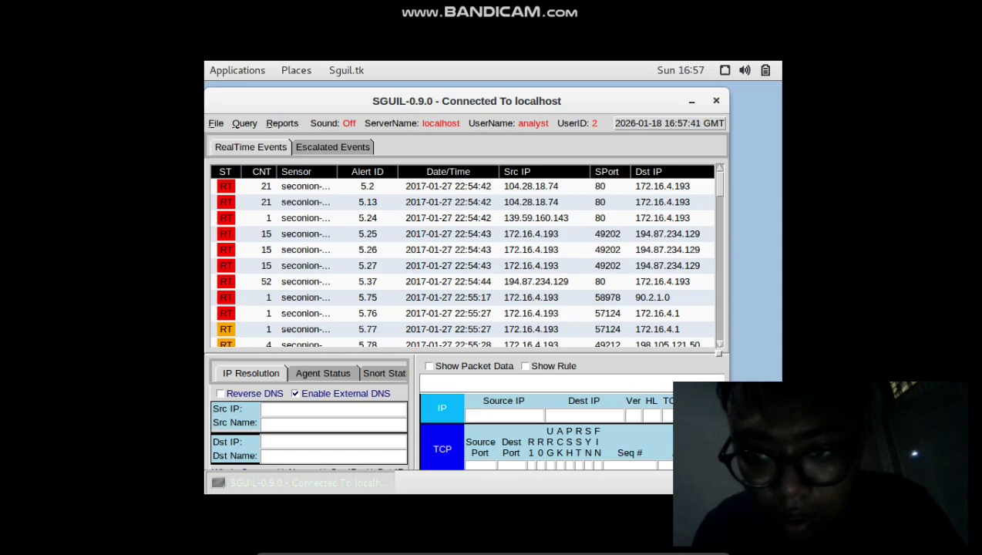
{"action": "key", "text": "alt+F8"}
{"action": "key", "text": "Right"}
{"action": "key", "text": "Right"}
{"action": "key", "text": "Right"}
{"action": "key", "text": "Right"}
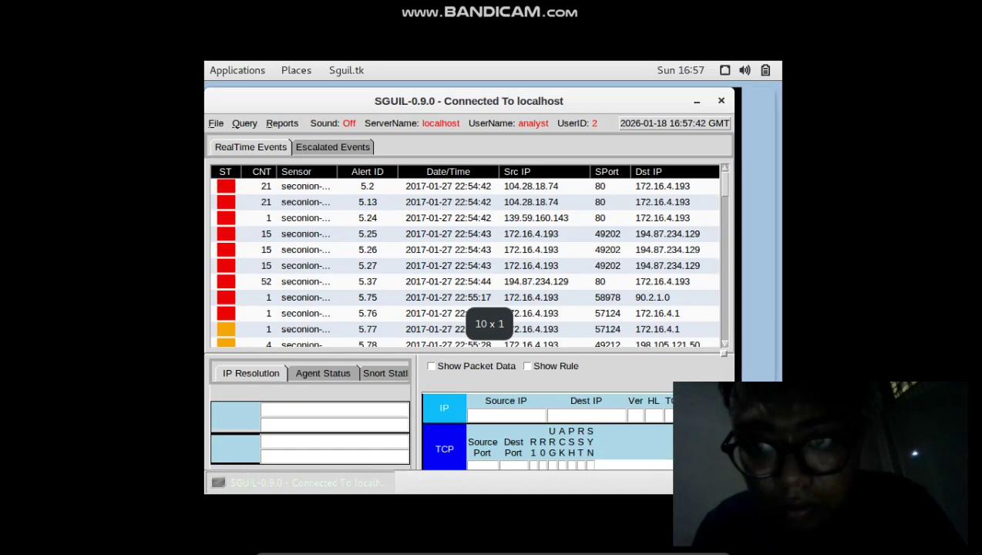
{"action": "key", "text": "Return"}
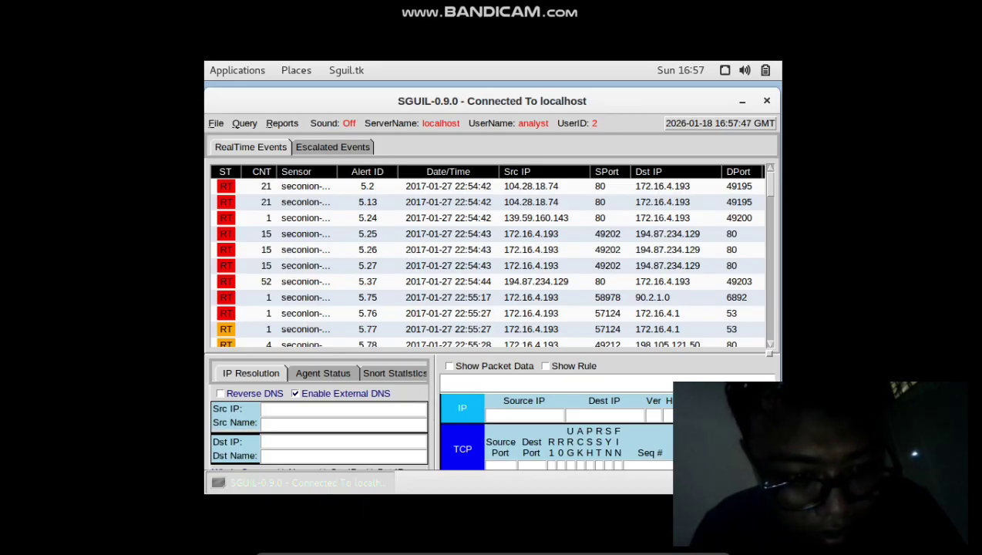
- Glance at the Agent Status tab, then enable packet data and rule display
{"action": "left_click", "coordinate": [323, 373]}
{"action": "left_click", "coordinate": [250, 373]}
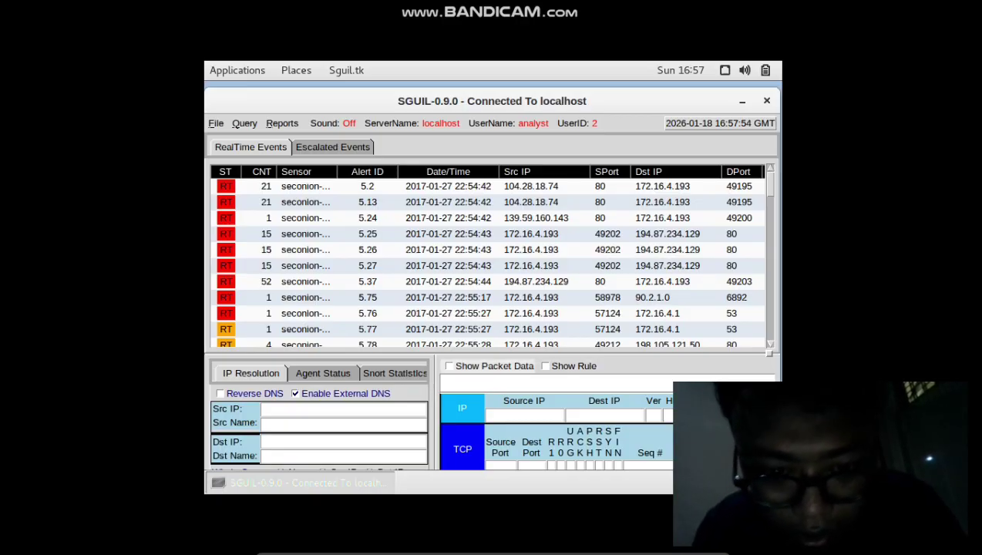
{"action": "left_click", "coordinate": [544, 366]}
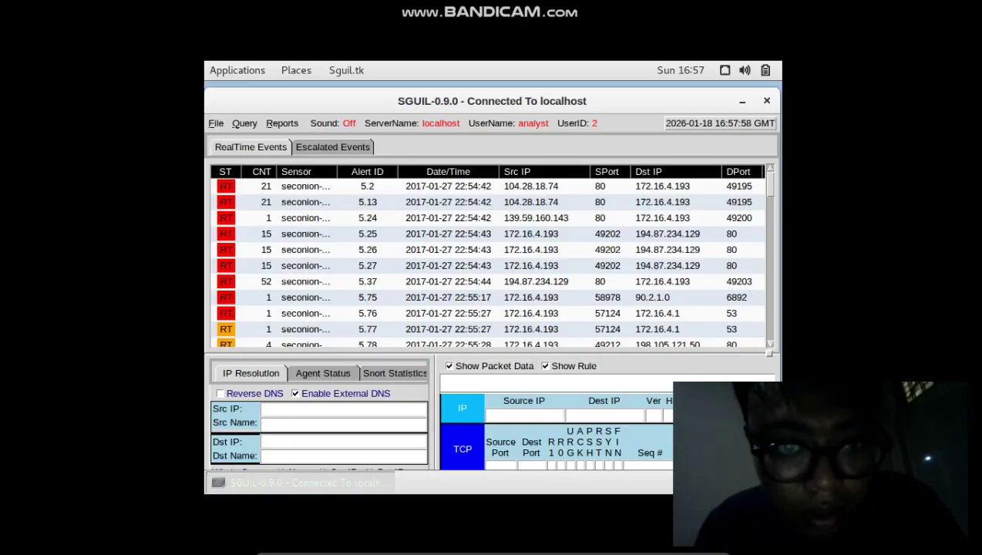
- Drag the Sguil window left and widen its right edge to reveal the Event Message column
{"action": "left_click_drag", "start_coordinate": [491, 101], "coordinate": [430, 94]}
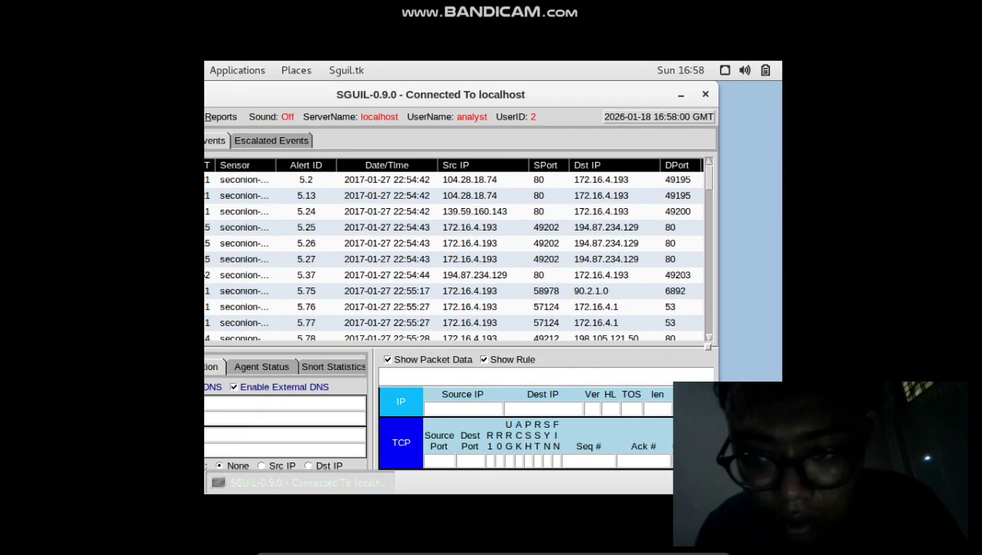
{"action": "left_click_drag", "start_coordinate": [422, 308], "coordinate": [430, 309]}
{"action": "left_click_drag", "start_coordinate": [717, 308], "coordinate": [769, 308]}
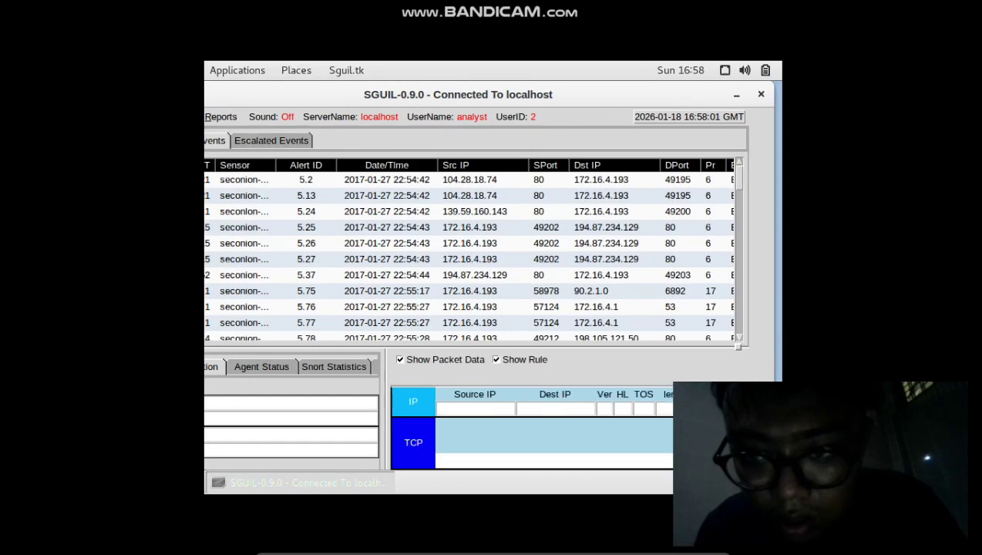
{"action": "left_click_drag", "start_coordinate": [493, 94], "coordinate": [393, 107]}
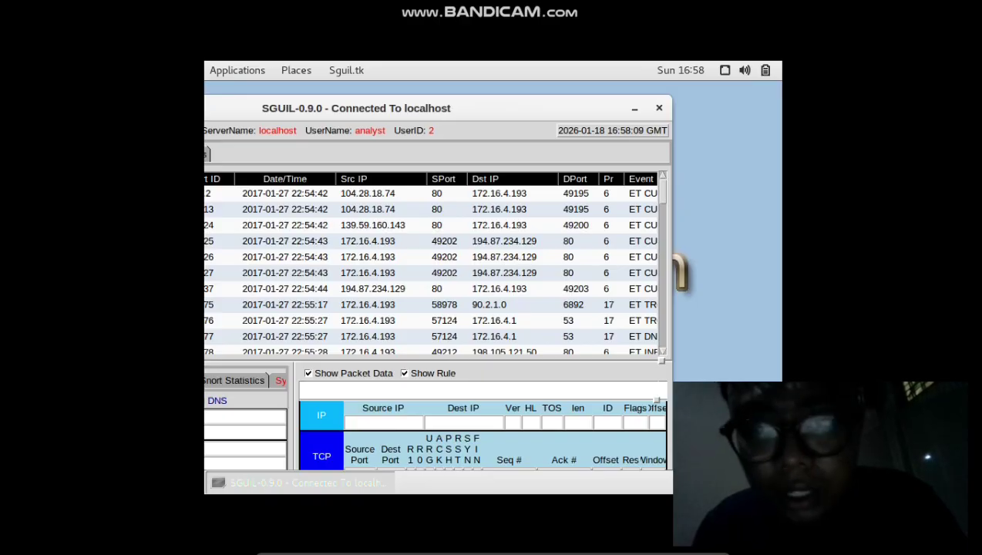
{"action": "left_click_drag", "start_coordinate": [671, 308], "coordinate": [774, 308]}
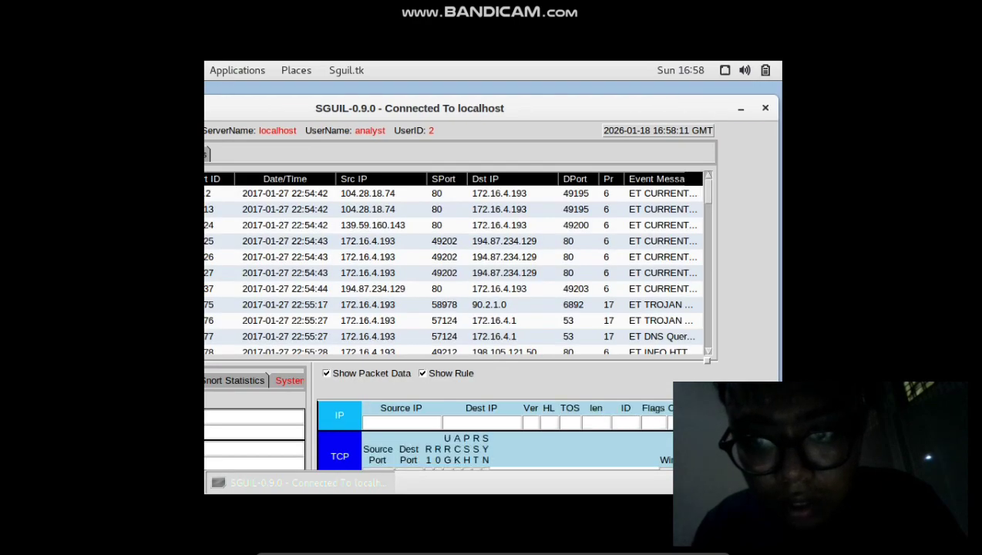
{"action": "left_click_drag", "start_coordinate": [409, 108], "coordinate": [311, 113]}
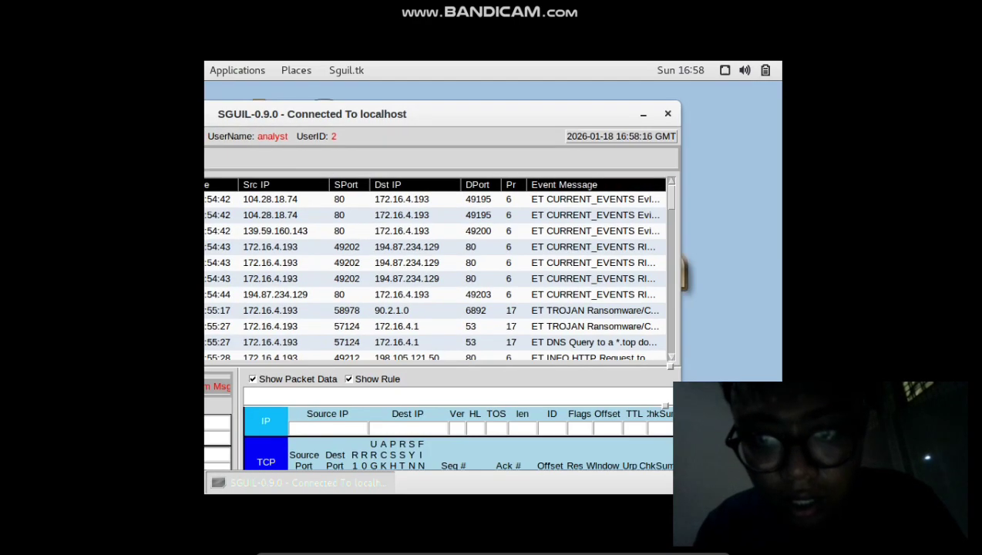
- Widen the Sguil window a bit more and move it back to the right
{"action": "key", "text": "alt+F8"}
{"action": "key", "text": "Right"}
{"action": "key", "text": "Right"}
{"action": "key", "text": "Right"}
{"action": "key", "text": "Right"}
{"action": "key", "text": "Return"}
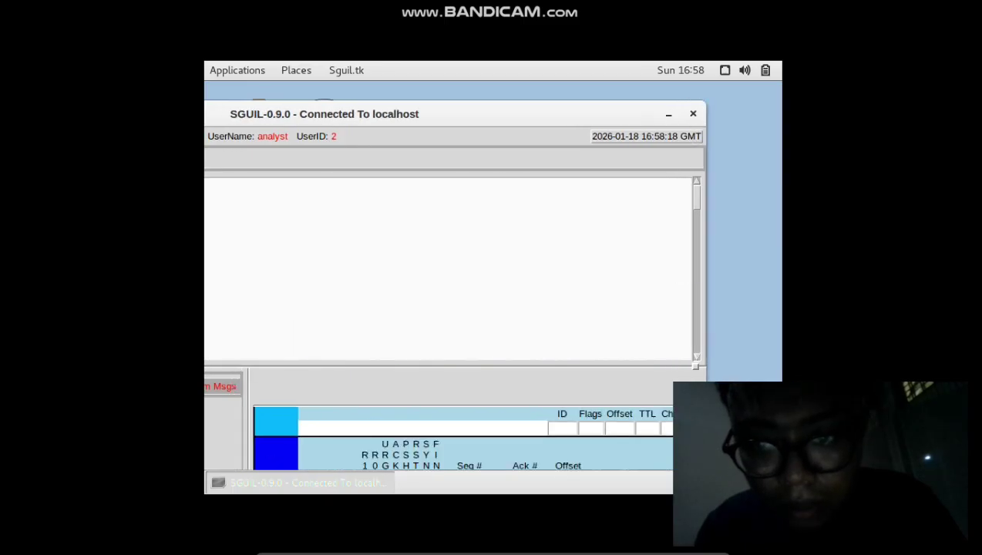
{"action": "key", "text": "alt+F7"}
{"action": "key", "text": "Right"}
{"action": "key", "text": "Right"}
{"action": "key", "text": "Right"}
{"action": "key", "text": "Right"}
{"action": "key", "text": "Right"}
{"action": "key", "text": "Right"}
{"action": "key", "text": "Right"}
{"action": "key", "text": "Right"}
{"action": "key", "text": "Right"}
{"action": "key", "text": "Right"}
{"action": "key", "text": "Up"}
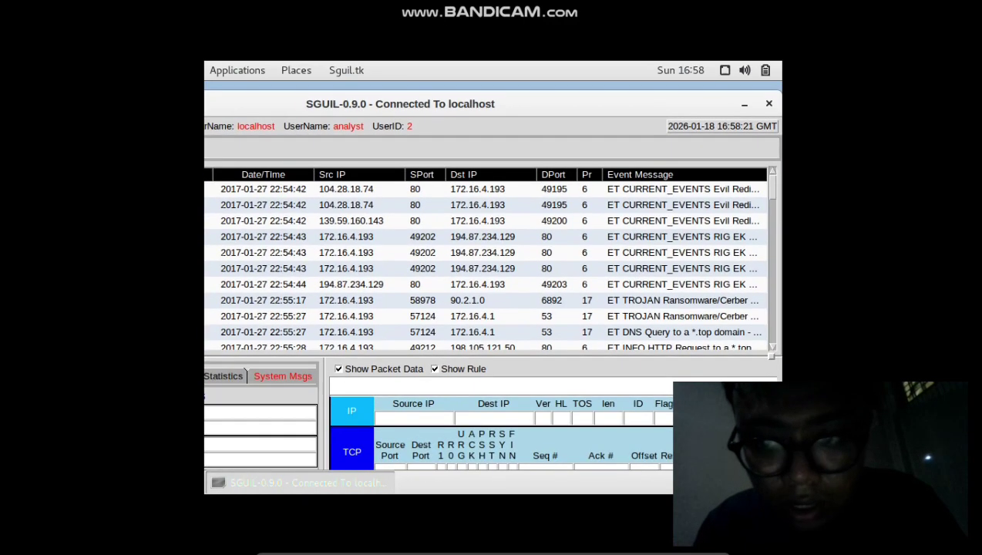
- Select the GPL ATTACK_RESPONSE alert 209.165.200.235:6200 → 209.165.201.17:45415, shifting the window to show Date/Time
{"action": "key", "text": "Return"}
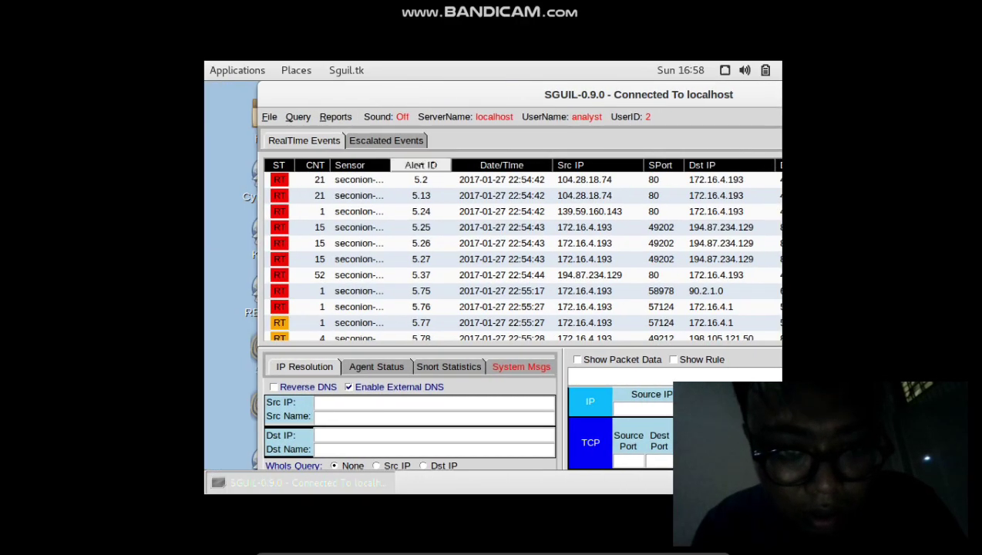
{"action": "left_click", "coordinate": [421, 180]}
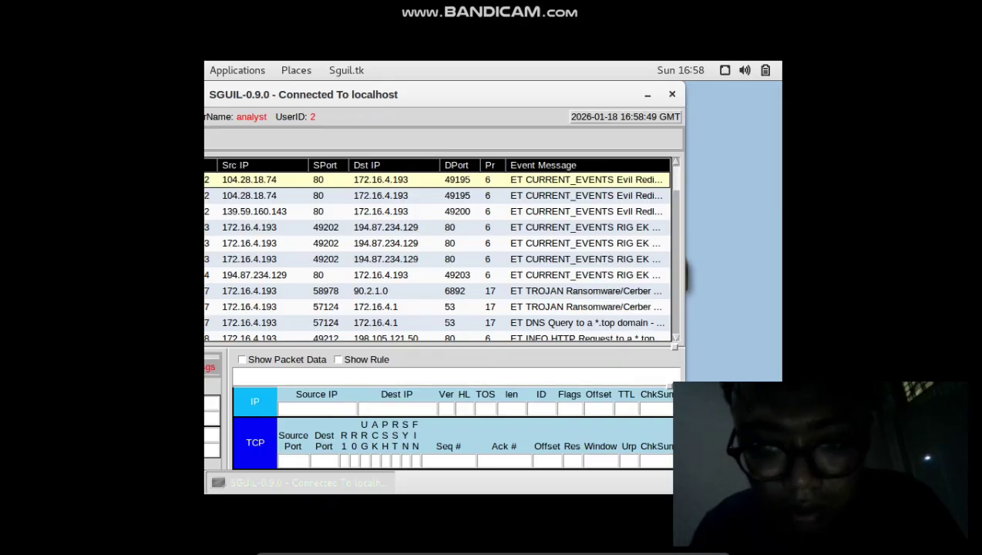
{"action": "scroll", "coordinate": [437, 254], "scroll_direction": "down", "scroll_amount": 5}
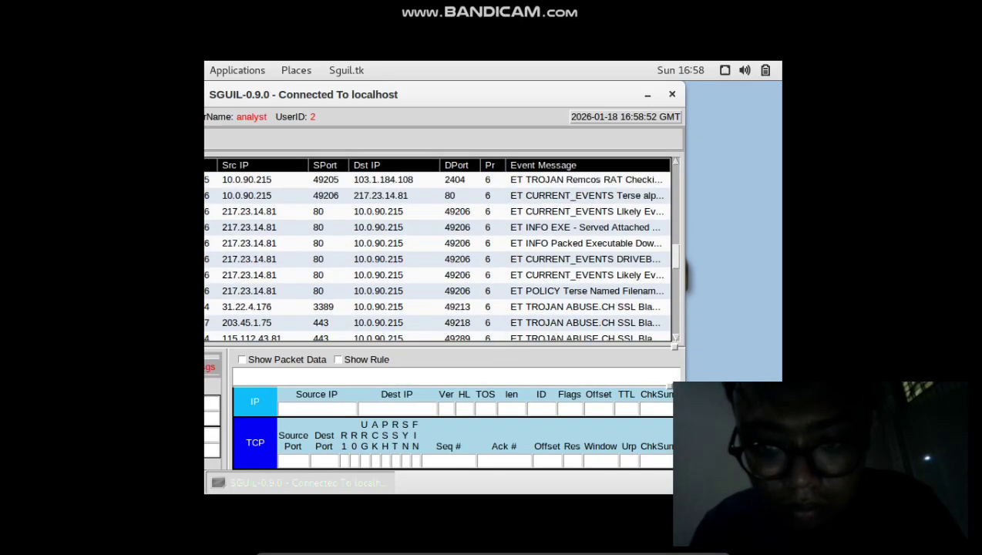
{"action": "scroll", "coordinate": [437, 254], "scroll_direction": "down", "scroll_amount": 10}
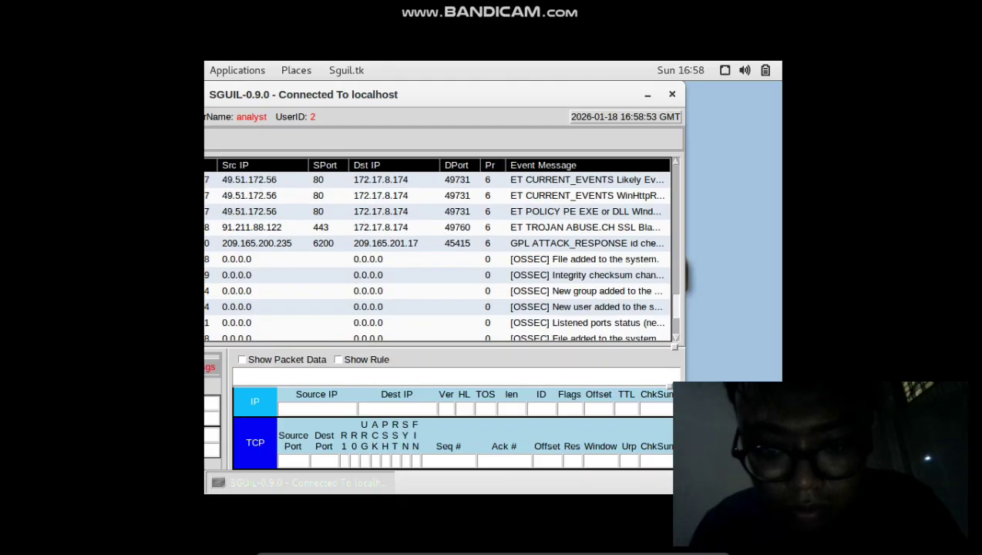
{"action": "scroll", "coordinate": [437, 255], "scroll_direction": "up", "scroll_amount": 10}
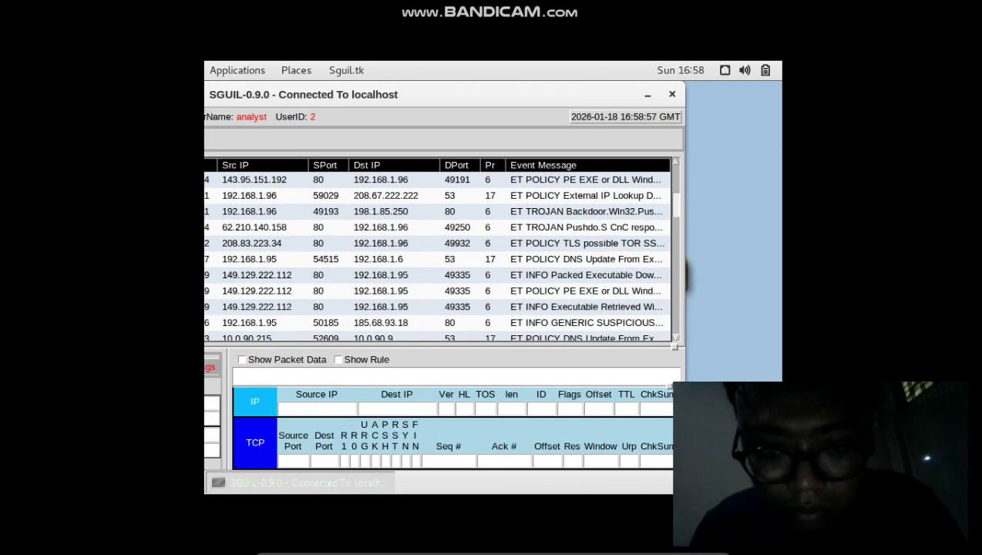
{"action": "scroll", "coordinate": [437, 254], "scroll_direction": "down", "scroll_amount": 8}
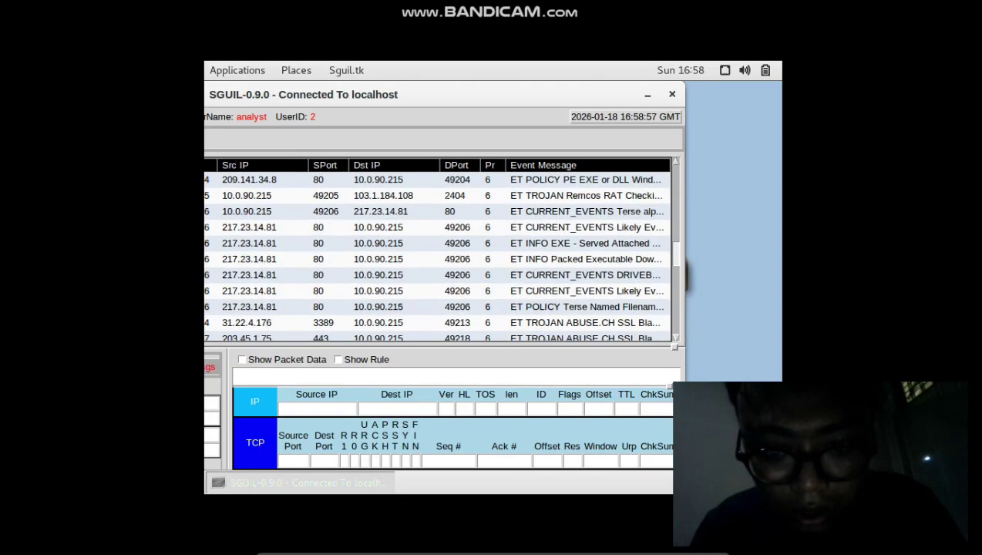
{"action": "scroll", "coordinate": [438, 254], "scroll_direction": "down", "scroll_amount": 3}
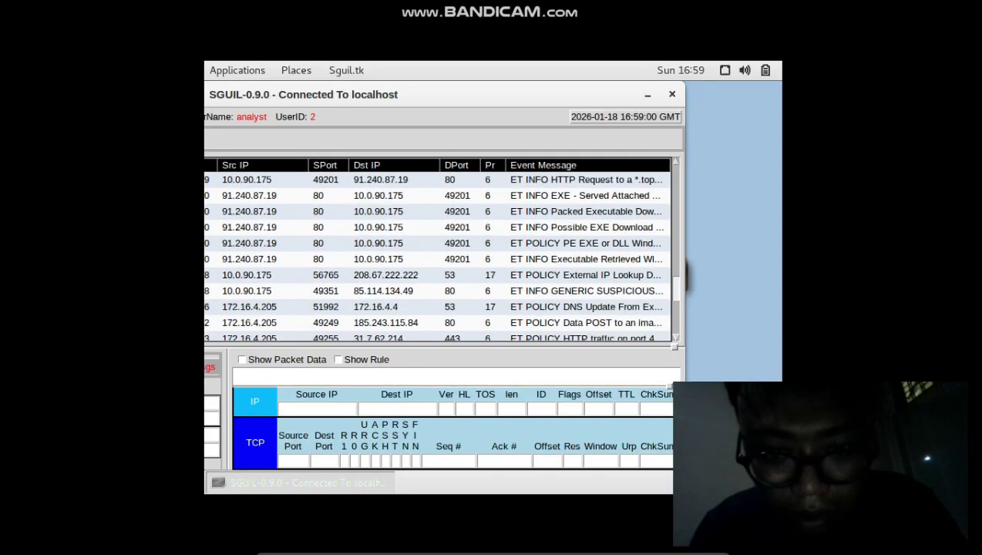
{"action": "scroll", "coordinate": [438, 254], "scroll_direction": "down", "scroll_amount": 6}
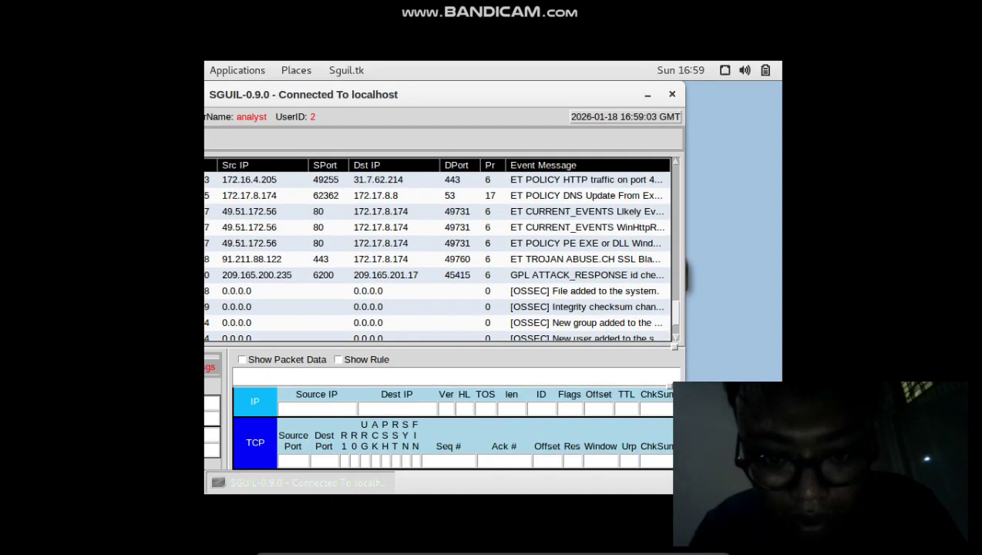
{"action": "left_click", "coordinate": [437, 274]}
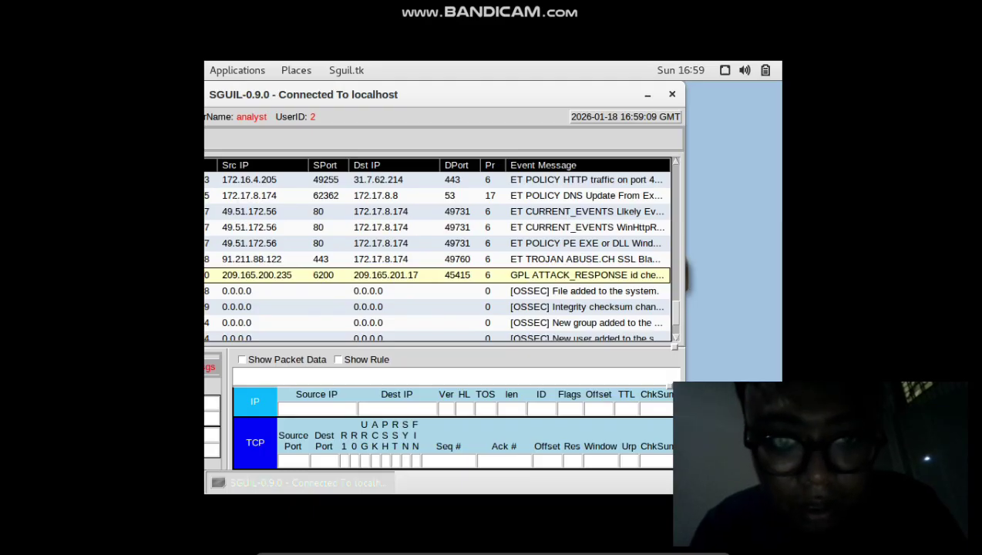
{"action": "left_click_drag", "start_coordinate": [431, 94], "coordinate": [521, 94]}
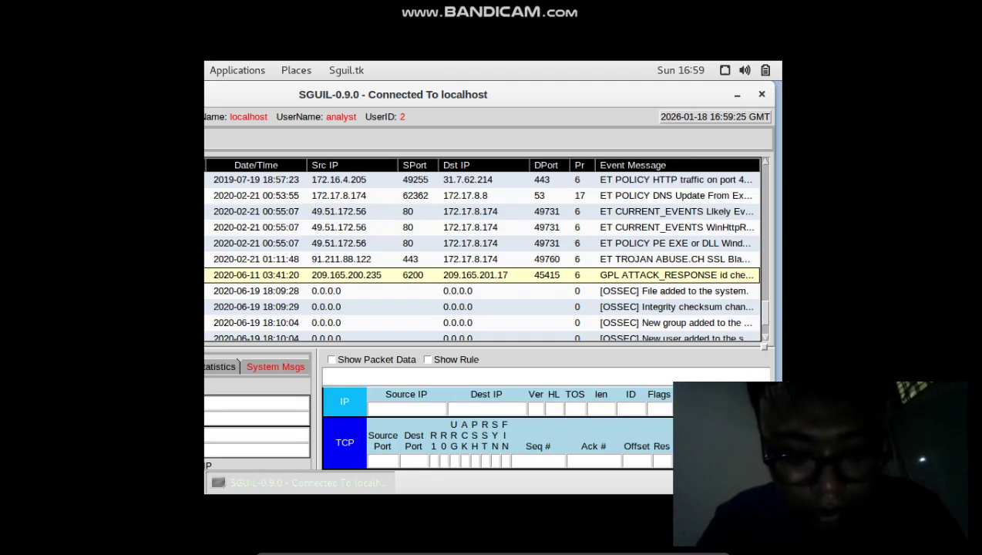
- Exit the VM's full-screen mode and bring the Word lab document to the front
{"action": "left_click", "coordinate": [458, 537]}
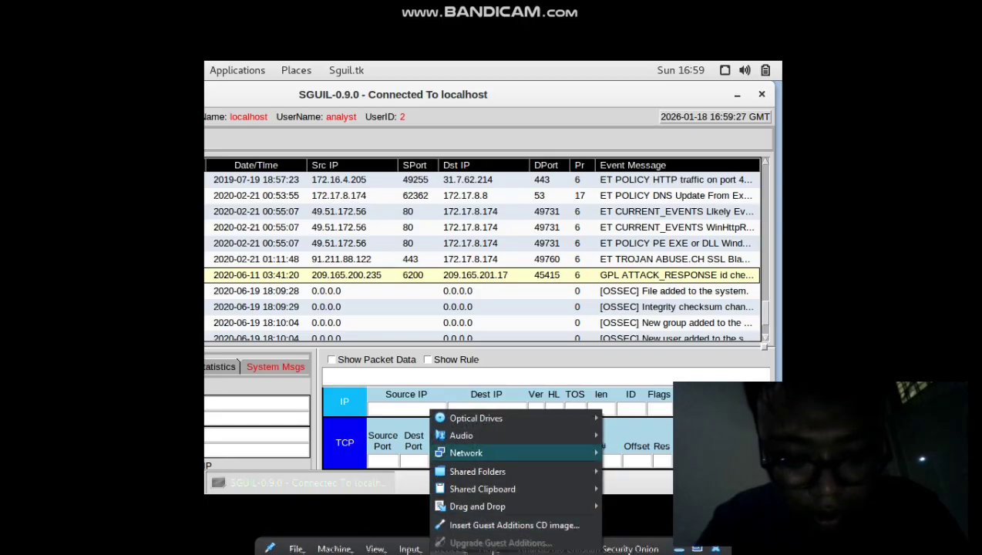
{"action": "mouse_move", "coordinate": [478, 417]}
{"action": "key", "text": "Escape"}
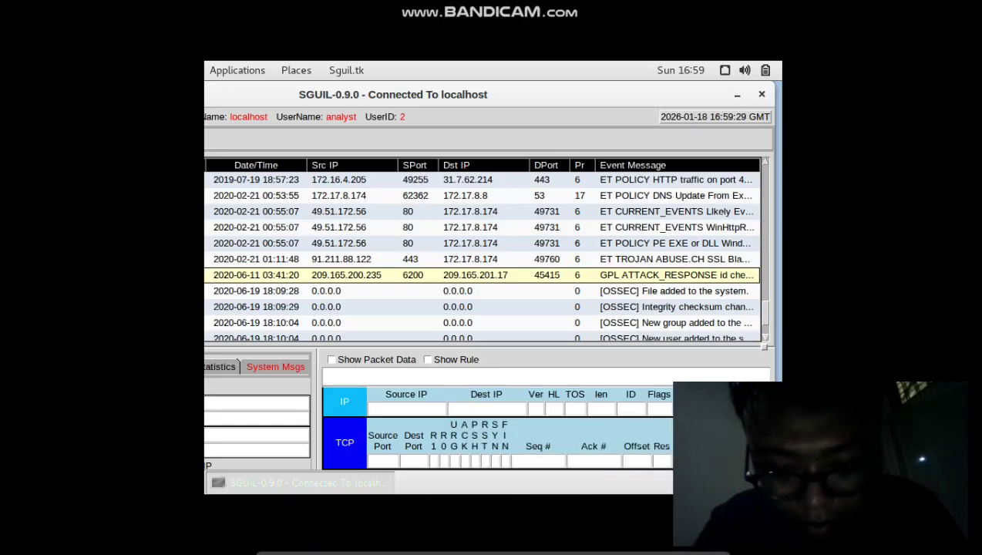
{"action": "left_click", "coordinate": [697, 544]}
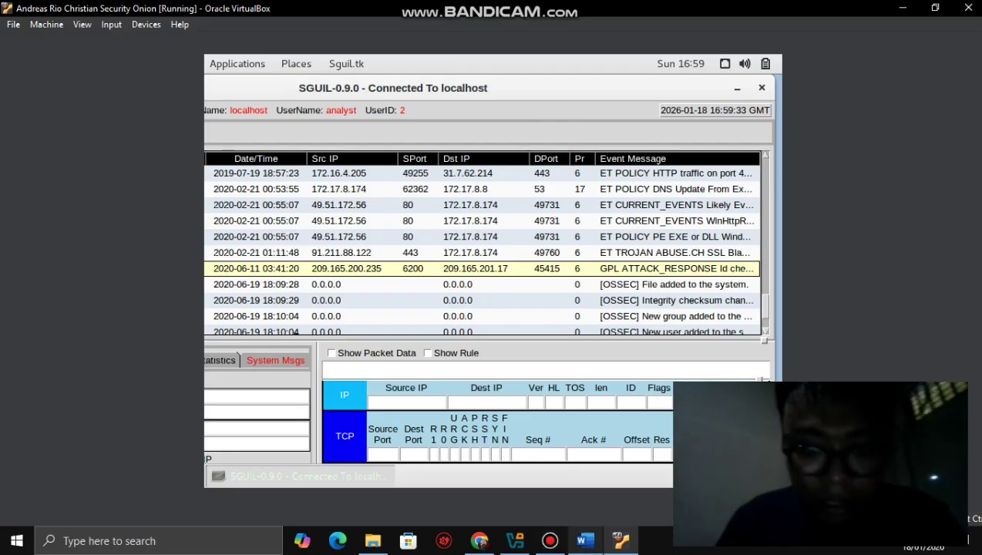
{"action": "left_click", "coordinate": [585, 540]}
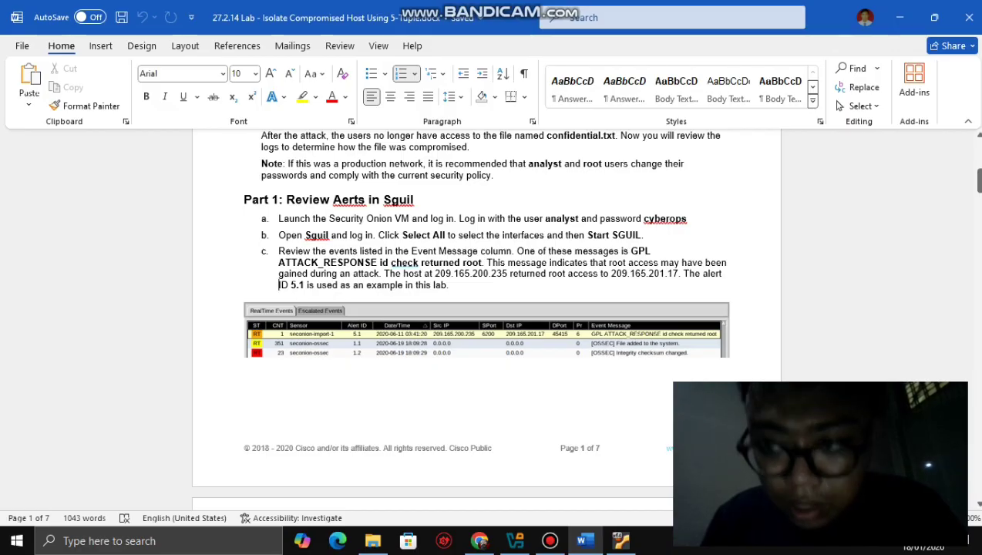
- Scroll the lab document to steps d–e on page 2, then return to the Security Onion VM
{"action": "mouse_move", "coordinate": [977, 180]}
{"action": "left_mouse_down"}
{"action": "mouse_move", "coordinate": [977, 212]}
{"action": "mouse_move", "coordinate": [977, 198]}
{"action": "left_mouse_up"}
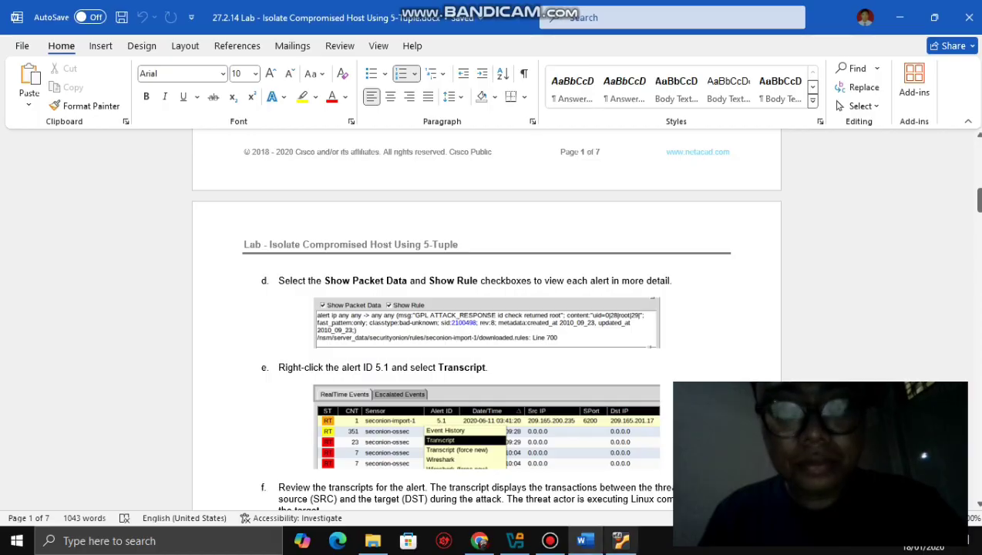
{"action": "left_click", "coordinate": [620, 540]}
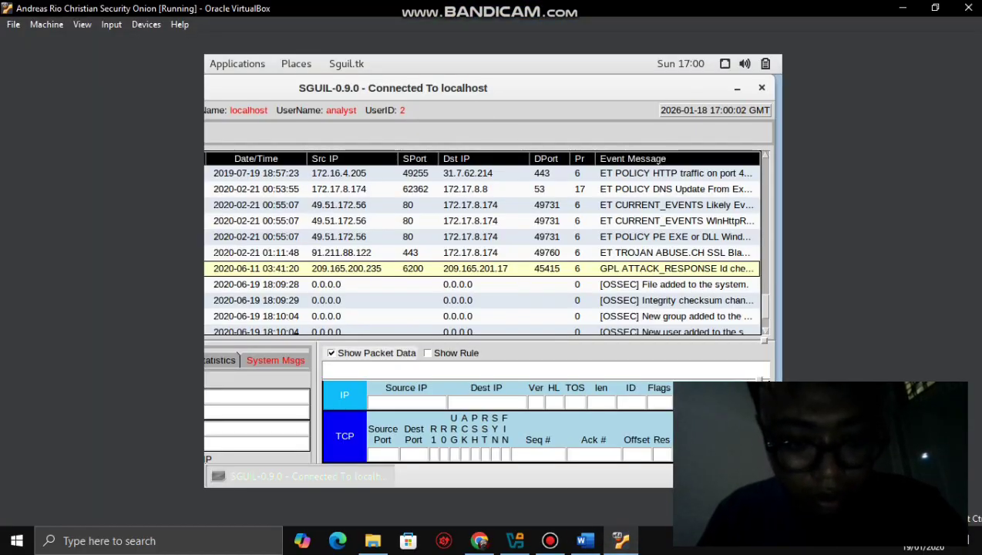
- Show the GPL ATTACK_RESPONSE rule for alert 5.1, shift Sguil left, then return to Word
{"action": "left_click", "coordinate": [427, 352]}
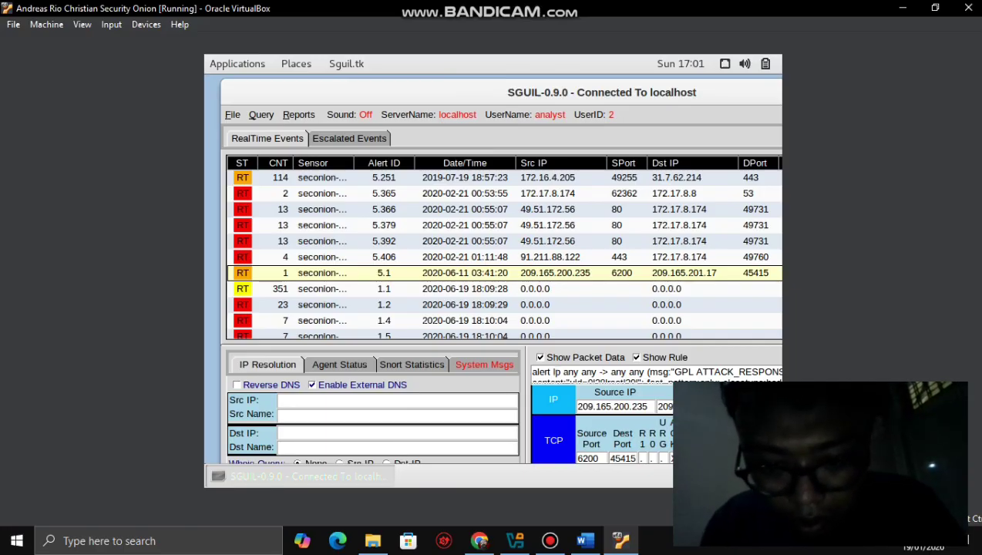
{"action": "left_click", "coordinate": [555, 372]}
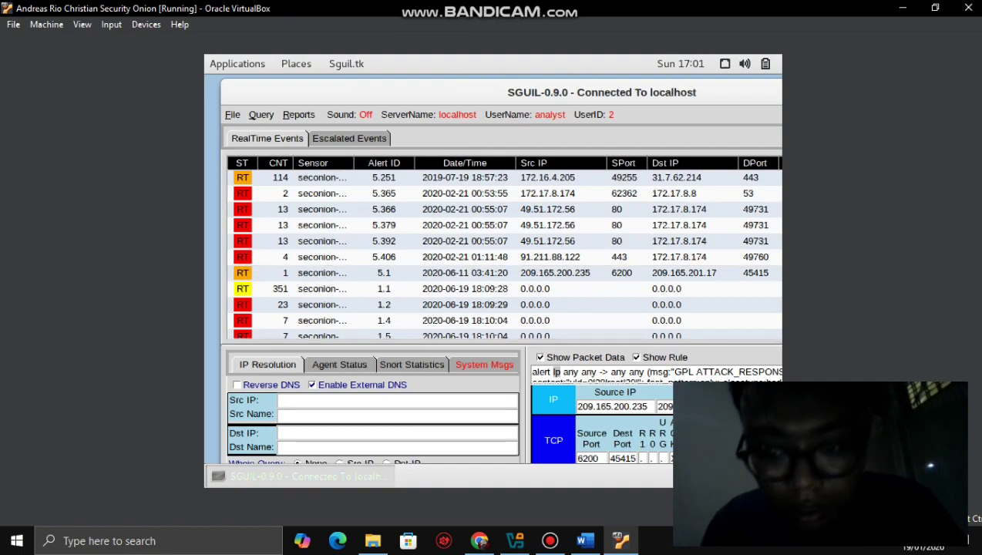
{"action": "left_click_drag", "start_coordinate": [462, 91], "coordinate": [169, 105]}
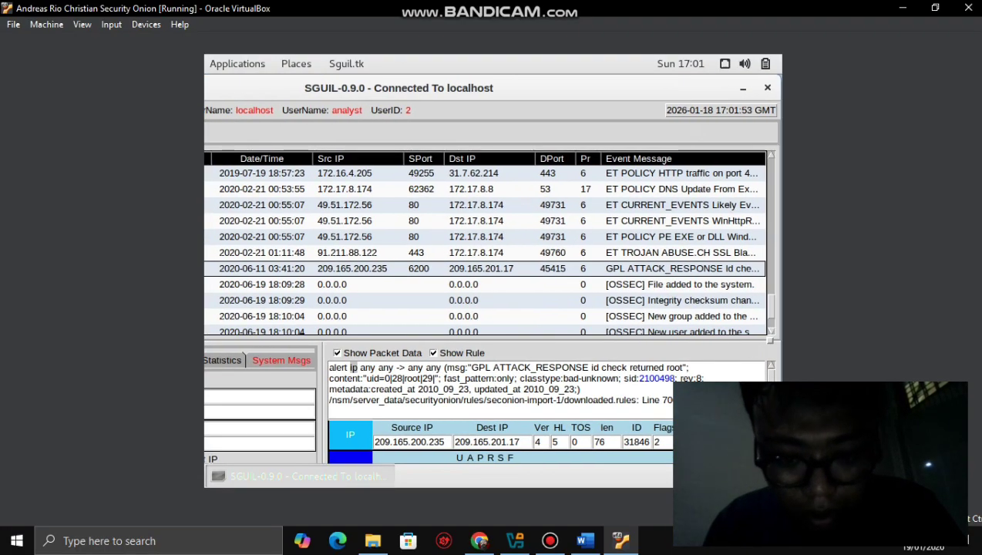
{"action": "left_click", "coordinate": [584, 540]}
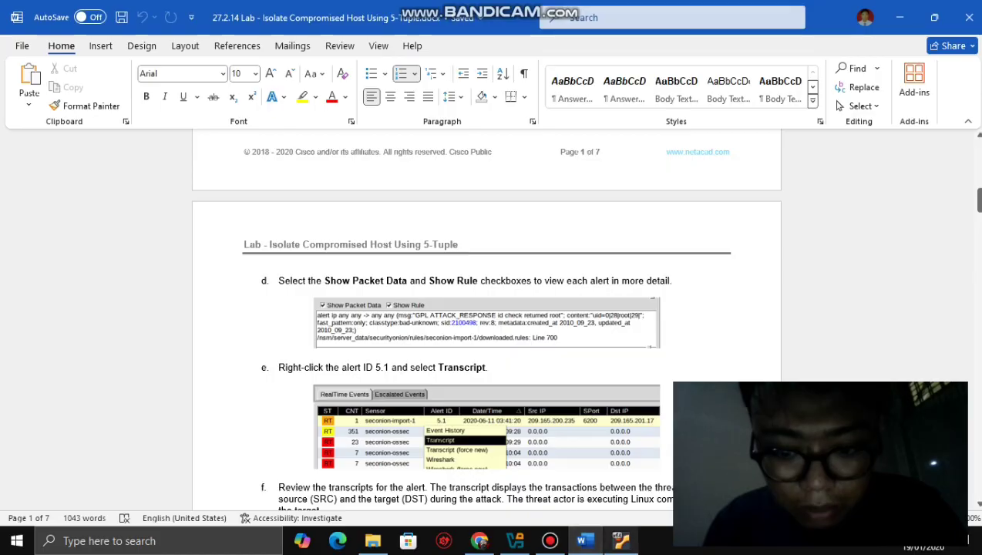
- Switch back and forth between Sguil and the Word lab document several times
{"action": "left_click", "coordinate": [621, 540]}
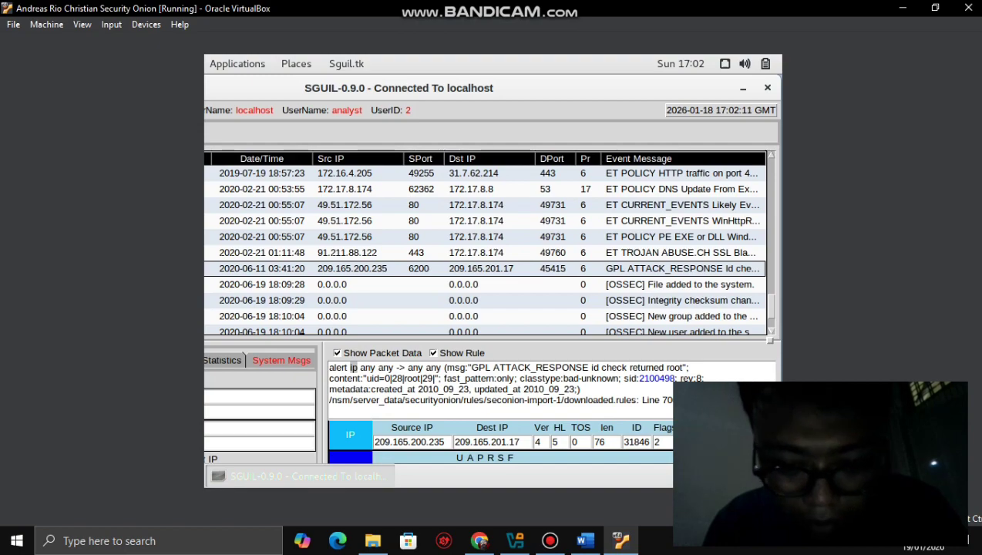
{"action": "left_click", "coordinate": [585, 540]}
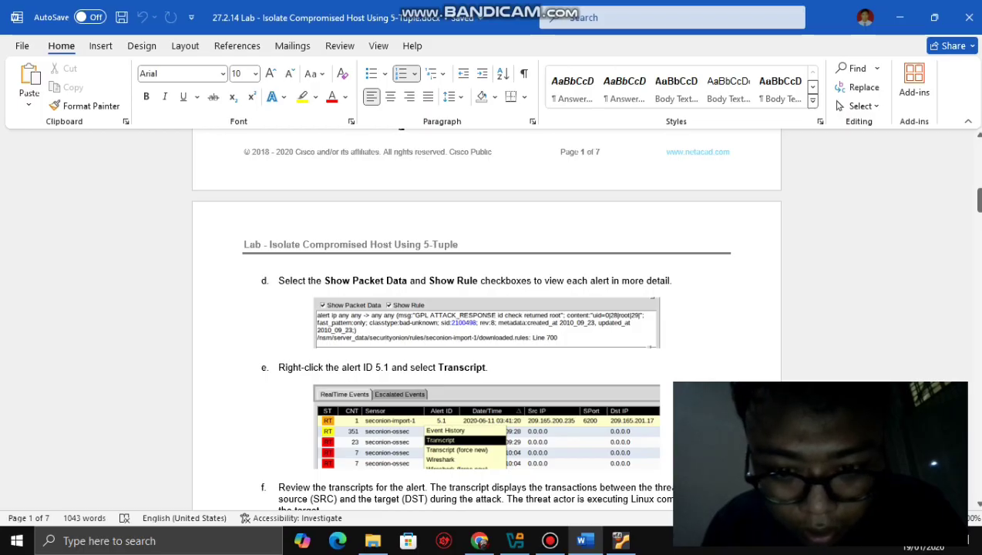
{"action": "left_click", "coordinate": [620, 540]}
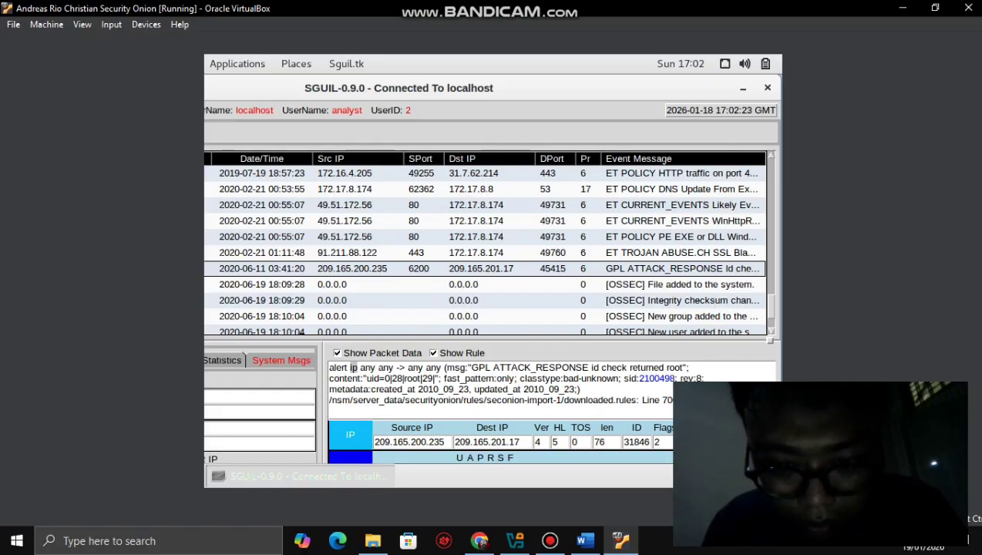
{"action": "left_click", "coordinate": [585, 540]}
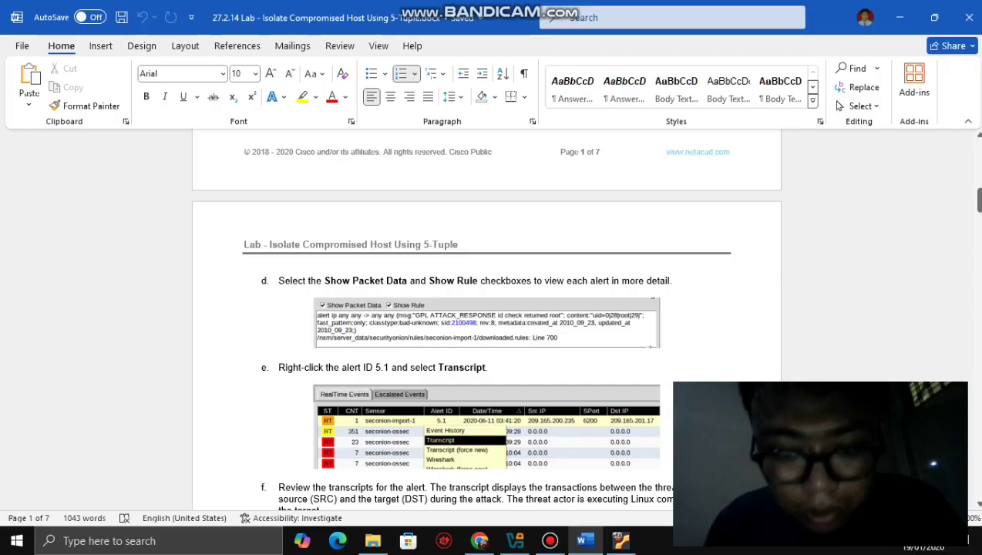
{"action": "left_click", "coordinate": [621, 540]}
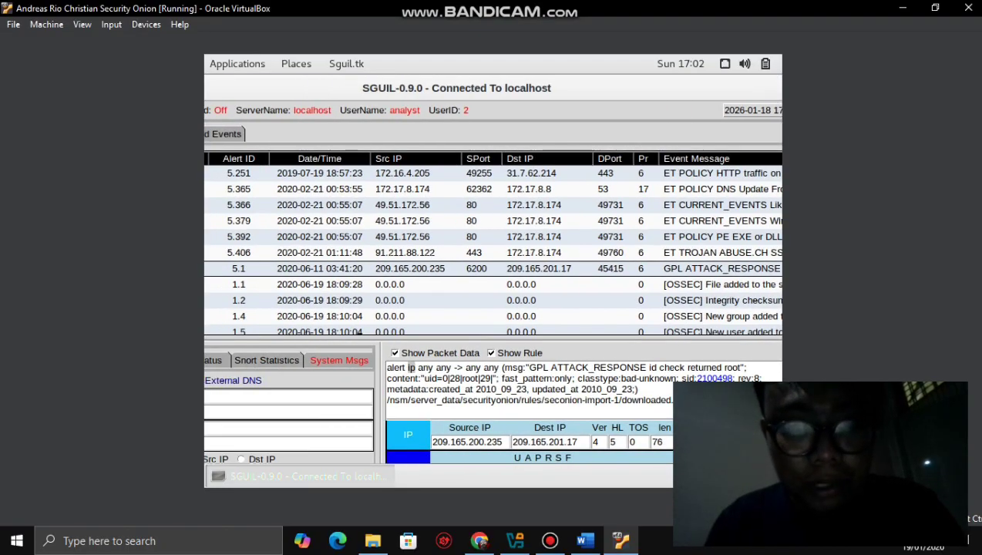
{"action": "left_click", "coordinate": [584, 540]}
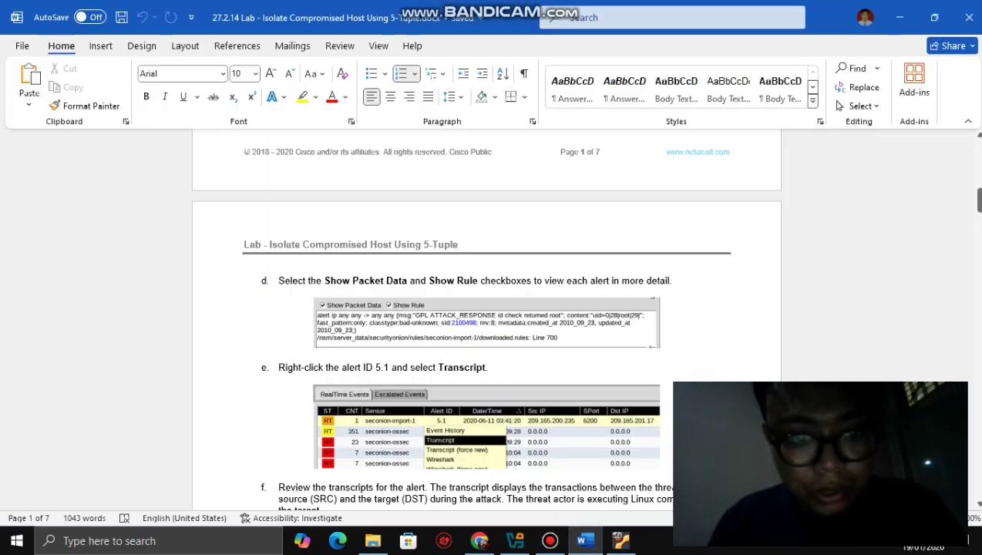
- Scroll Word to steps e–f, then return to Sguil with its left columns shifted into view
{"action": "left_click_drag", "start_coordinate": [977, 199], "coordinate": [977, 207]}
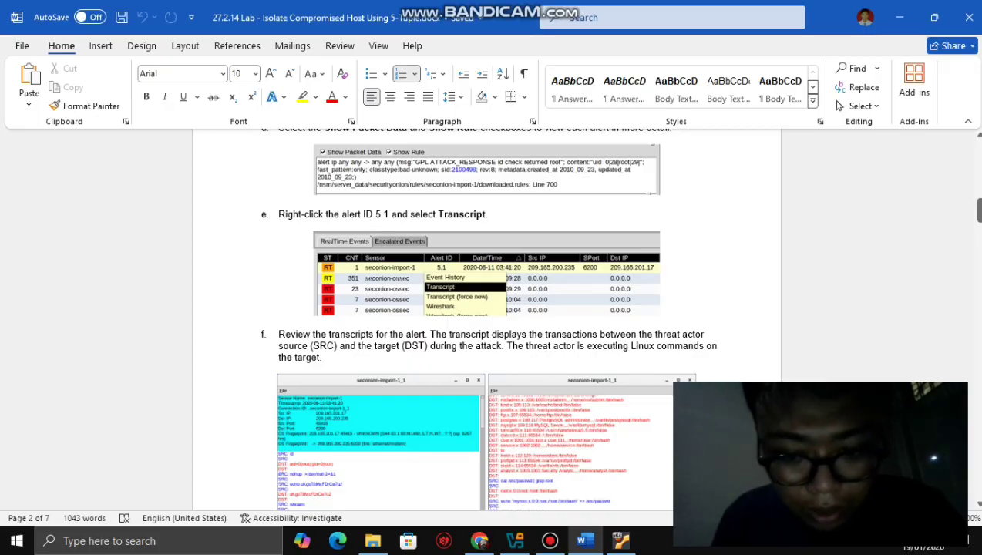
{"action": "left_click", "coordinate": [620, 540]}
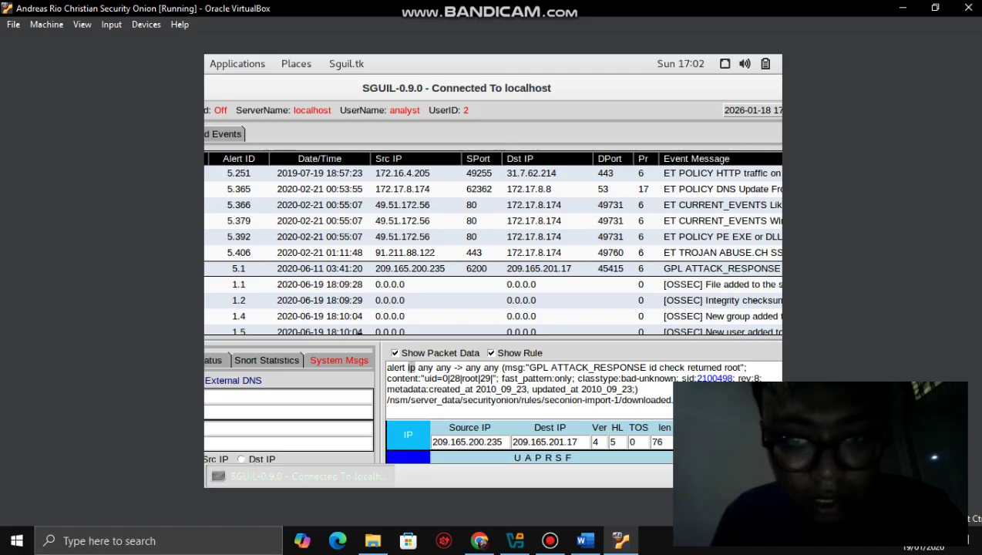
{"action": "left_click_drag", "start_coordinate": [456, 87], "coordinate": [561, 88]}
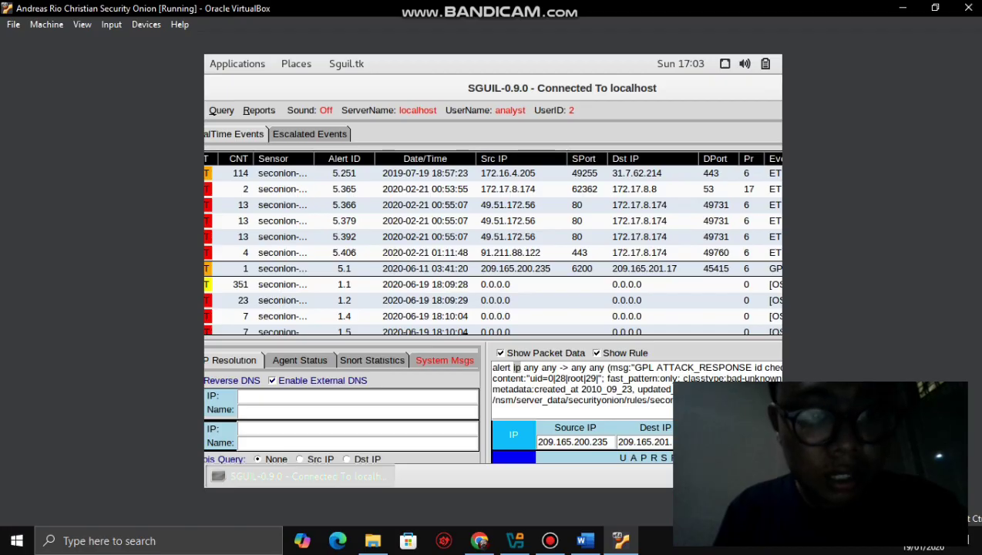
- Open alert 5.1's Transcript from its right-click menu to see the id, whoami and hostname commands
{"action": "right_click", "coordinate": [316, 274]}
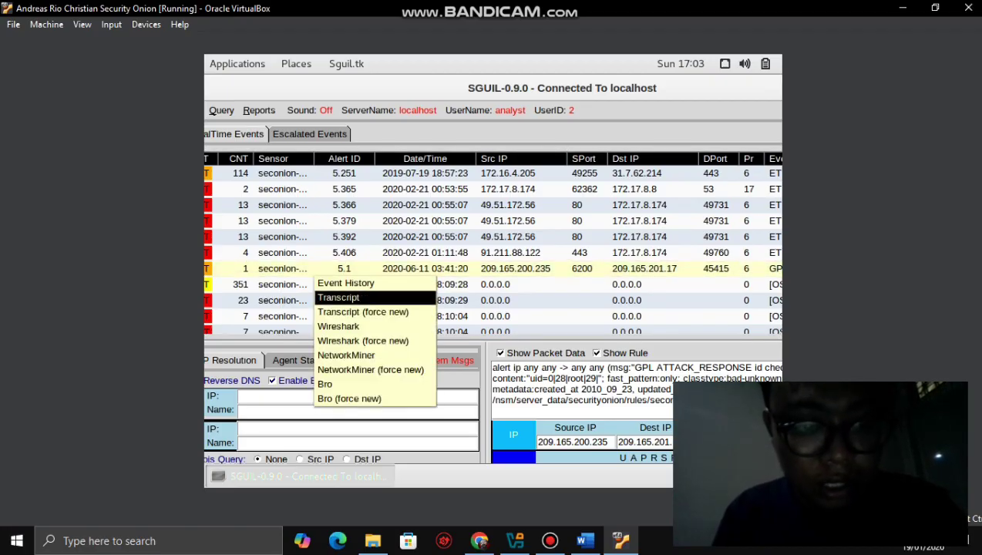
{"action": "left_click", "coordinate": [339, 297]}
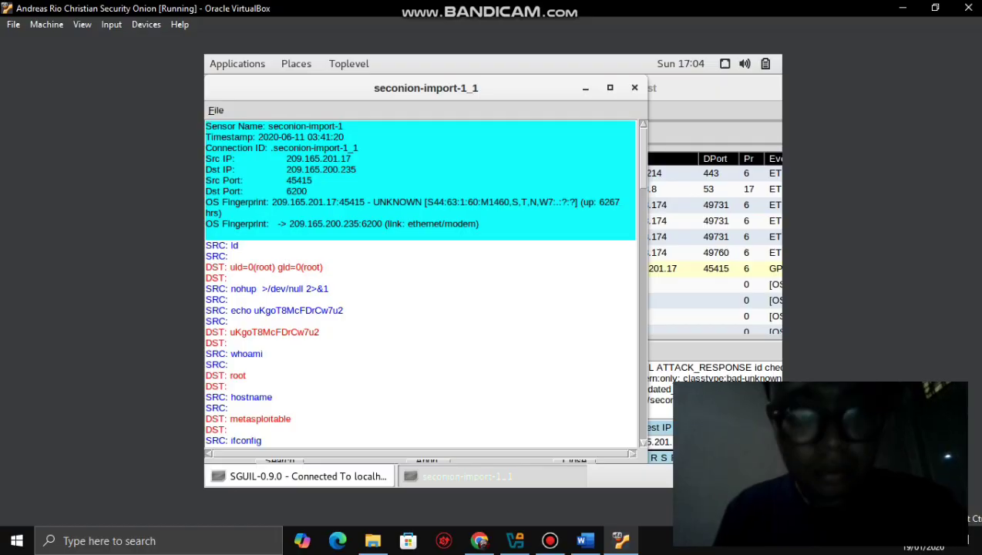
- Maximize alert 5.1's transcript to see the myroot account appended to /etc/passwd, then bring up the lab document
{"action": "left_click", "coordinate": [549, 540]}
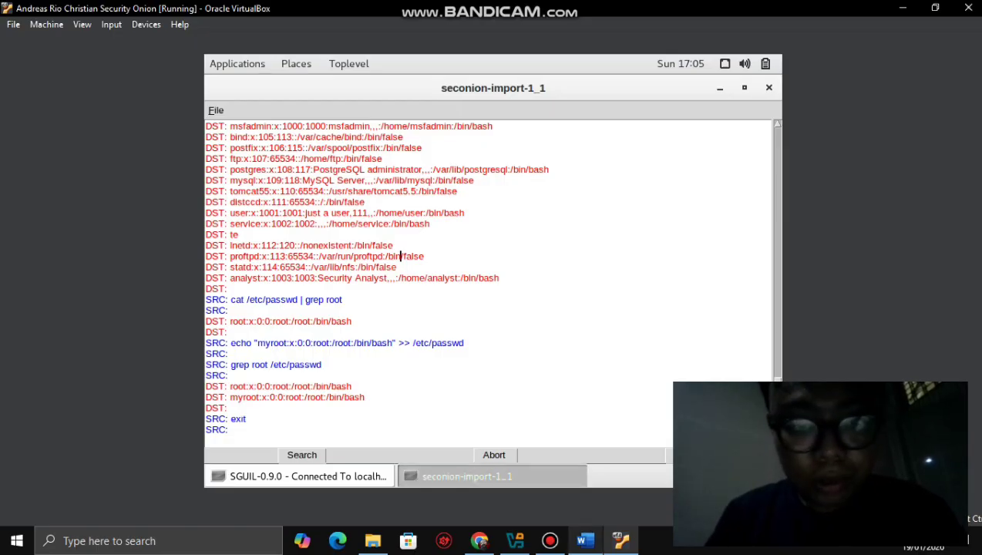
{"action": "left_click", "coordinate": [584, 540]}
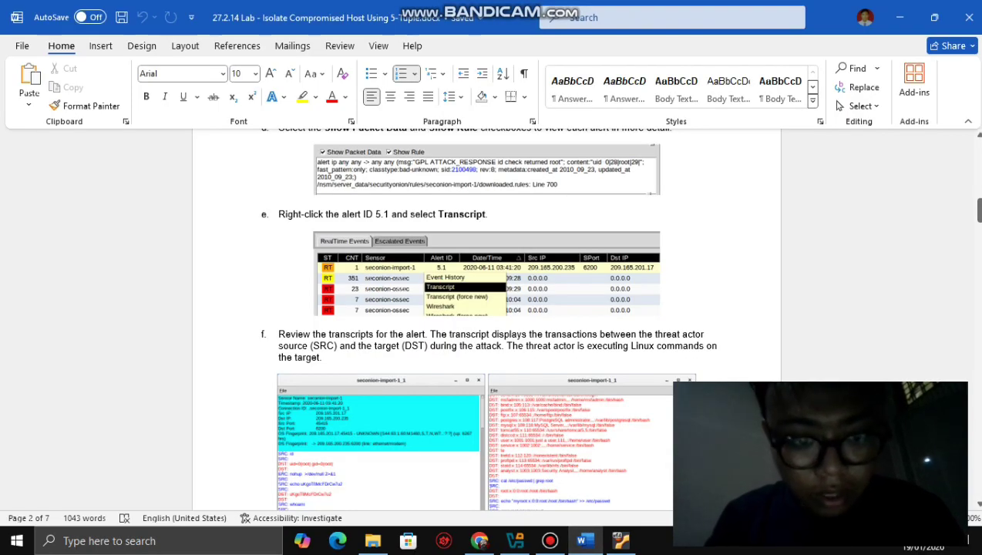
- Read the lab question on client-server transactions, then return to the VM's attack transcript
{"action": "left_click_drag", "start_coordinate": [978, 211], "coordinate": [978, 239]}
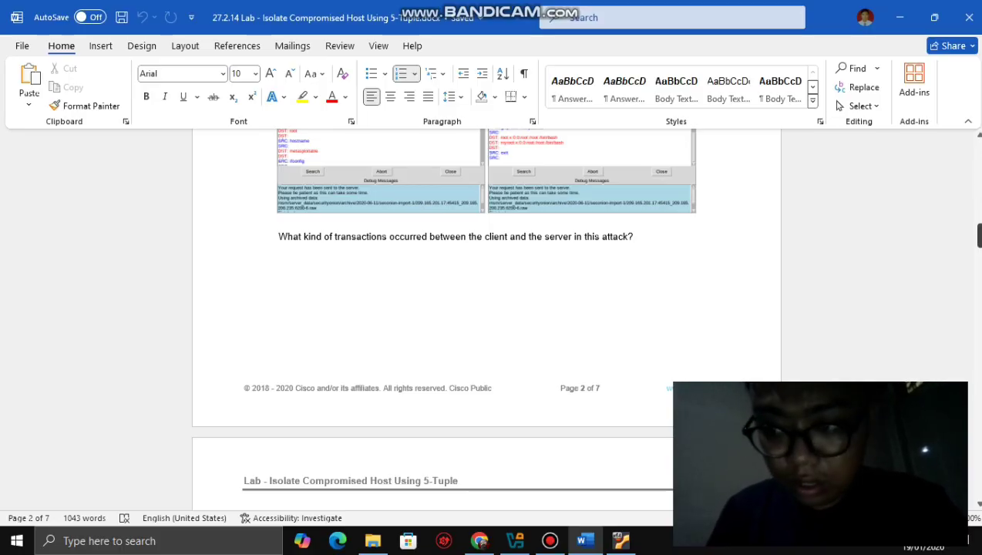
{"action": "mouse_move", "coordinate": [978, 235]}
{"action": "left_mouse_down"}
{"action": "mouse_move", "coordinate": [978, 254]}
{"action": "mouse_move", "coordinate": [978, 235]}
{"action": "left_mouse_up"}
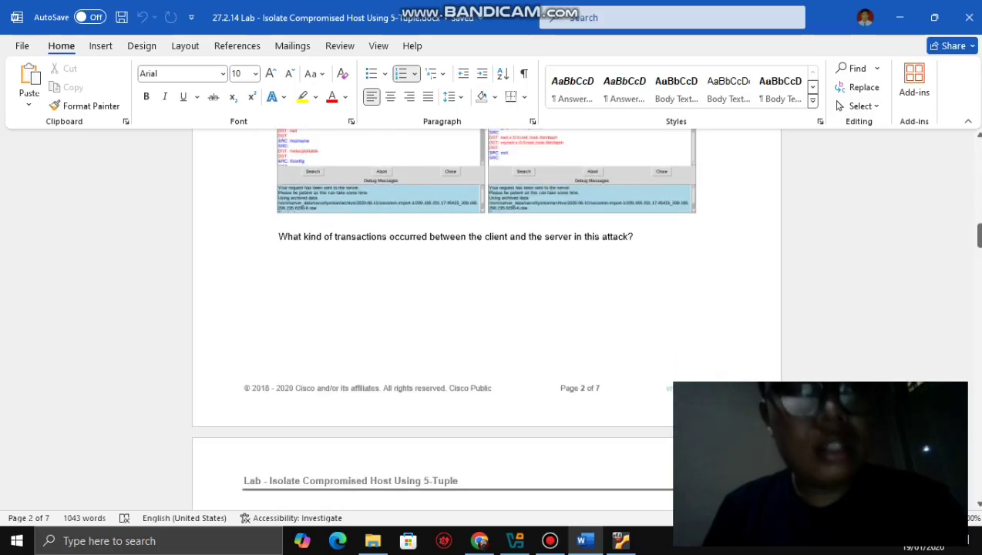
{"action": "left_click", "coordinate": [620, 540]}
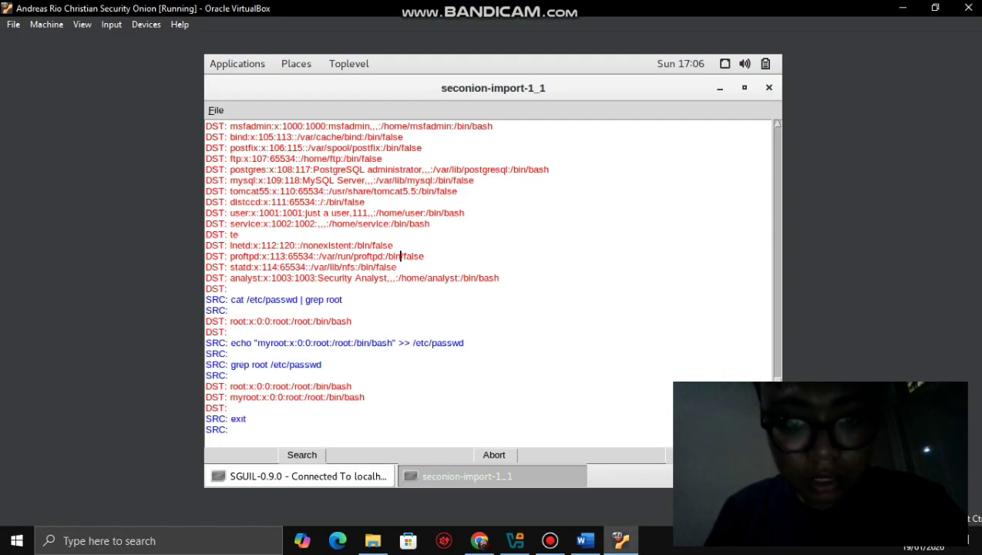
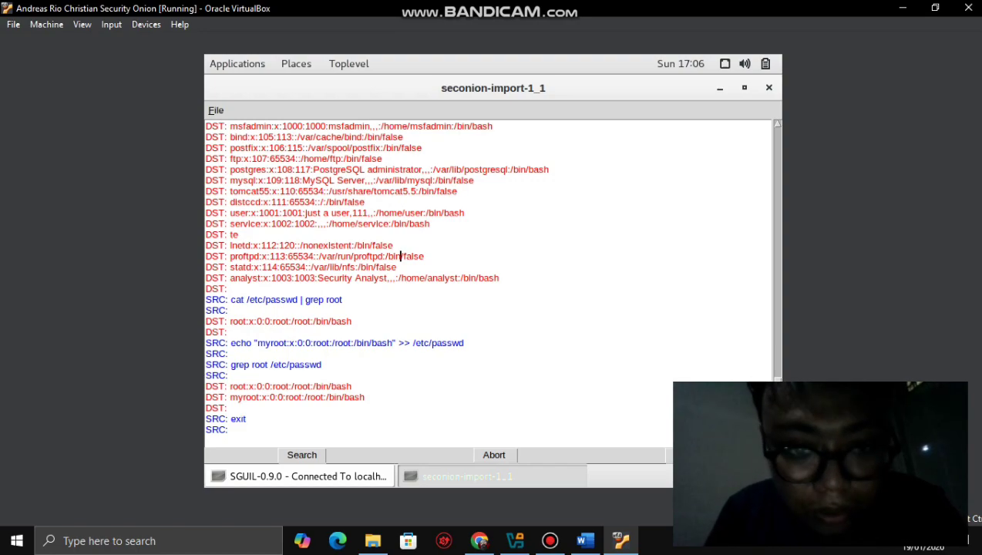
- Scroll up the transcript to the myroot entry echoed into /etc/shadow and the grep output
{"action": "scroll", "coordinate": [400, 256], "scroll_direction": "up", "scroll_amount": 6}
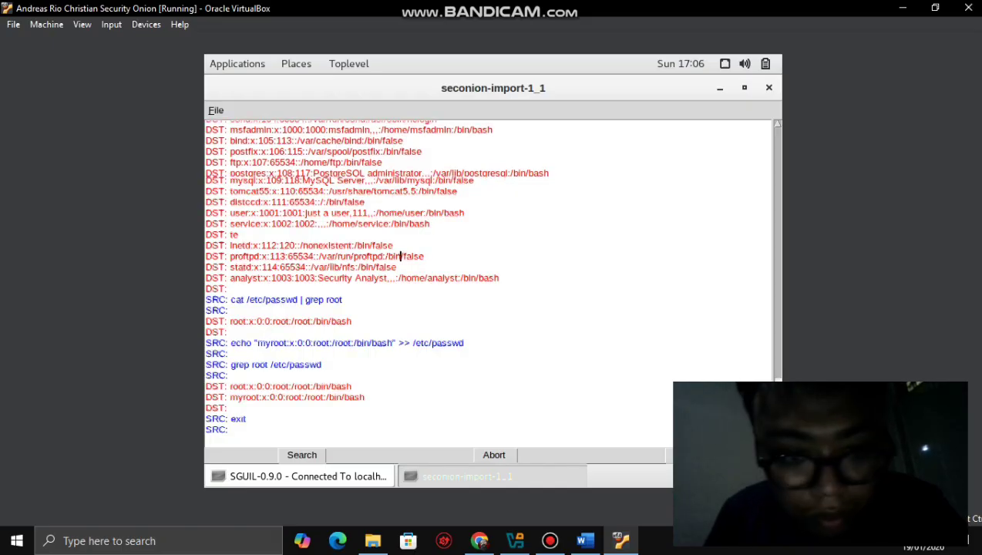
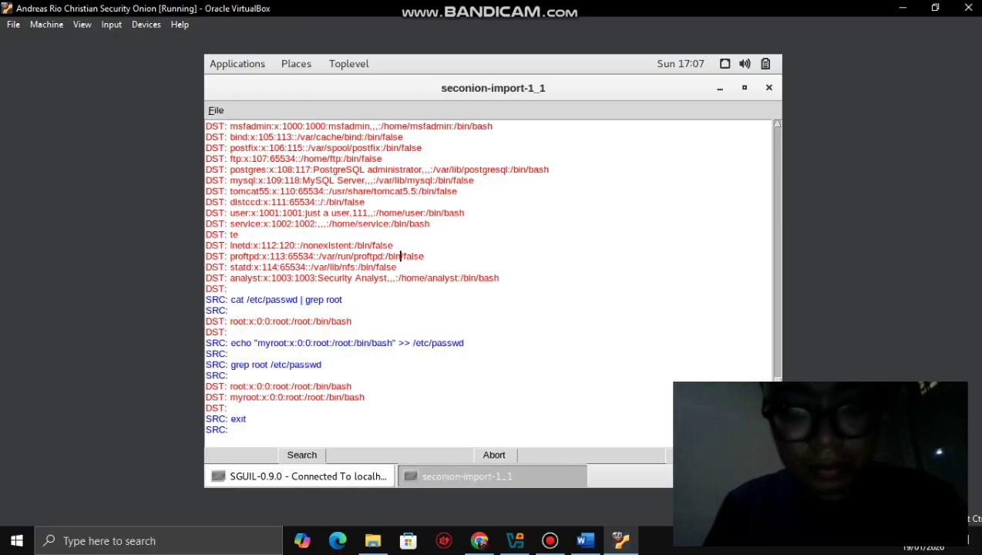
- Close the session transcript to show the Sguil console with the GPL ATTACK_RESPONSE alert
{"action": "left_click", "coordinate": [549, 540]}
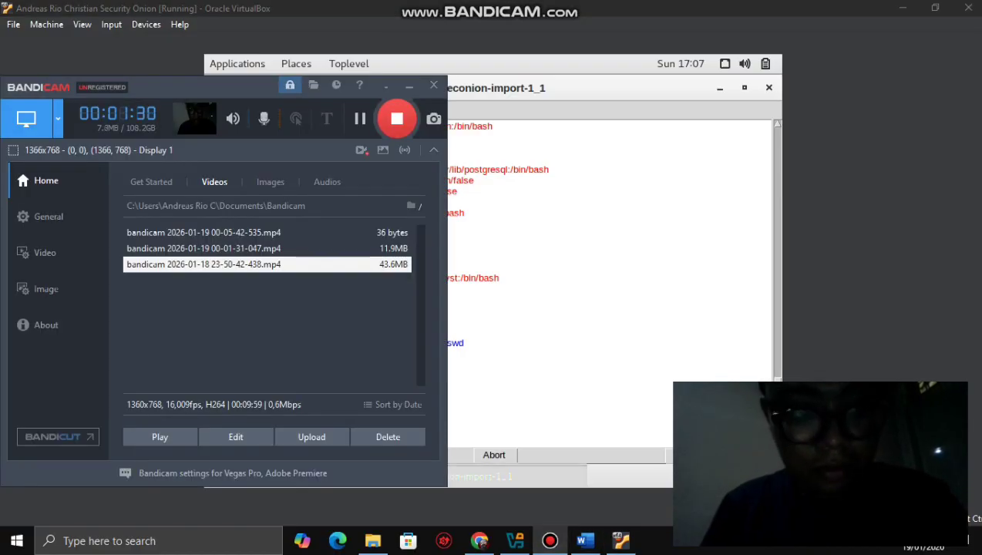
{"action": "key", "text": "F12"}
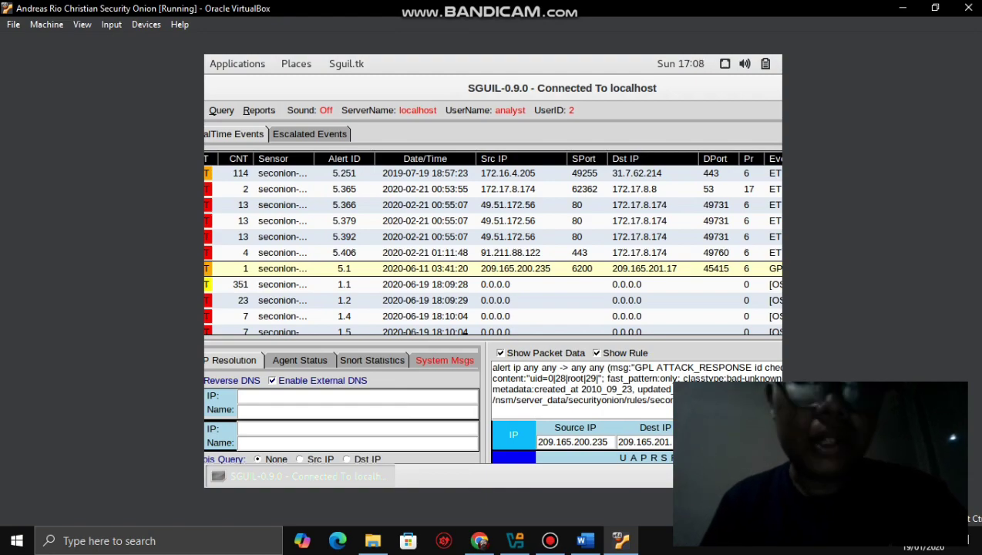
- Scroll the lab document to Part 2: Pivot to Wireshark, then return to the Sguil console
{"action": "left_click", "coordinate": [585, 540]}
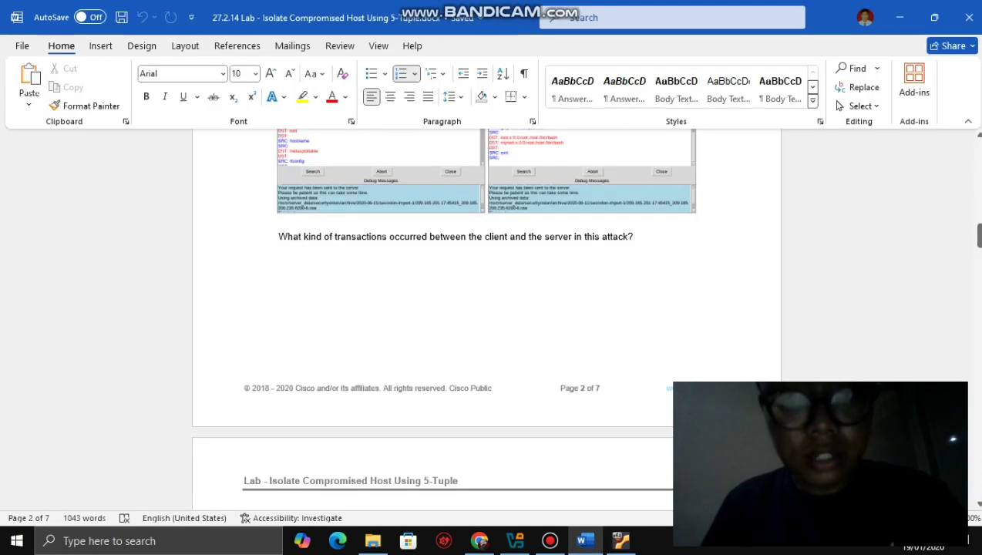
{"action": "left_click", "coordinate": [978, 235]}
{"action": "left_click_drag", "start_coordinate": [978, 235], "coordinate": [979, 260]}
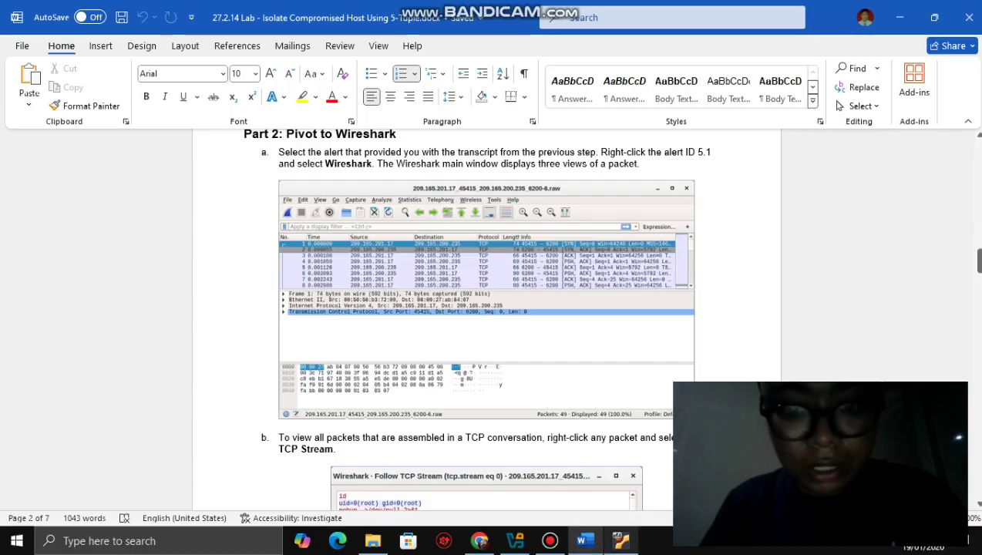
{"action": "left_click", "coordinate": [620, 540]}
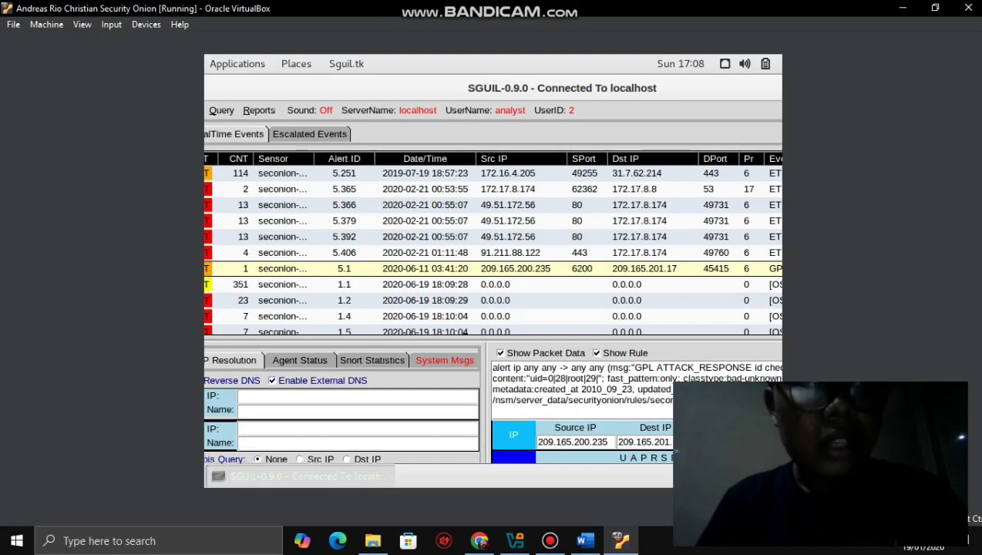
- Pivot alert 5.1 into Wireshark from its right-click menu, then switch to the lab document
{"action": "right_click", "coordinate": [318, 273]}
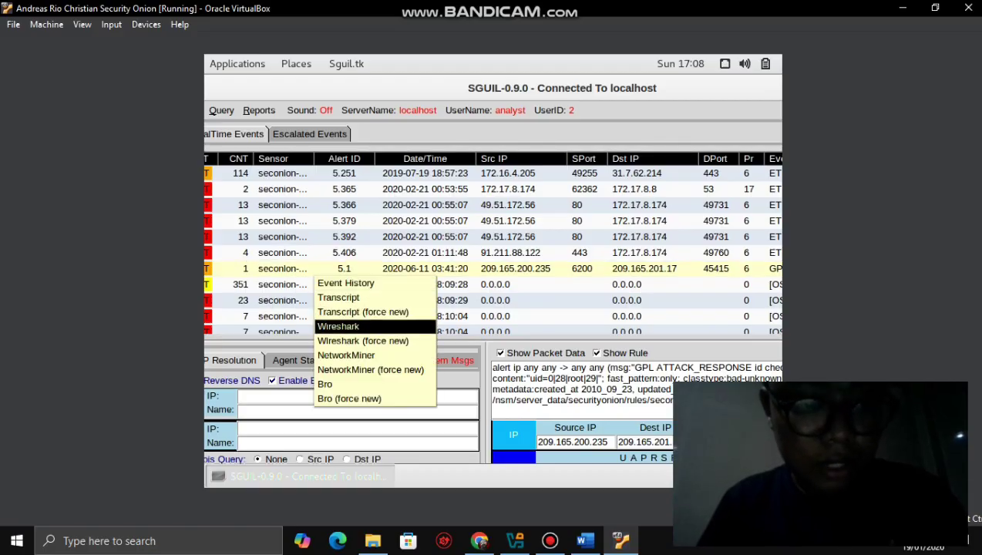
{"action": "left_click", "coordinate": [338, 326]}
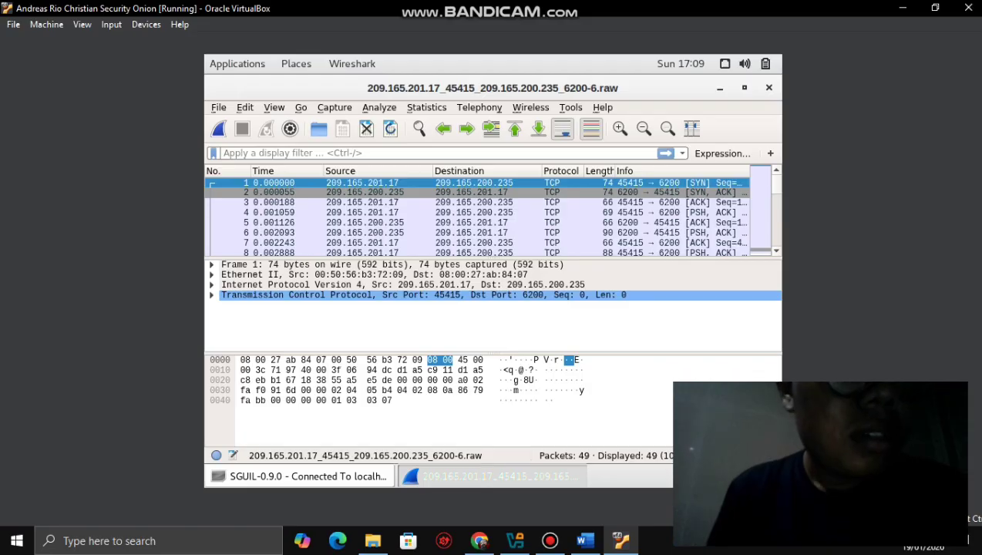
{"action": "left_click", "coordinate": [585, 540]}
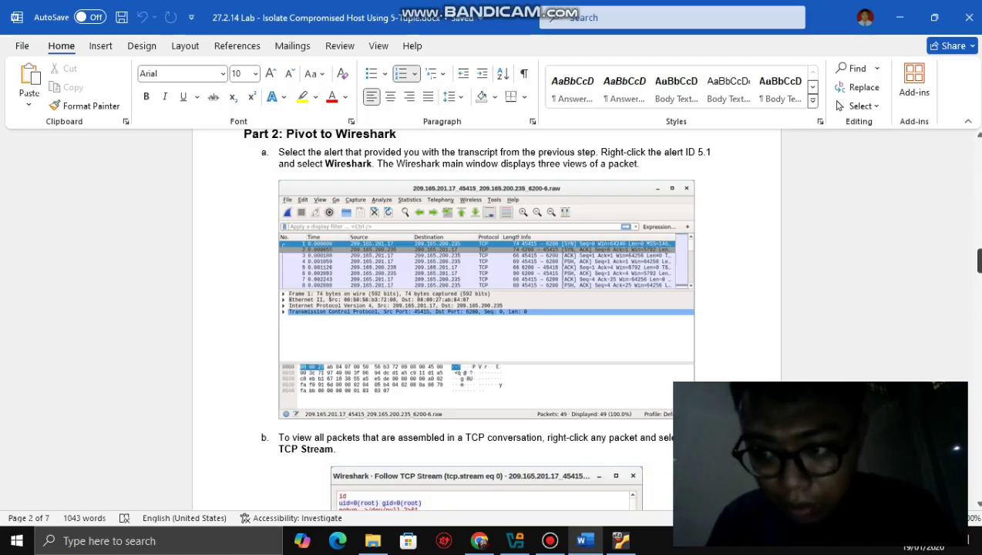
- Scroll the lab to step b, Follow TCP Stream, then switch back to Wireshark
{"action": "left_click_drag", "start_coordinate": [979, 261], "coordinate": [979, 273]}
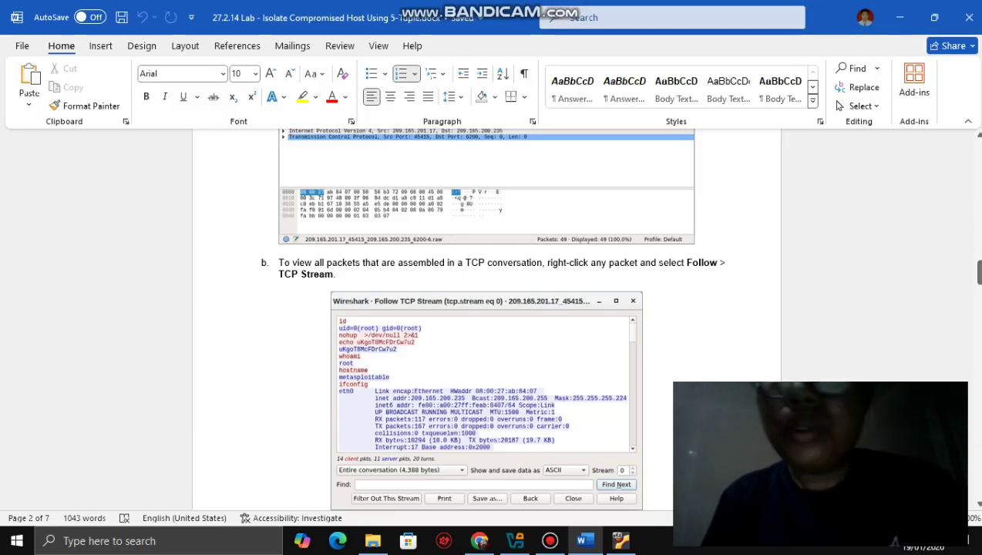
{"action": "key", "text": "alt+Tab"}
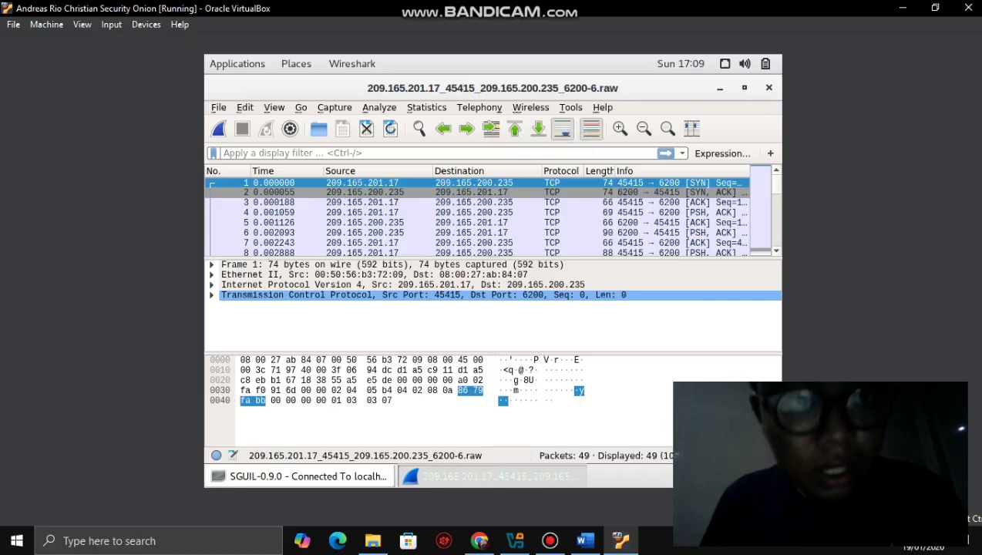
- Look over packet 1's context menu, then apply the tcp display filter
{"action": "right_click", "coordinate": [479, 183]}
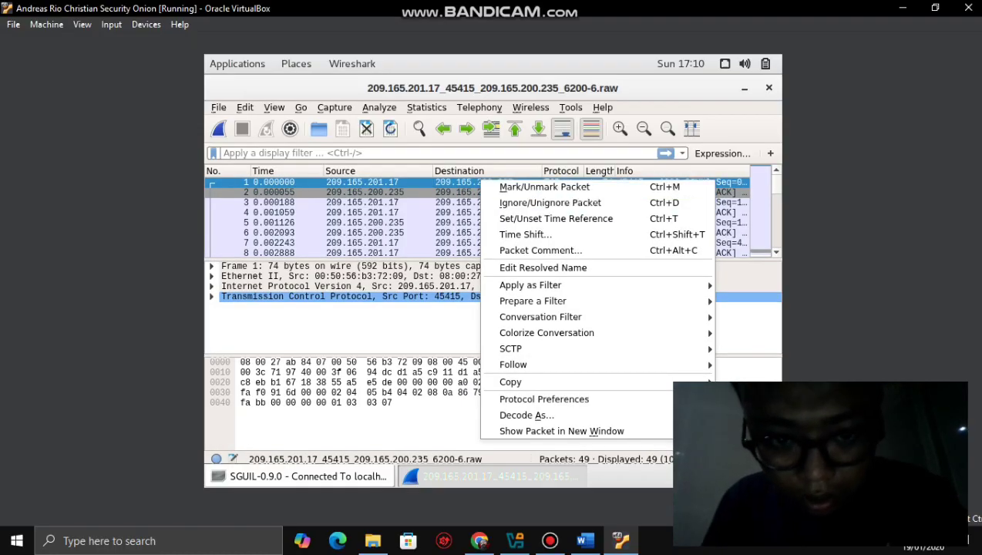
{"action": "key", "text": "Escape"}
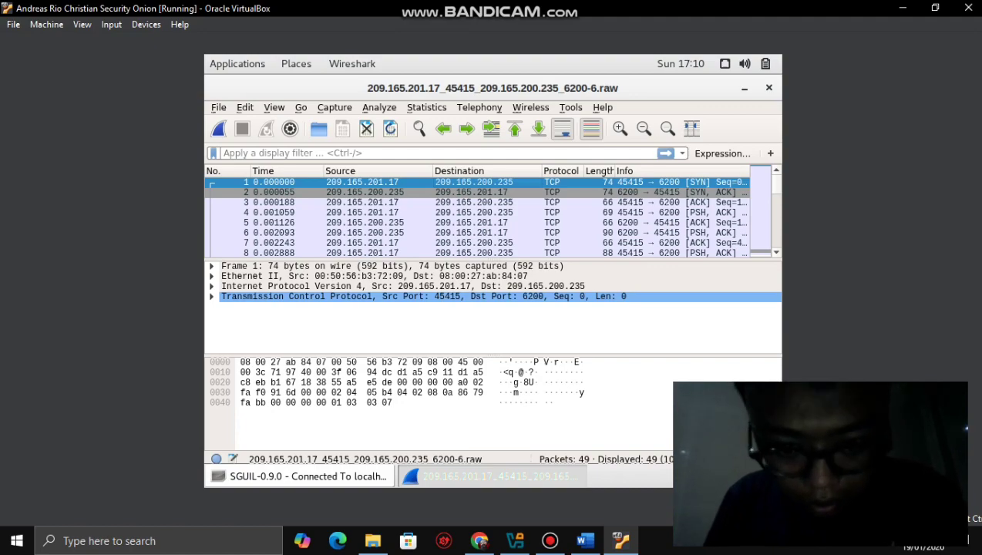
{"action": "right_click", "coordinate": [546, 182]}
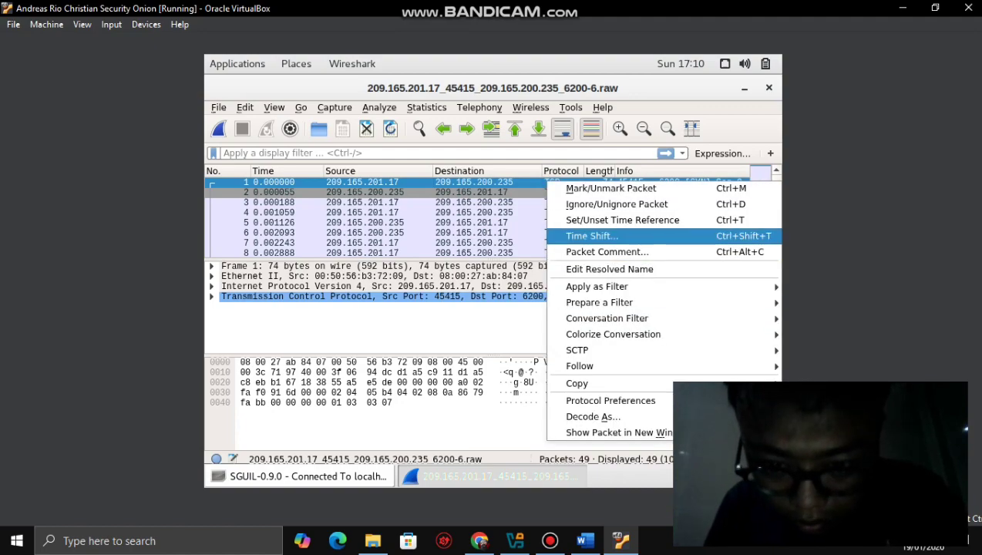
{"action": "key", "text": "Escape"}
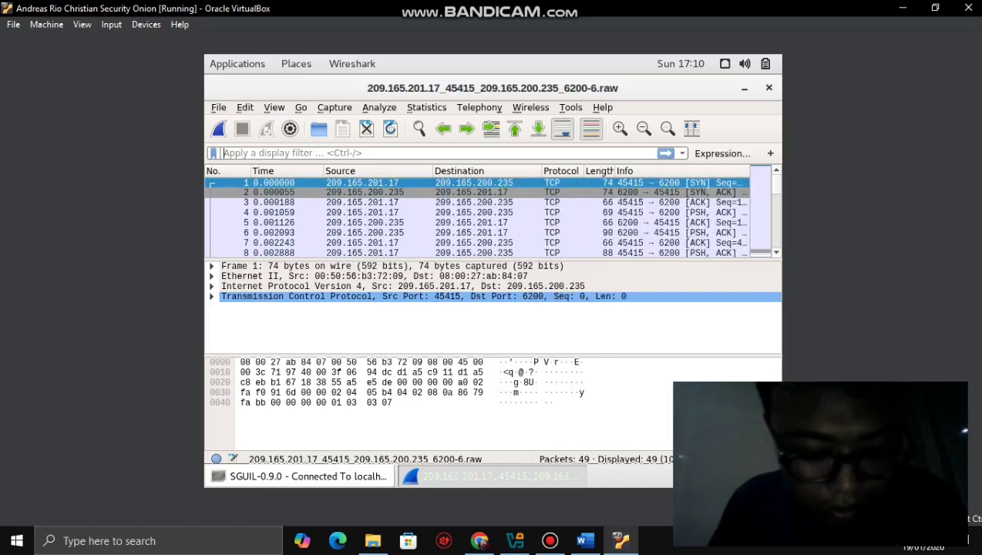
{"action": "type", "text": "tcp"}
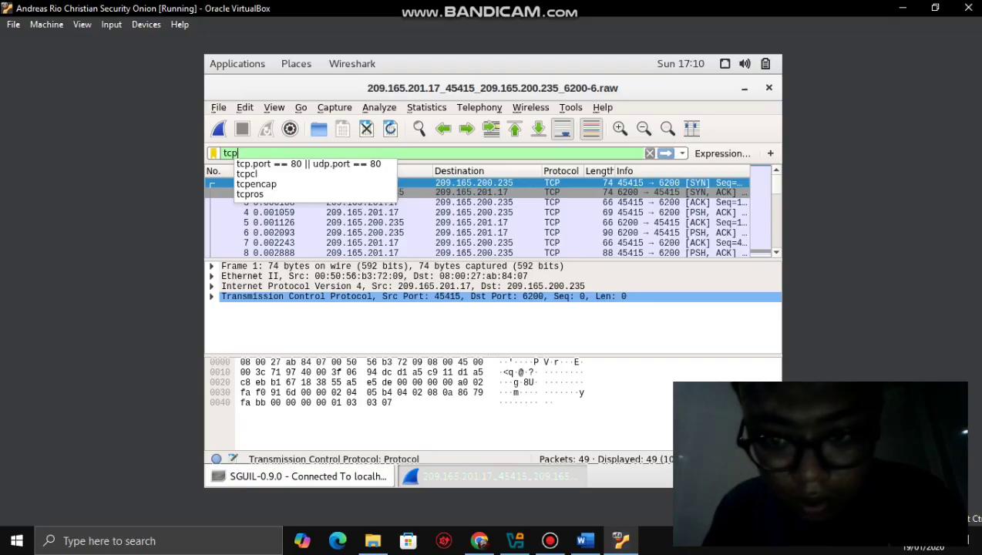
{"action": "key", "text": "Escape"}
{"action": "key", "text": "Return"}
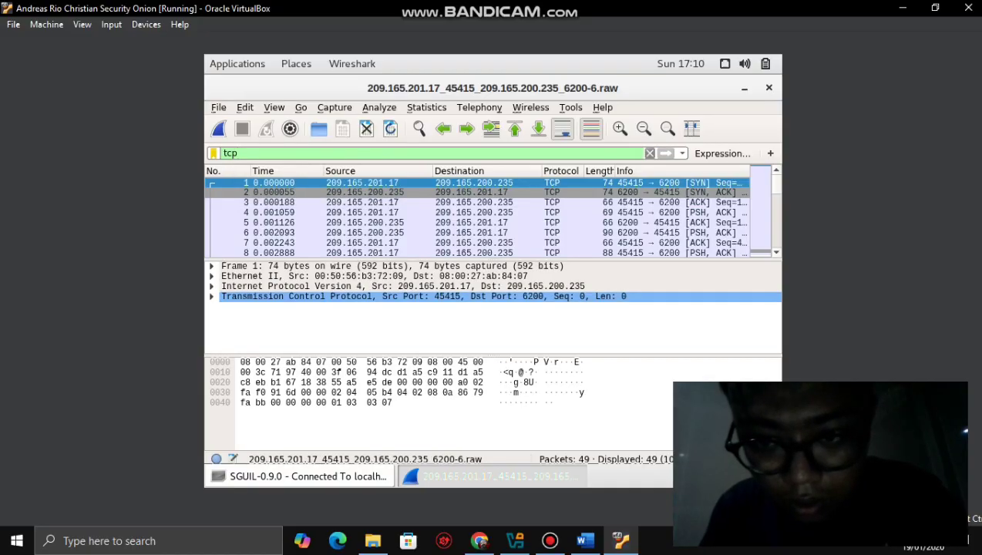
- Reopen packet 1's context menu to browse its actions, then dismiss it
{"action": "right_click", "coordinate": [545, 182]}
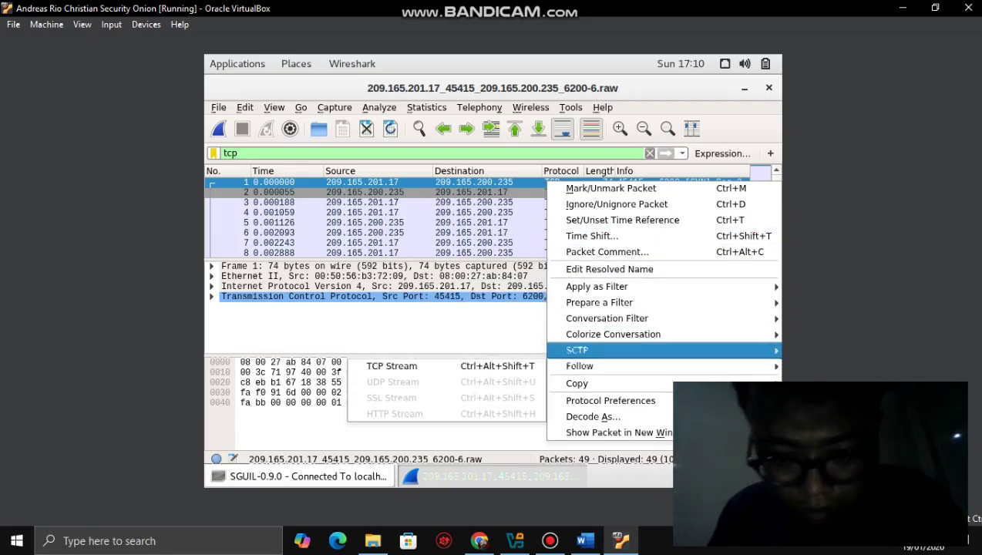
{"action": "mouse_move", "coordinate": [578, 350]}
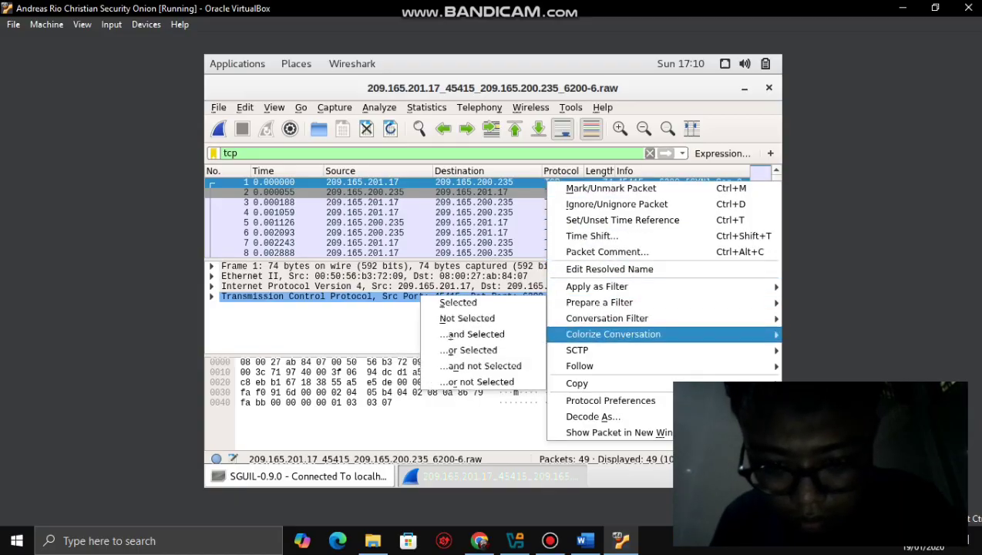
{"action": "mouse_move", "coordinate": [607, 318]}
{"action": "key", "text": "Escape"}
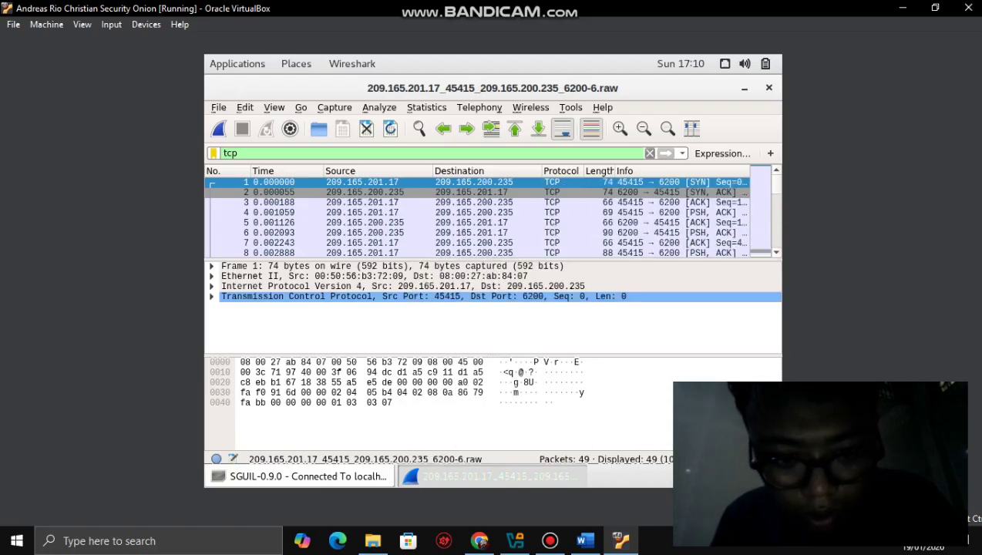
- View step a's Wireshark screenshot in the lab's Part 2, then return to Wireshark
{"action": "left_click", "coordinate": [585, 540]}
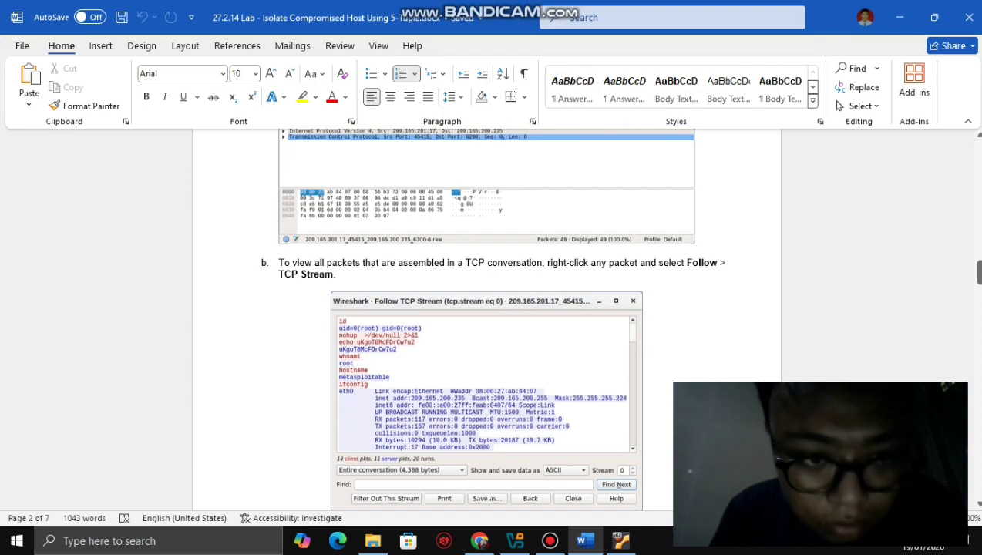
{"action": "scroll", "coordinate": [485, 320], "scroll_direction": "down", "scroll_amount": 5}
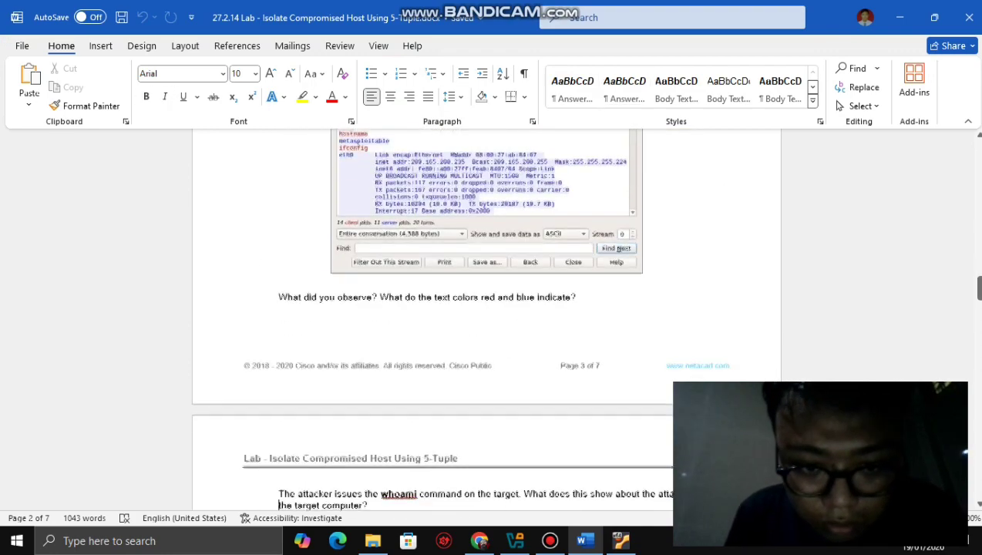
{"action": "left_click", "coordinate": [278, 292]}
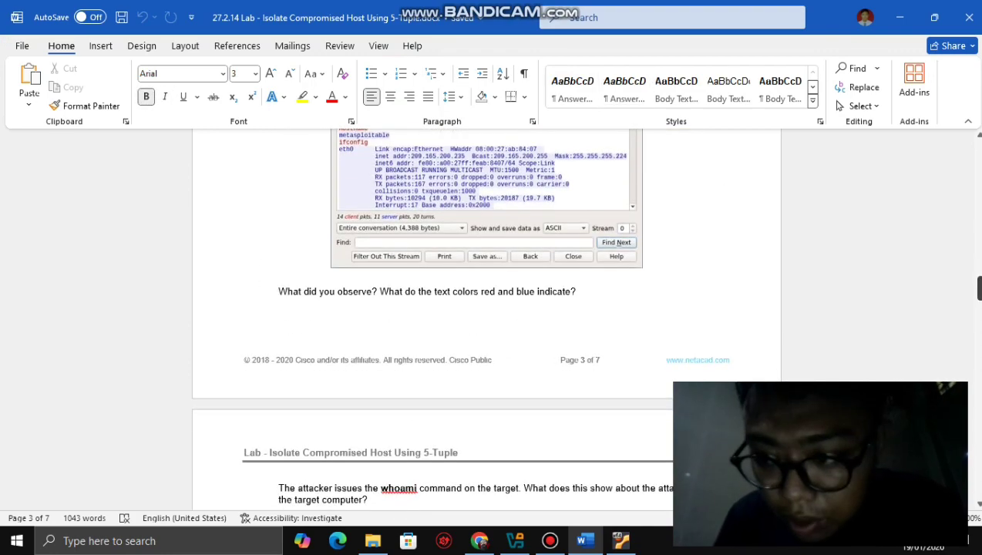
{"action": "left_click_drag", "start_coordinate": [977, 287], "coordinate": [978, 257]}
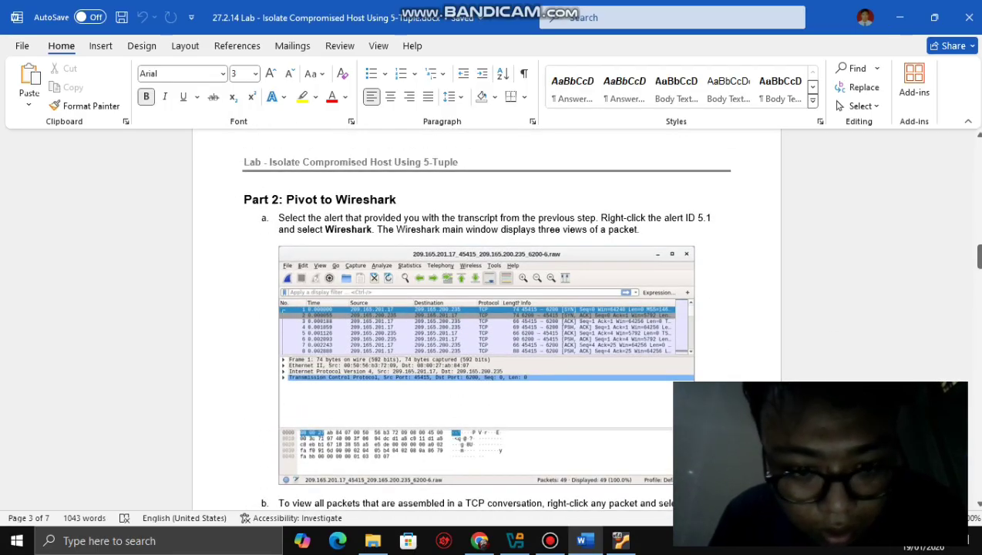
{"action": "left_click", "coordinate": [487, 254]}
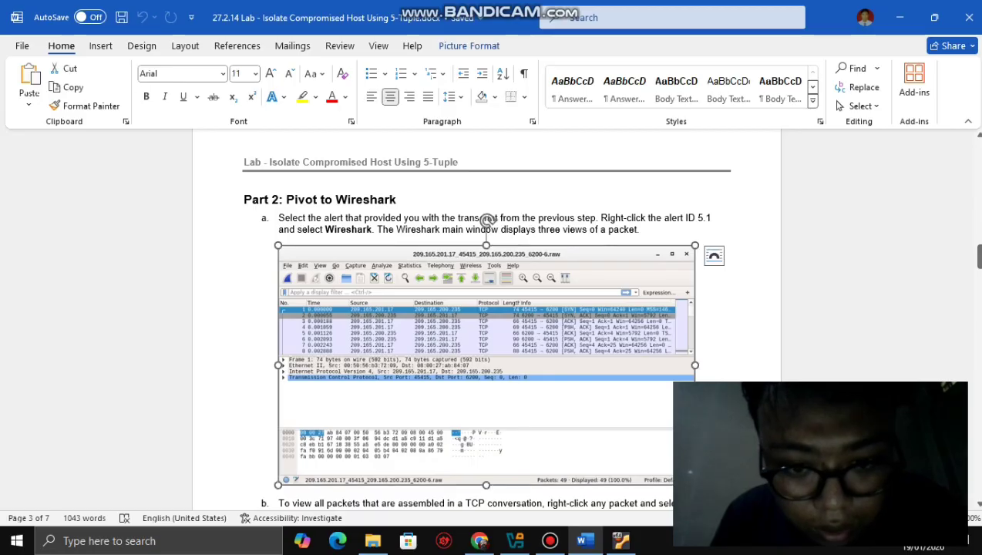
{"action": "scroll", "coordinate": [487, 324], "scroll_direction": "up", "scroll_amount": 2}
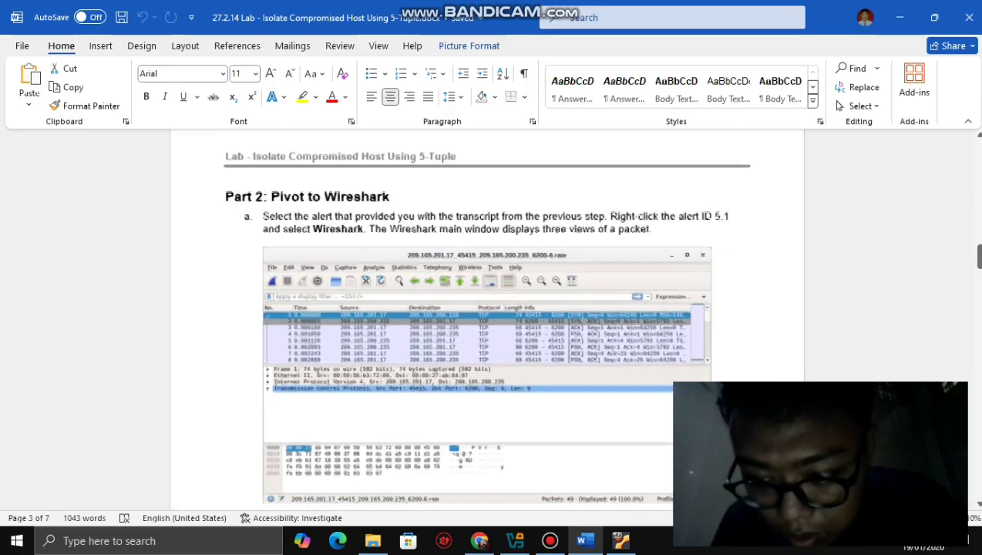
{"action": "scroll", "coordinate": [487, 222], "scroll_direction": "up", "scroll_amount": 3}
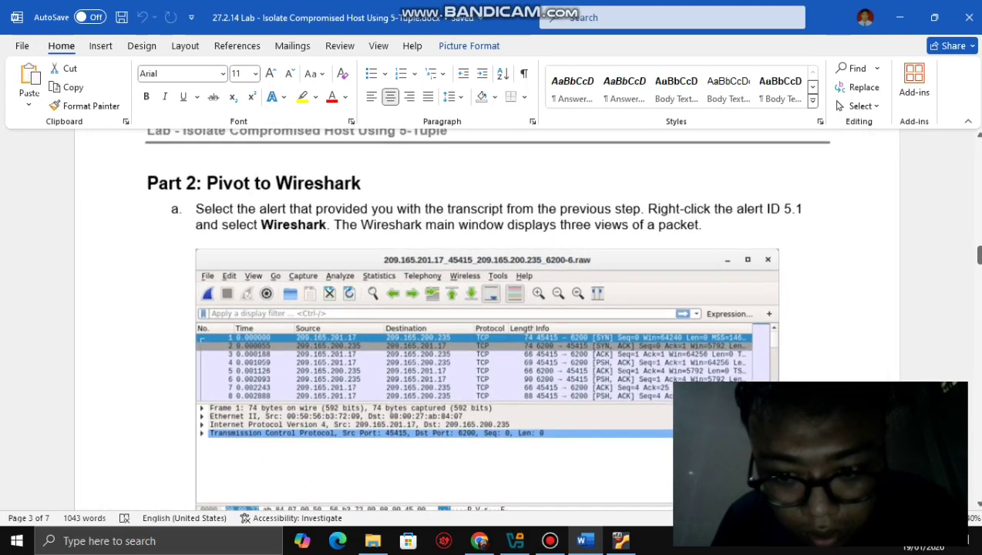
{"action": "left_click_drag", "start_coordinate": [978, 255], "coordinate": [977, 262]}
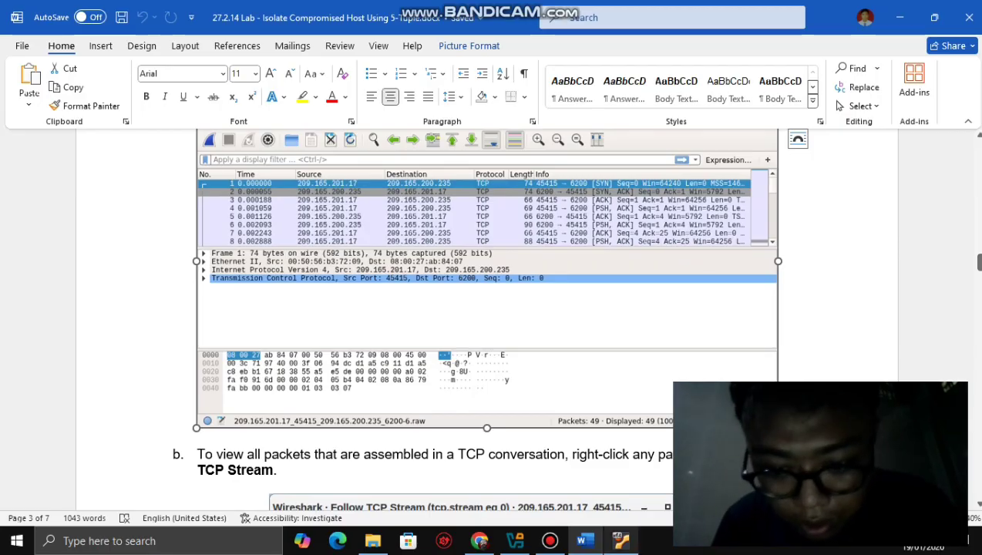
{"action": "left_click", "coordinate": [620, 540]}
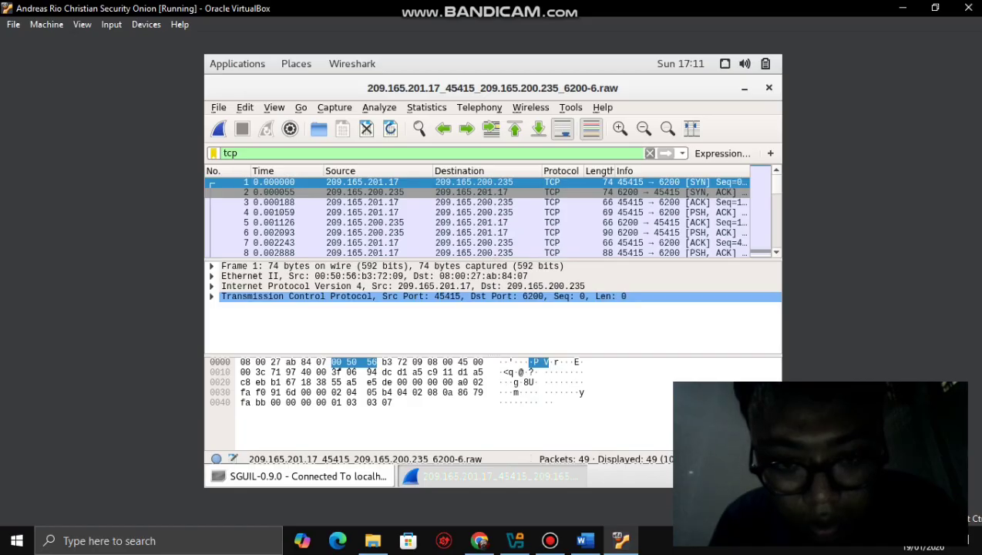
- Open packet 1 in its own window, move it aside, and bring the main capture forward
{"action": "double_click", "coordinate": [212, 184]}
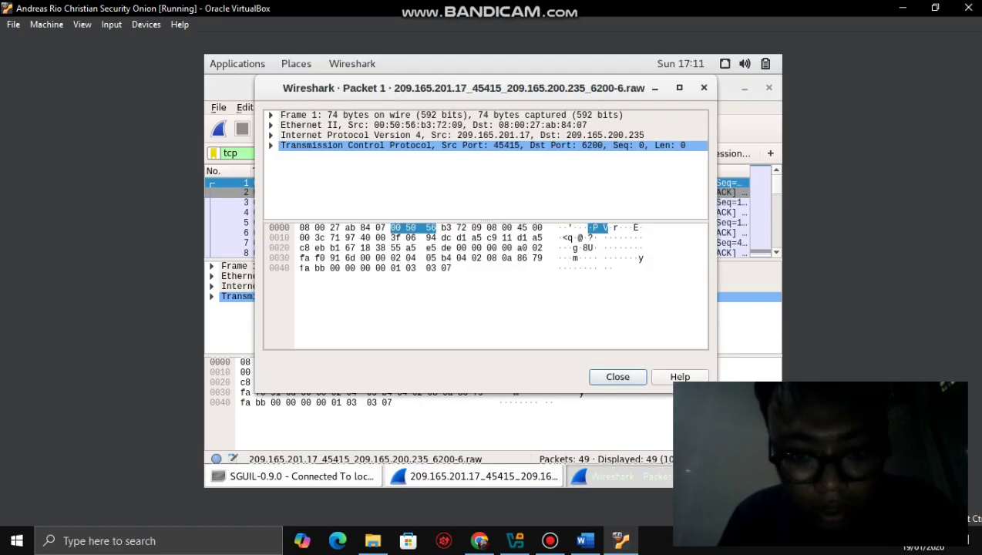
{"action": "left_click", "coordinate": [584, 540]}
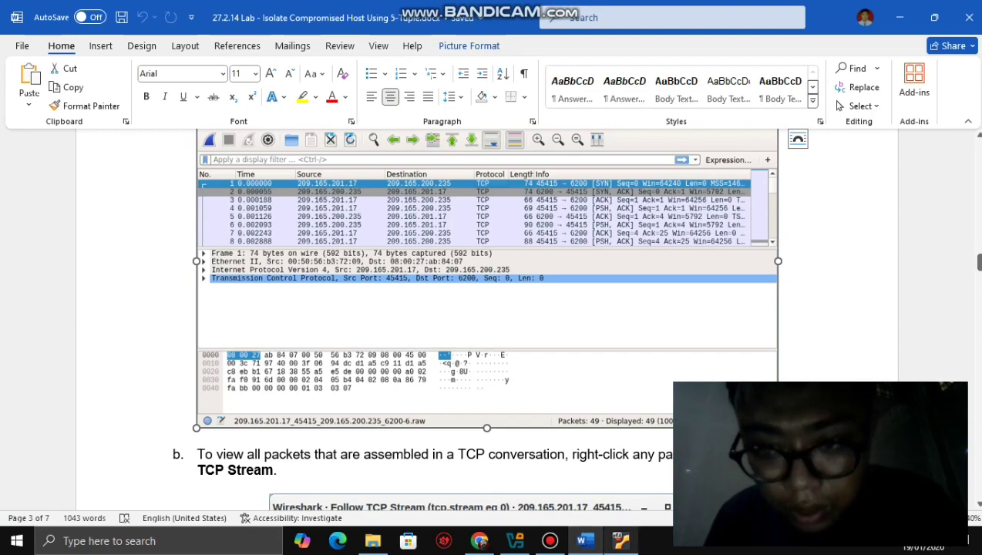
{"action": "left_click", "coordinate": [620, 540]}
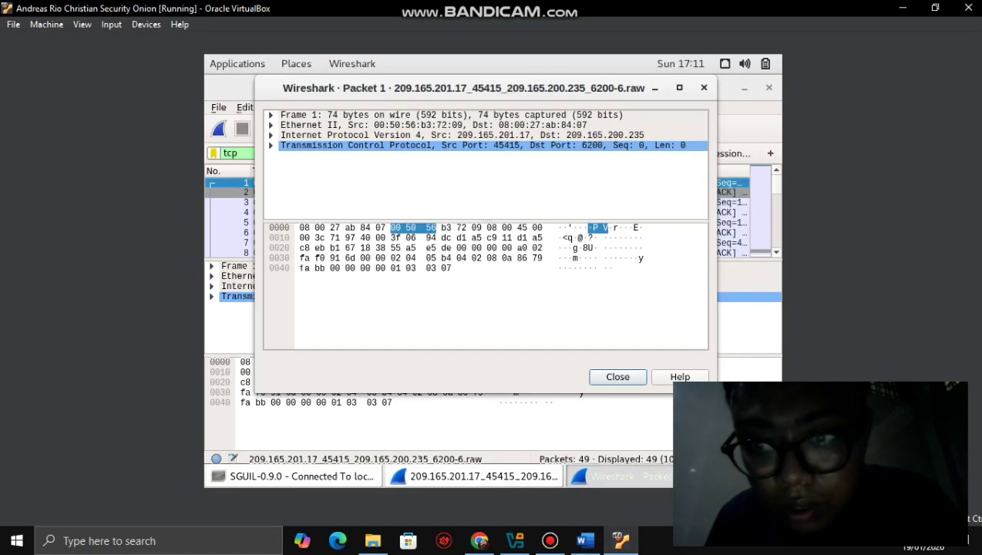
{"action": "left_click_drag", "start_coordinate": [463, 88], "coordinate": [301, 185]}
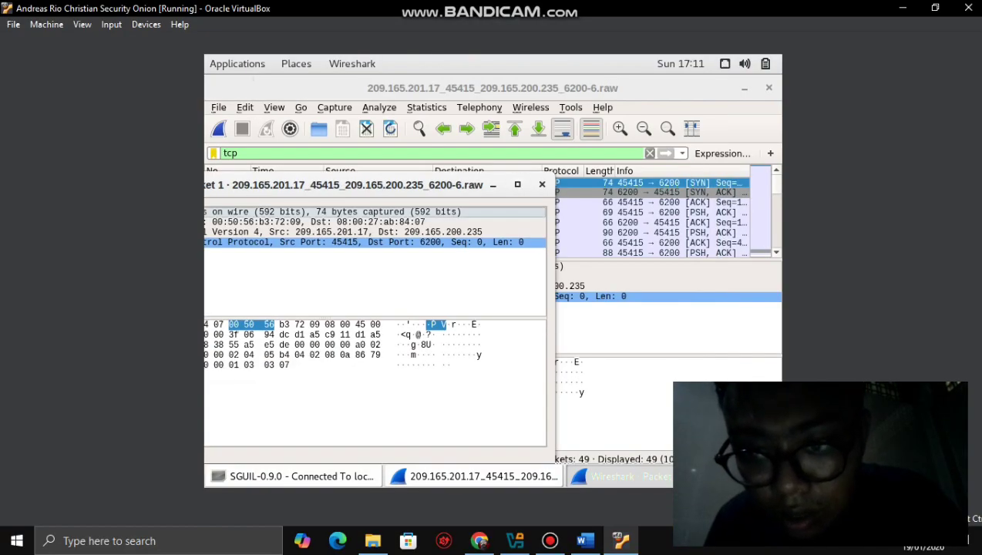
{"action": "left_click", "coordinate": [477, 475]}
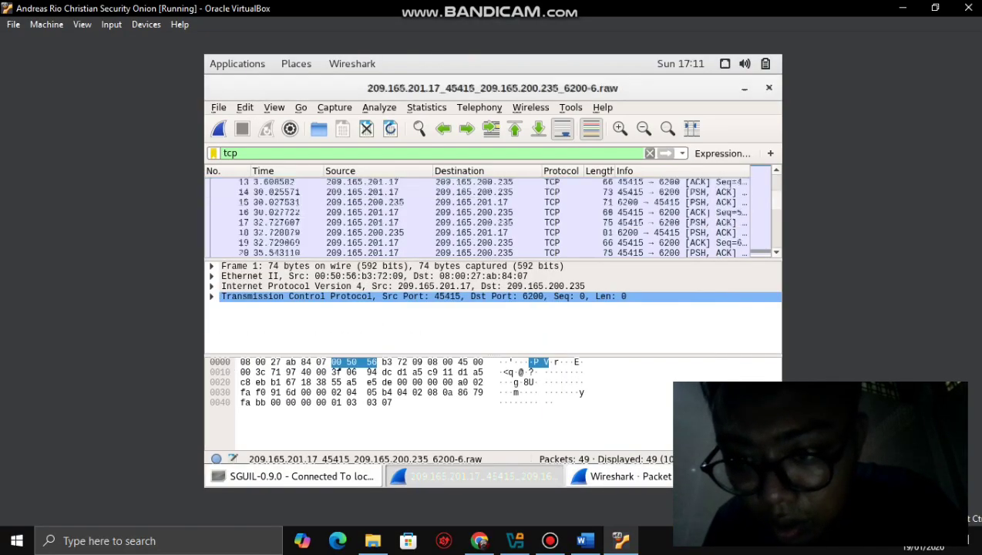
{"action": "scroll", "coordinate": [462, 216], "scroll_direction": "up", "scroll_amount": 12}
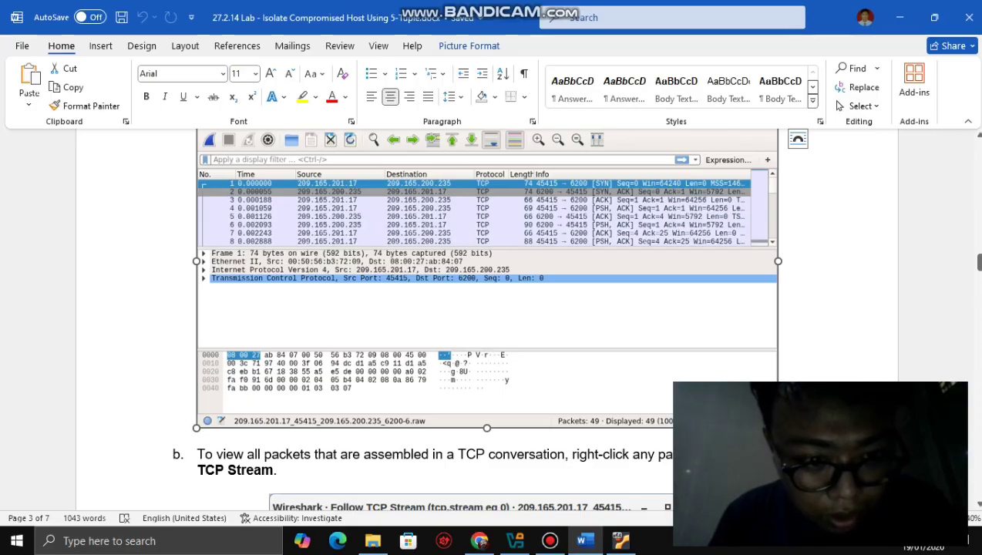
- Select packet 1's TCP header line and check the next lab instruction
{"action": "key", "text": "alt+Tab"}
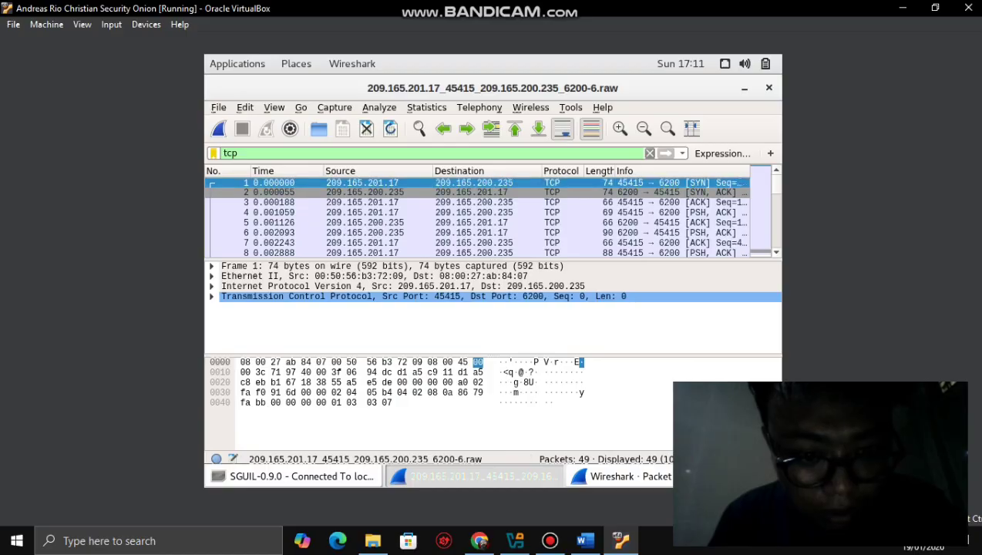
{"action": "left_click", "coordinate": [471, 296]}
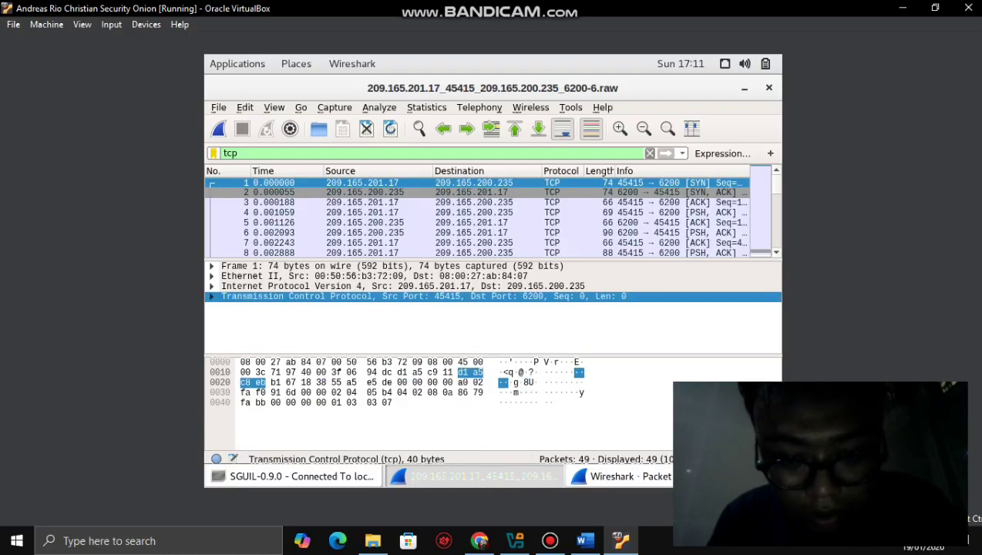
{"action": "left_click", "coordinate": [585, 540]}
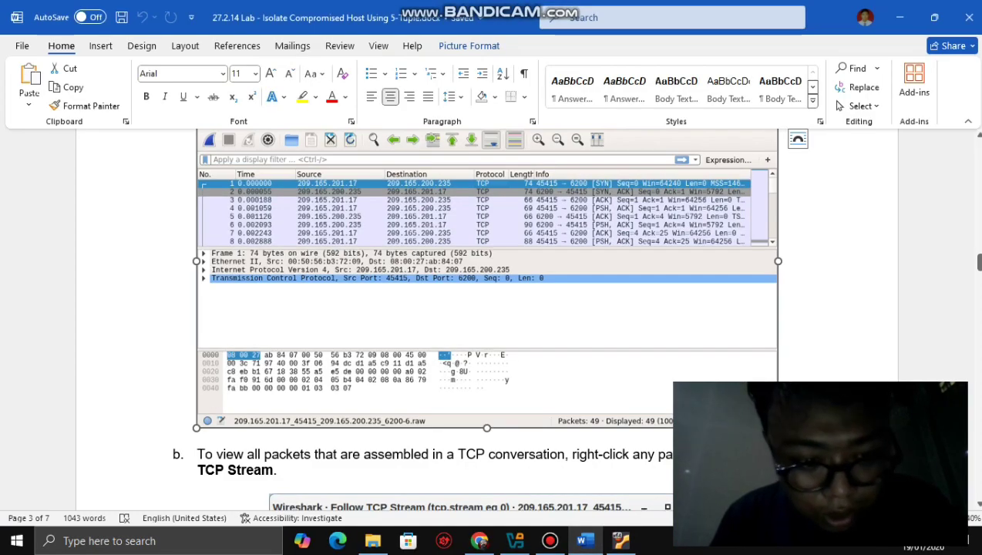
{"action": "left_click_drag", "start_coordinate": [978, 261], "coordinate": [978, 273]}
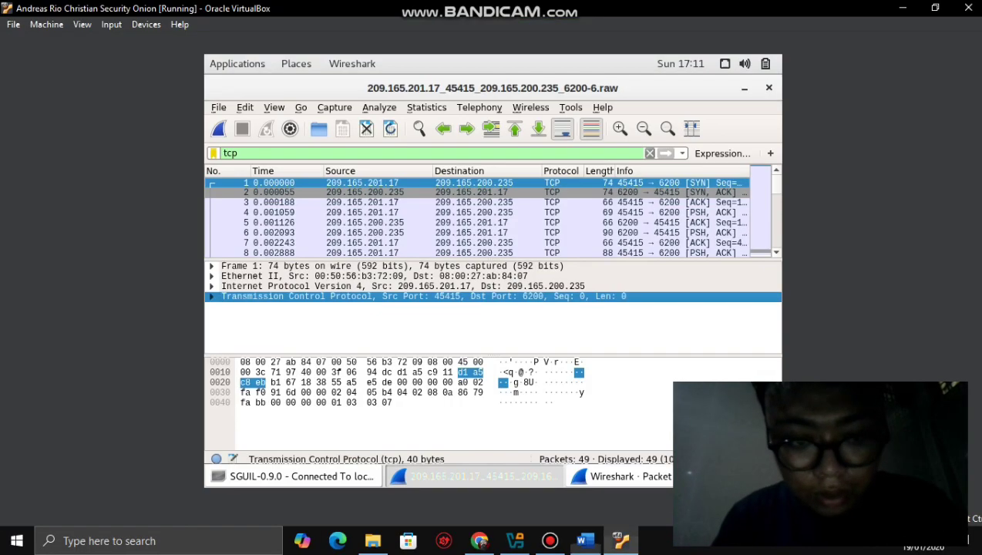
{"action": "left_click", "coordinate": [620, 540]}
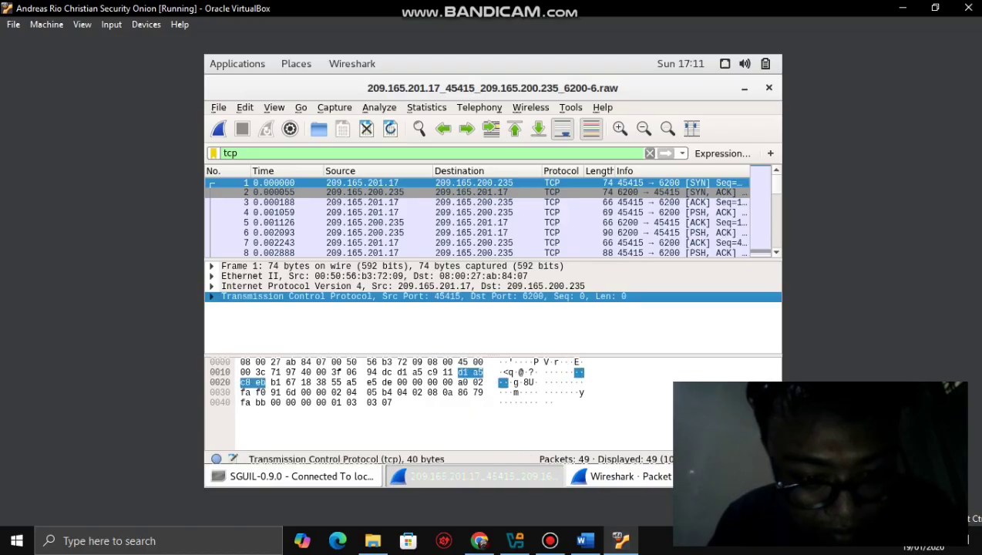
- Expand packet 1's TCP header and step through destination port 6200, acknowledgment, checksum and timestamps
{"action": "key", "text": "Right"}
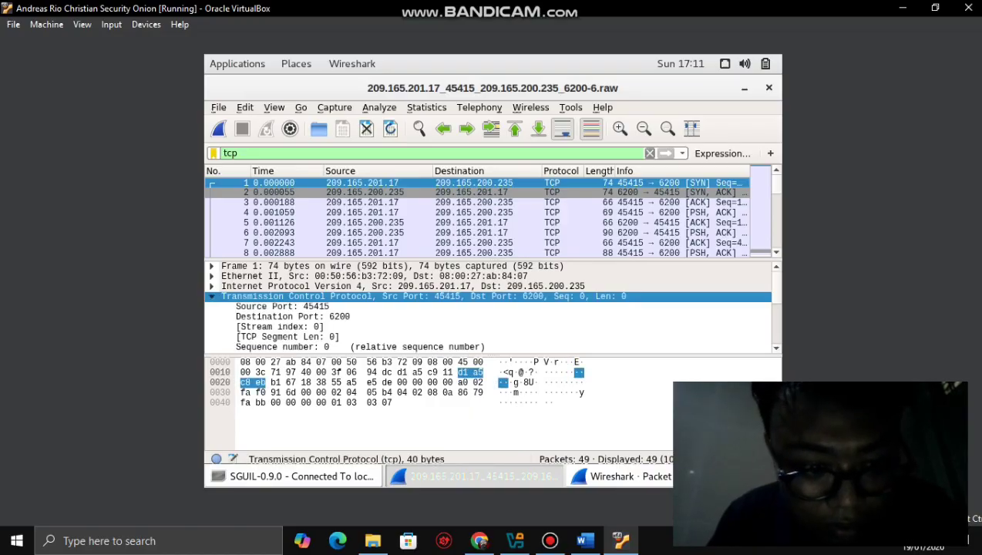
{"action": "left_click", "coordinate": [292, 315]}
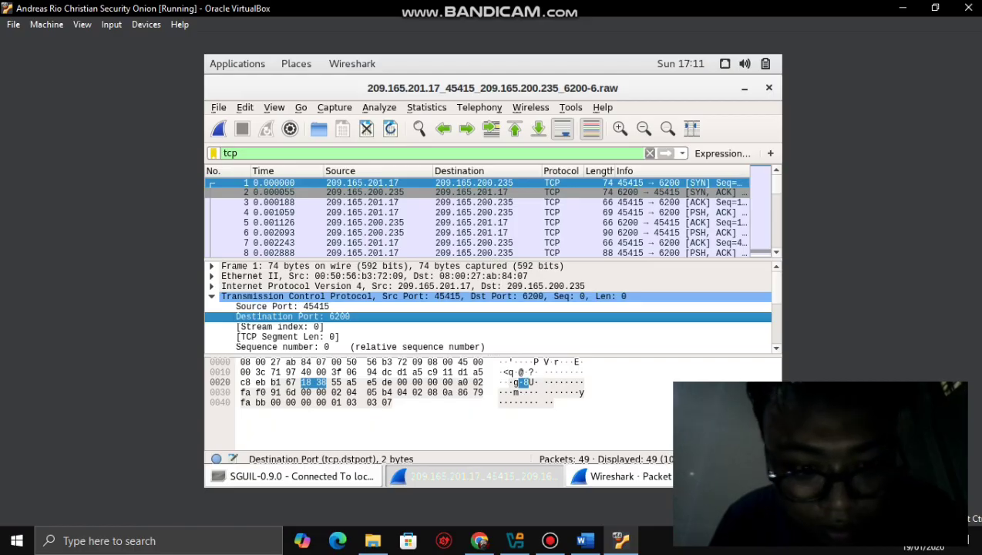
{"action": "key", "text": "Down"}
{"action": "key", "text": "Down"}
{"action": "key", "text": "Down"}
{"action": "key", "text": "Down"}
{"action": "key", "text": "Down"}
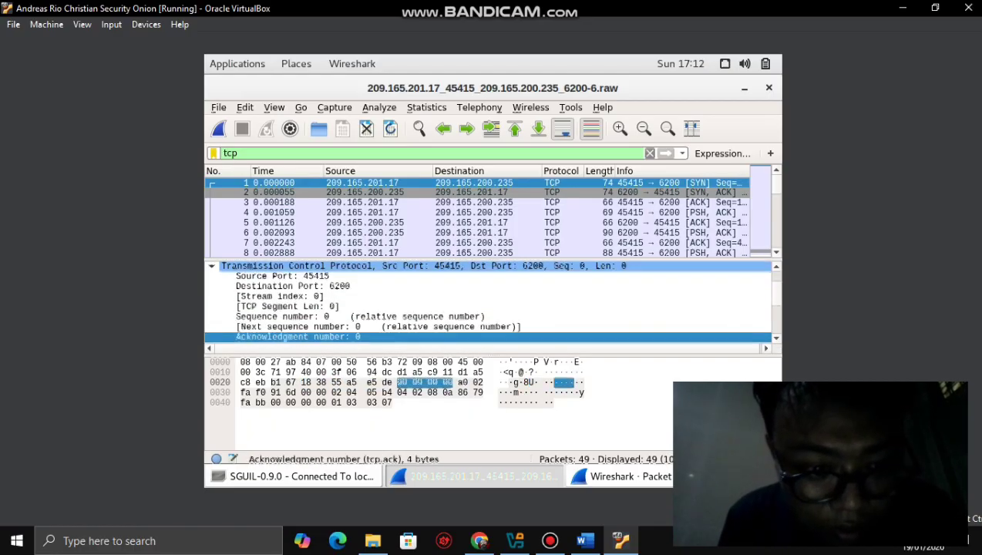
{"action": "key", "text": "Down"}
{"action": "key", "text": "Down"}
{"action": "key", "text": "Down"}
{"action": "key", "text": "Down"}
{"action": "key", "text": "Down"}
{"action": "key", "text": "Down"}
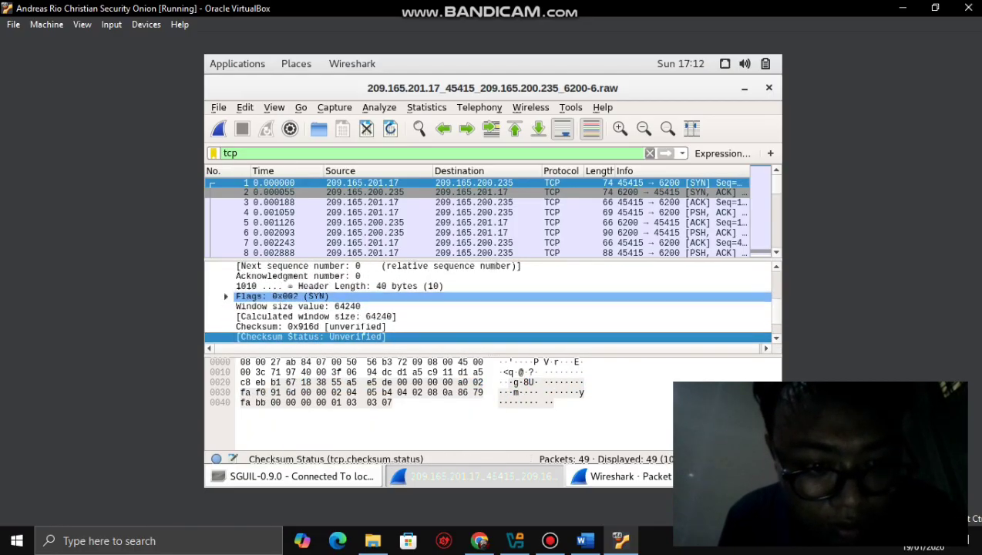
{"action": "key", "text": "Down"}
{"action": "key", "text": "Down"}
{"action": "key", "text": "Down"}
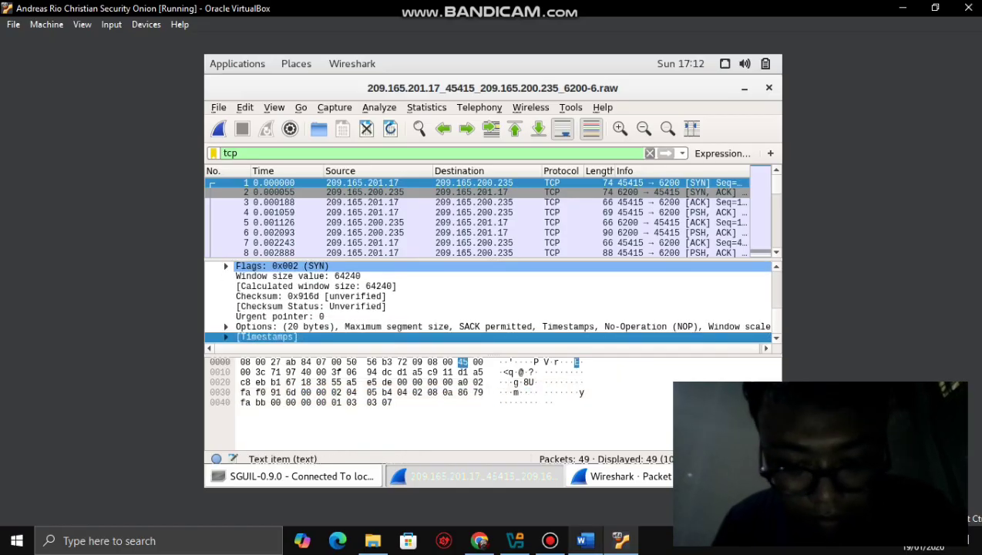
- Scroll further through the lab instructions, then return to Wireshark
{"action": "left_click", "coordinate": [585, 540]}
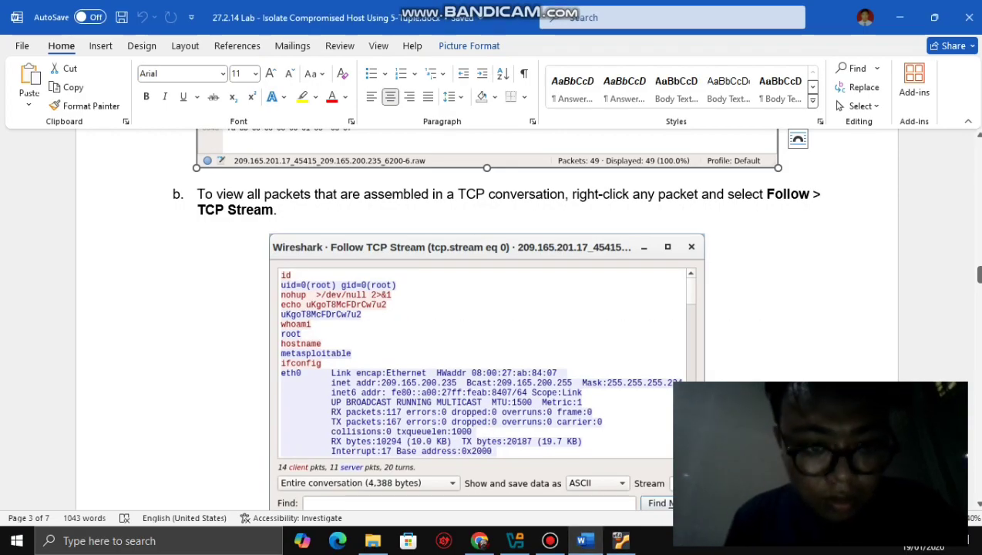
{"action": "left_click", "coordinate": [278, 193]}
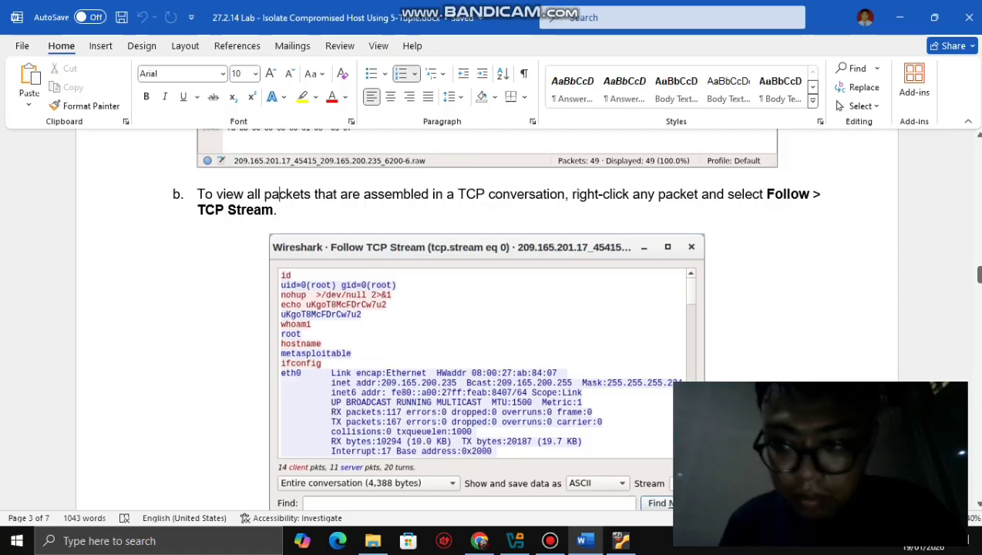
{"action": "scroll", "coordinate": [485, 309], "scroll_direction": "down", "scroll_amount": 4}
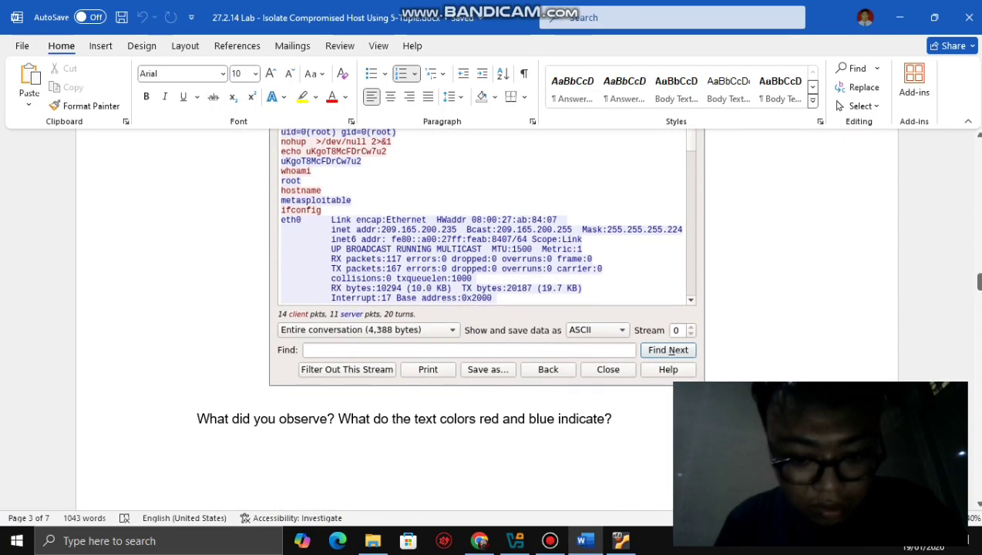
{"action": "key", "text": "alt+Tab"}
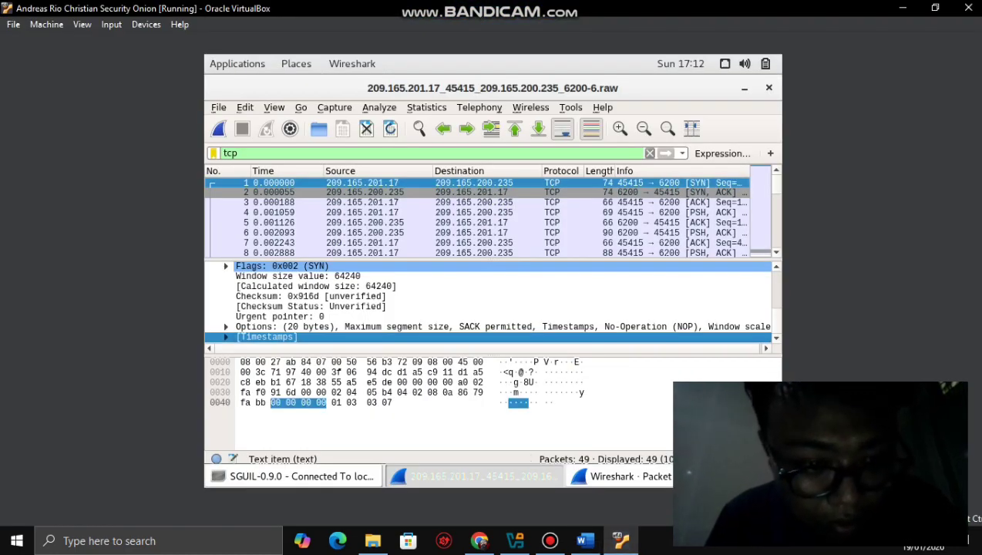
- Expand the SYN flags, return to the TCP header line, and bring up its context menu
{"action": "key", "text": "Right"}
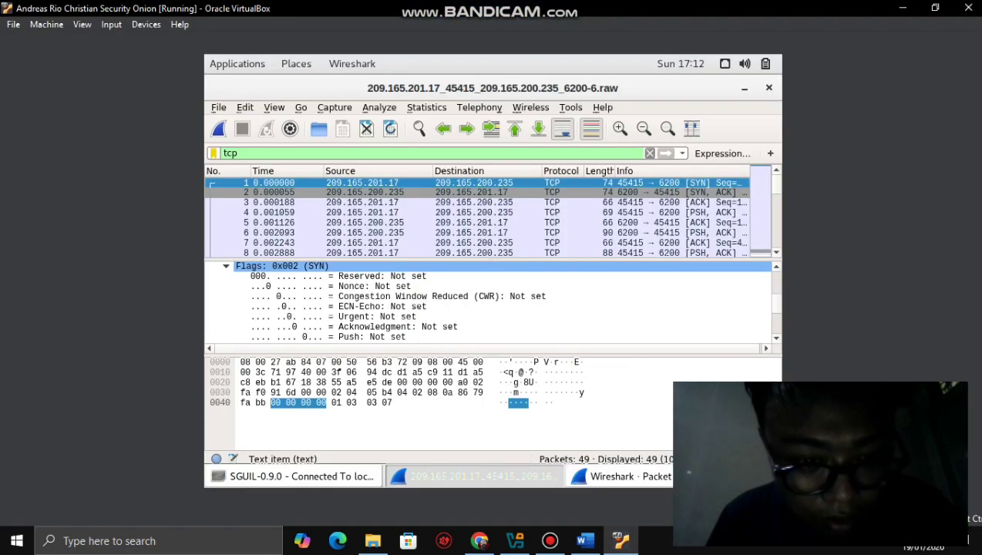
{"action": "key", "text": "End"}
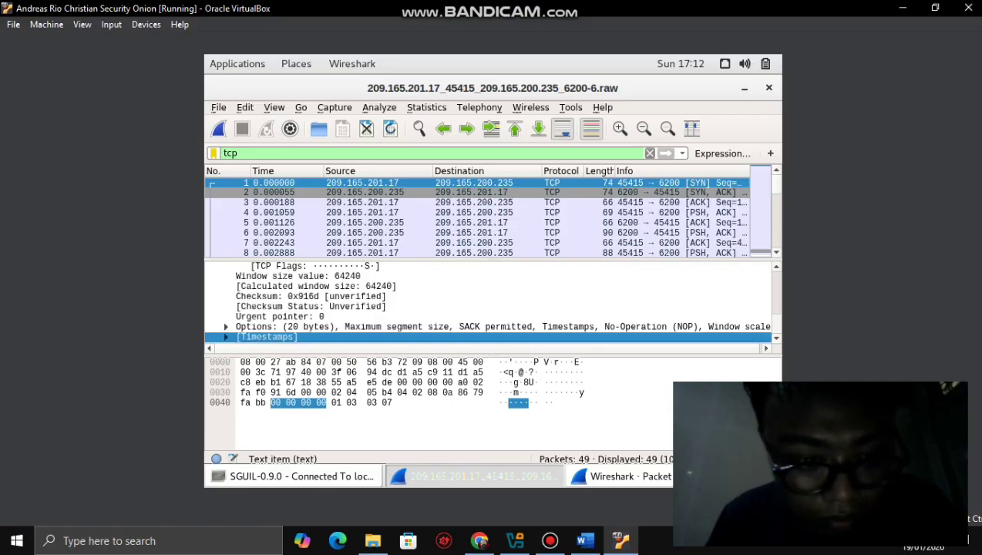
{"action": "key", "text": "Left"}
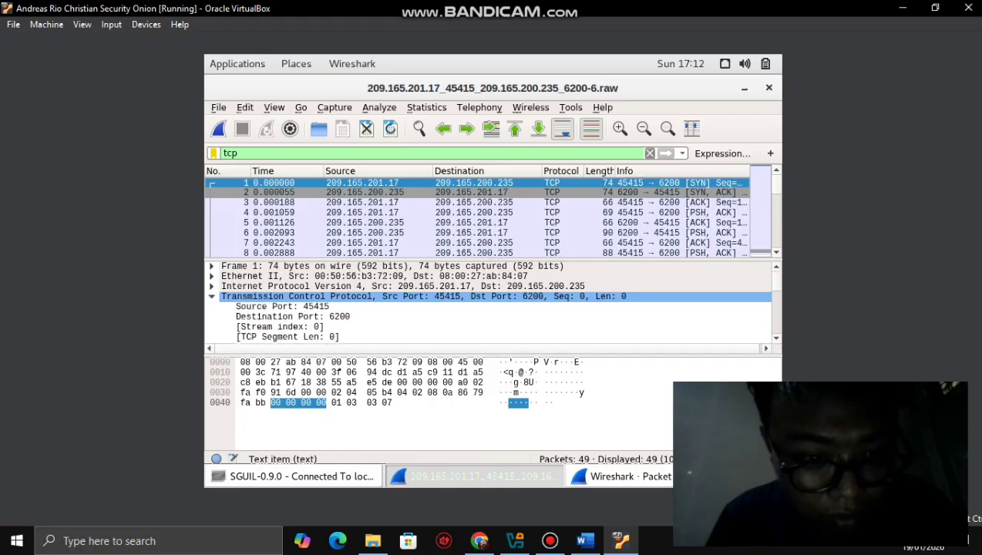
{"action": "key", "text": "Menu"}
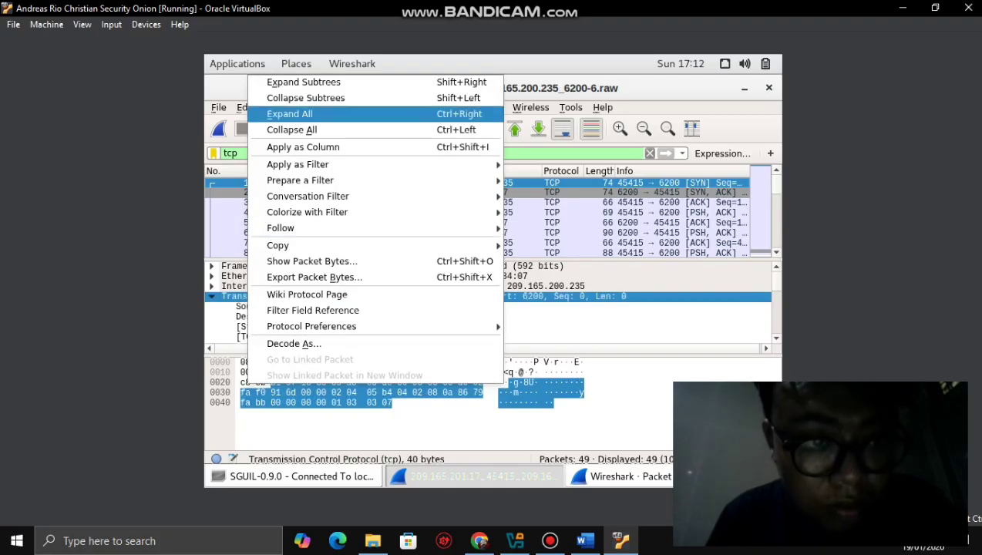
- Follow the TCP stream from the header's menu and scroll through the reassembled conversation
{"action": "mouse_move", "coordinate": [281, 228]}
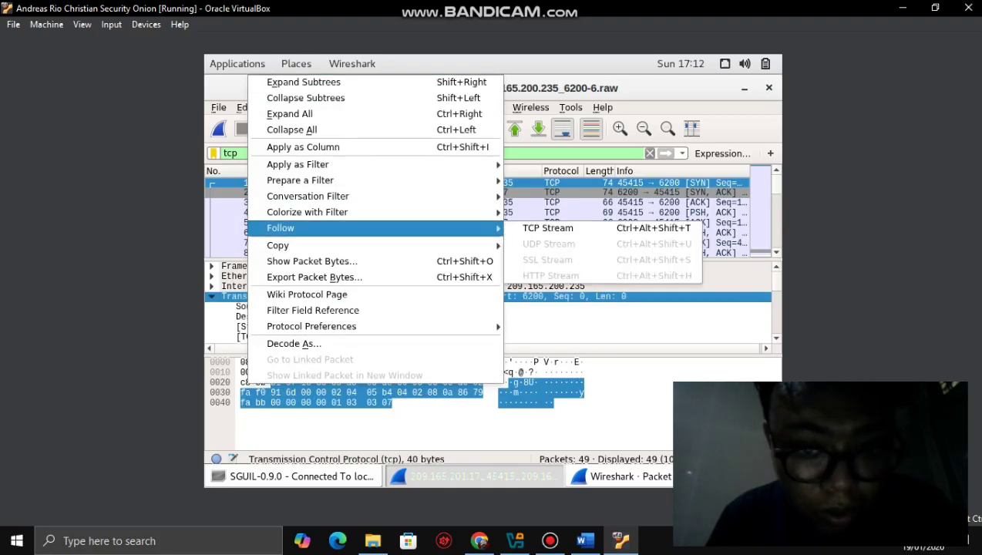
{"action": "key", "text": "Right"}
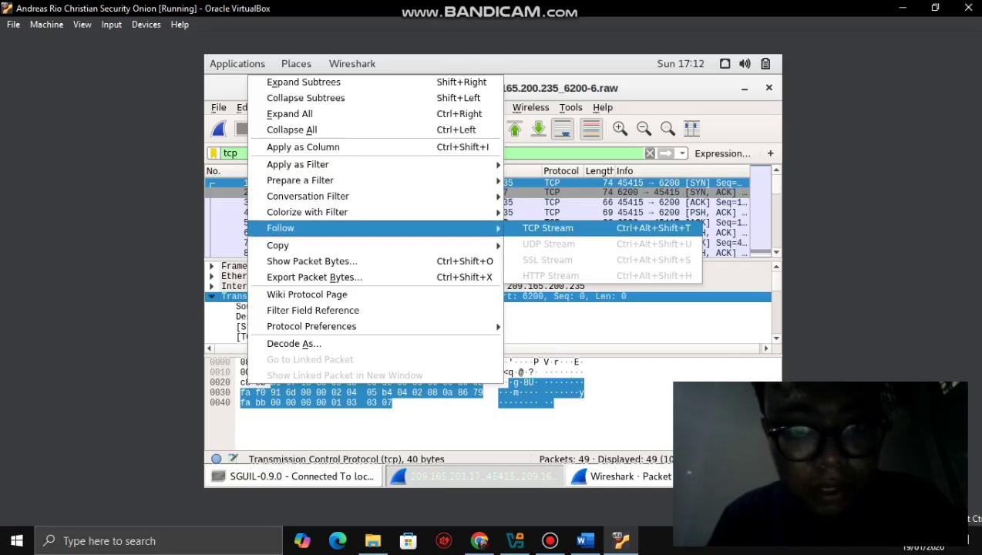
{"action": "key", "text": "Return"}
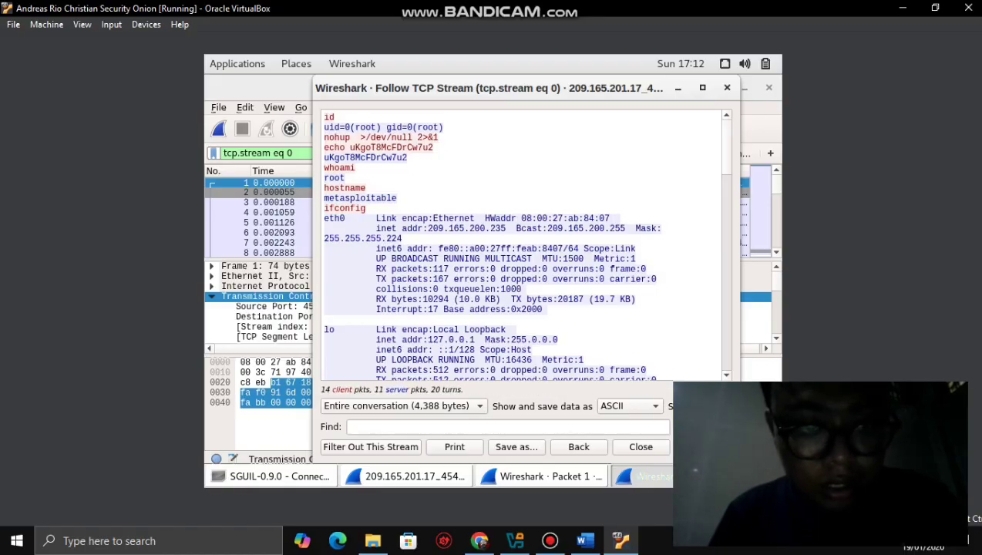
{"action": "scroll", "coordinate": [524, 247], "scroll_direction": "down", "scroll_amount": 1}
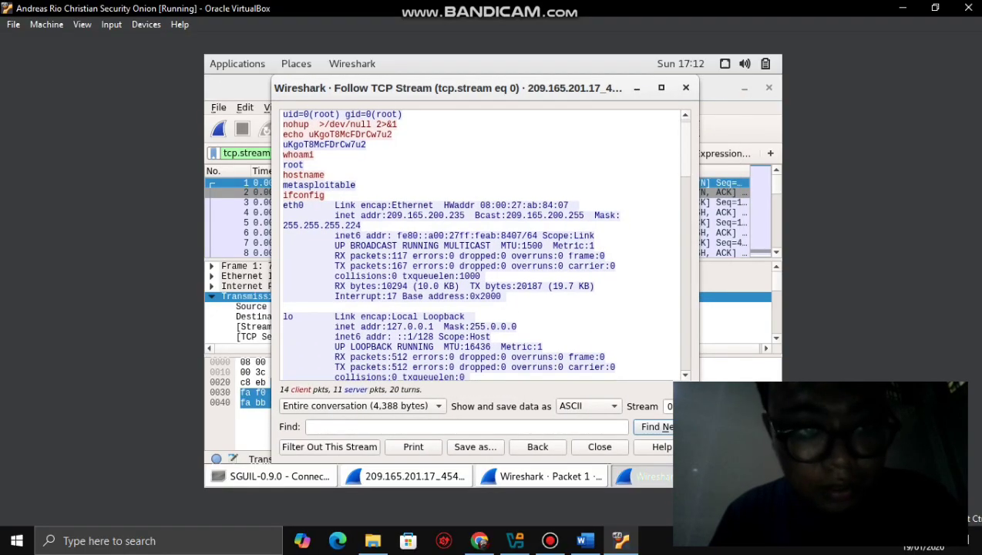
{"action": "scroll", "coordinate": [482, 246], "scroll_direction": "down", "scroll_amount": 5}
{"action": "scroll", "coordinate": [482, 246], "scroll_direction": "up", "scroll_amount": 2}
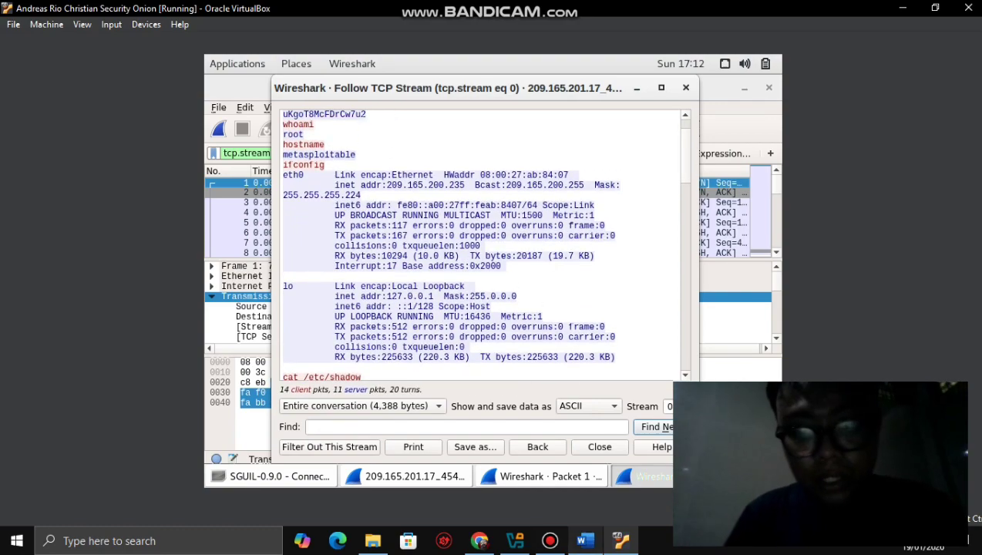
- Check the lab instructions, then scroll the stream up to the id, whoami, hostname and ifconfig commands
{"action": "left_click", "coordinate": [585, 540]}
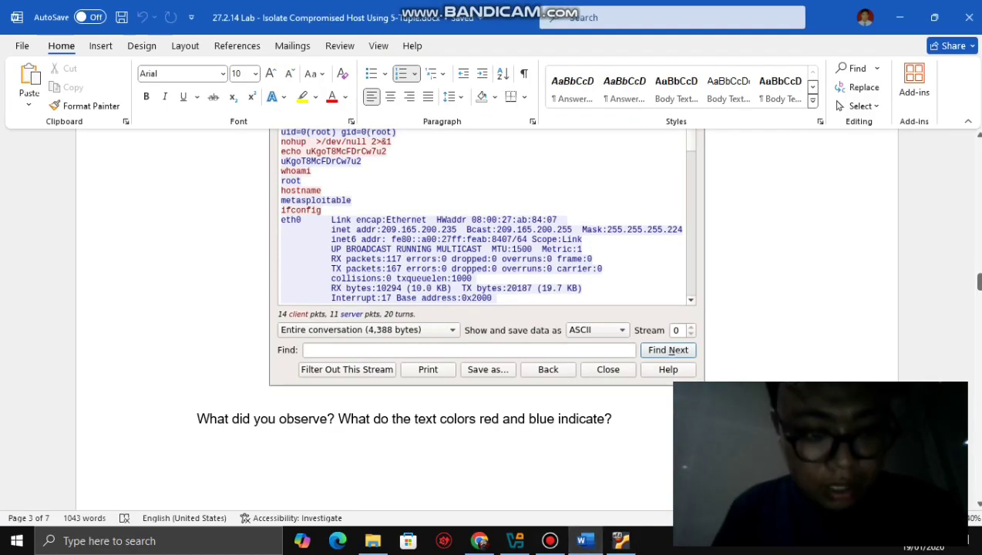
{"action": "left_click_drag", "start_coordinate": [978, 279], "coordinate": [978, 285]}
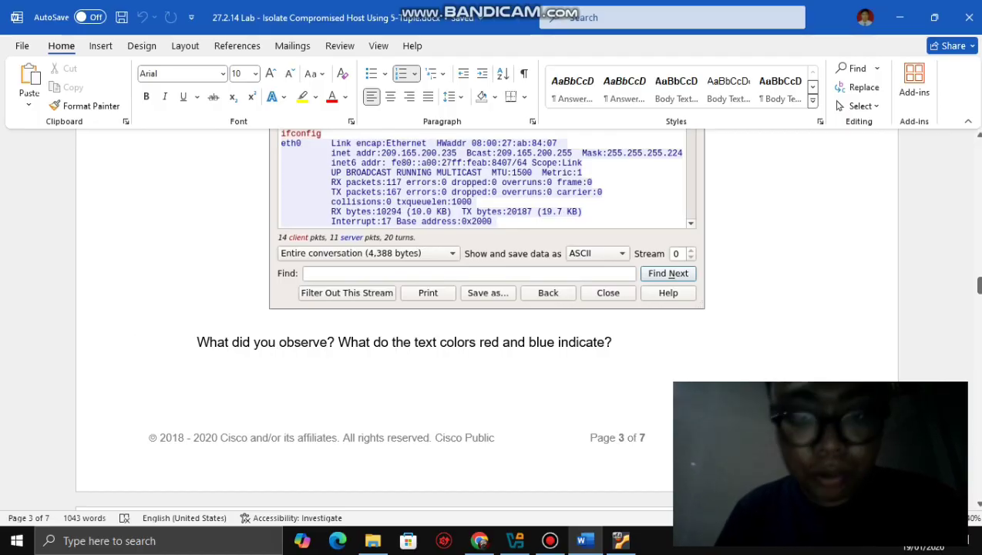
{"action": "left_click", "coordinate": [620, 540]}
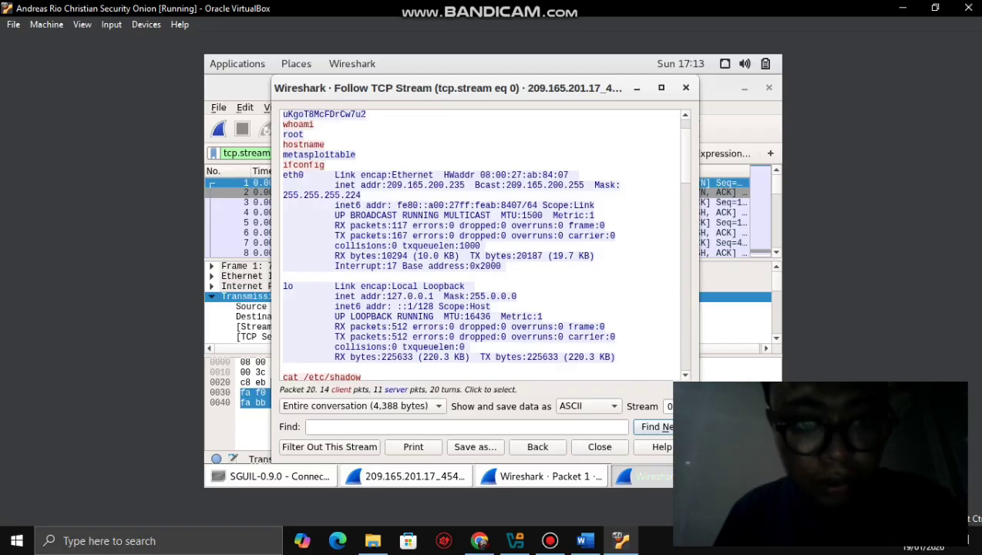
{"action": "scroll", "coordinate": [482, 245], "scroll_direction": "up", "scroll_amount": 2}
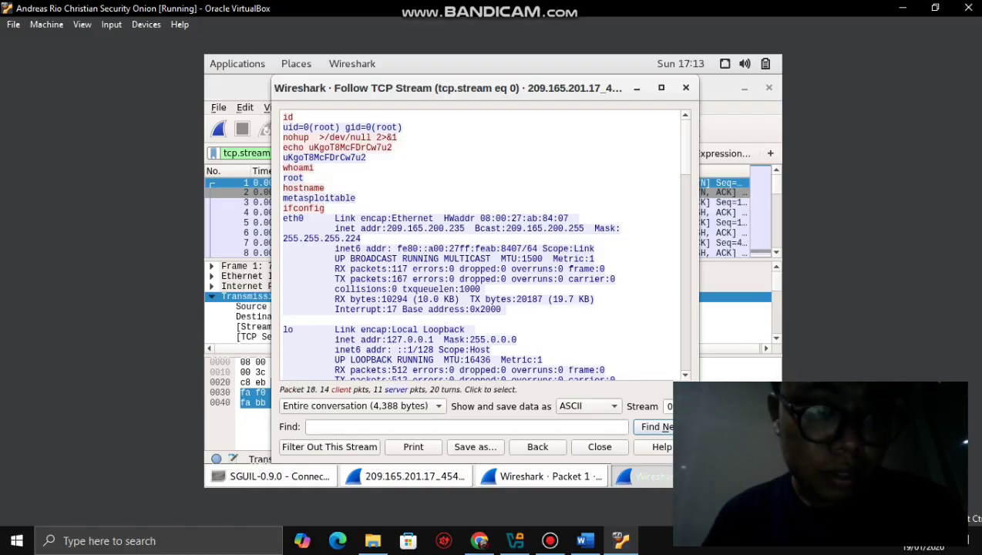
- Highlight the metasploitable hostname reply and the 209.165.200.235 inet addr, then switch to the lab document
{"action": "left_click", "coordinate": [319, 198]}
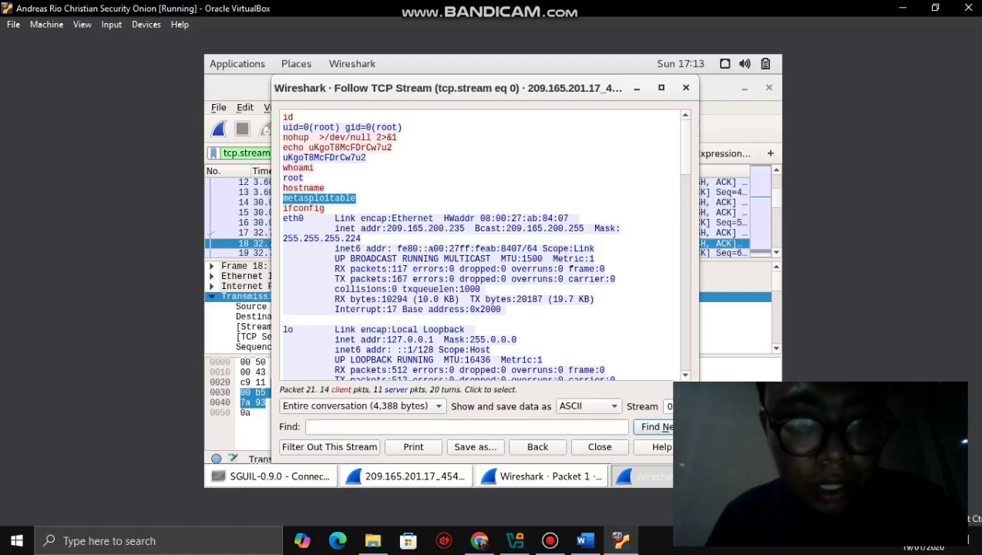
{"action": "left_click_drag", "start_coordinate": [385, 228], "coordinate": [444, 228]}
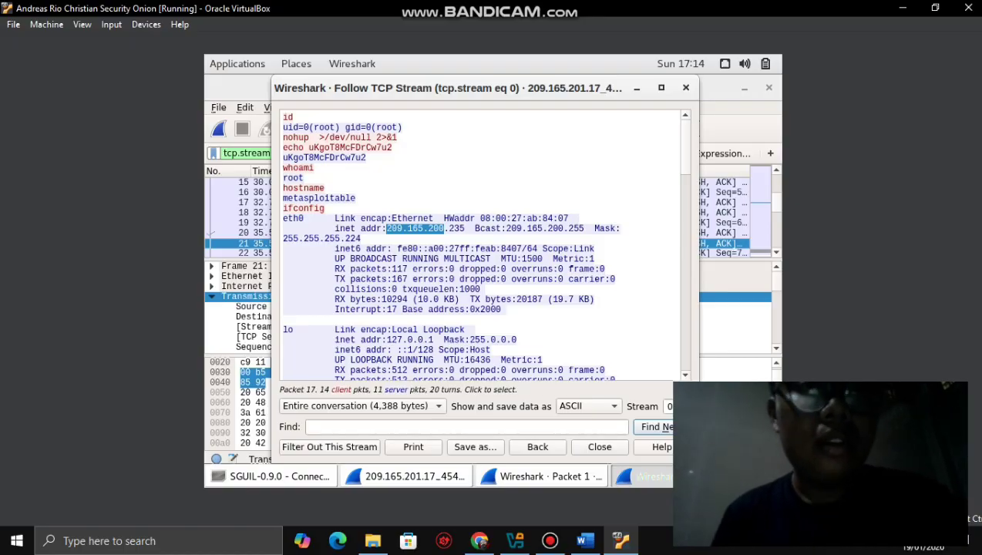
{"action": "left_click", "coordinate": [318, 198]}
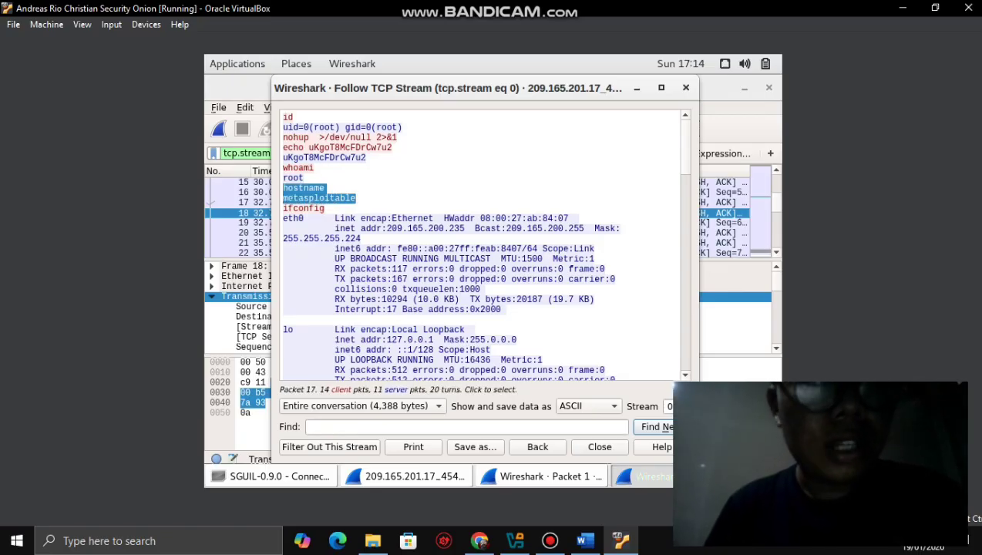
{"action": "left_click", "coordinate": [297, 177]}
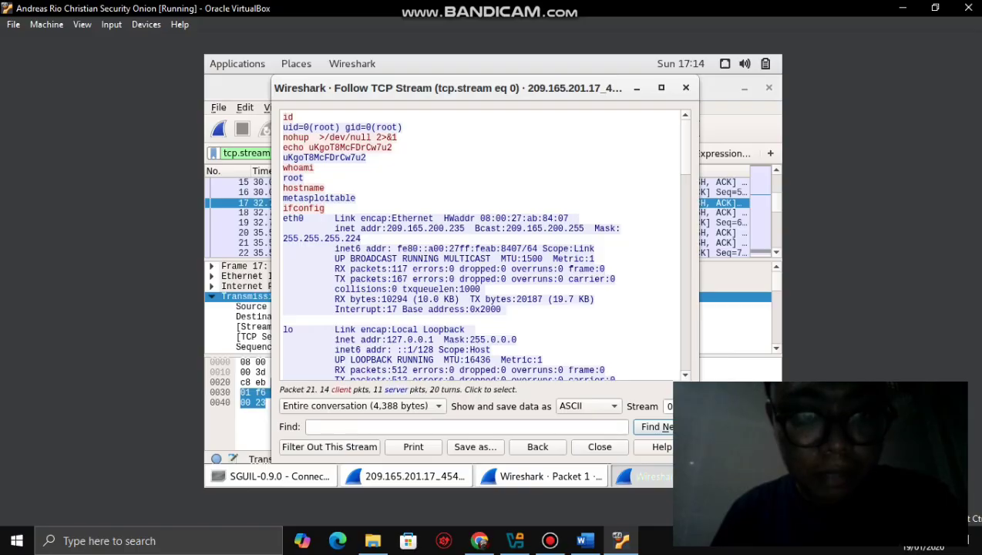
{"action": "left_click_drag", "start_coordinate": [386, 228], "coordinate": [464, 228]}
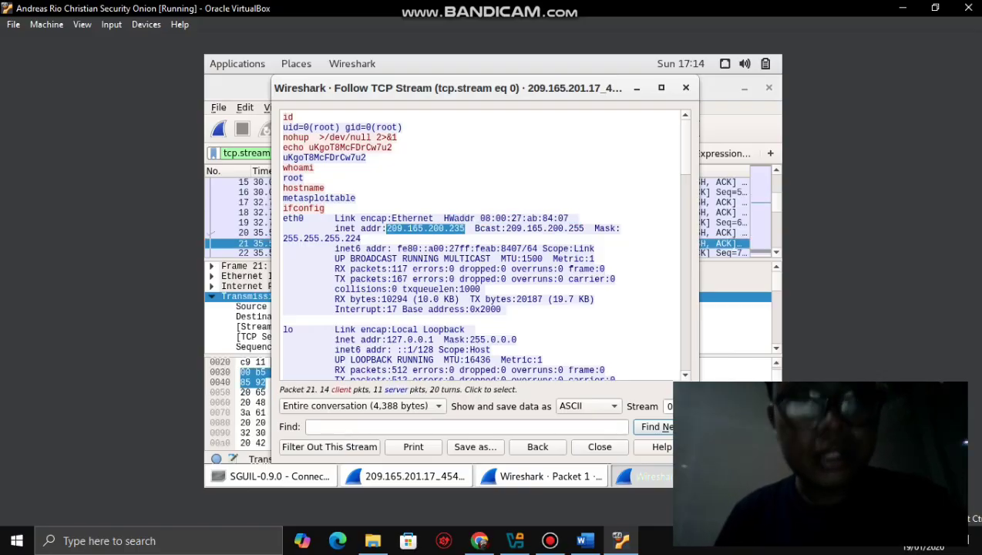
{"action": "left_click", "coordinate": [297, 177]}
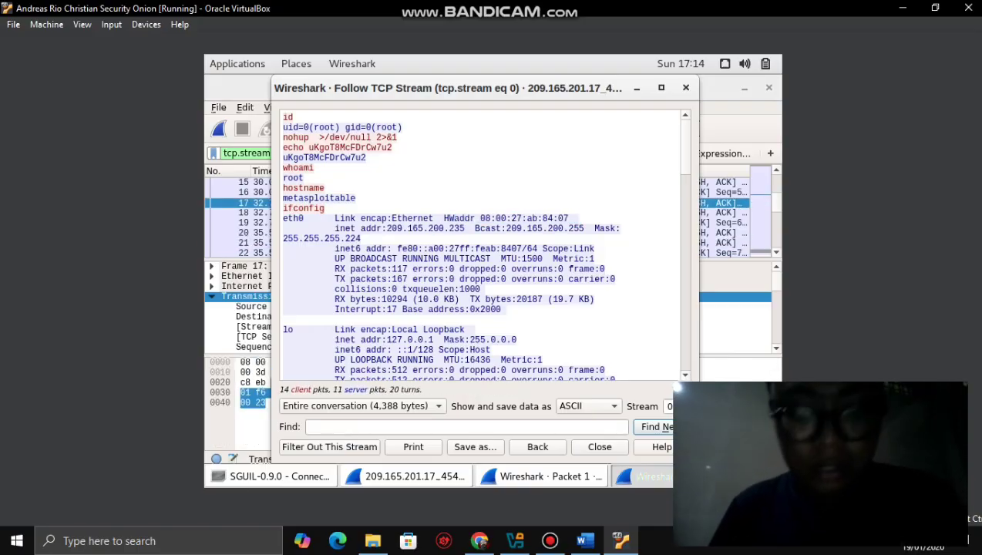
{"action": "left_click", "coordinate": [585, 540]}
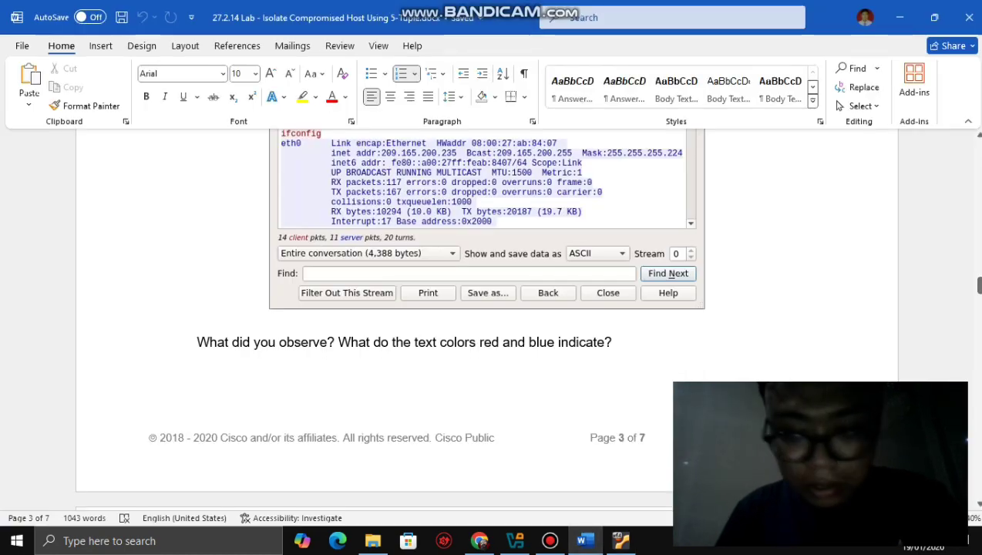
- Read the page 4 whoami and TCP stream questions, then return to the stream showing whoami as root
{"action": "left_click_drag", "start_coordinate": [978, 285], "coordinate": [978, 302]}
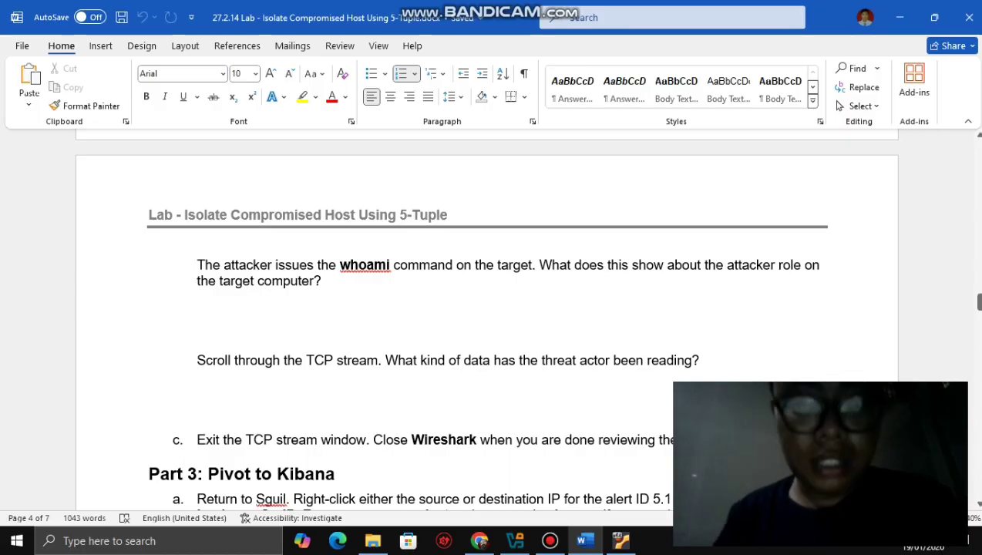
{"action": "key", "text": "alt+Tab"}
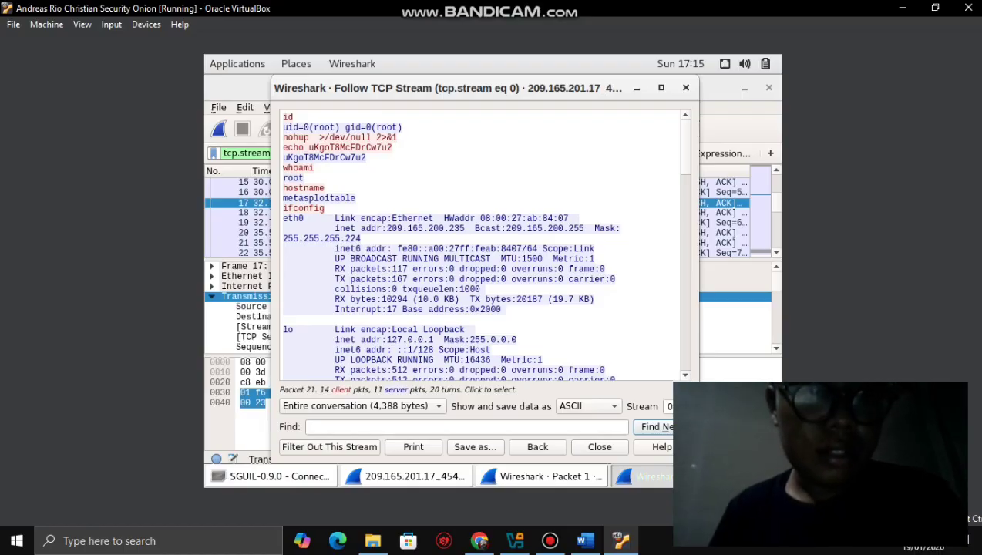
{"action": "left_click", "coordinate": [584, 540]}
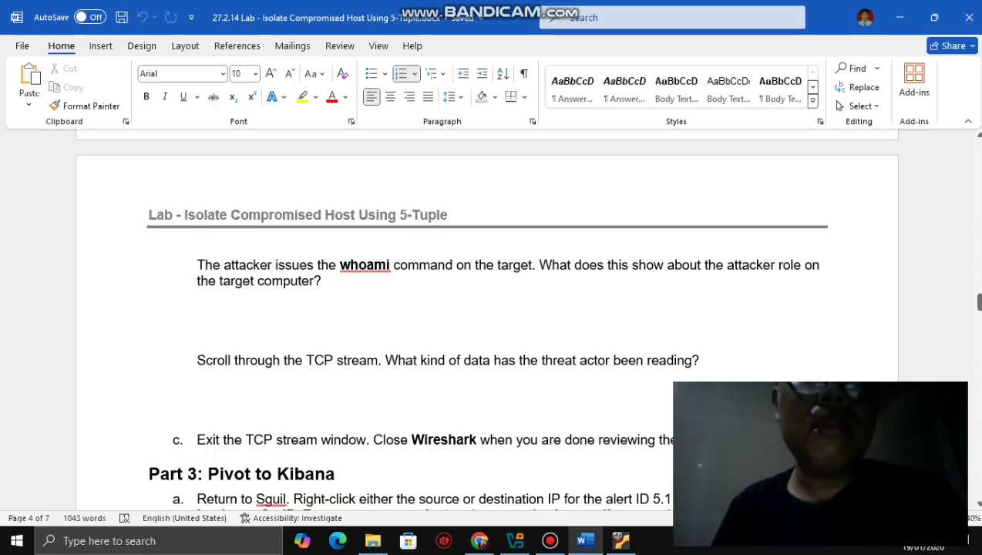
{"action": "left_click", "coordinate": [620, 540]}
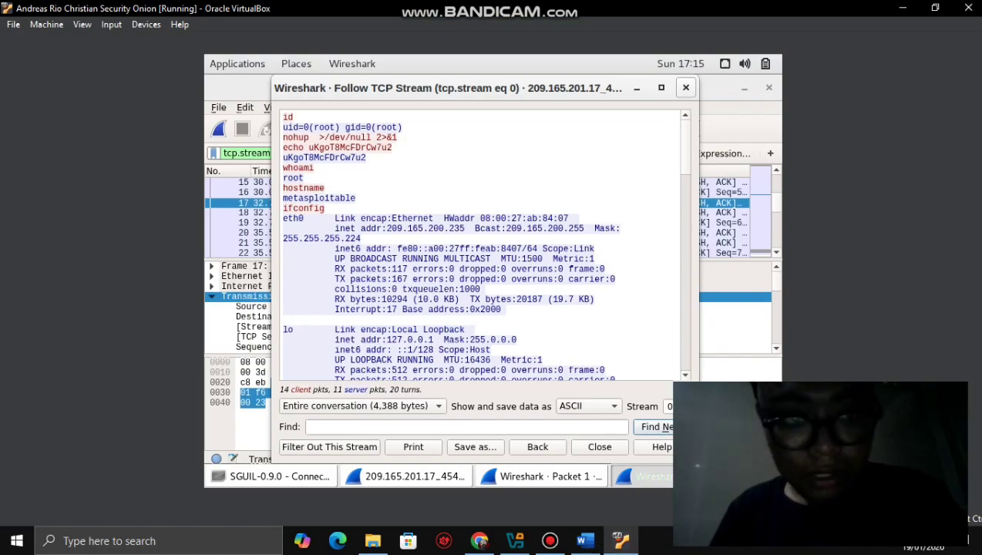
- Close the Follow TCP Stream window and Wireshark, and dismiss the raw-file storage notice
{"action": "left_click", "coordinate": [684, 87]}
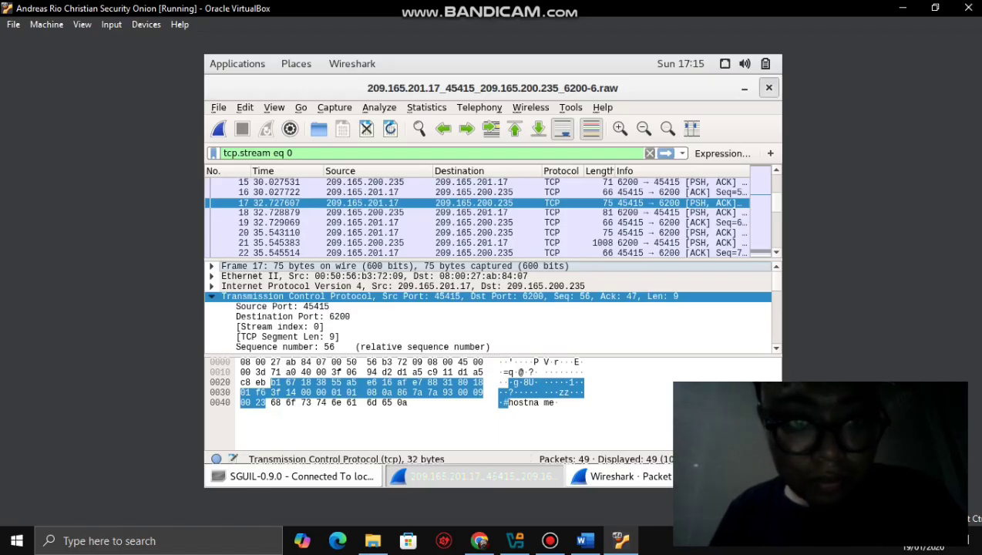
{"action": "left_click", "coordinate": [768, 87]}
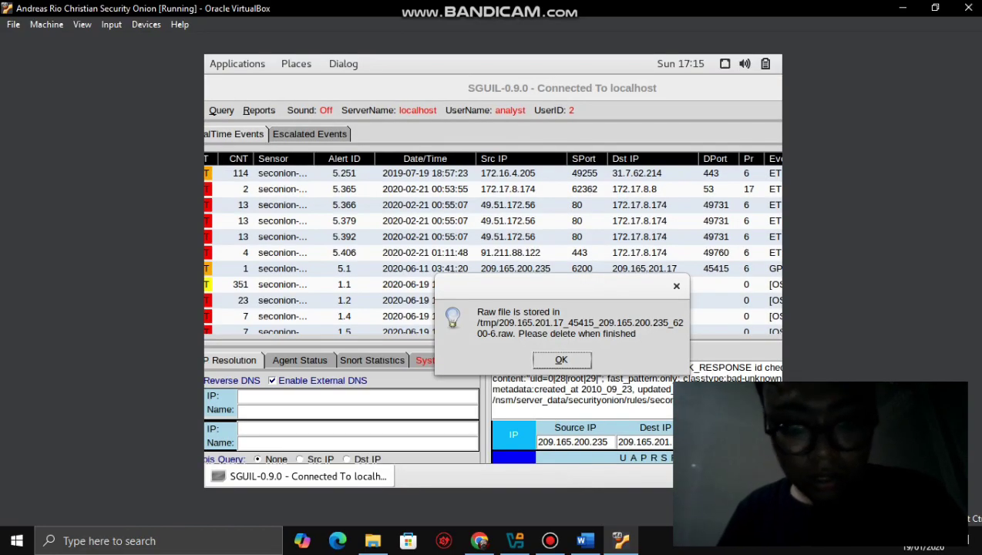
{"action": "left_click", "coordinate": [561, 359]}
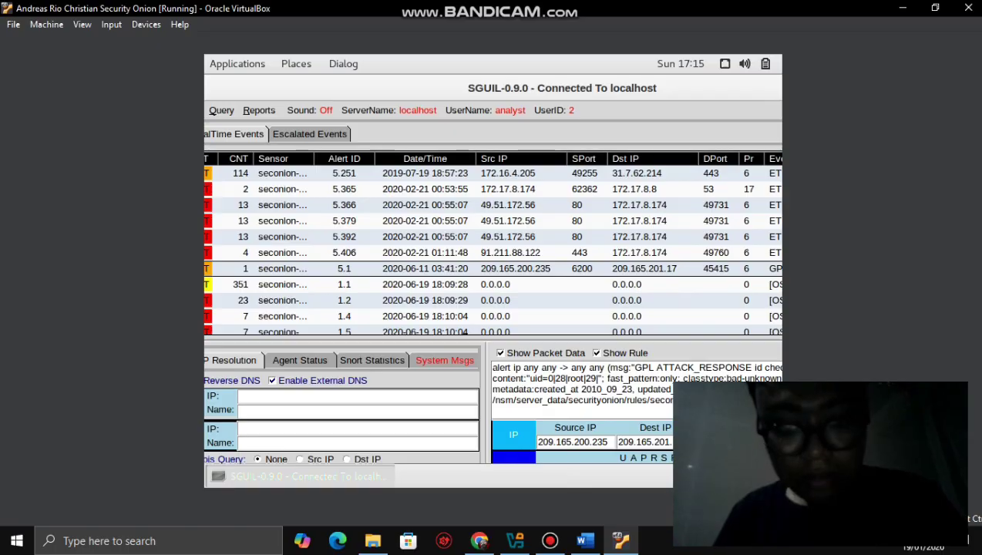
- Return to the lab document at step c and Part 3: Pivot to Kibana
{"action": "left_click", "coordinate": [585, 540]}
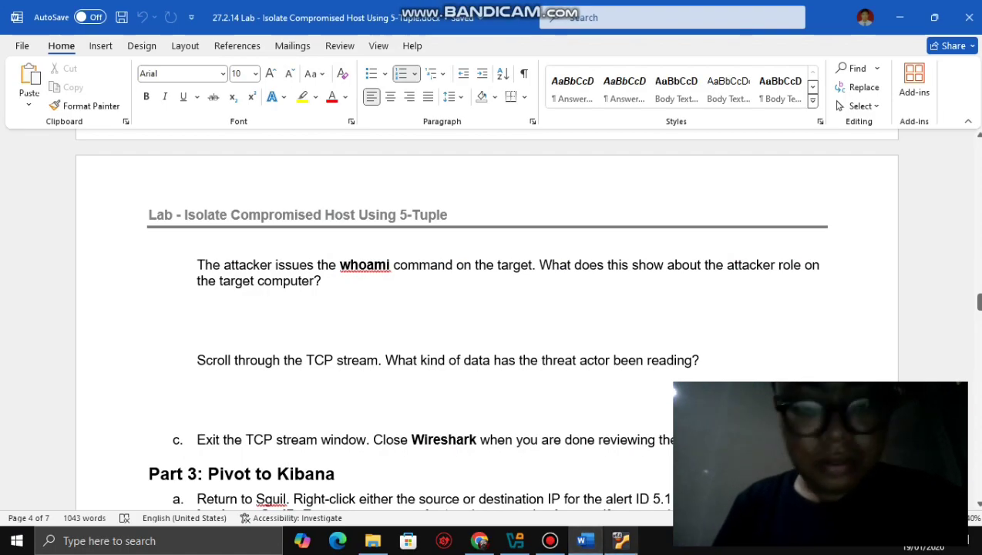
{"action": "left_click", "coordinate": [620, 540]}
{"action": "left_click", "coordinate": [549, 540]}
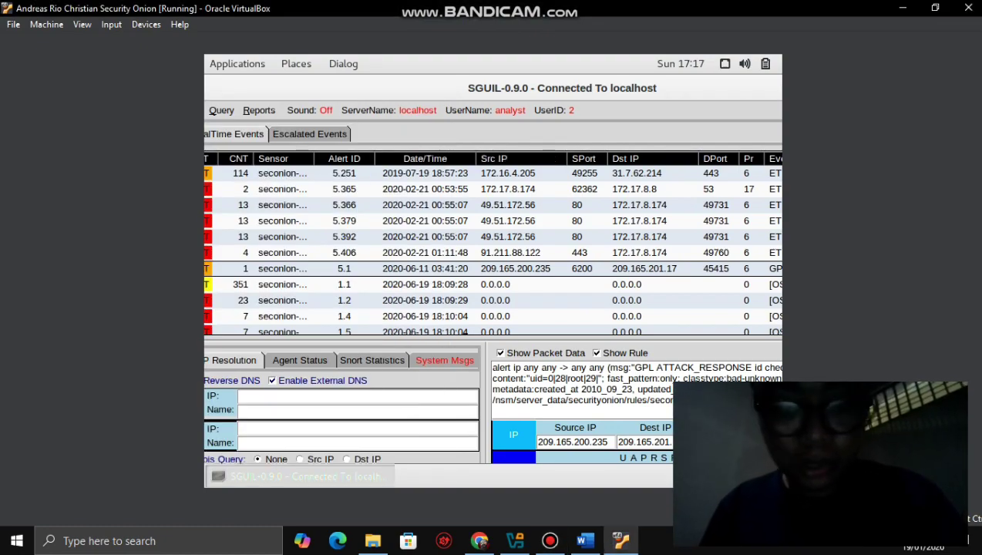
{"action": "left_click", "coordinate": [585, 540]}
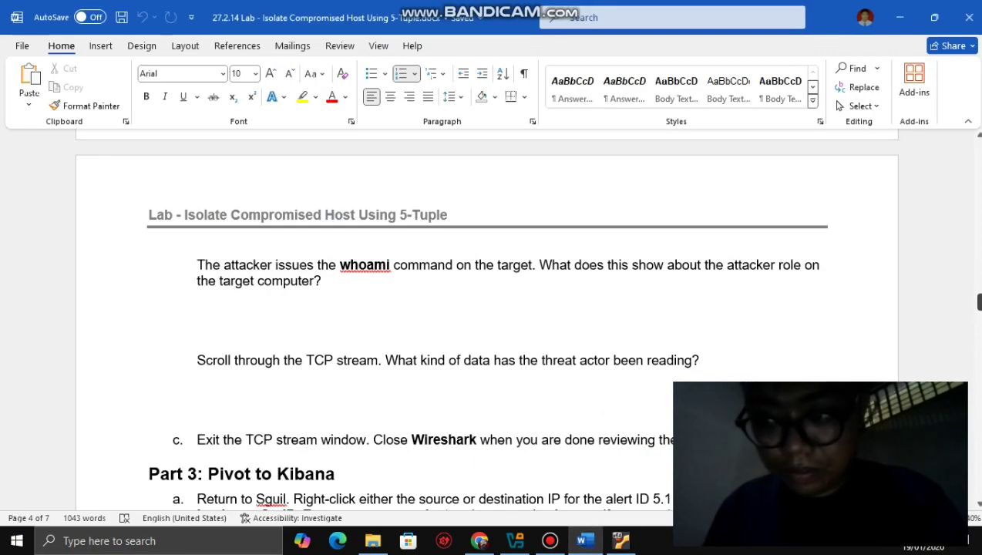
- Read the Part 3 Kibana IP lookup steps, then bring back Sguil's alert 5.1 from 209.165.200.235
{"action": "scroll", "coordinate": [487, 324], "scroll_direction": "down", "scroll_amount": 6}
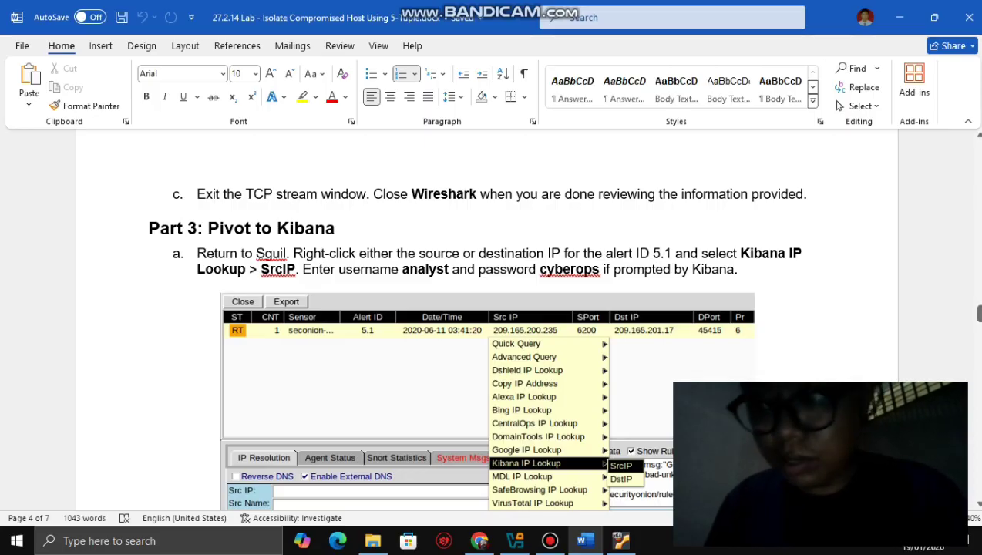
{"action": "left_click_drag", "start_coordinate": [978, 312], "coordinate": [978, 321]}
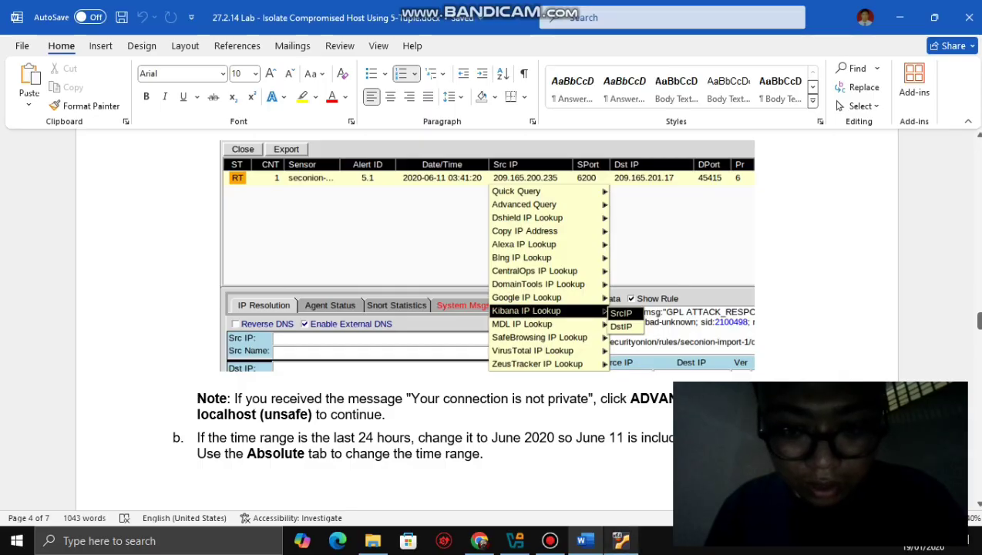
{"action": "left_click", "coordinate": [621, 540]}
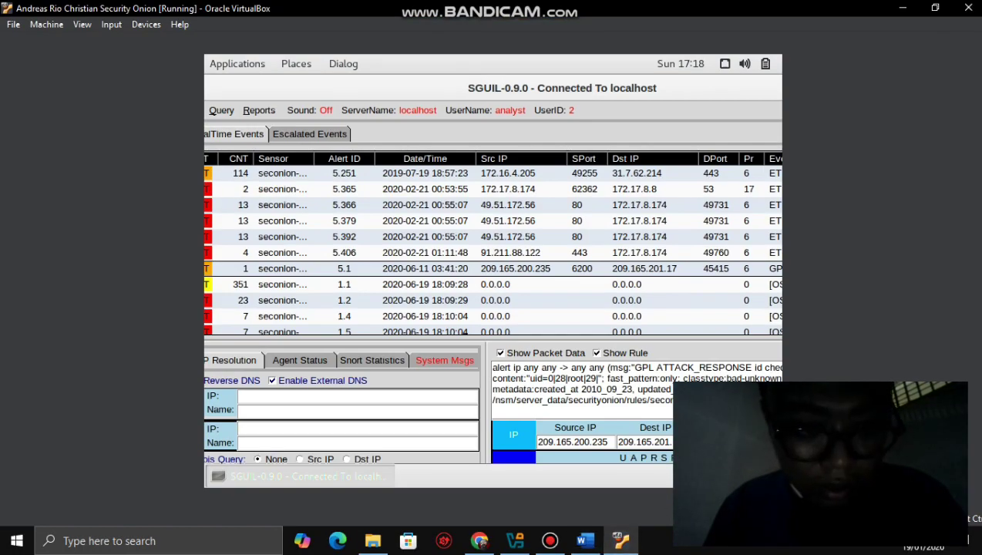
- Inspect the right-click actions on alert 5.1's Alert ID, rechecking the lab's Part 3 step between looks
{"action": "right_click", "coordinate": [316, 274]}
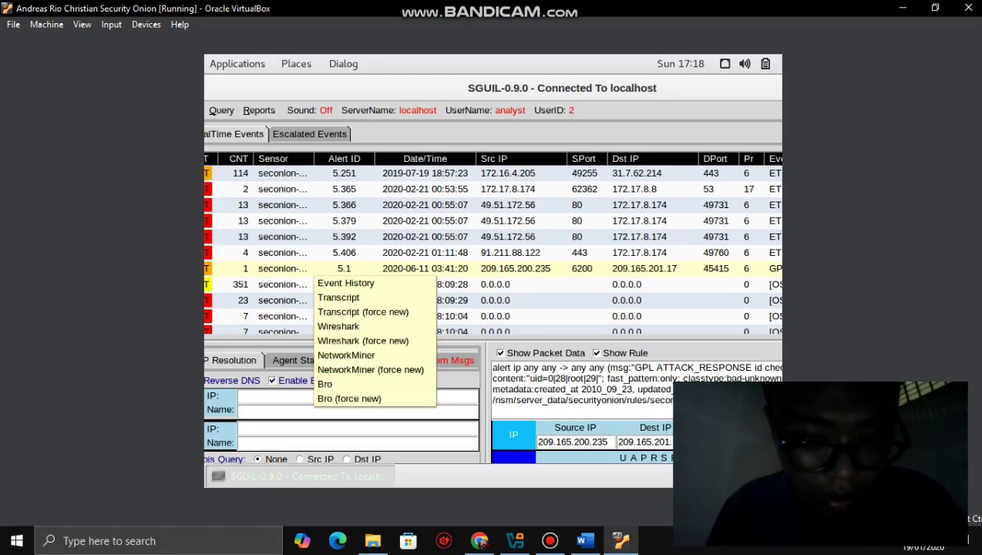
{"action": "key", "text": "Escape"}
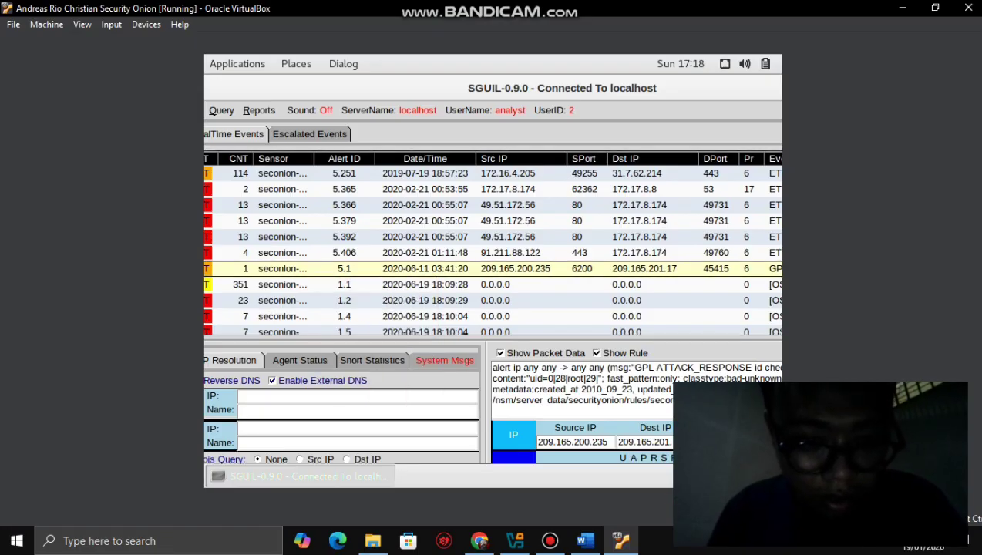
{"action": "left_click", "coordinate": [585, 540]}
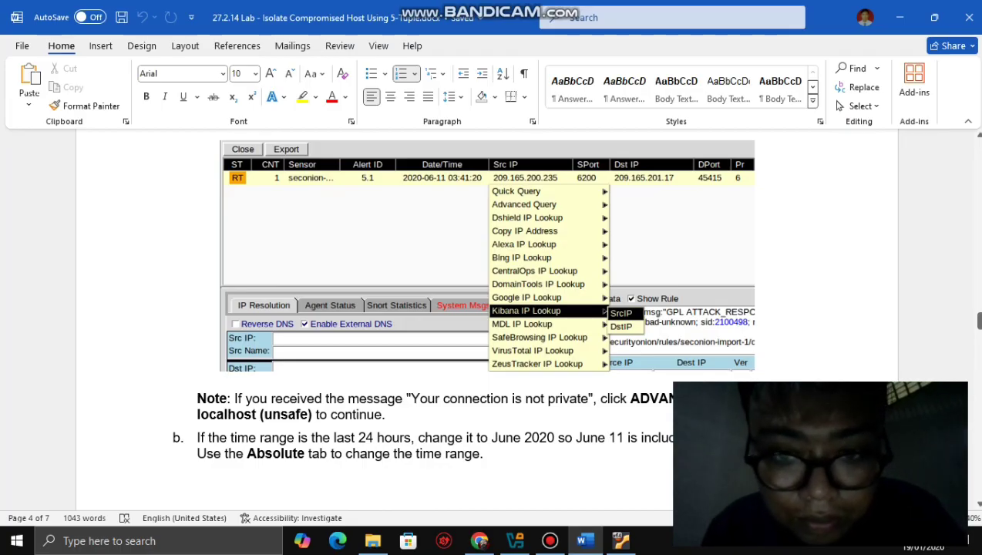
{"action": "left_click_drag", "start_coordinate": [976, 319], "coordinate": [977, 312]}
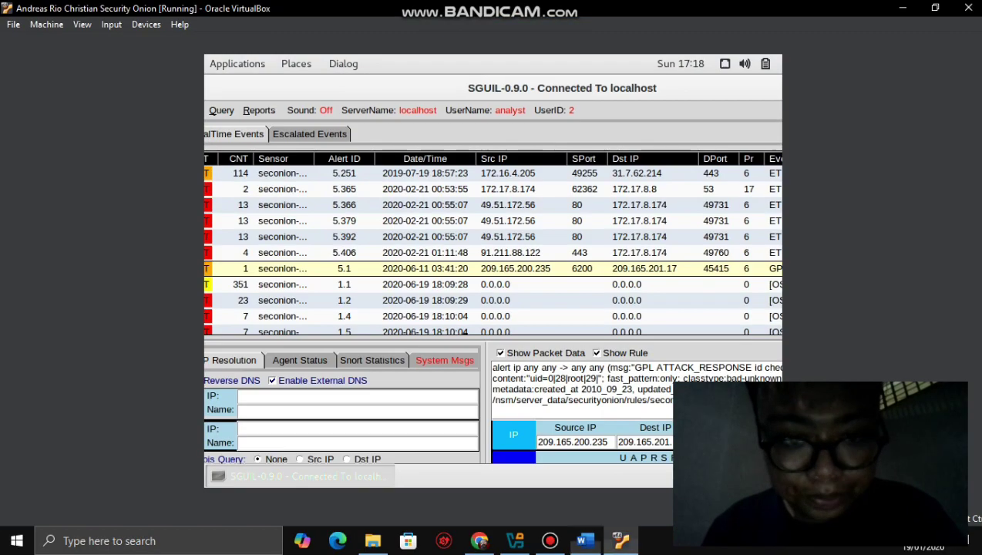
{"action": "left_click", "coordinate": [618, 540]}
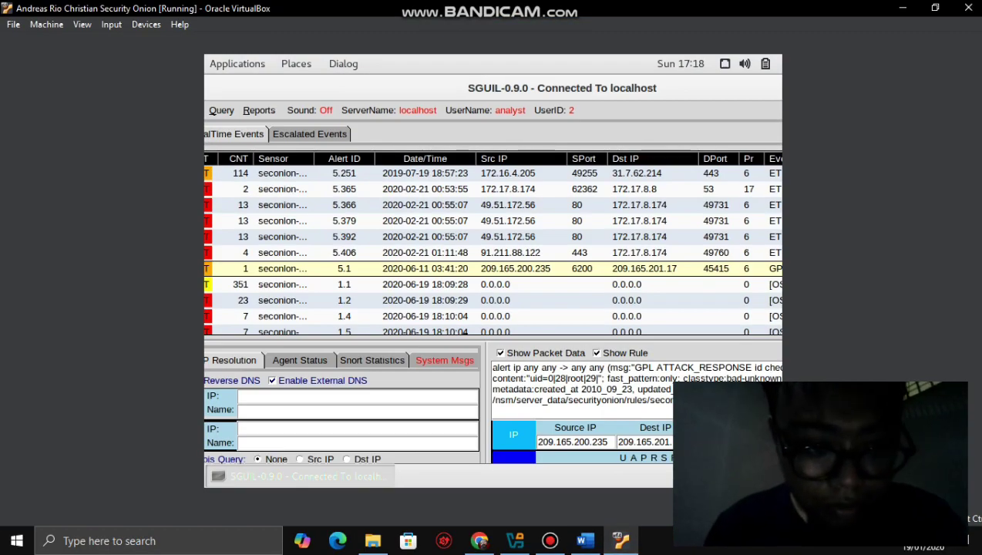
{"action": "right_click", "coordinate": [315, 275]}
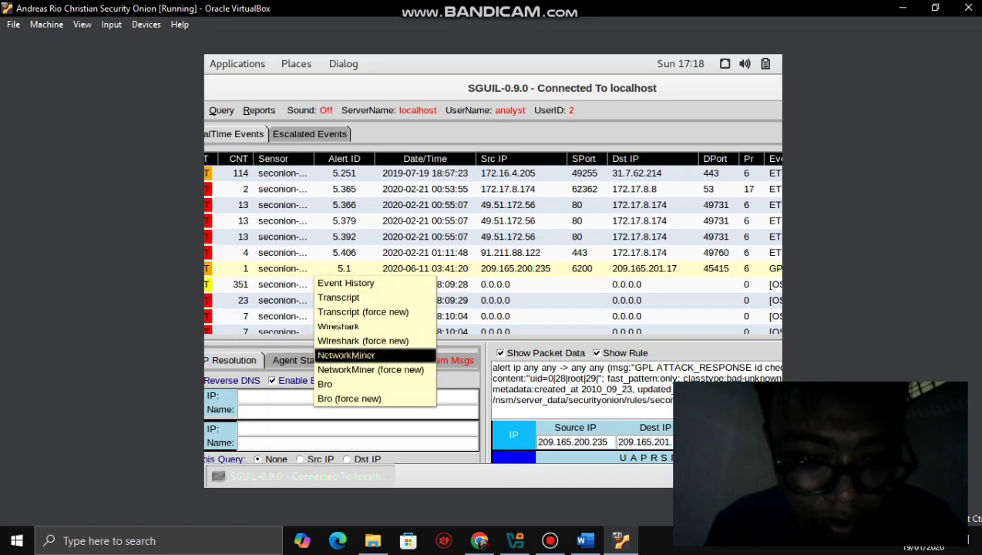
{"action": "key", "text": "Escape"}
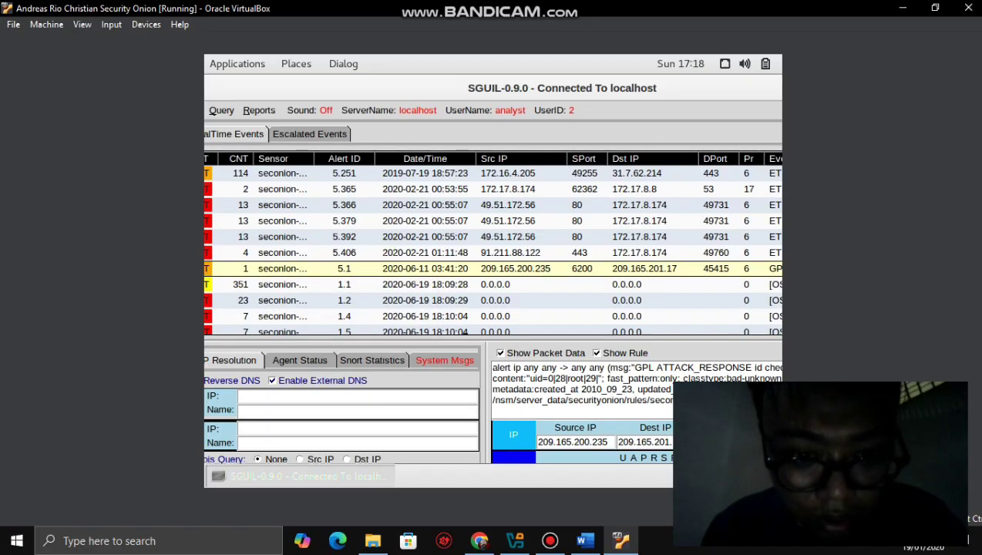
{"action": "right_click", "coordinate": [316, 275]}
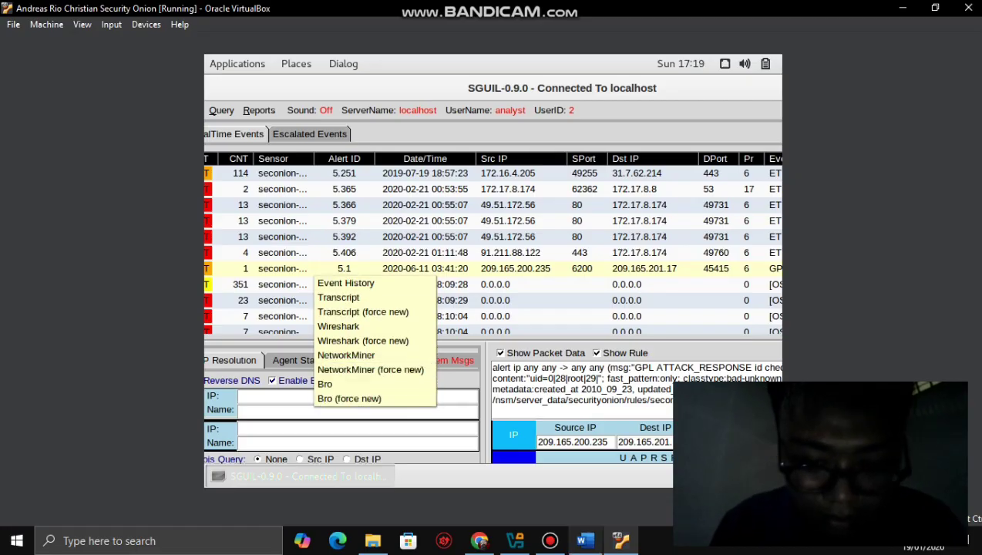
{"action": "left_click", "coordinate": [585, 540]}
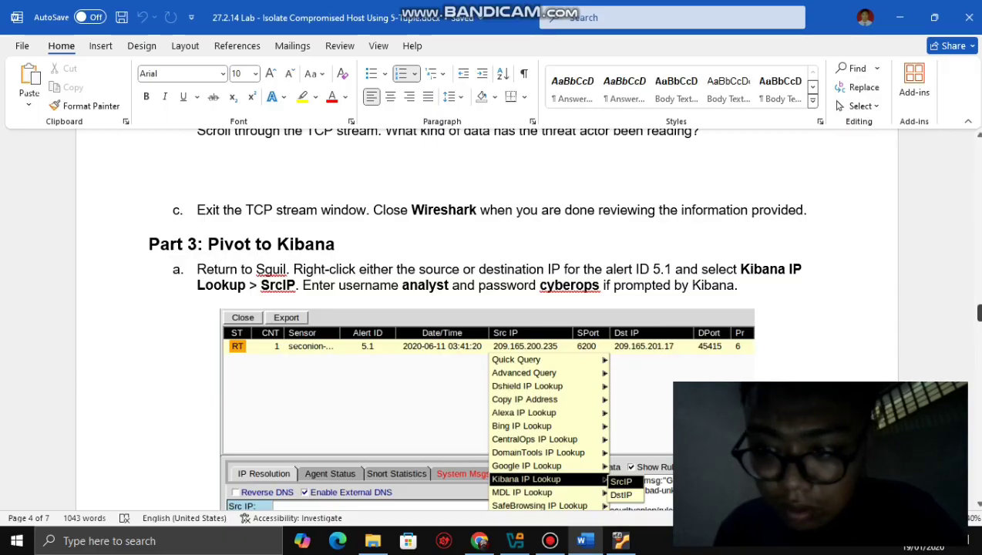
- Launch Kibana IP Lookup > SrcIP for alert 5.1's source IP 209.165.200.235
{"action": "left_click_drag", "start_coordinate": [978, 313], "coordinate": [978, 319]}
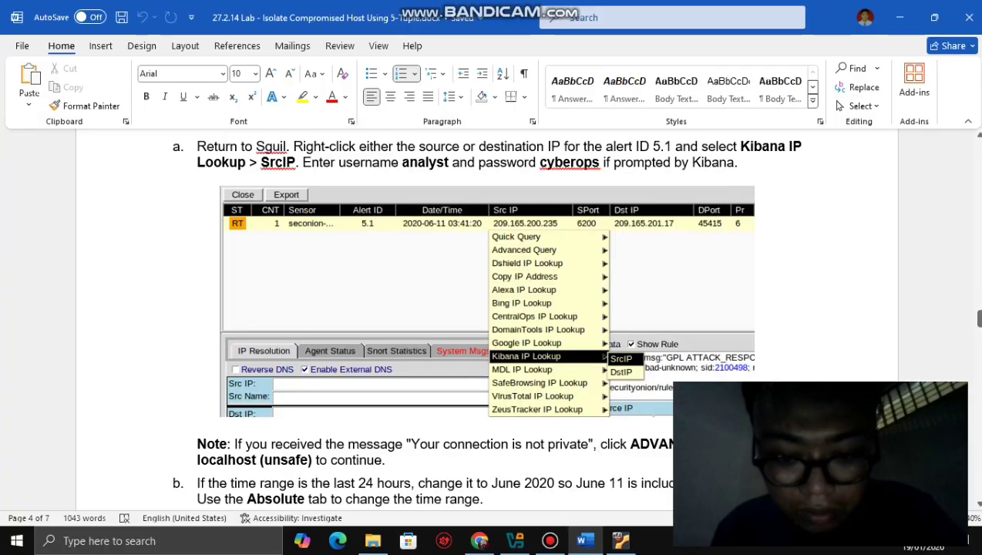
{"action": "left_click", "coordinate": [619, 540]}
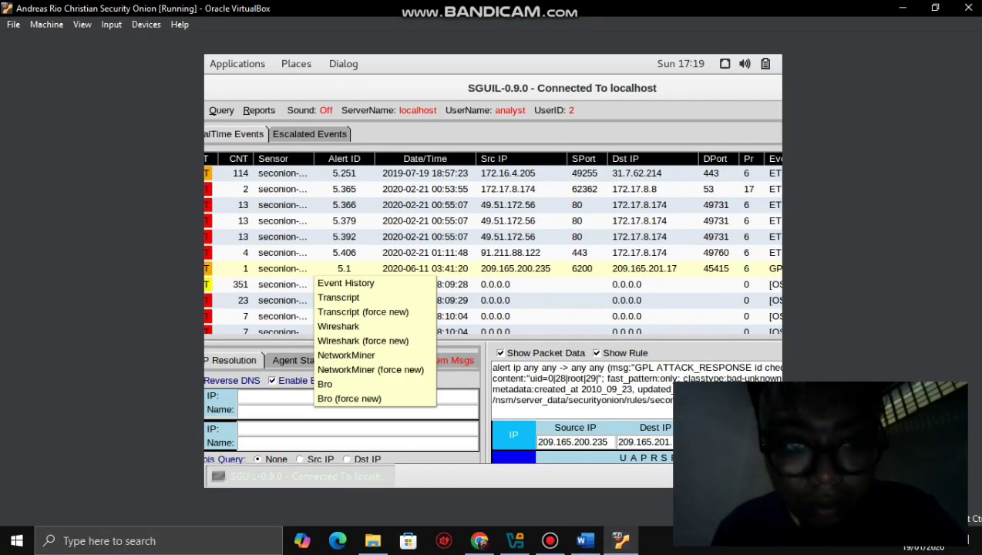
{"action": "left_click", "coordinate": [477, 275]}
{"action": "right_click", "coordinate": [477, 275]}
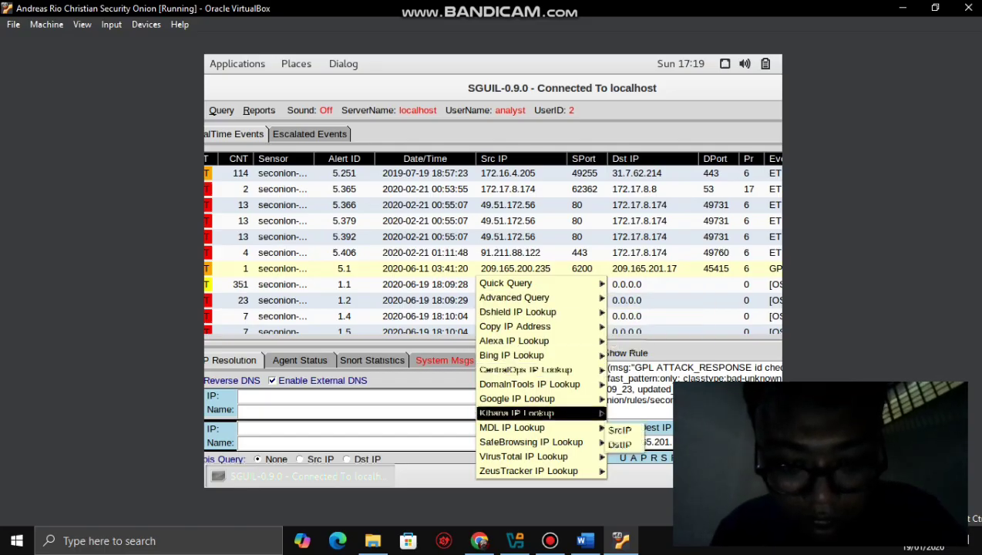
{"action": "mouse_move", "coordinate": [517, 413]}
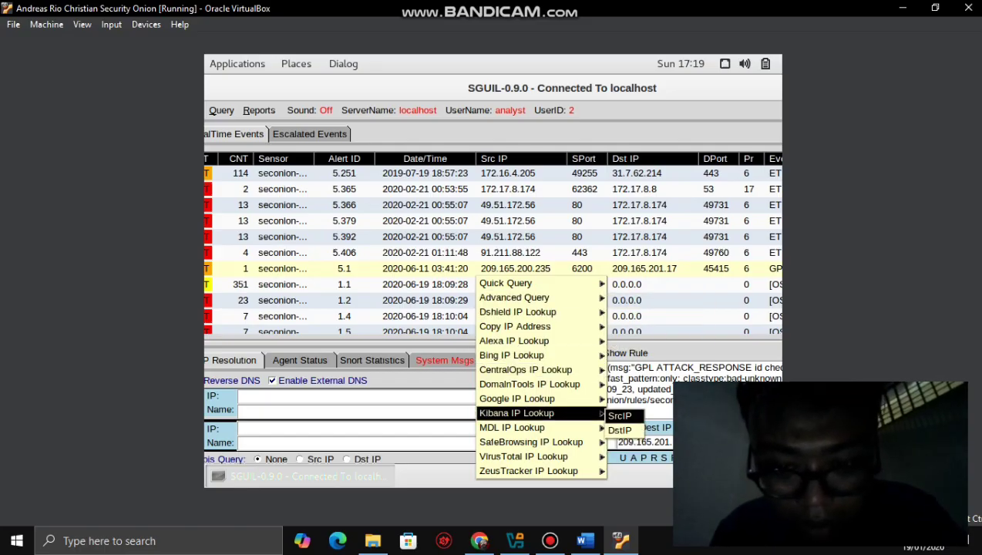
{"action": "left_click", "coordinate": [585, 540]}
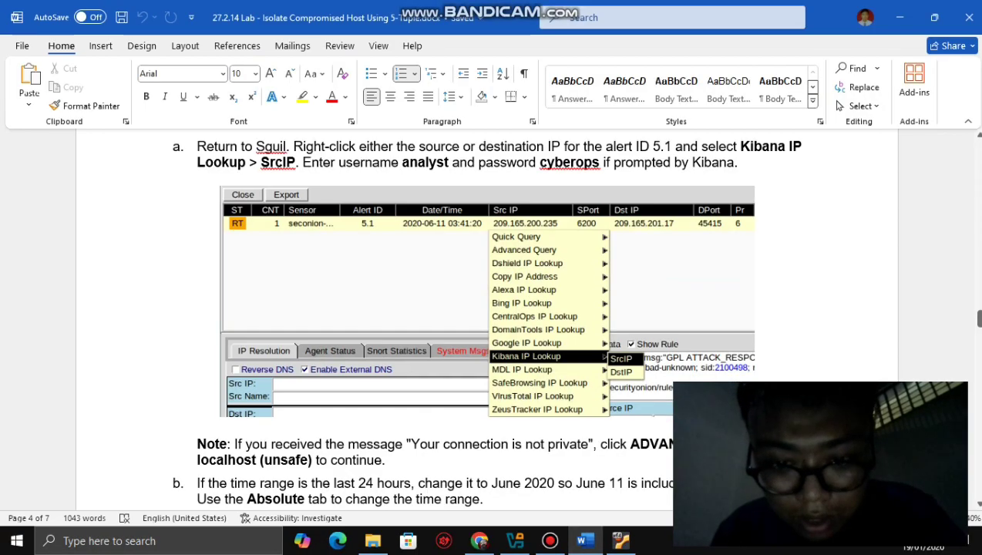
{"action": "left_click", "coordinate": [619, 540]}
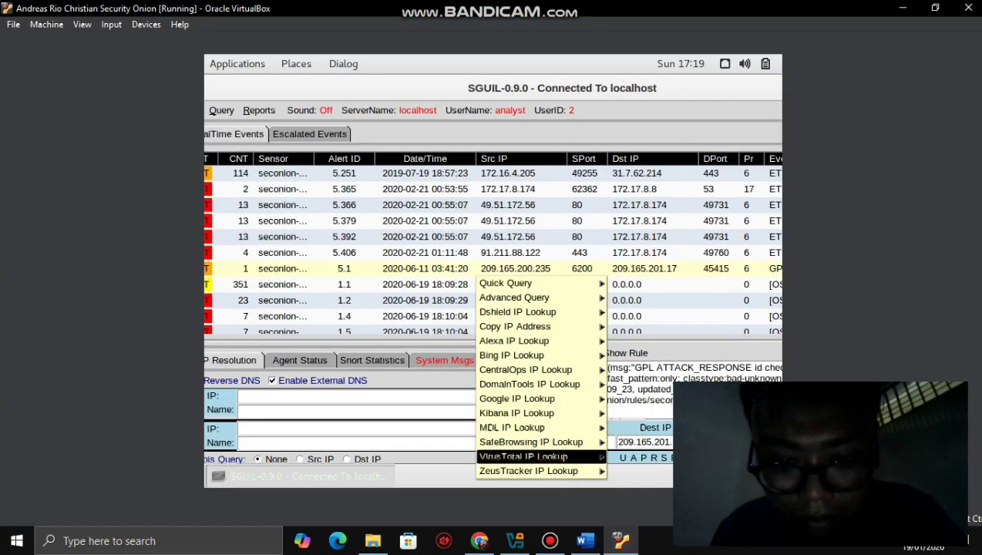
{"action": "mouse_move", "coordinate": [516, 413]}
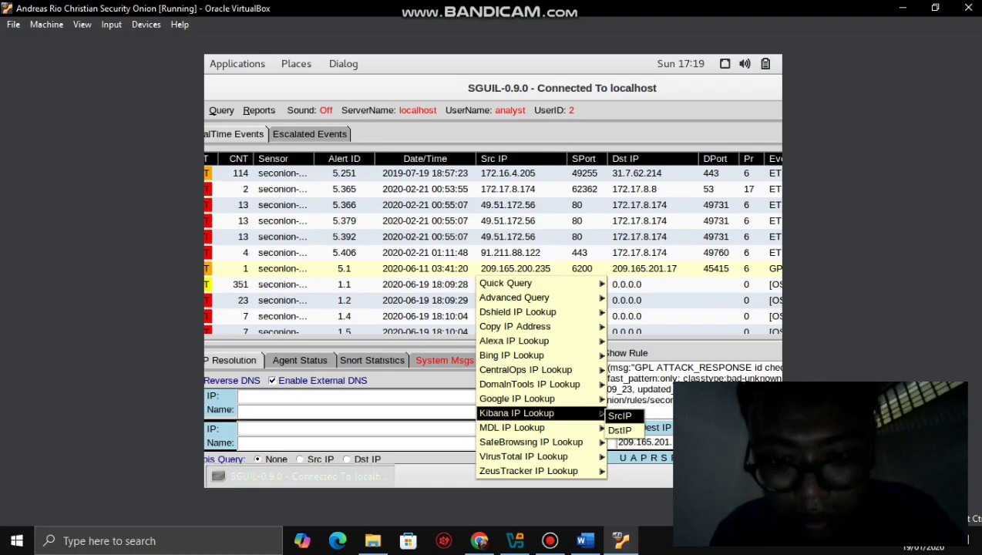
{"action": "key", "text": "Escape"}
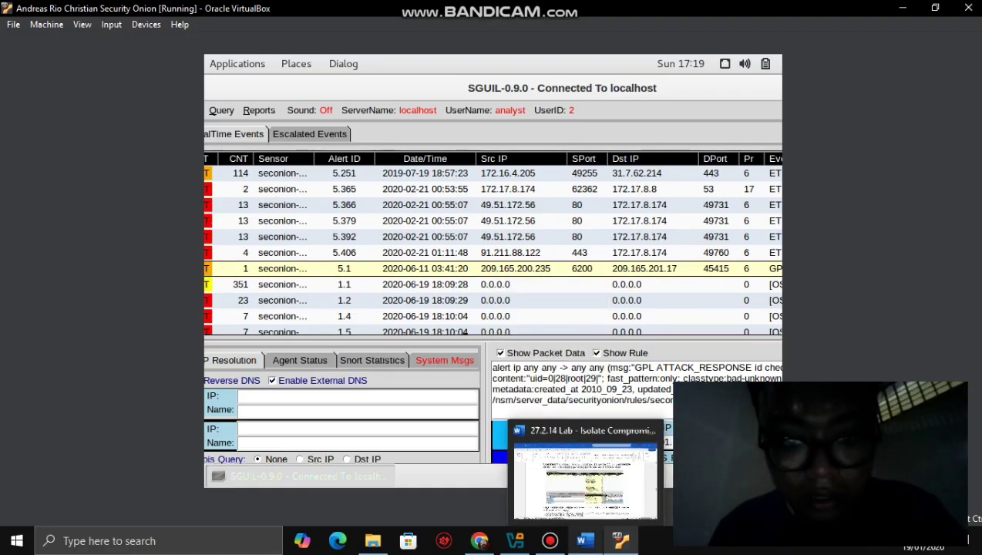
- Recheck the lab document, then return to Chromium's 'Your connection is not private' warning
{"action": "left_click", "coordinate": [584, 540]}
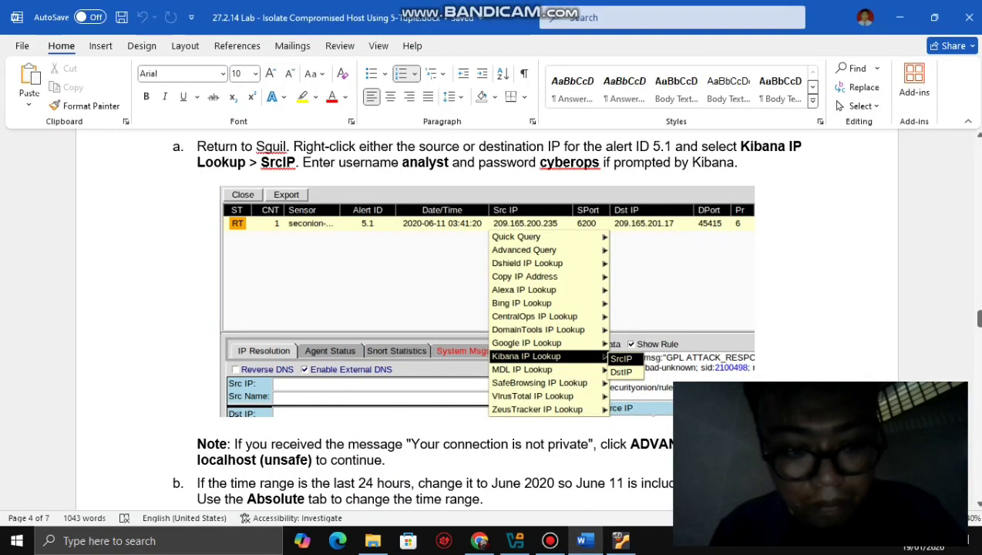
{"action": "left_click_drag", "start_coordinate": [978, 319], "coordinate": [978, 327]}
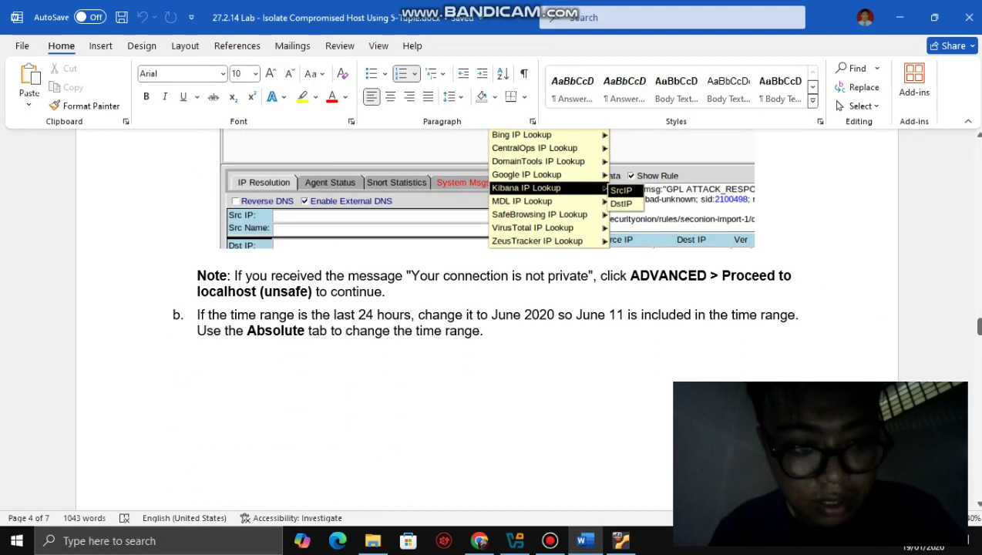
{"action": "left_click", "coordinate": [620, 540]}
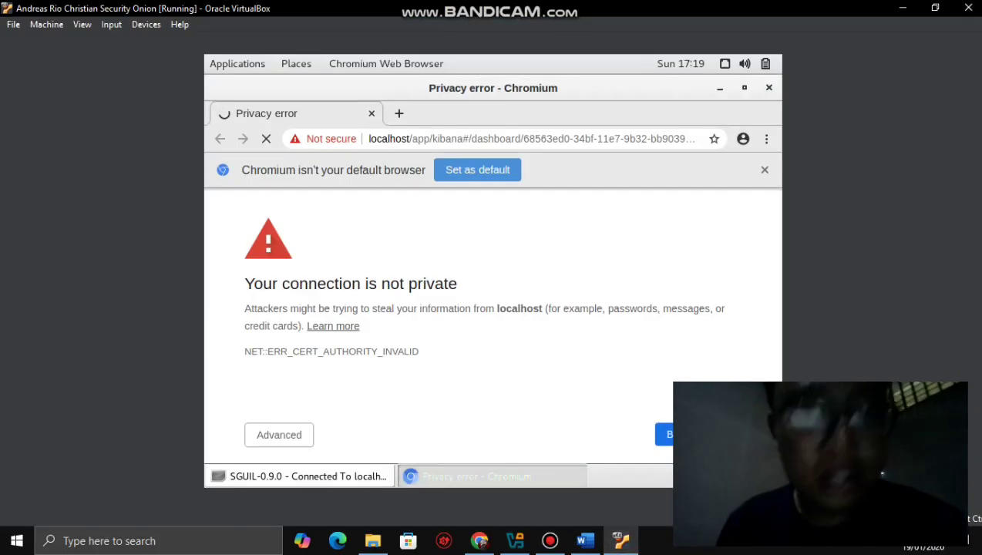
- Proceed past the certificate warning to localhost and log in with the saved username and account password
{"action": "left_click", "coordinate": [279, 434]}
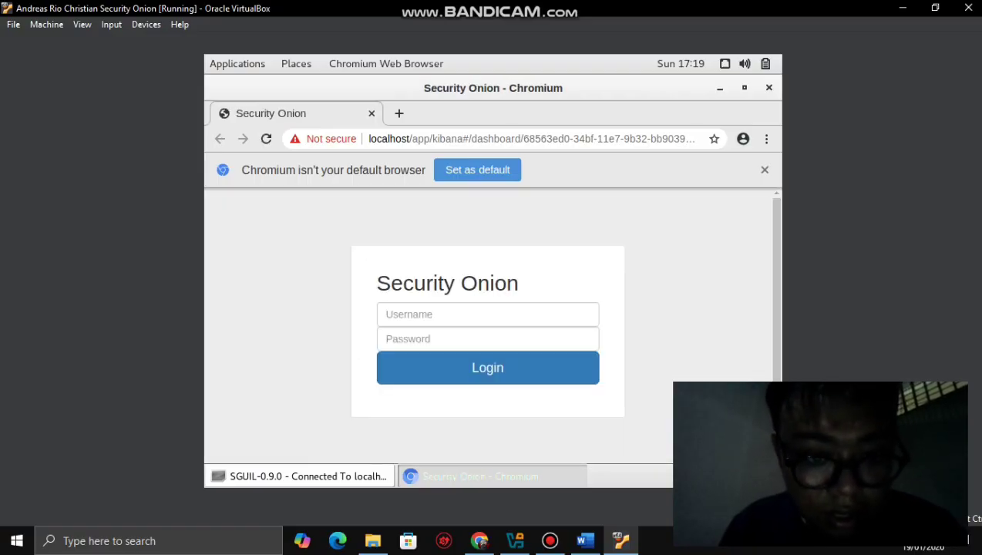
{"action": "left_click", "coordinate": [464, 315]}
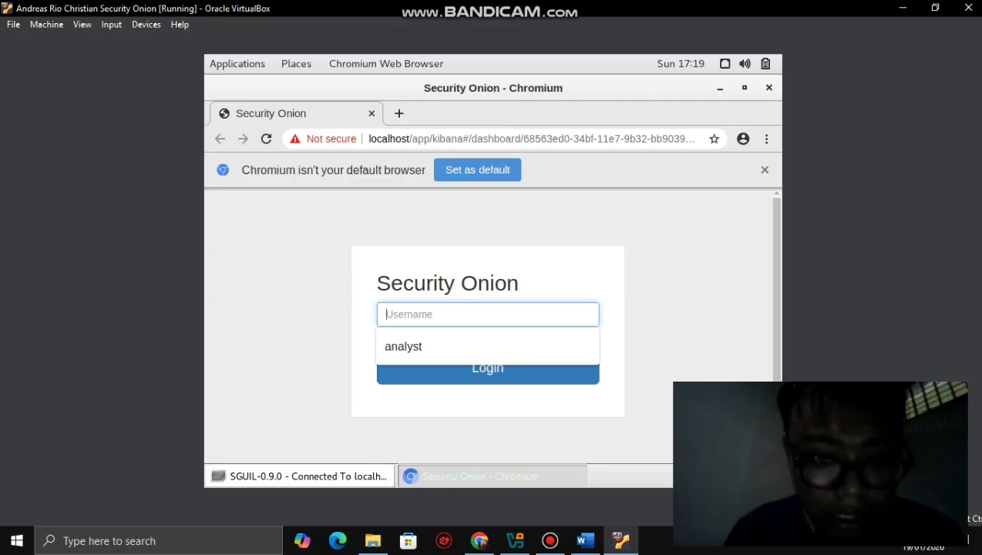
{"action": "key", "text": "Down"}
{"action": "key", "text": "Return"}
{"action": "key", "text": "Tab"}
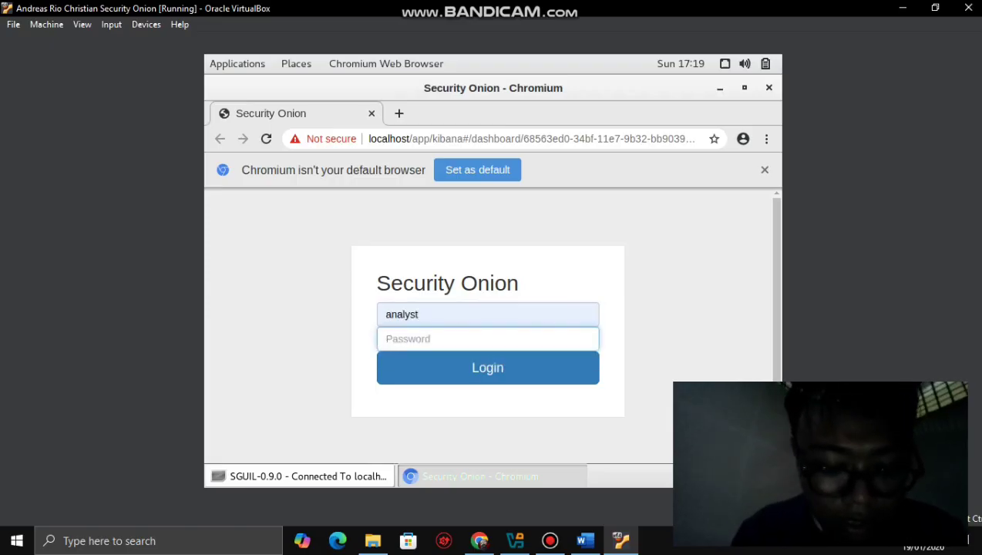
{"action": "type", "text": "cybero"}
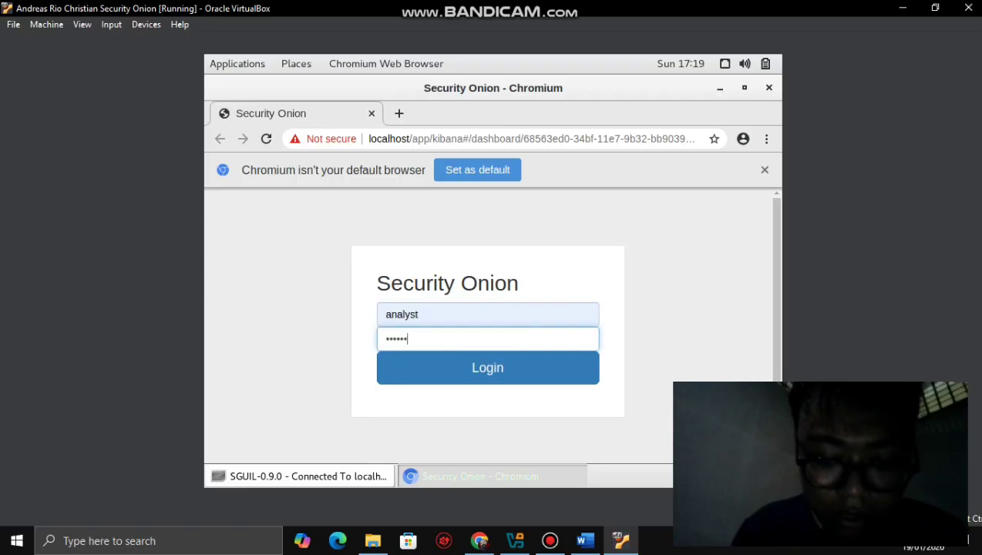
{"action": "type", "text": "ps"}
{"action": "key", "text": "Return"}
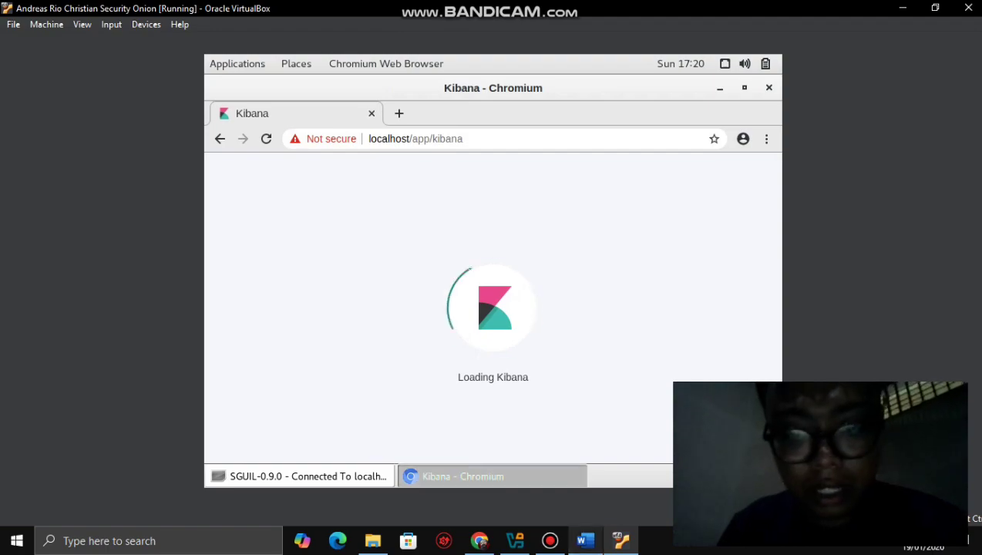
- Let Kibana's Overview dashboard load while reading lab step b on setting a June 2020 Absolute range
{"action": "left_click", "coordinate": [585, 540]}
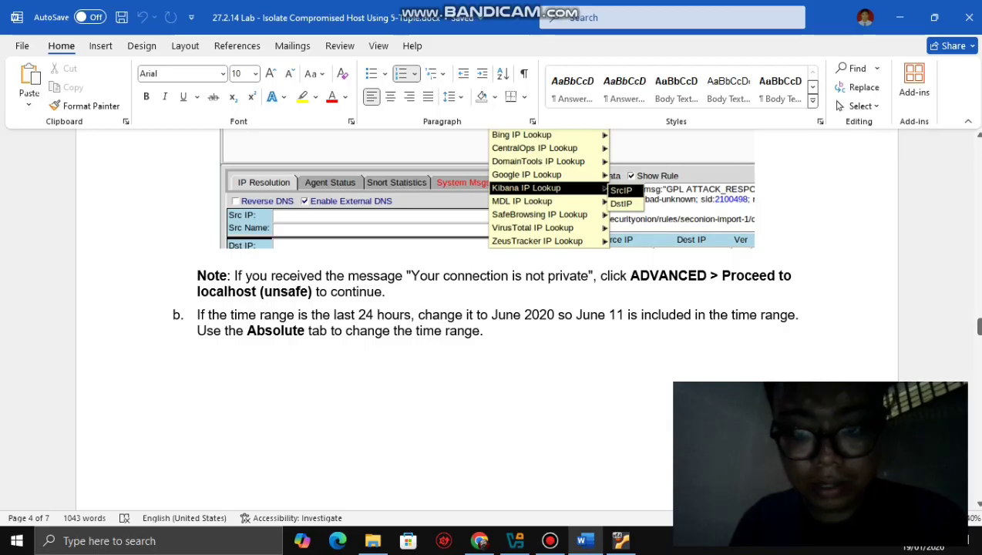
{"action": "key", "text": "alt+Tab"}
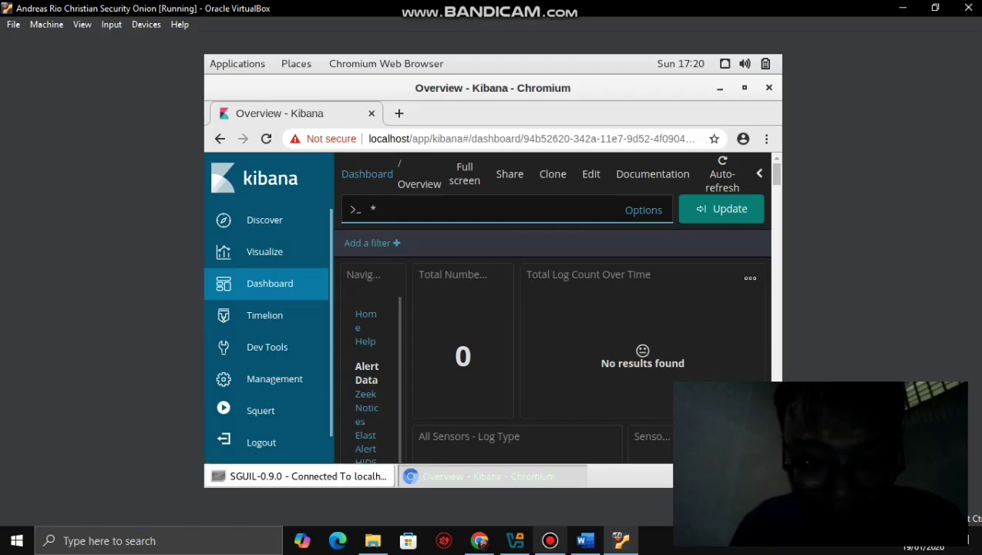
{"action": "key", "text": "alt+Tab"}
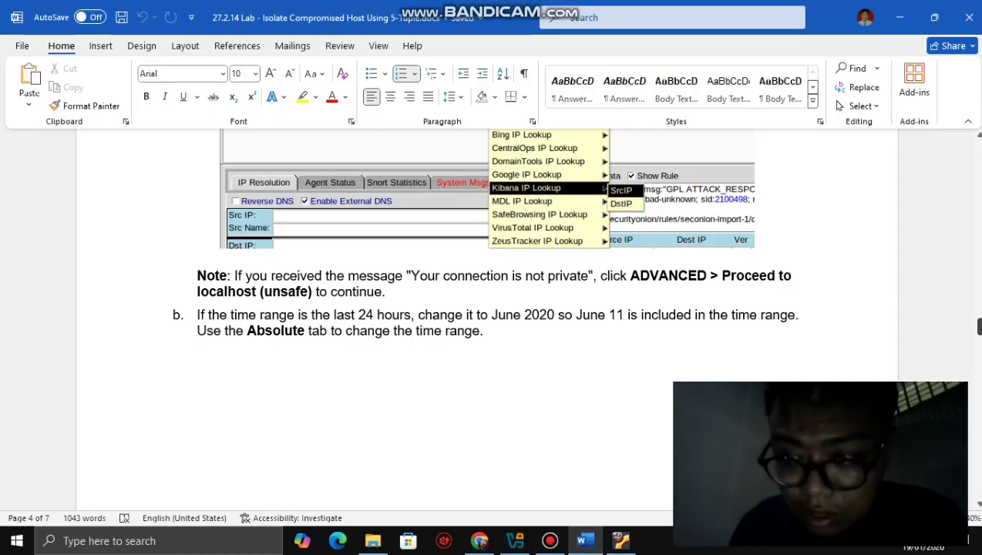
{"action": "mouse_move", "coordinate": [978, 327]}
{"action": "left_mouse_down"}
{"action": "mouse_move", "coordinate": [979, 380]}
{"action": "mouse_move", "coordinate": [979, 326]}
{"action": "left_mouse_up"}
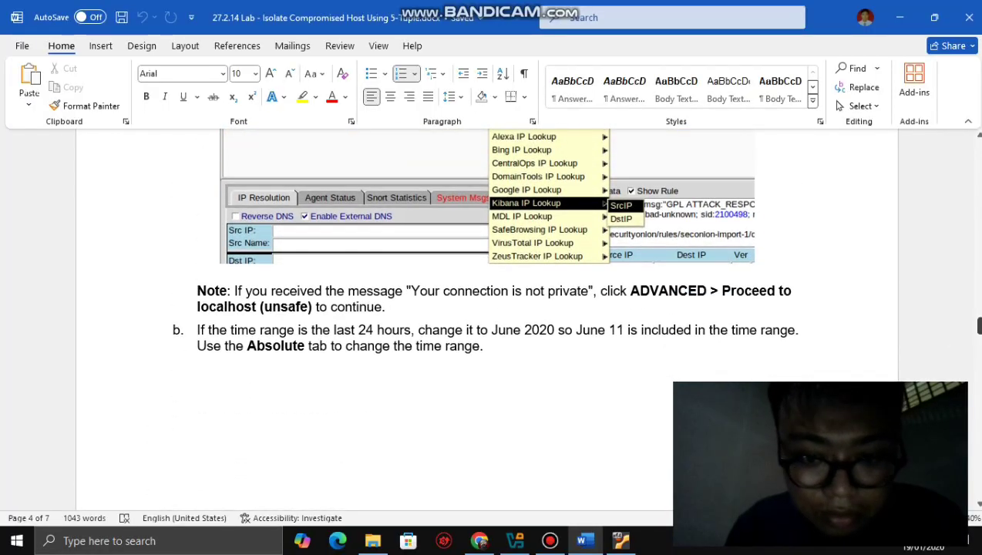
{"action": "mouse_move", "coordinate": [620, 541]}
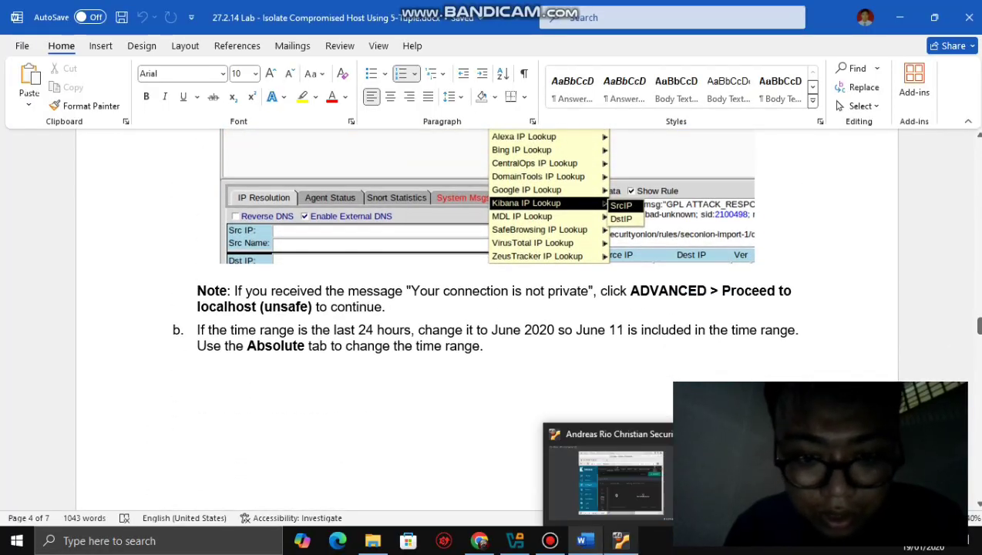
{"action": "left_click", "coordinate": [593, 462]}
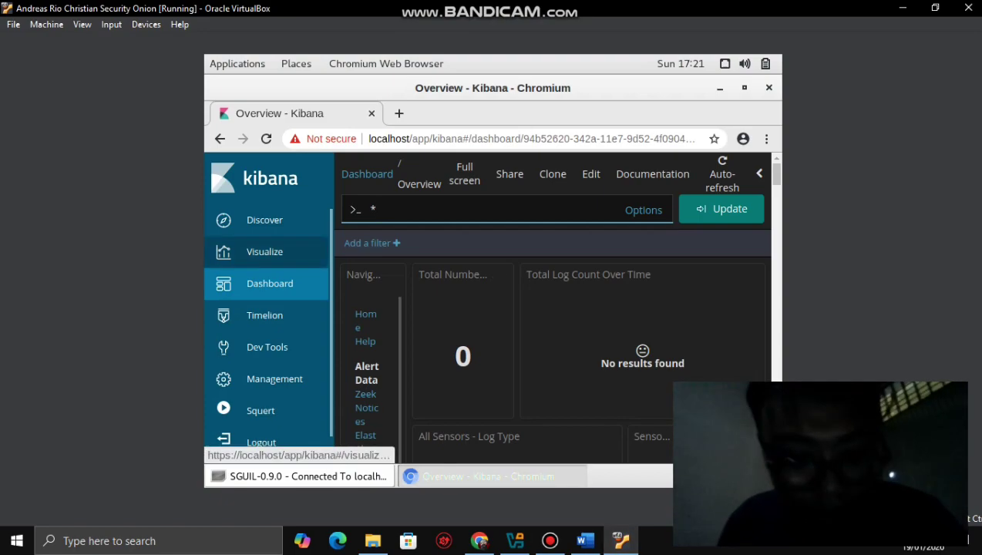
- Switch Kibana to Timelion with its .es(*) chart and open the 'Last 24 hours' time picker
{"action": "left_click", "coordinate": [264, 315]}
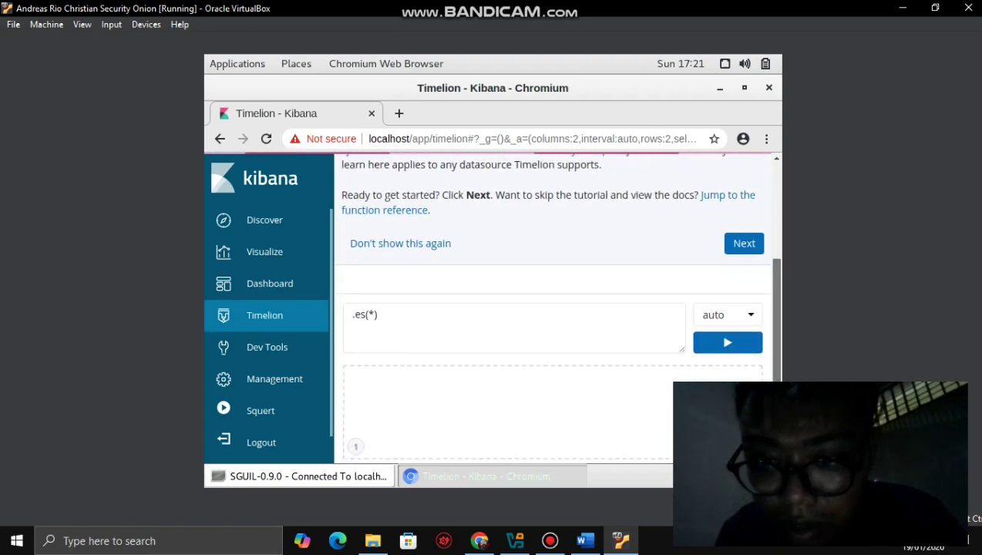
{"action": "right_click", "coordinate": [724, 177]}
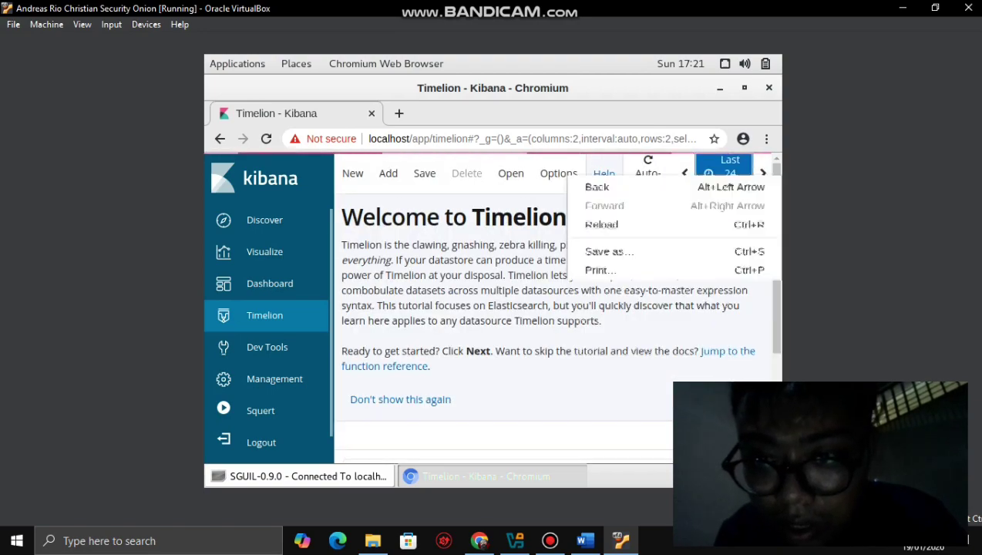
{"action": "key", "text": "Escape"}
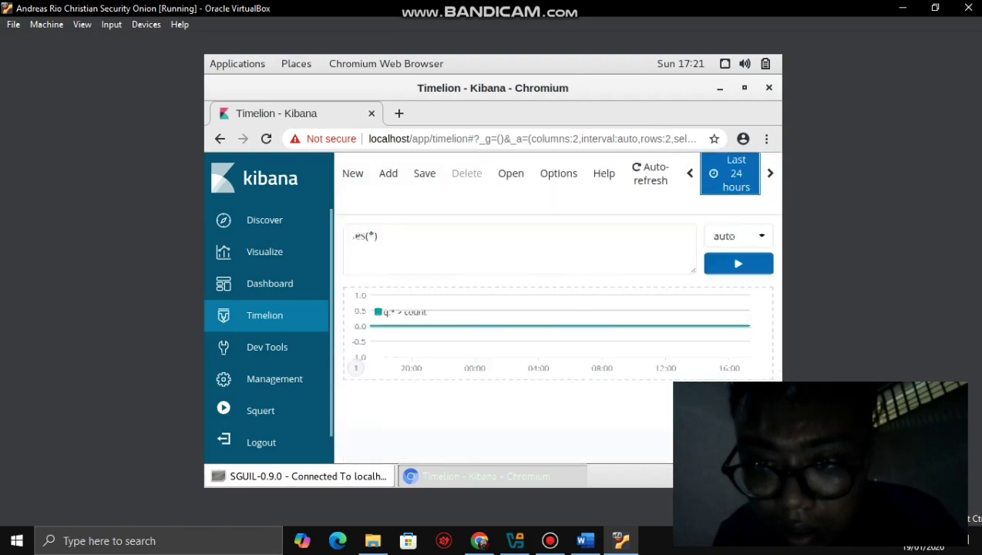
{"action": "left_click", "coordinate": [729, 173]}
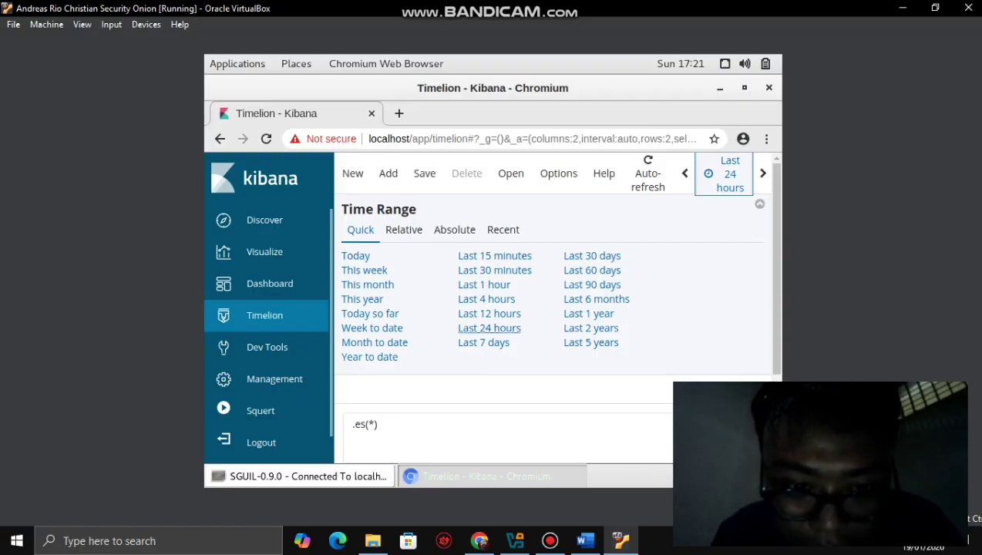
- Close the time picker unchanged, try a 1s chart interval, then start a new Timelion sheet
{"action": "left_click", "coordinate": [489, 328]}
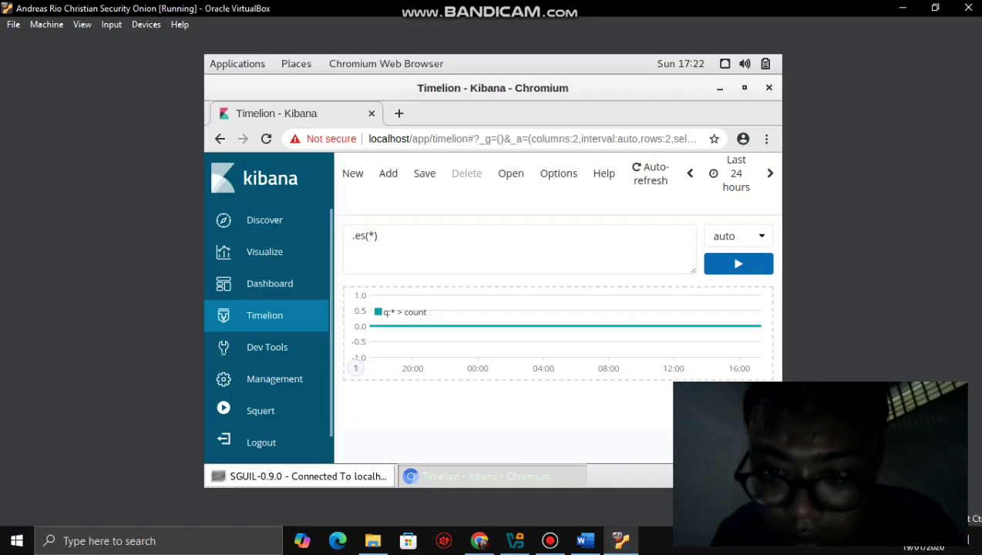
{"action": "left_click", "coordinate": [738, 235]}
{"action": "left_click", "coordinate": [738, 236]}
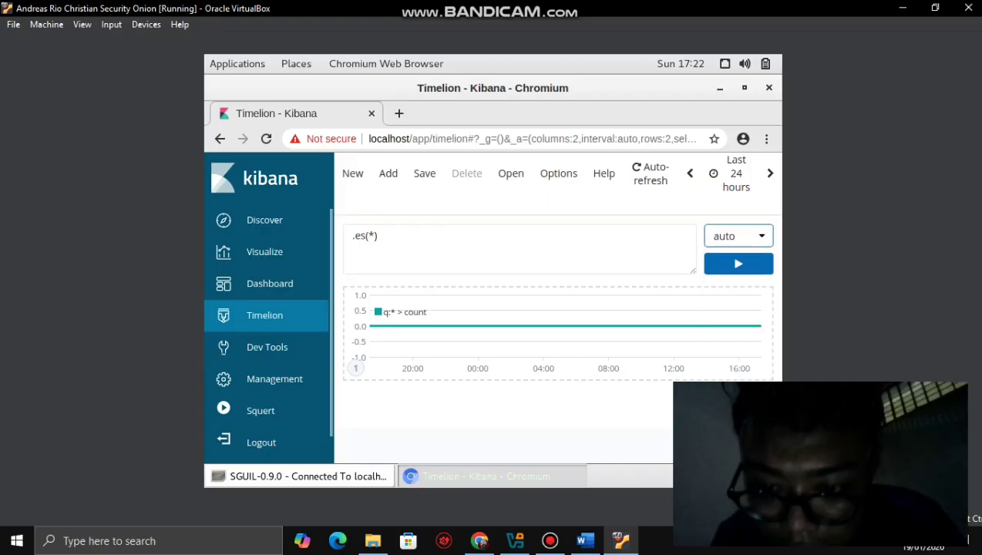
{"action": "key", "text": "Down"}
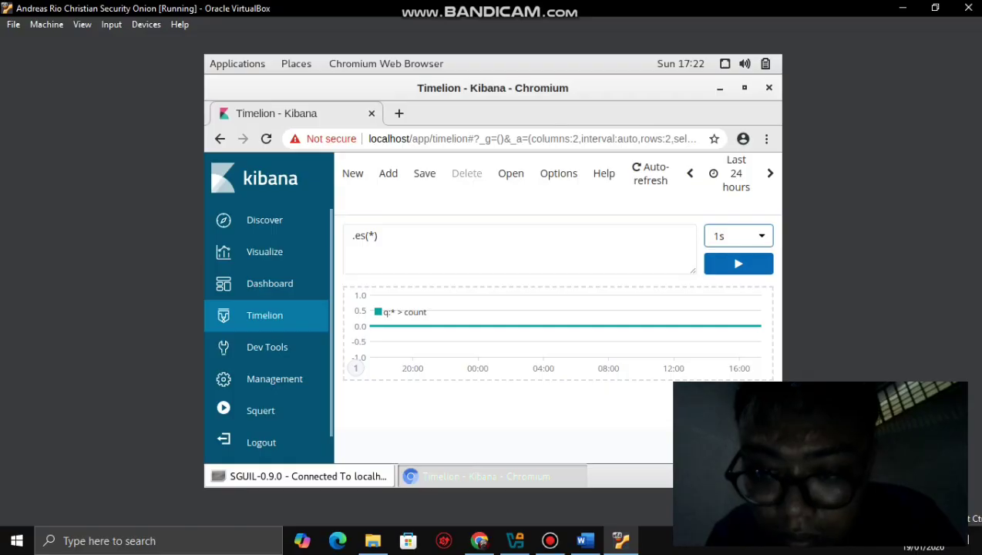
{"action": "key", "text": "space"}
{"action": "key", "text": "Return"}
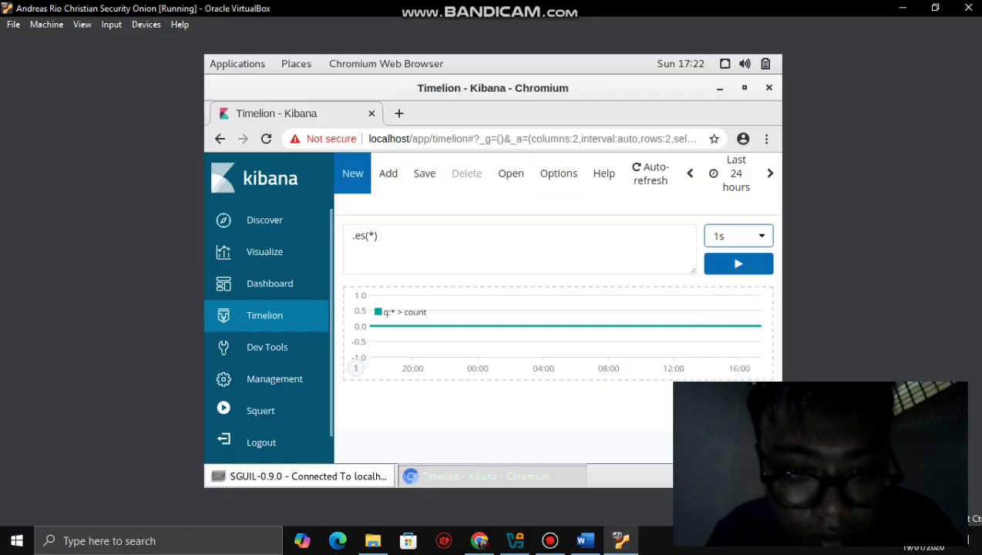
{"action": "key", "text": "Return"}
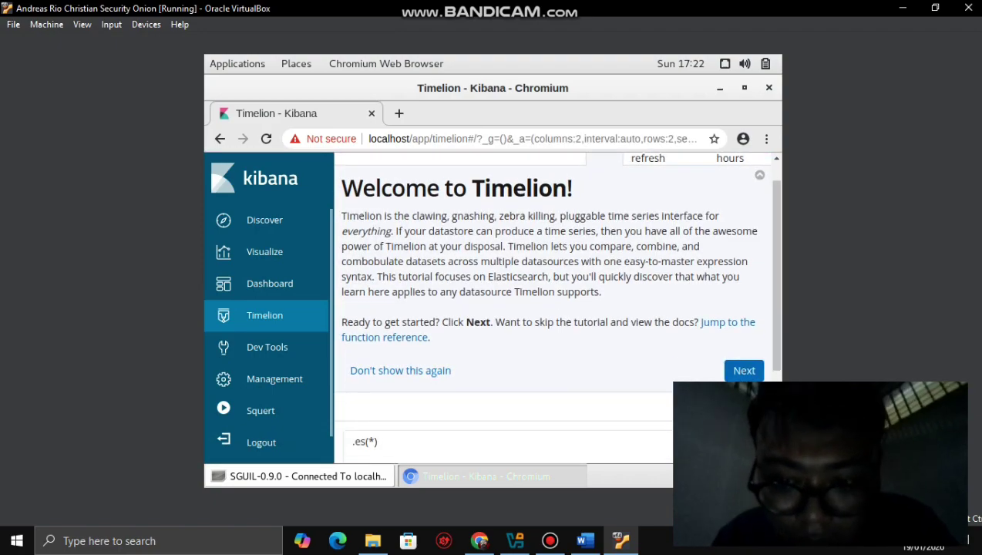
- Step through the Timelion tutorial to its querying page and open the Quick time range presets
{"action": "scroll", "coordinate": [552, 309], "scroll_direction": "down", "scroll_amount": 3}
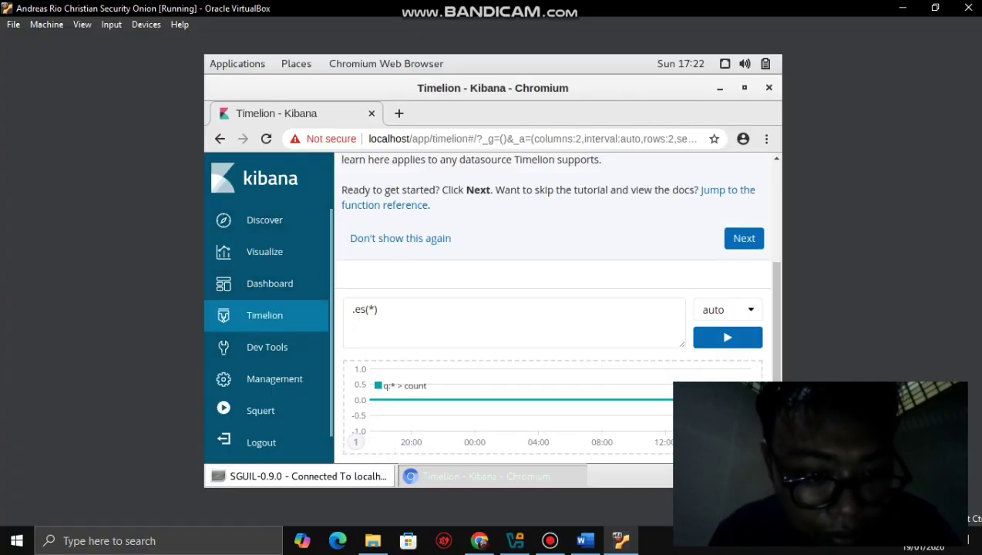
{"action": "scroll", "coordinate": [269, 308], "scroll_direction": "down", "scroll_amount": 1}
{"action": "scroll", "coordinate": [268, 308], "scroll_direction": "up", "scroll_amount": 1}
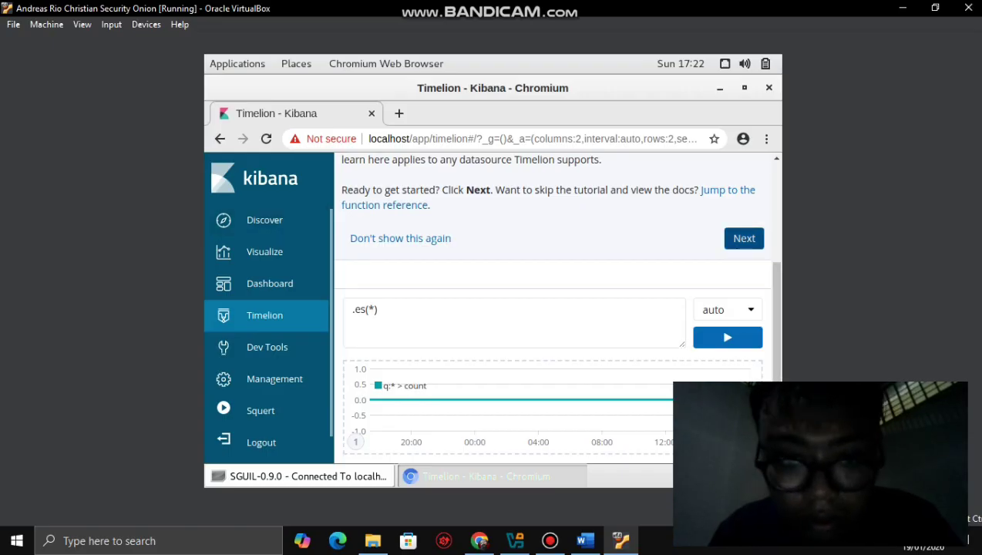
{"action": "left_click", "coordinate": [743, 238]}
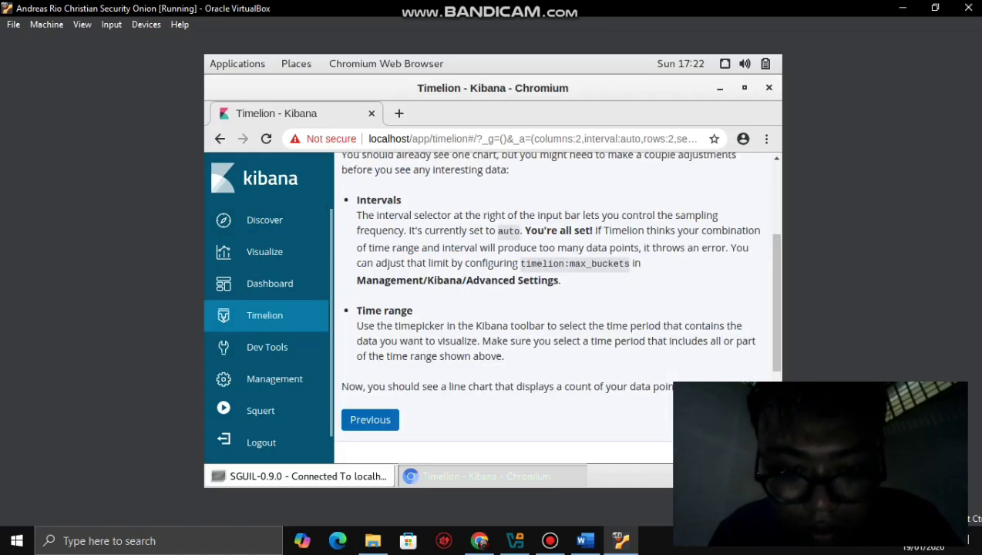
{"action": "left_click", "coordinate": [741, 419]}
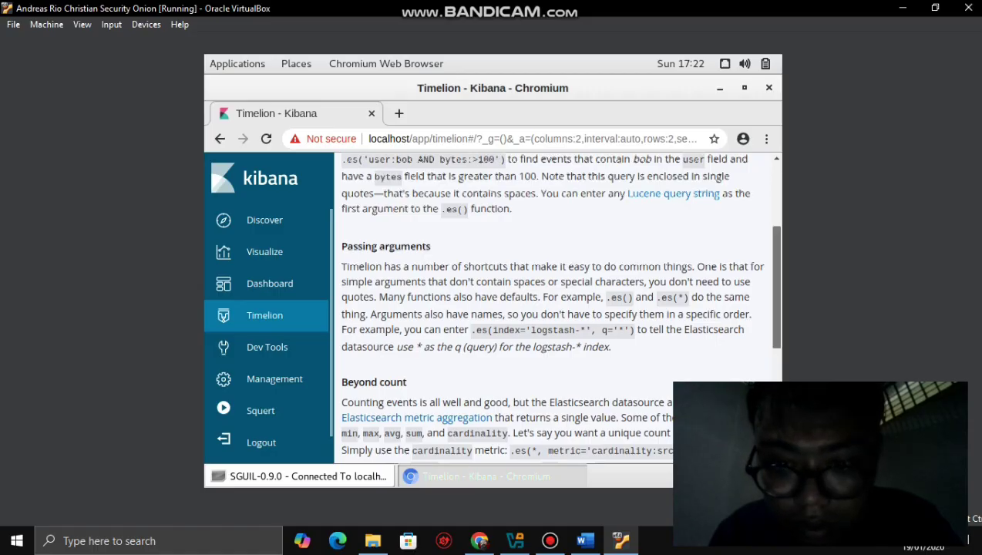
{"action": "scroll", "coordinate": [555, 308], "scroll_direction": "down", "scroll_amount": 3}
{"action": "scroll", "coordinate": [555, 309], "scroll_direction": "up", "scroll_amount": 5}
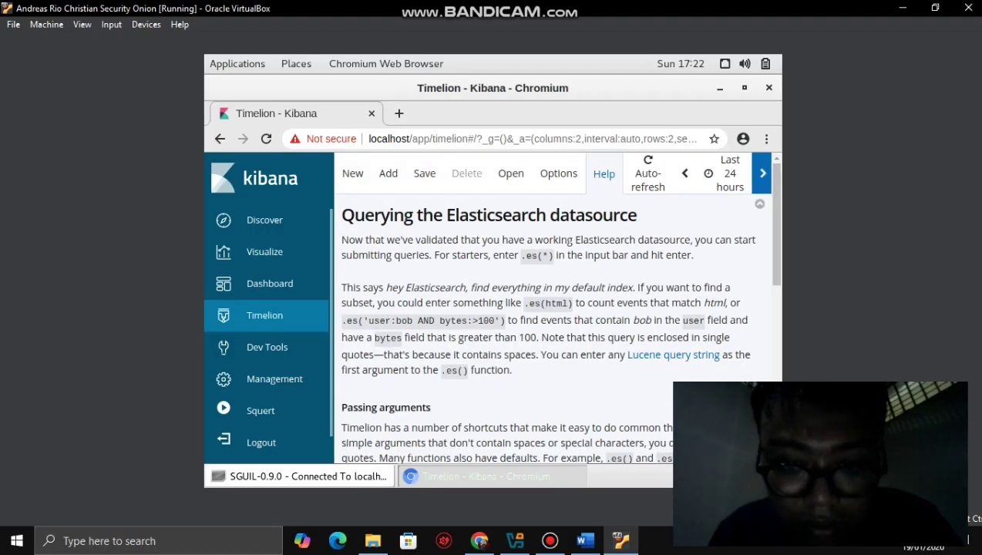
{"action": "left_click", "coordinate": [724, 173]}
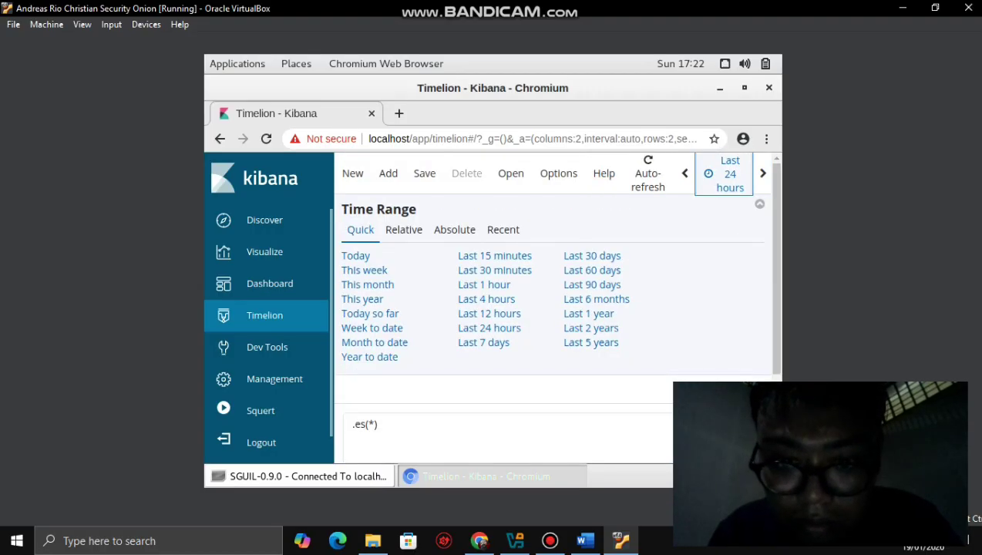
- After checking the lab step, keep Last 24 hours and rerun the .es(*) chart
{"action": "left_click", "coordinate": [585, 540]}
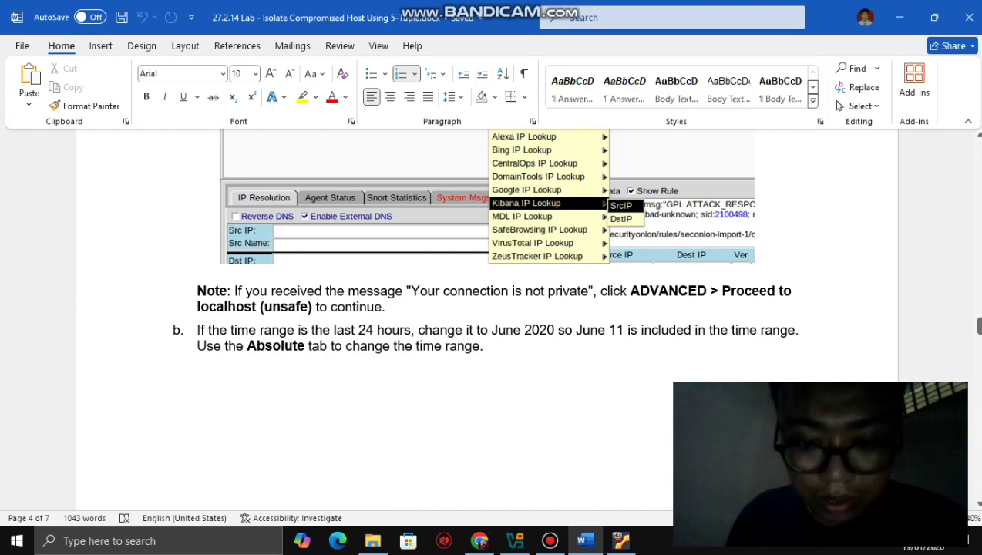
{"action": "left_click", "coordinate": [620, 540]}
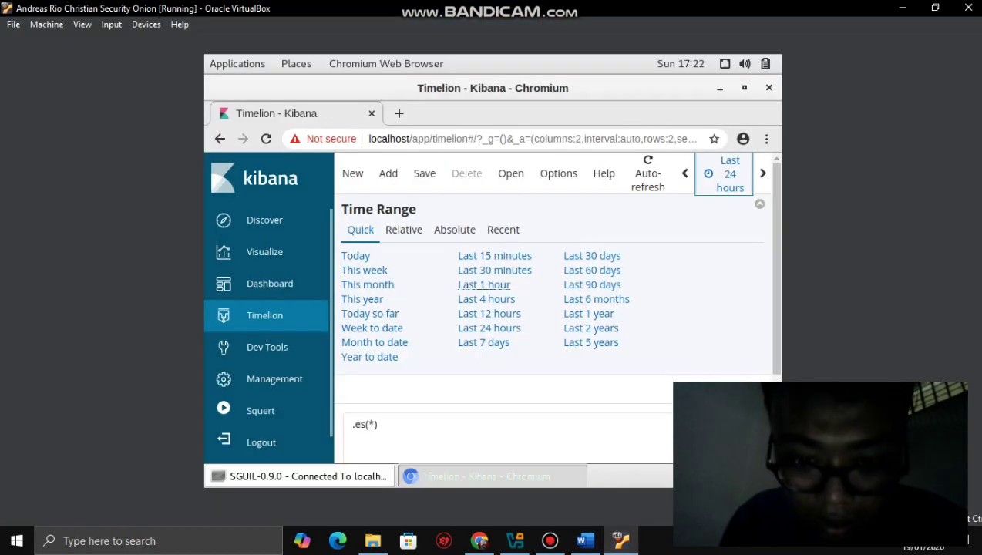
{"action": "left_click", "coordinate": [488, 327]}
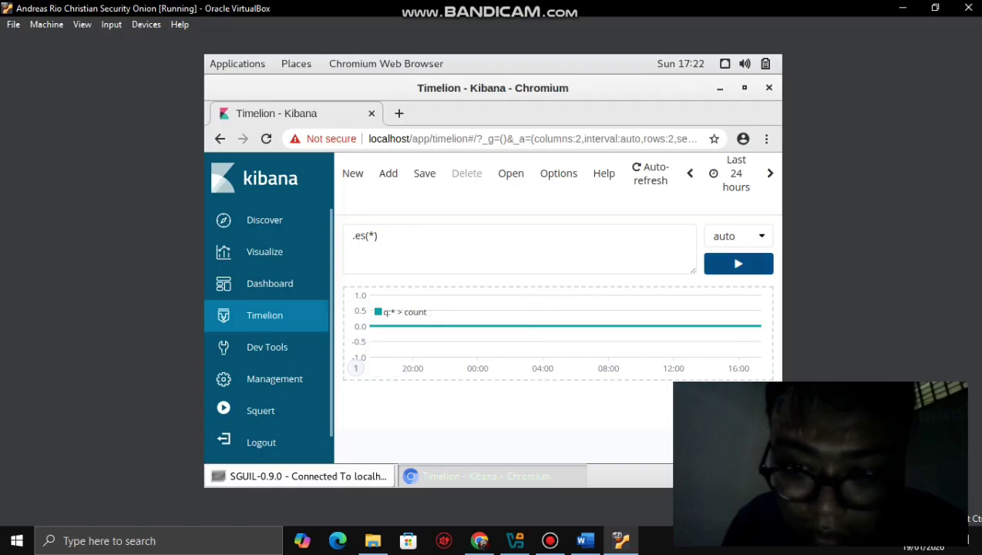
{"action": "left_click", "coordinate": [738, 263]}
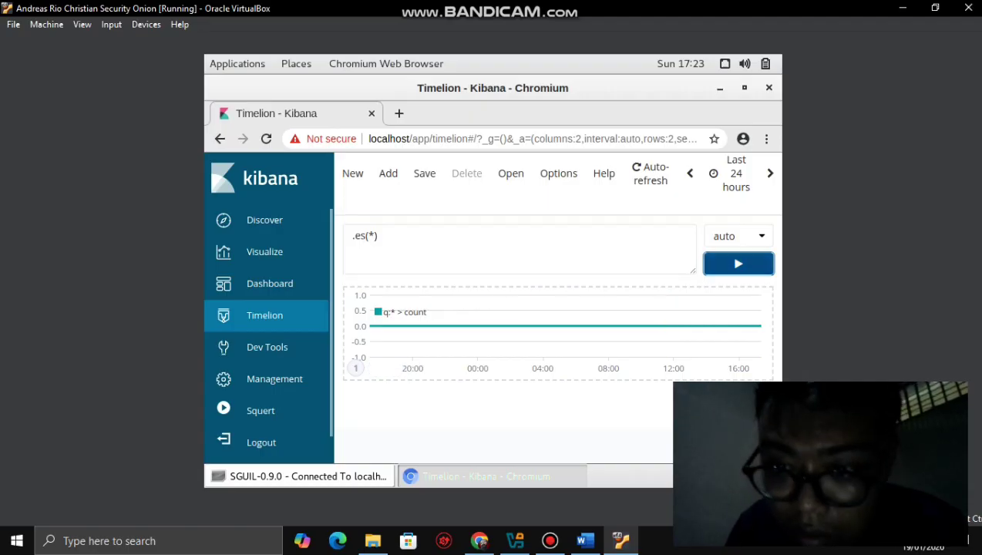
{"action": "left_click", "coordinate": [737, 264]}
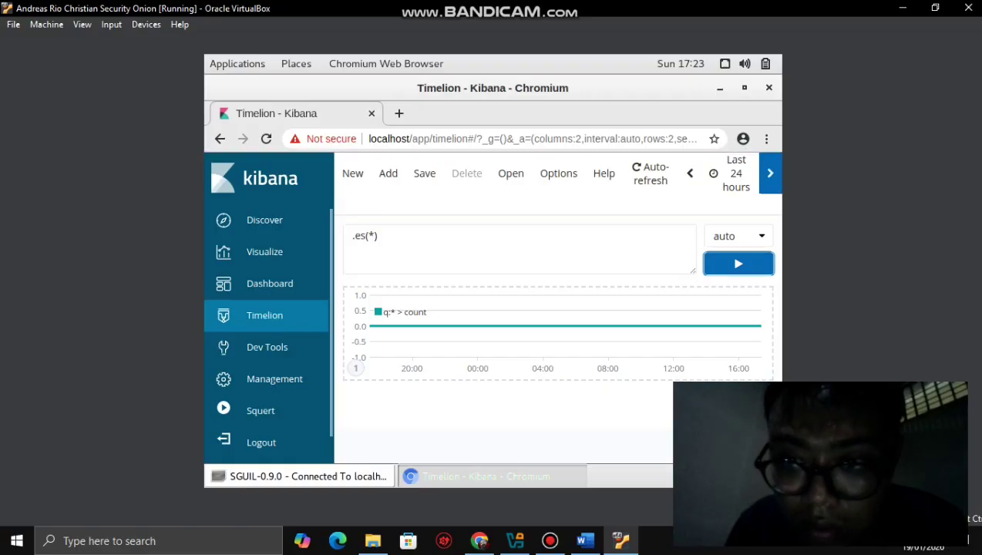
- Step the Timelion range back a day, add a second chart panel, then step back two more days
{"action": "left_click", "coordinate": [770, 173]}
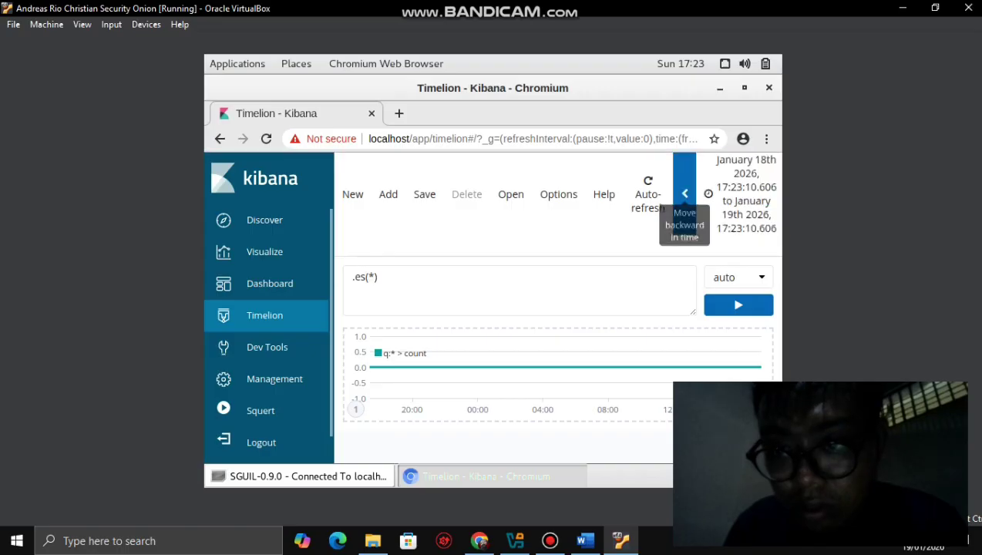
{"action": "left_click", "coordinate": [684, 193]}
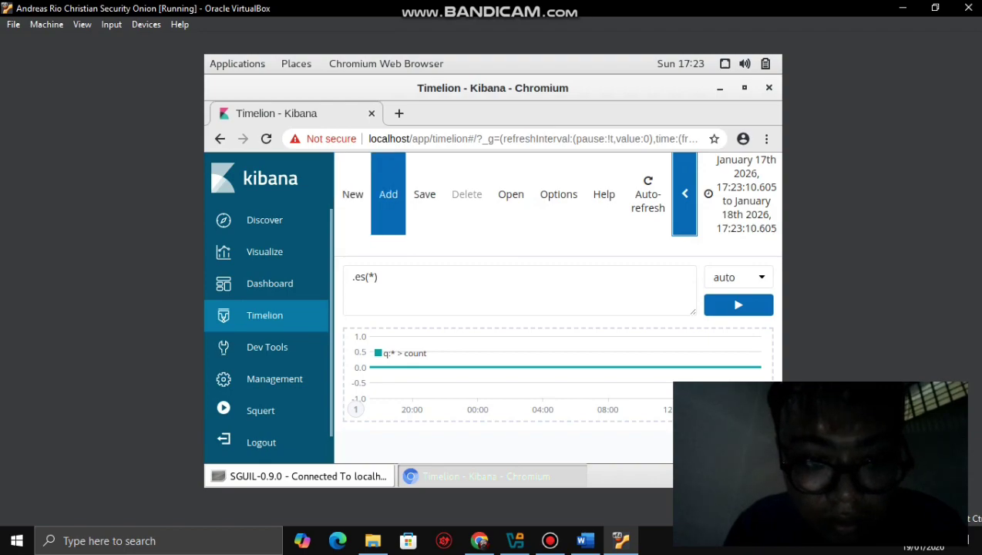
{"action": "left_click", "coordinate": [388, 194]}
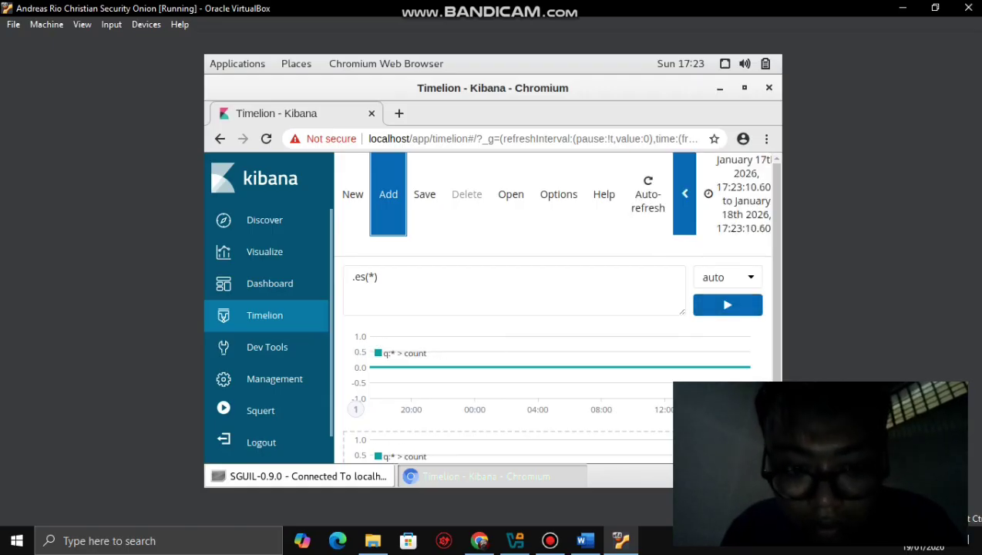
{"action": "left_click", "coordinate": [684, 193]}
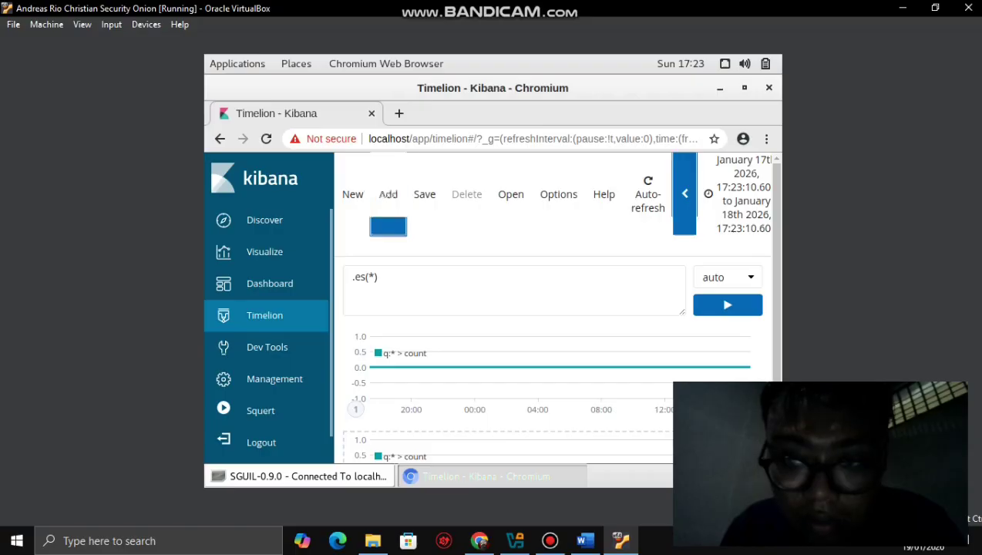
{"action": "left_click", "coordinate": [684, 193]}
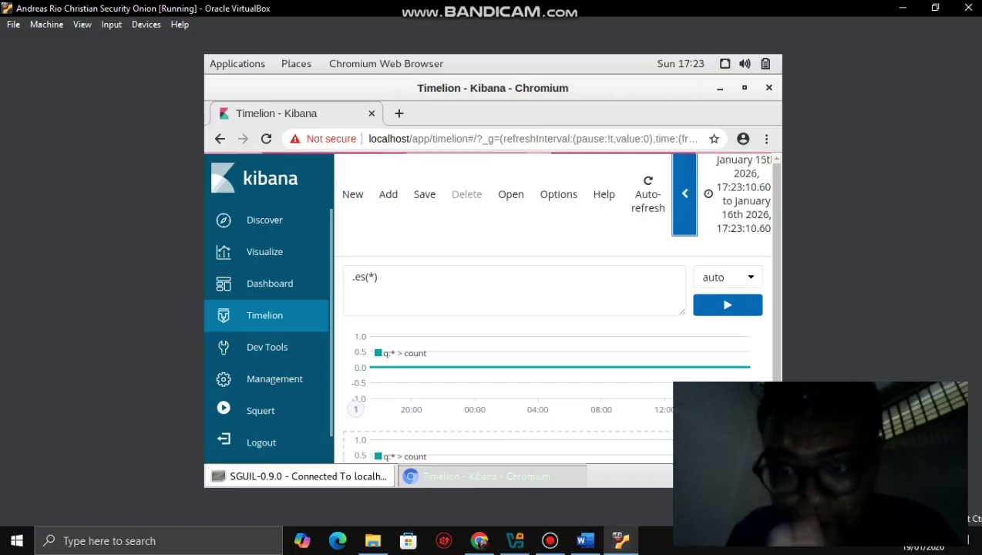
- Add a third chart panel and step the range back to January 13–14, 2026
{"action": "left_click", "coordinate": [387, 197]}
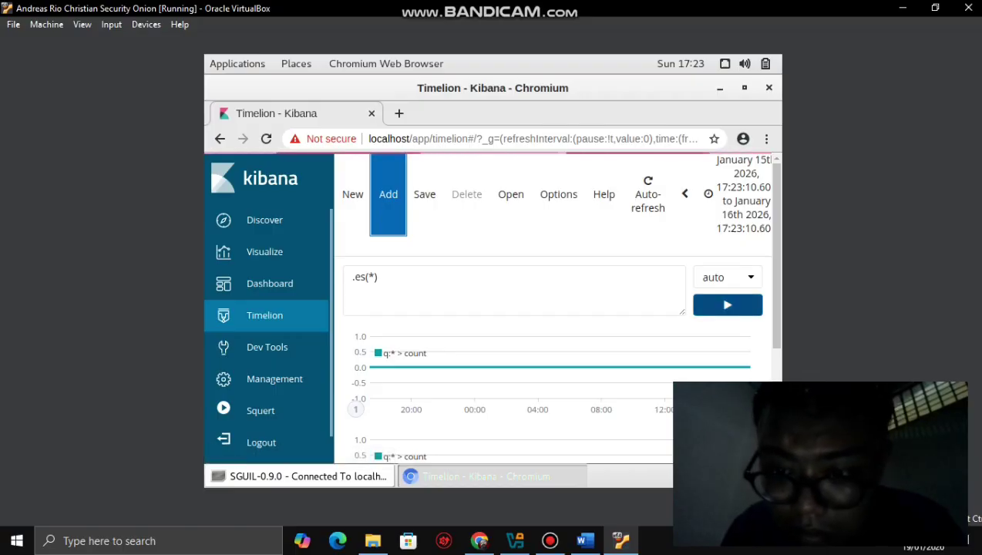
{"action": "scroll", "coordinate": [555, 308], "scroll_direction": "down", "scroll_amount": 3}
{"action": "scroll", "coordinate": [554, 309], "scroll_direction": "up", "scroll_amount": 3}
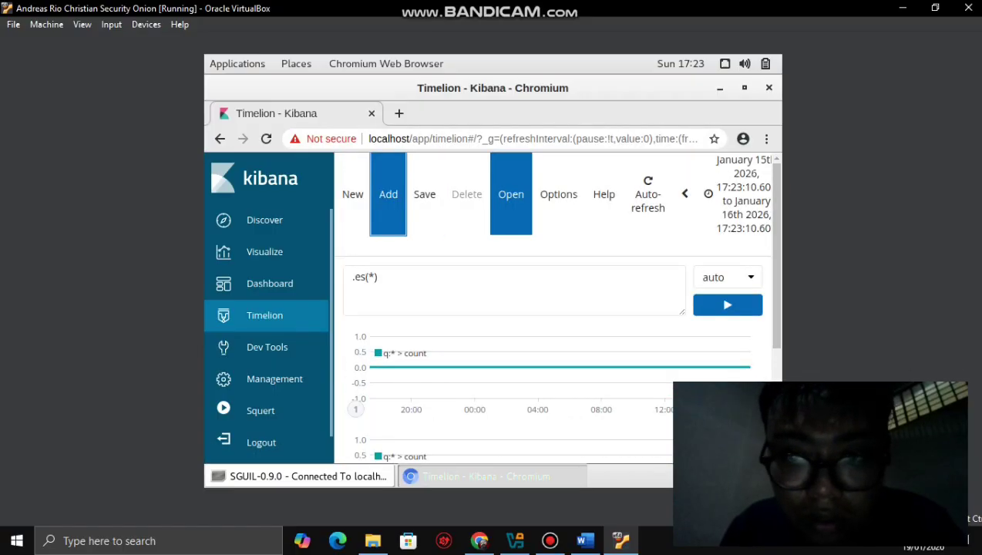
{"action": "left_click", "coordinate": [684, 193]}
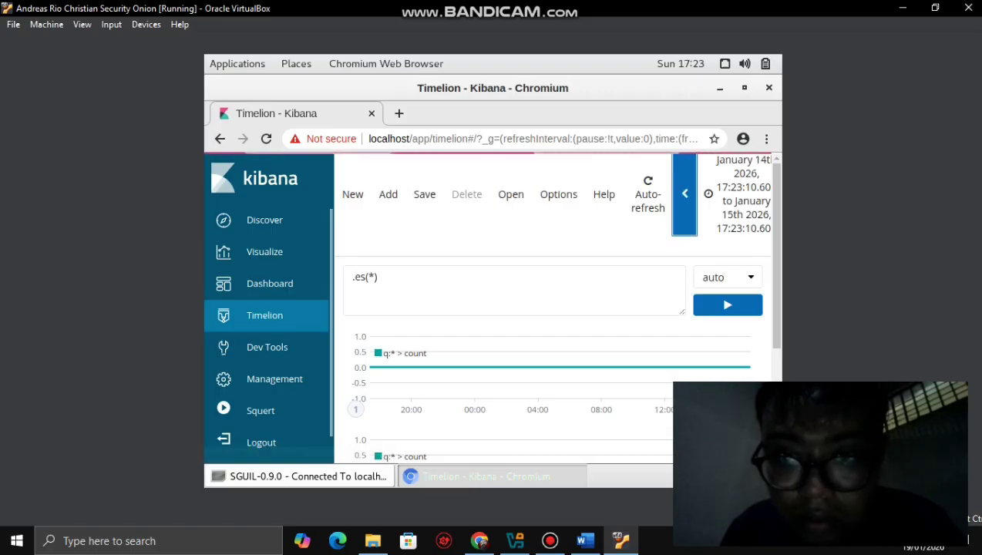
{"action": "left_click", "coordinate": [684, 193]}
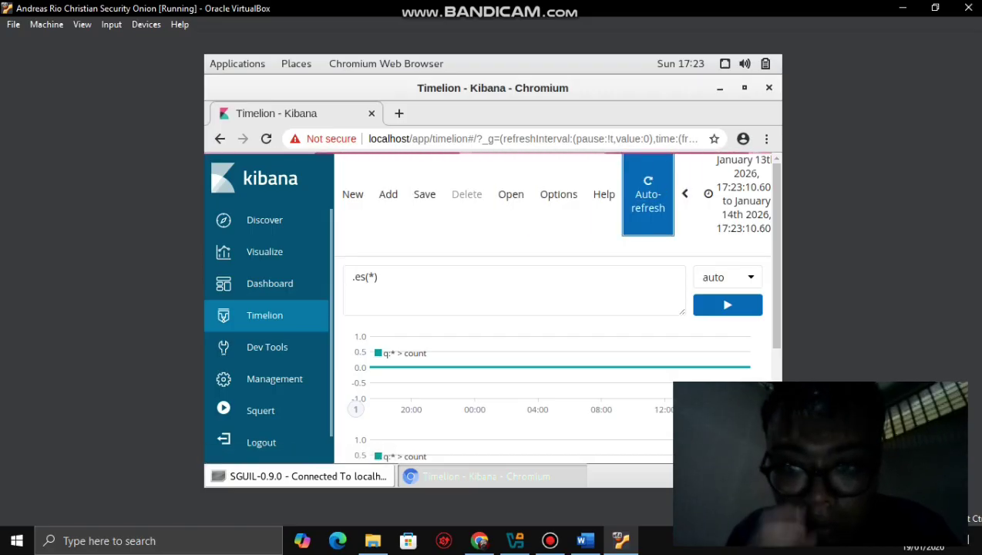
- Open the Absolute time picker and erase the existing From date with Backspace
{"action": "left_click", "coordinate": [647, 194]}
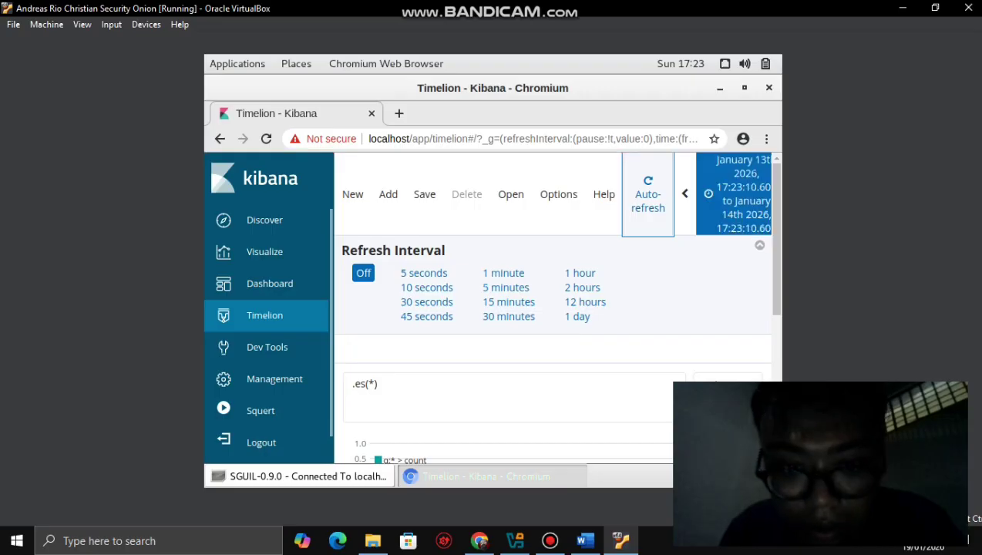
{"action": "left_click", "coordinate": [734, 194]}
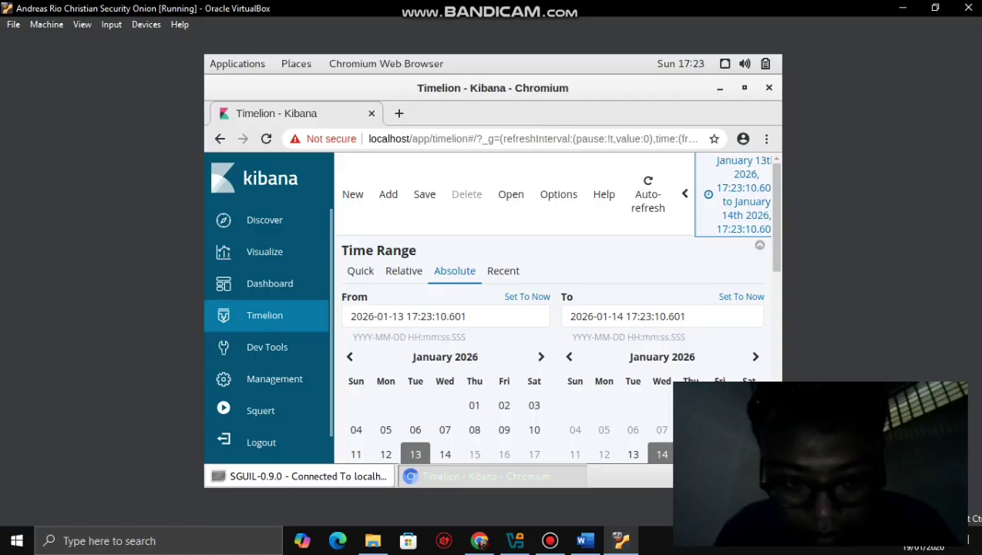
{"action": "left_click", "coordinate": [446, 316]}
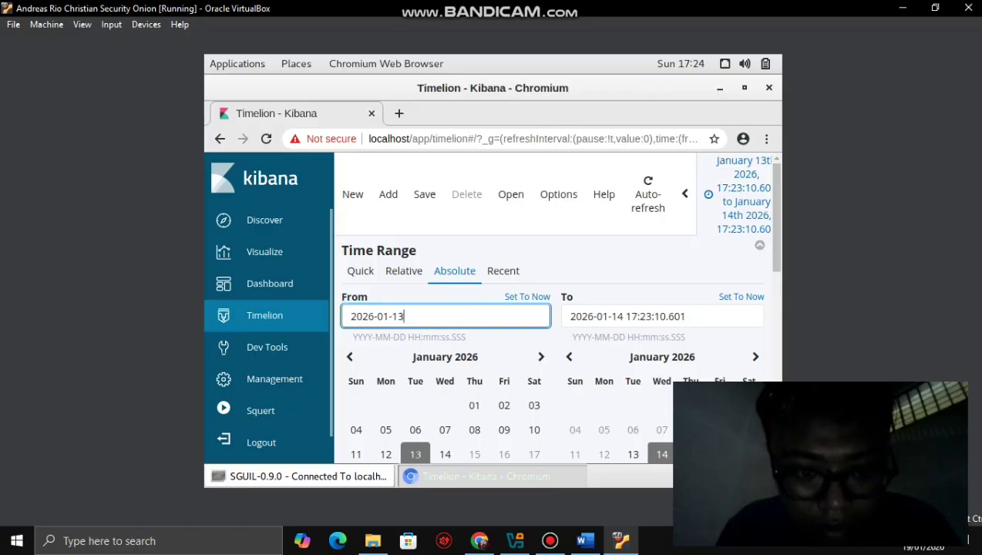
{"action": "key", "text": "BackSpace"}
{"action": "key", "text": "BackSpace"}
{"action": "key", "text": "BackSpace"}
{"action": "key", "text": "BackSpace"}
{"action": "key", "text": "BackSpace"}
{"action": "key", "text": "BackSpace"}
{"action": "key", "text": "BackSpace"}
{"action": "key", "text": "BackSpace"}
{"action": "key", "text": "BackSpace"}
{"action": "key", "text": "BackSpace"}
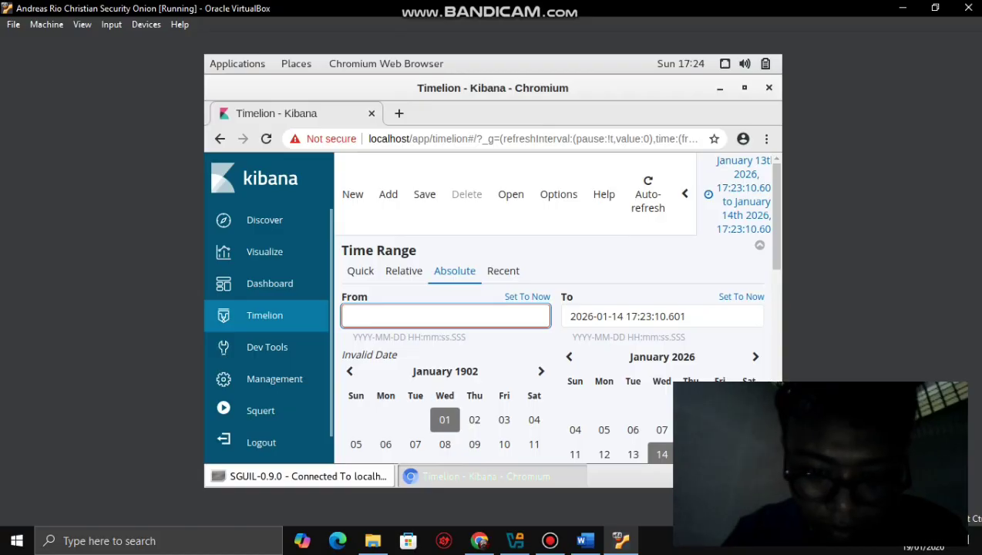
- Page the From calendar's year picker forward and choose the year 2020
{"action": "left_click", "coordinate": [444, 370]}
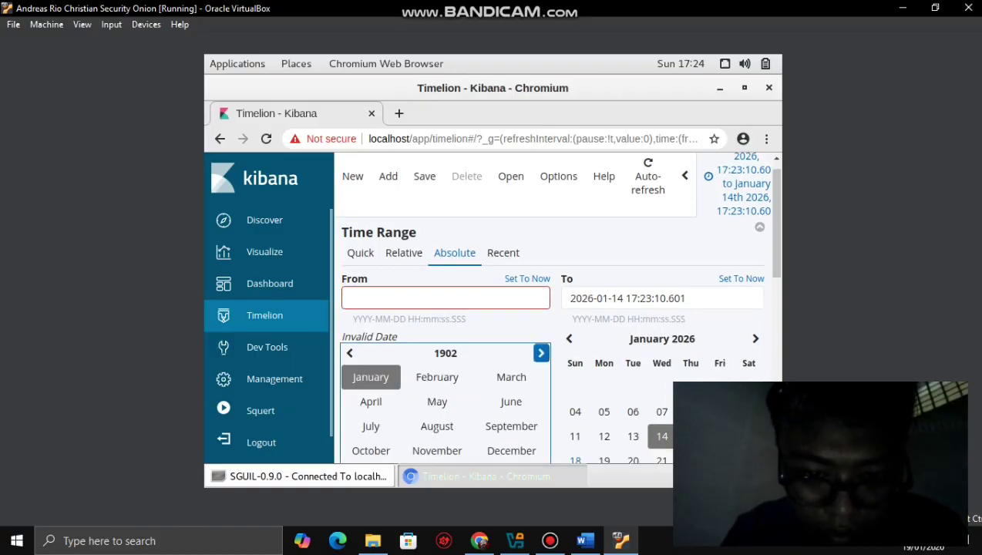
{"action": "left_click", "coordinate": [541, 353]}
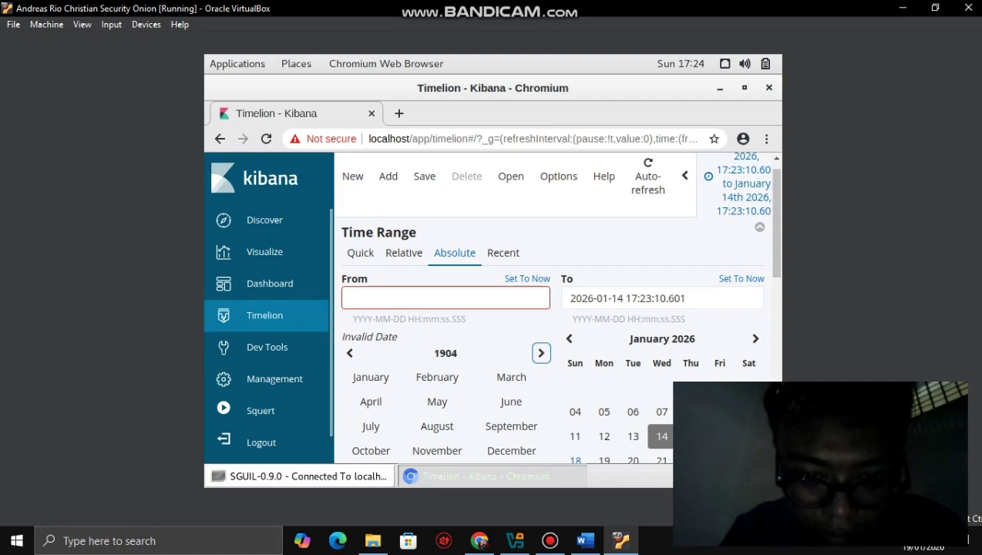
{"action": "left_click", "coordinate": [444, 353]}
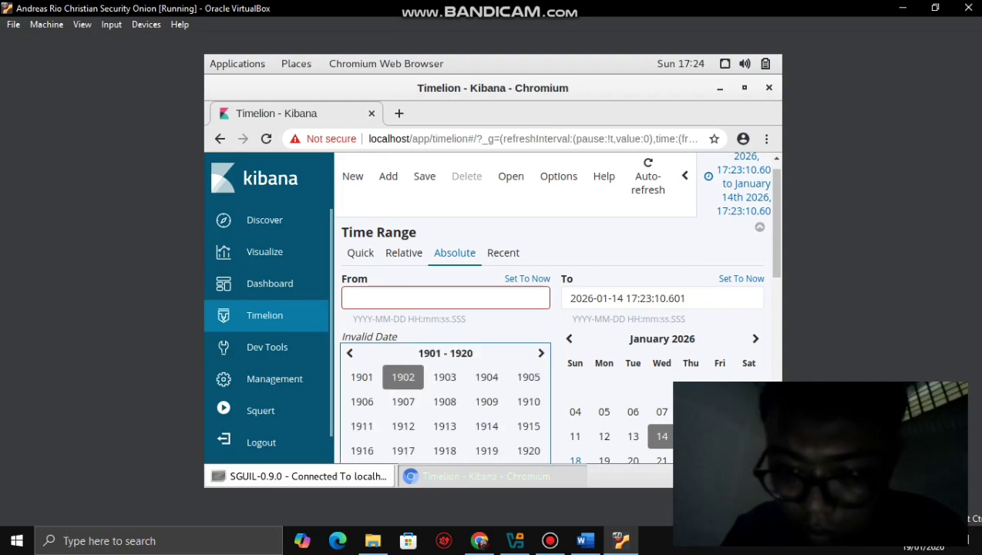
{"action": "scroll", "coordinate": [574, 271], "scroll_direction": "down", "scroll_amount": 3}
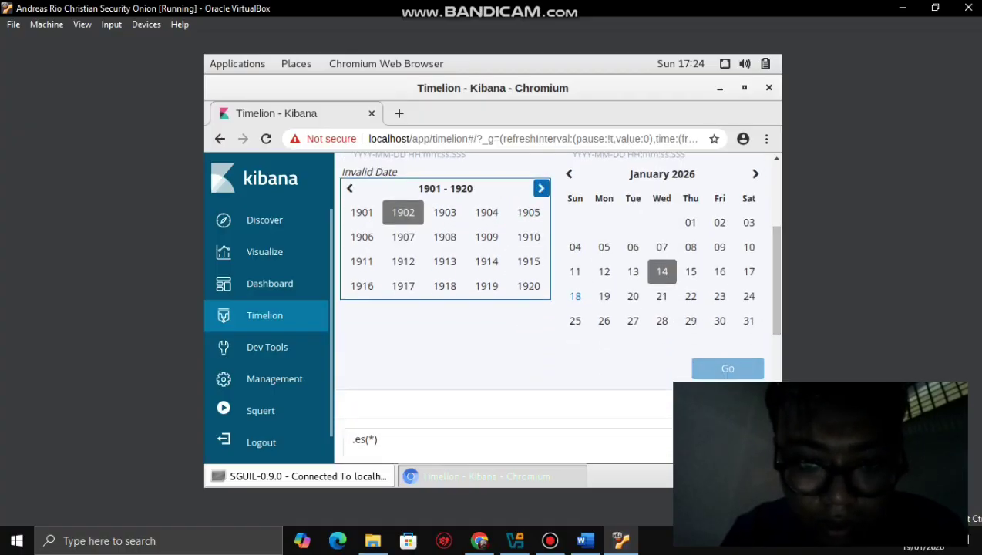
{"action": "left_click", "coordinate": [541, 188]}
{"action": "left_click", "coordinate": [541, 188]}
{"action": "left_click", "coordinate": [540, 188]}
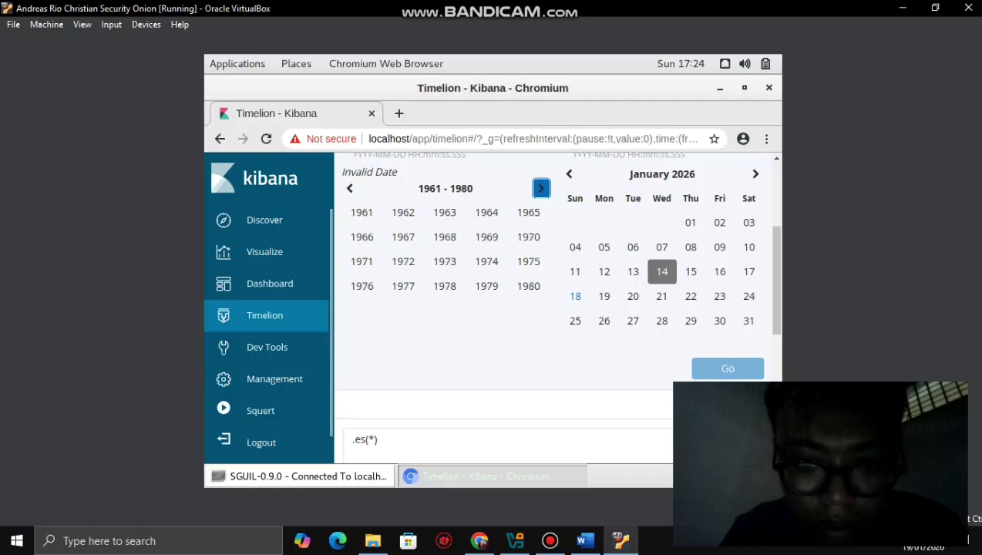
{"action": "left_click", "coordinate": [541, 188]}
{"action": "left_click", "coordinate": [541, 188]}
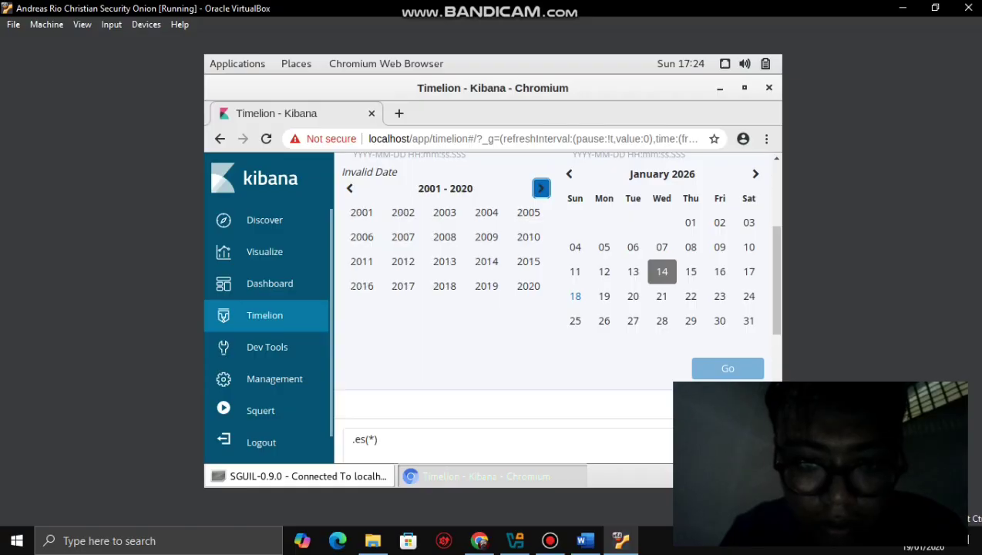
{"action": "left_click", "coordinate": [527, 286]}
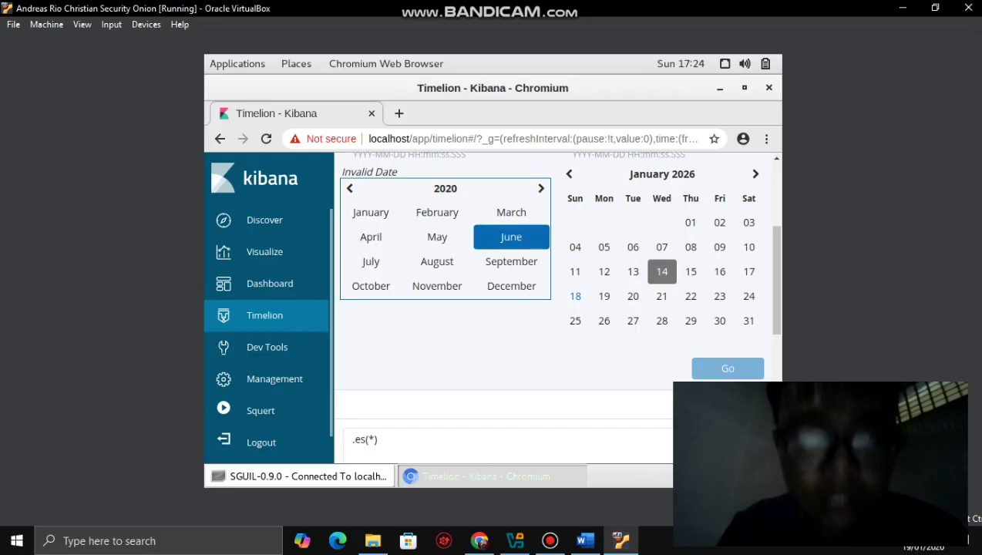
- Set the range from June 11, 2020 to January 18, 2026 and draw the charts
{"action": "left_click", "coordinate": [510, 237]}
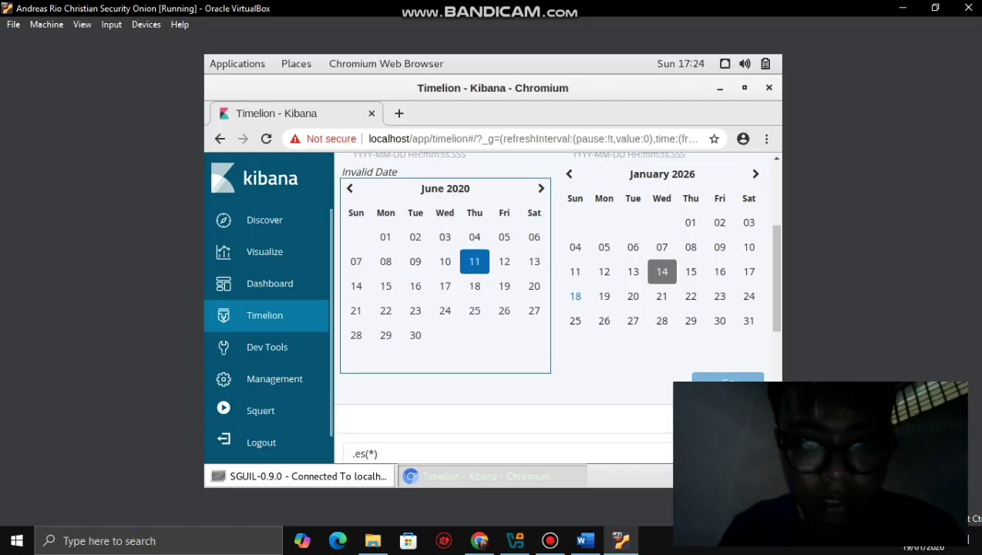
{"action": "left_click", "coordinate": [474, 261]}
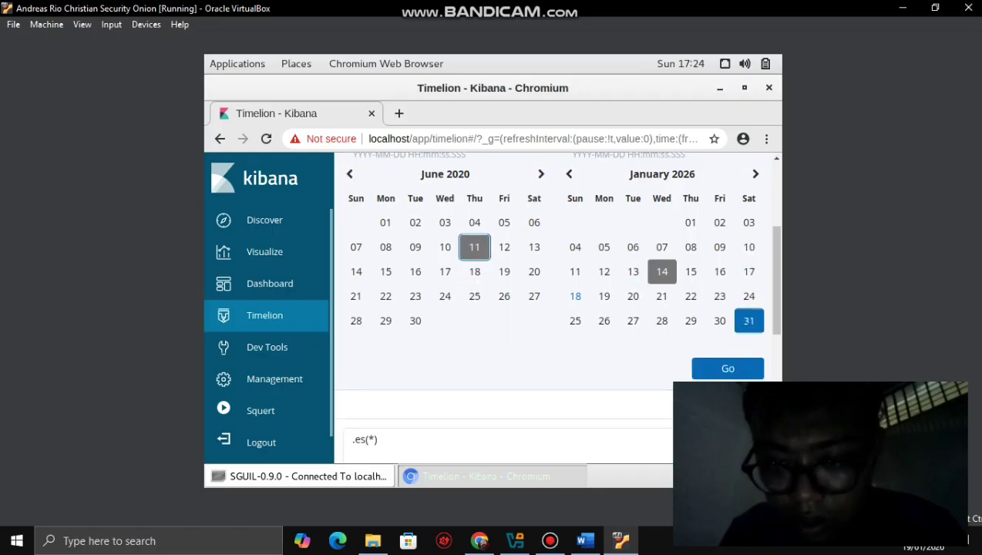
{"action": "left_click", "coordinate": [575, 296]}
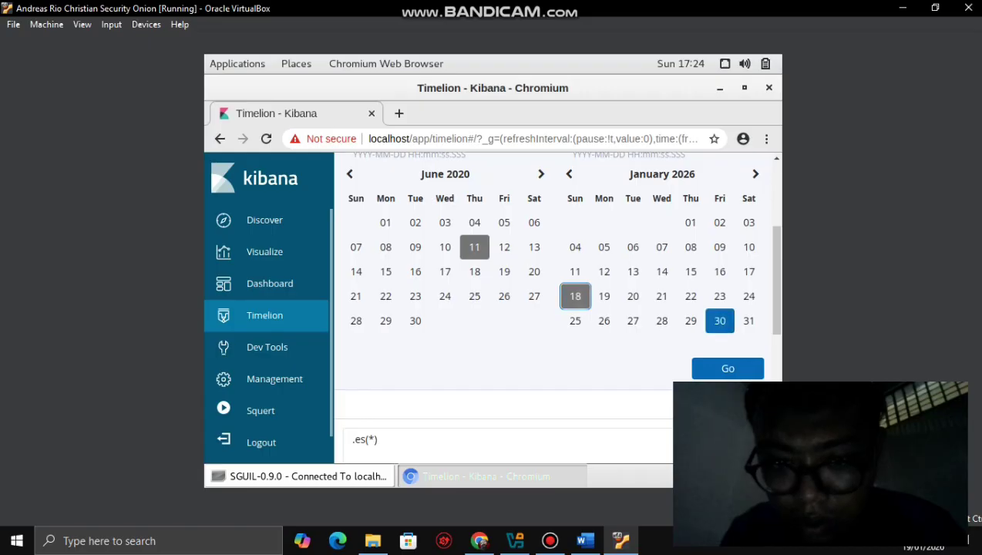
{"action": "left_click", "coordinate": [727, 368]}
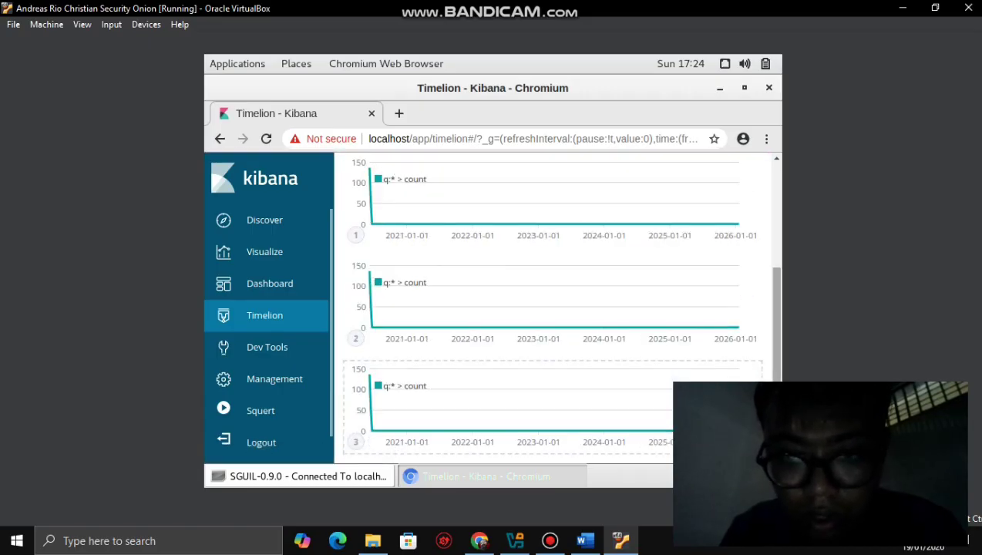
- Re-run the Timelion expression, check the lab document, then open Kibana's Dashboard section
{"action": "scroll", "coordinate": [555, 308], "scroll_direction": "up", "scroll_amount": 3}
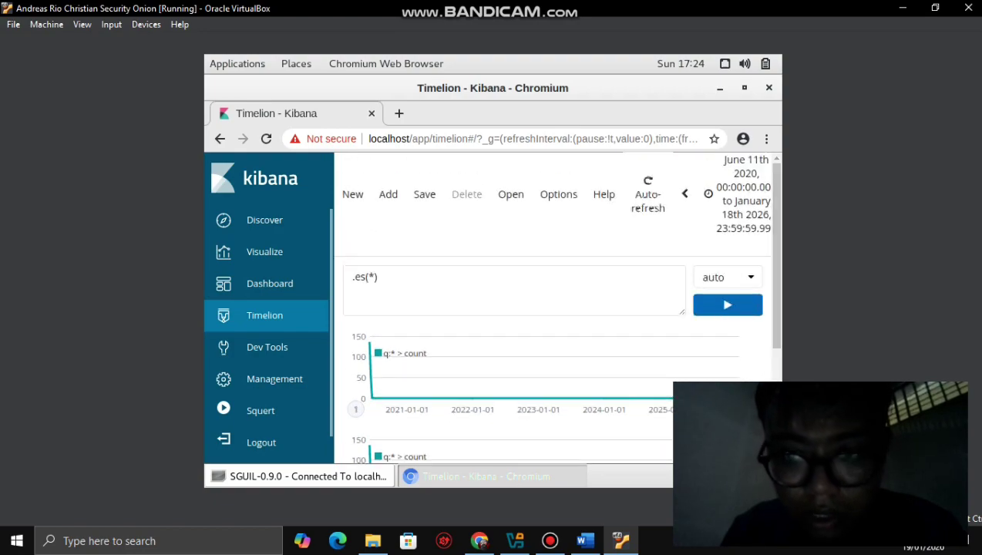
{"action": "left_click", "coordinate": [727, 305]}
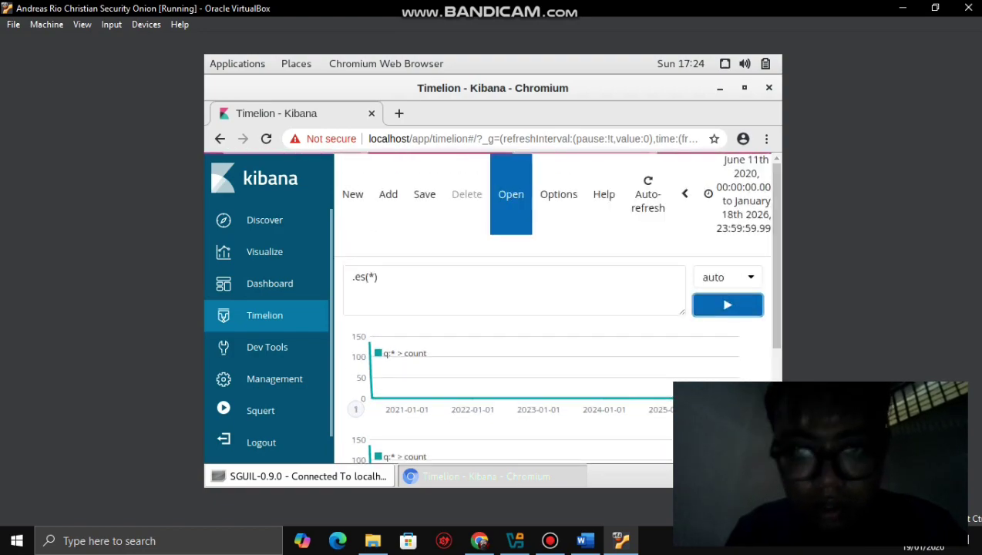
{"action": "left_click", "coordinate": [585, 540]}
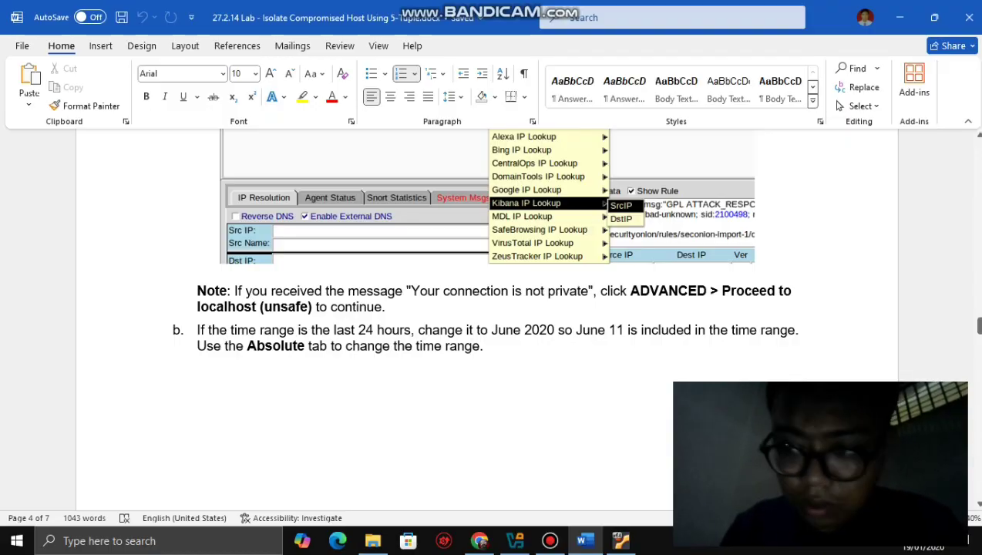
{"action": "left_click_drag", "start_coordinate": [977, 325], "coordinate": [978, 355]}
{"action": "left_click", "coordinate": [621, 541]}
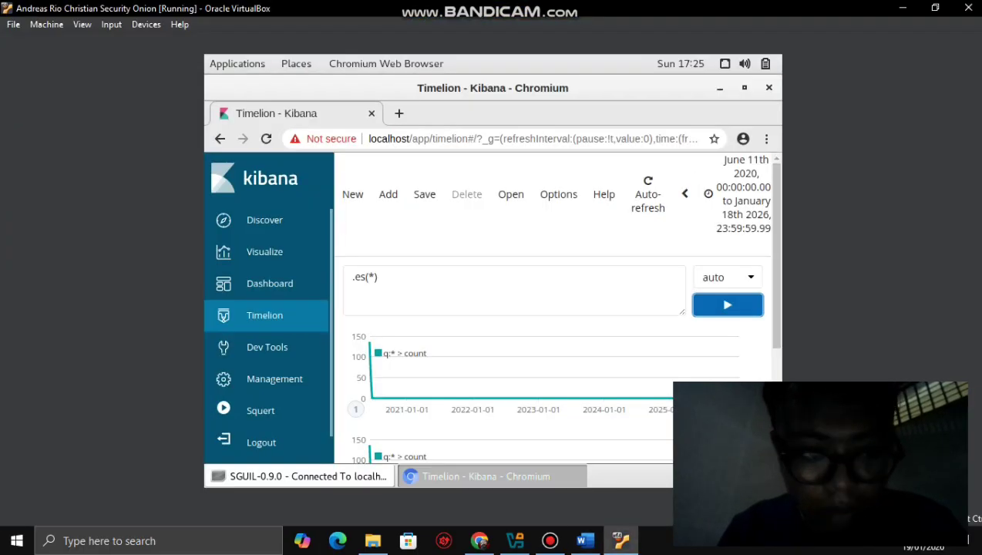
{"action": "left_click", "coordinate": [266, 283]}
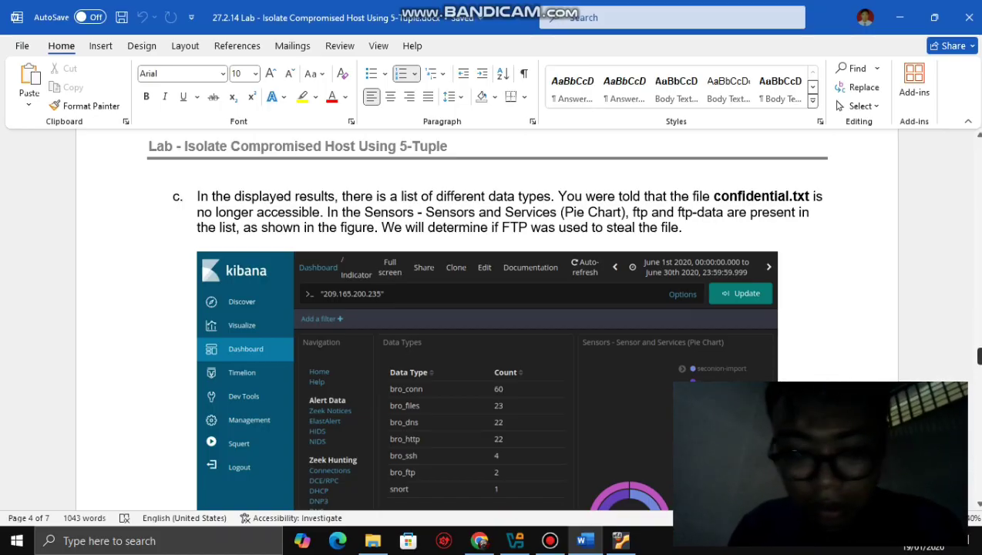
- Review the lab instructions in Word and return to Kibana in the VM
{"action": "scroll", "coordinate": [487, 323], "scroll_direction": "down", "scroll_amount": 3}
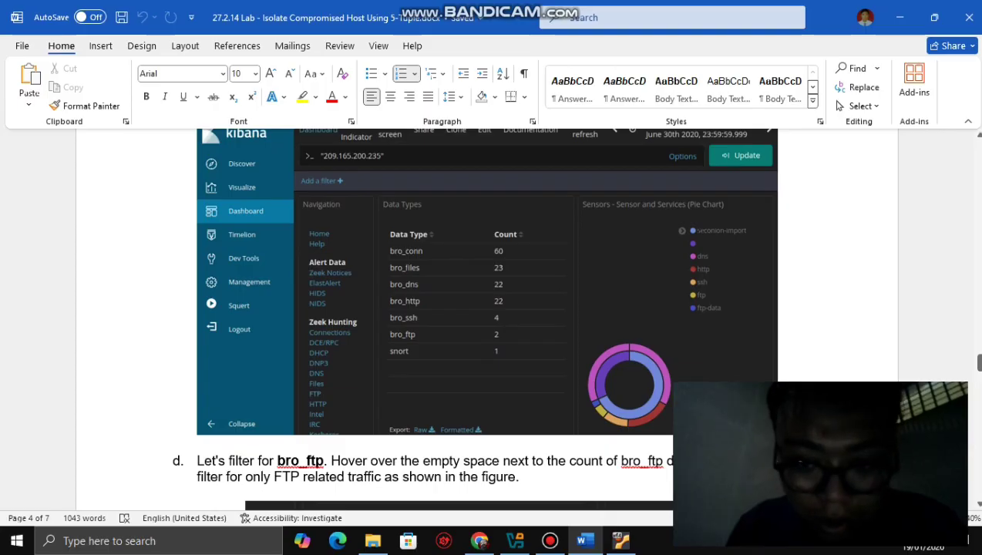
{"action": "left_click_drag", "start_coordinate": [978, 362], "coordinate": [978, 355]}
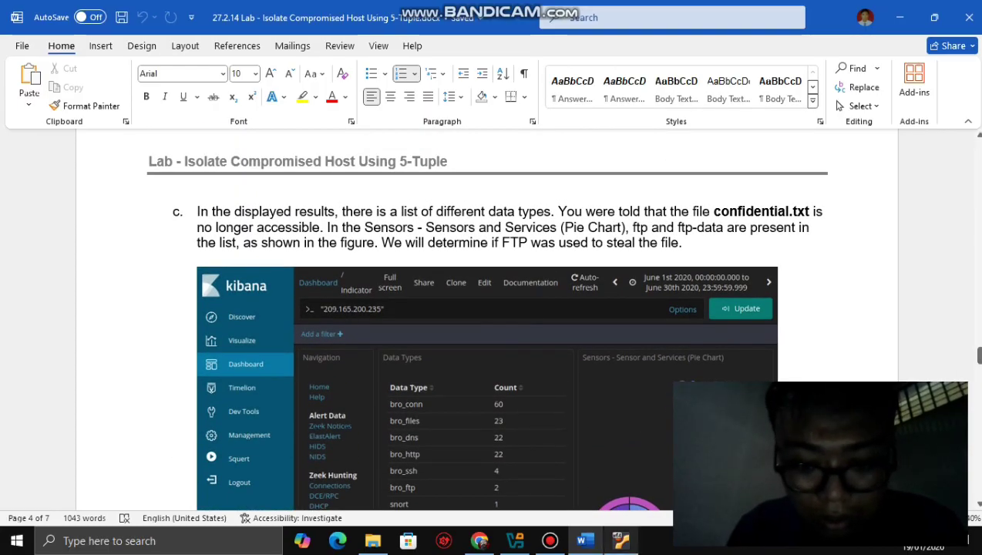
{"action": "left_click", "coordinate": [621, 541]}
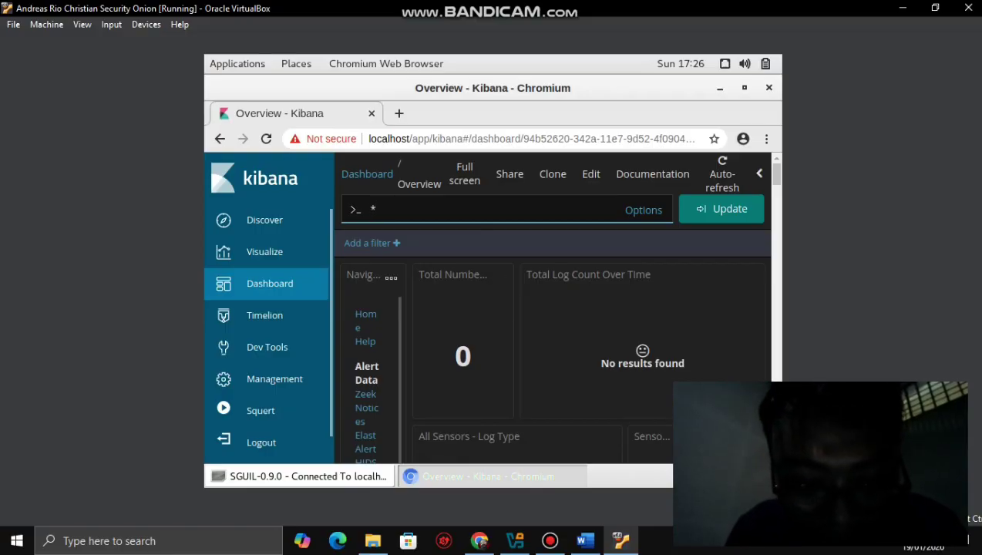
{"action": "left_click", "coordinate": [585, 540]}
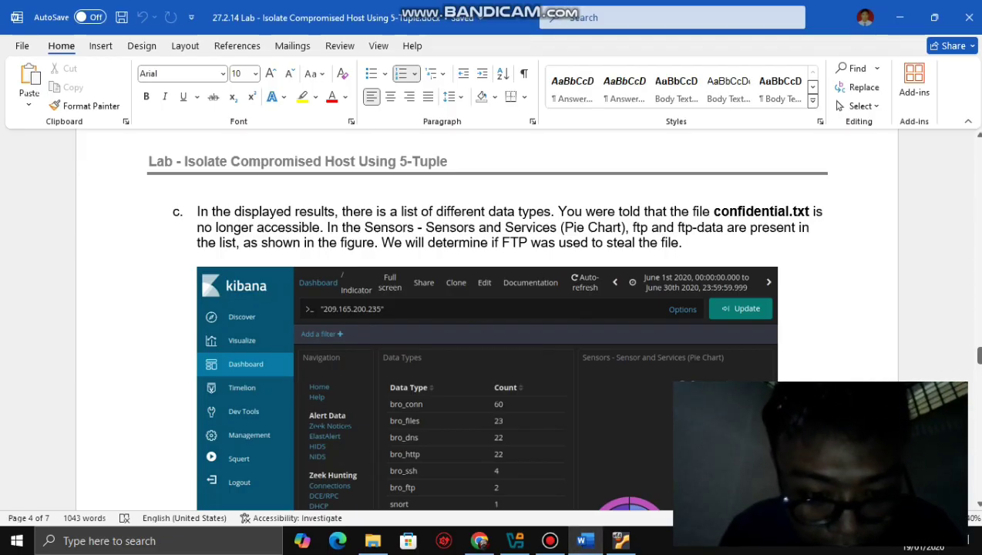
{"action": "left_click", "coordinate": [620, 540]}
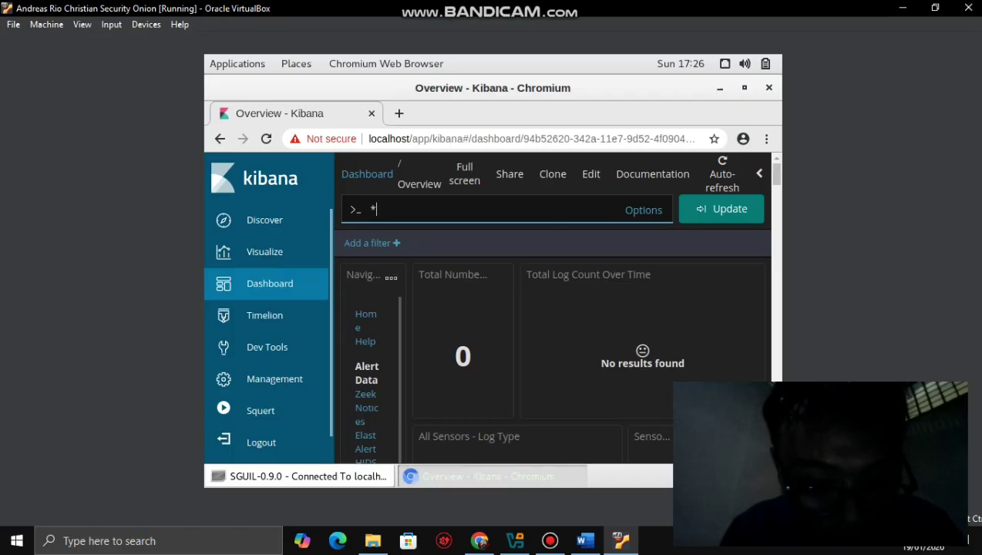
- Apply the catch-all query on the Overview dashboard, yielding 0 results, and scroll the Navigation panel
{"action": "scroll", "coordinate": [369, 362], "scroll_direction": "down", "scroll_amount": 2}
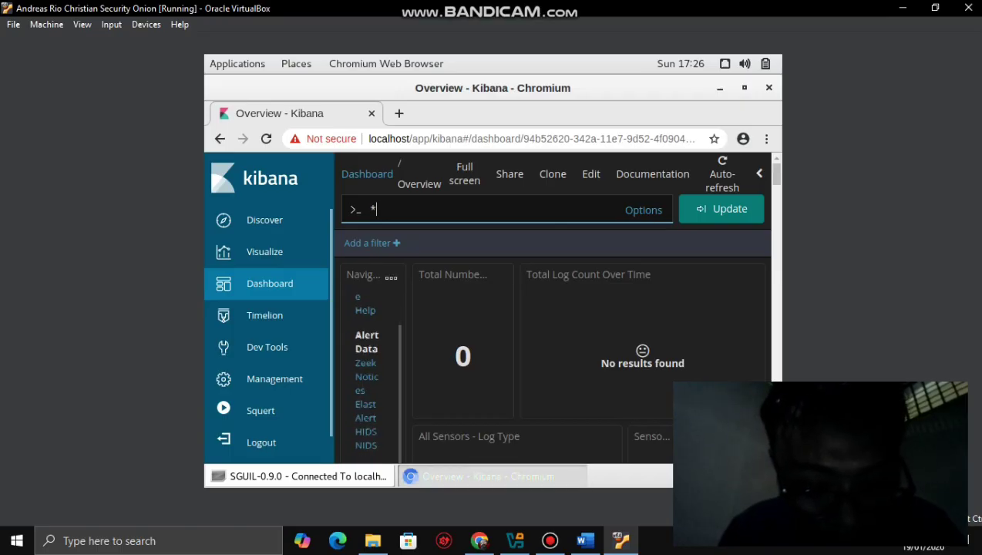
{"action": "left_click", "coordinate": [372, 362]}
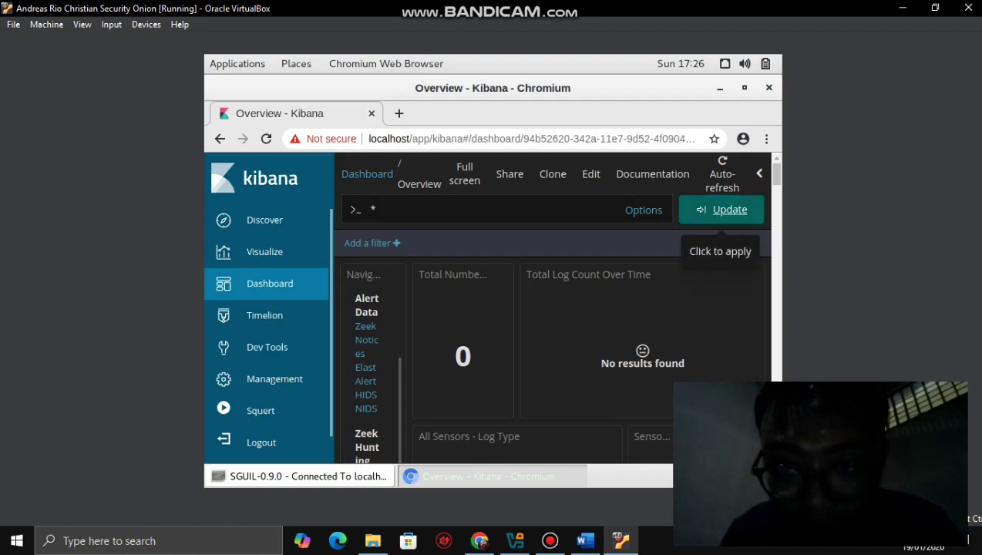
{"action": "left_click", "coordinate": [721, 209]}
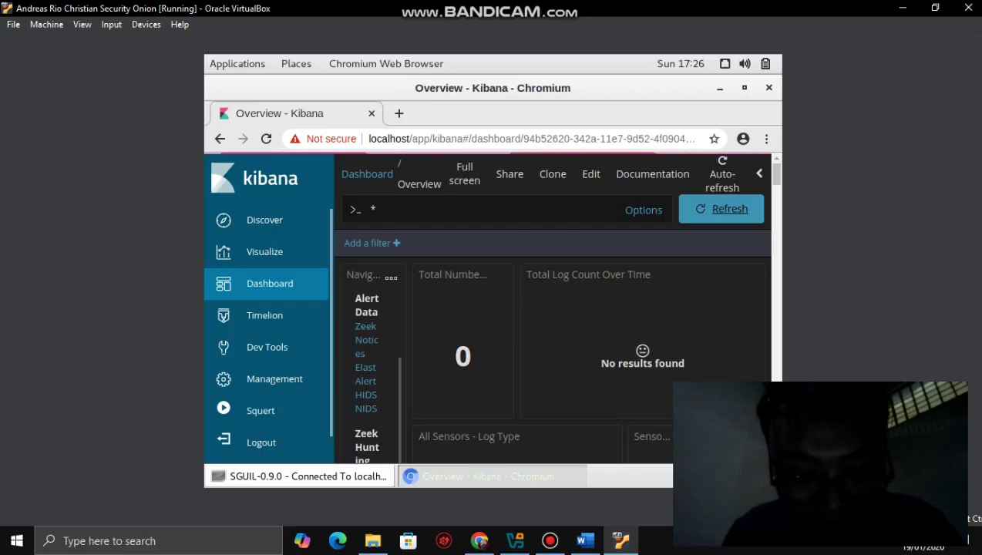
{"action": "scroll", "coordinate": [368, 378], "scroll_direction": "down", "scroll_amount": 2}
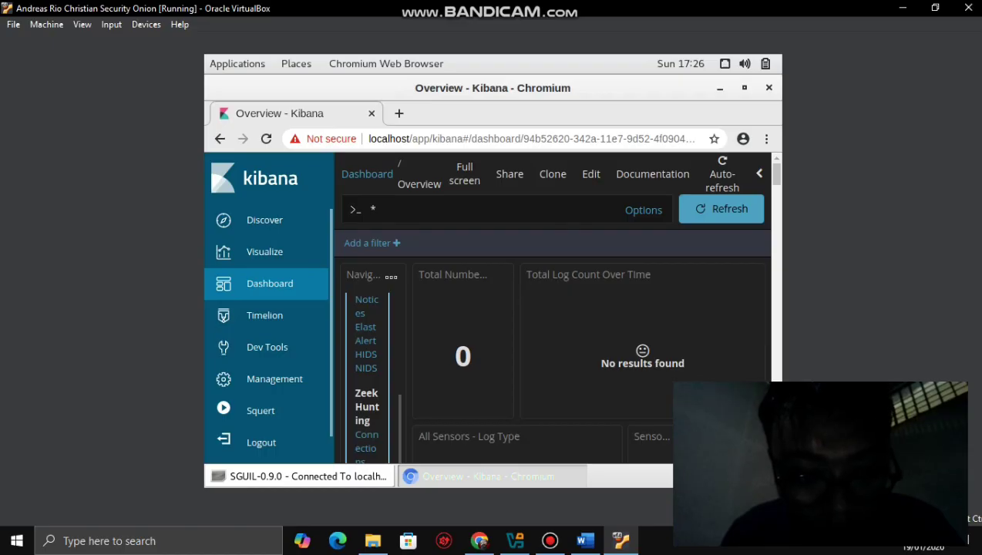
{"action": "left_click", "coordinate": [390, 276]}
{"action": "key", "text": "Escape"}
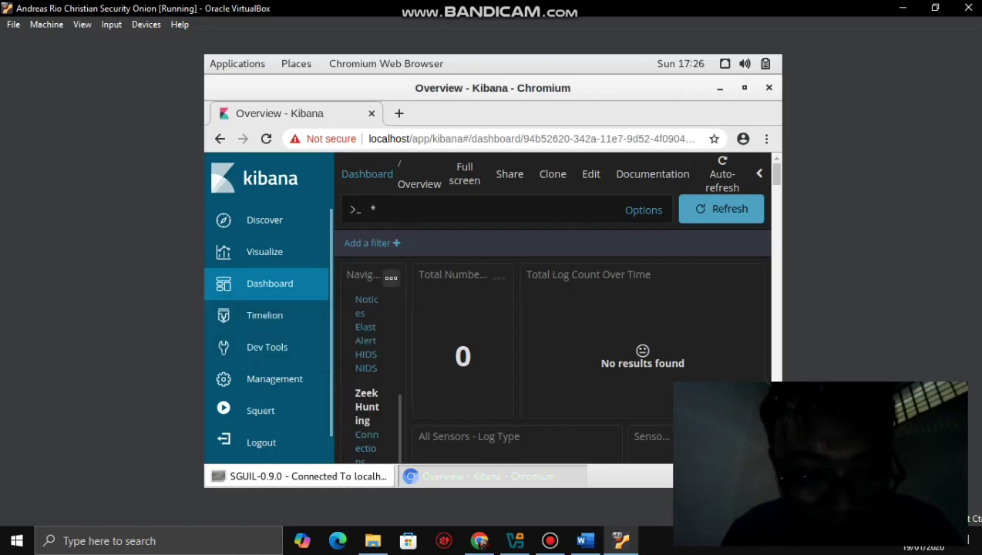
{"action": "scroll", "coordinate": [368, 370], "scroll_direction": "up", "scroll_amount": 3}
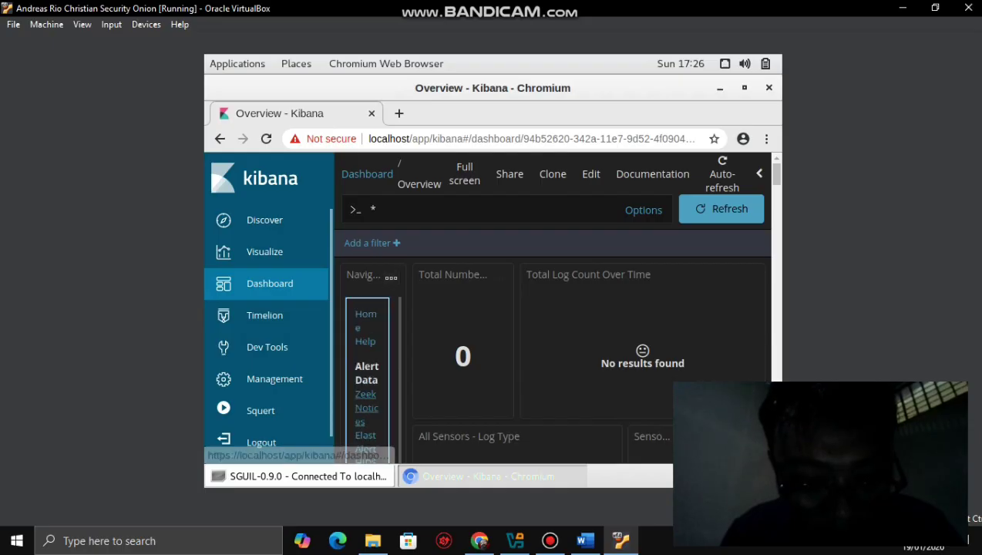
- Open Zeek Notices, apply the query showing count 0 and no results, then reopen its link
{"action": "left_click", "coordinate": [366, 406]}
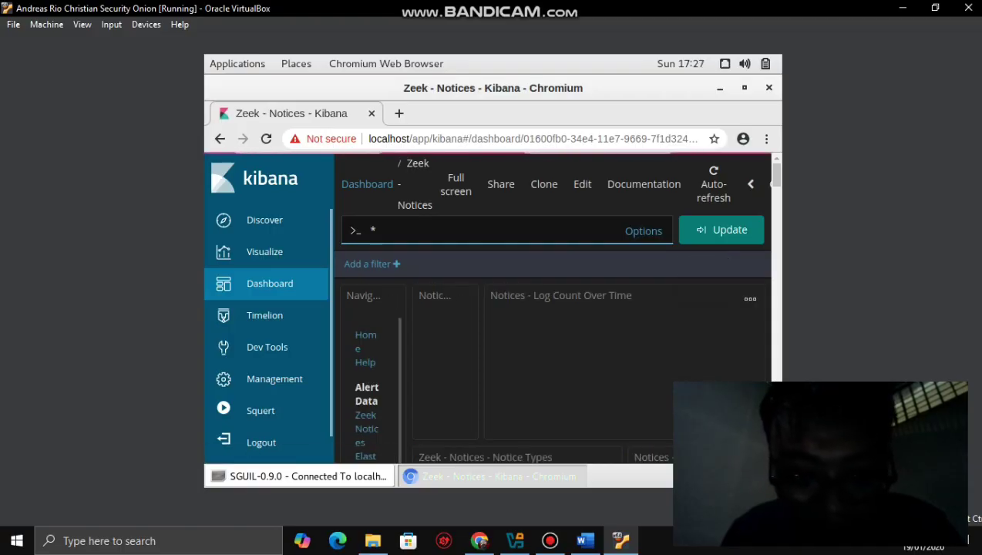
{"action": "left_click", "coordinate": [724, 229]}
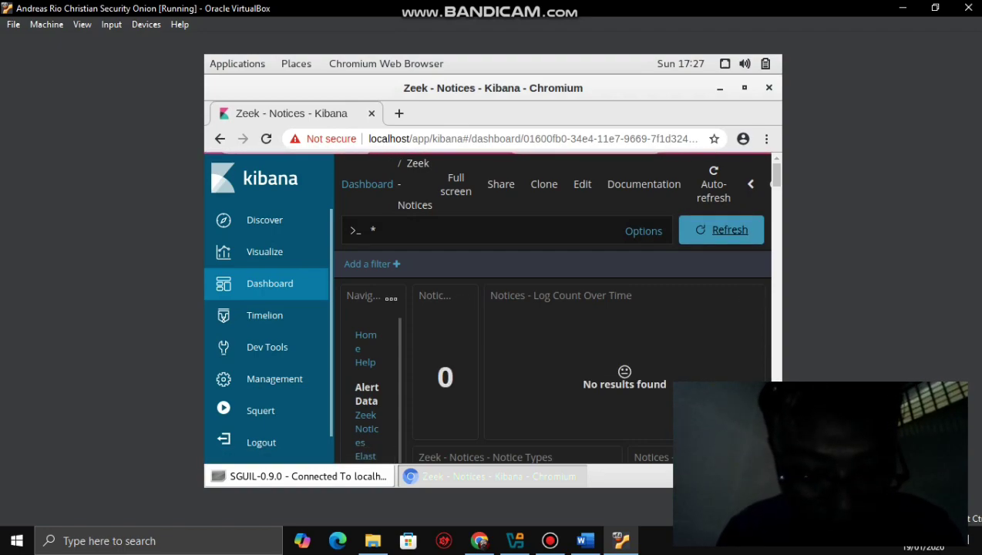
{"action": "scroll", "coordinate": [368, 377], "scroll_direction": "down", "scroll_amount": 1}
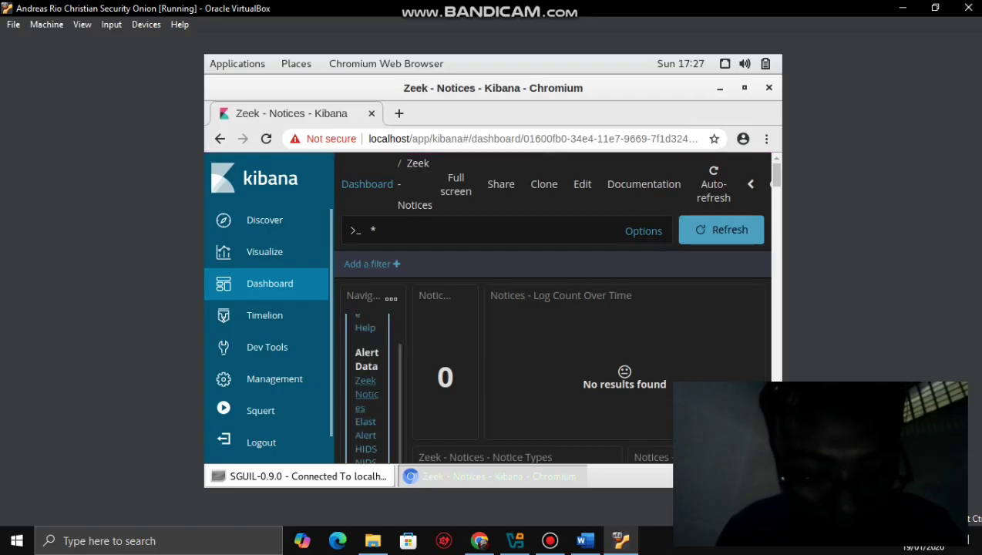
{"action": "left_click", "coordinate": [366, 393]}
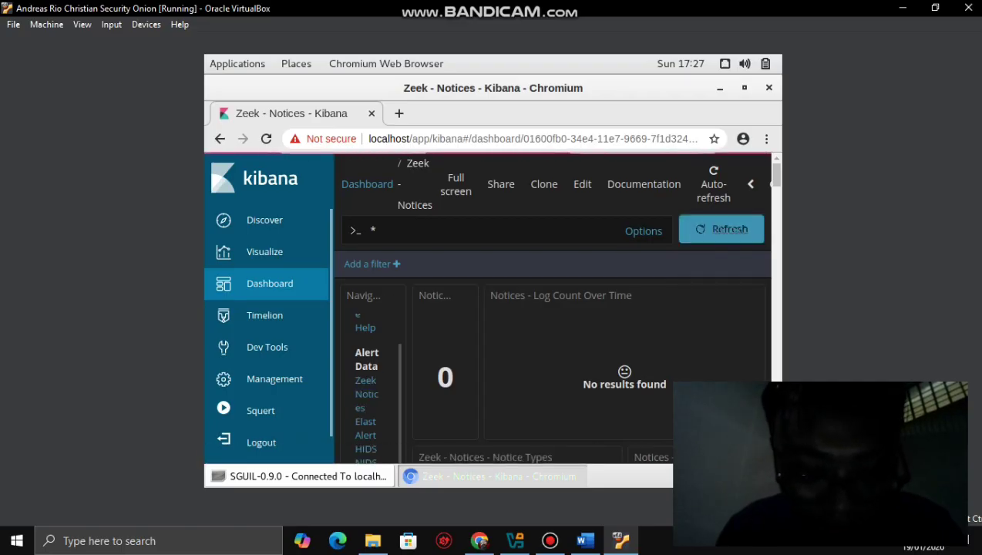
- Read step d and its screenshot in the lab document, then return to the Security Onion VM
{"action": "left_click", "coordinate": [585, 540]}
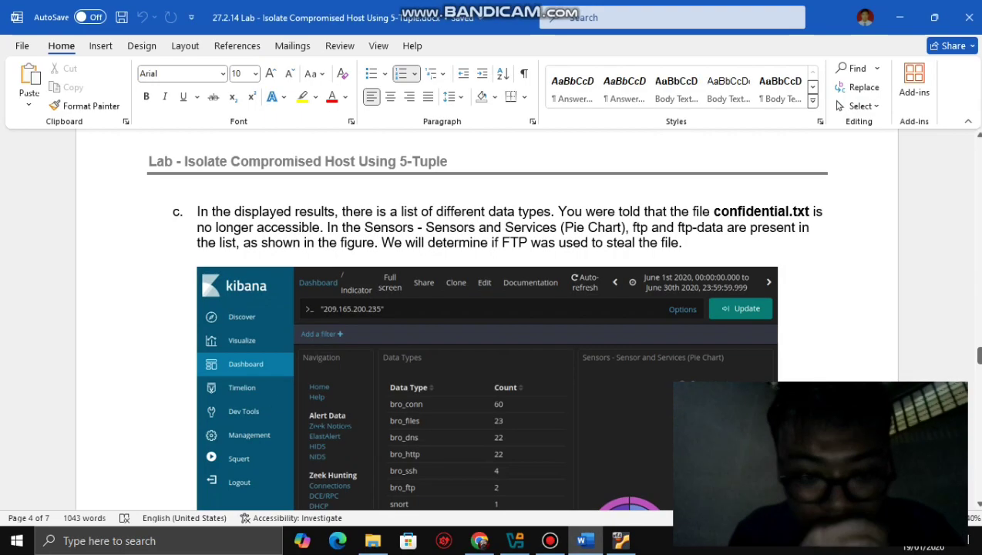
{"action": "scroll", "coordinate": [491, 308], "scroll_direction": "down", "scroll_amount": 5}
{"action": "left_click", "coordinate": [459, 437]}
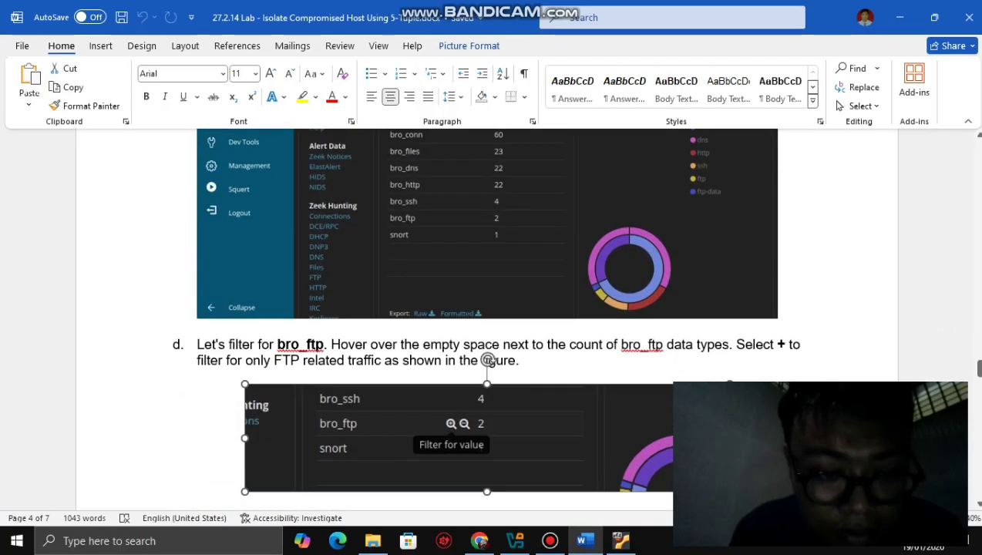
{"action": "left_click", "coordinate": [276, 345]}
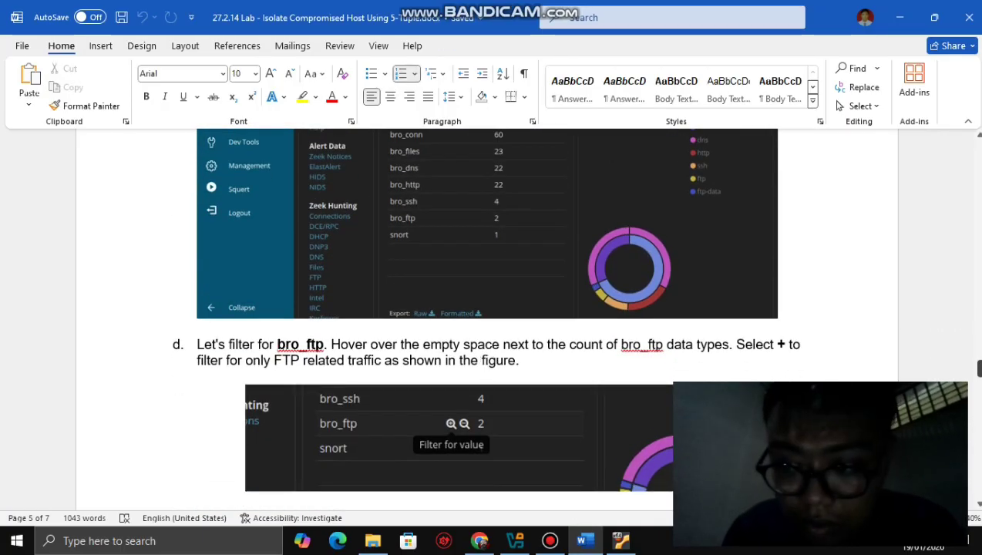
{"action": "left_click_drag", "start_coordinate": [978, 369], "coordinate": [978, 363]}
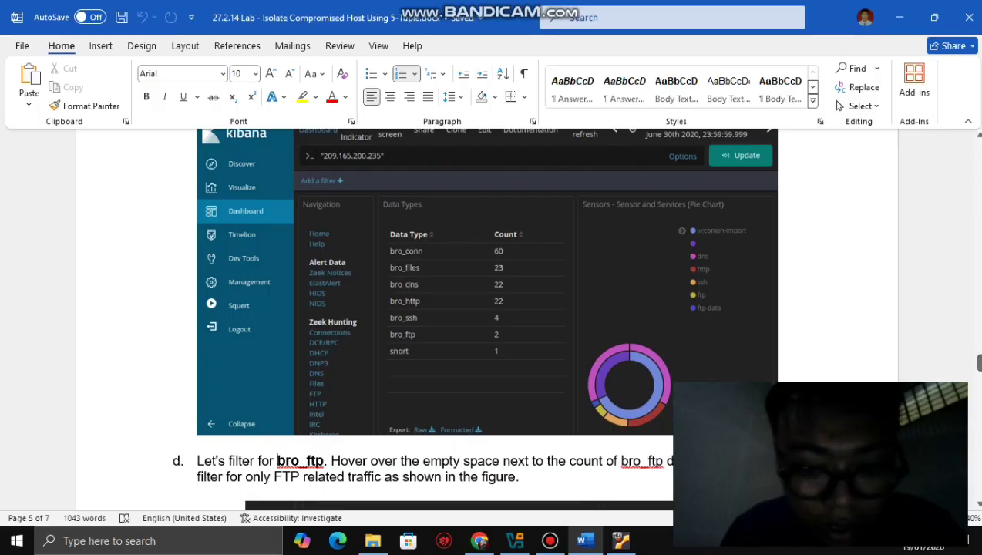
{"action": "left_click", "coordinate": [620, 540]}
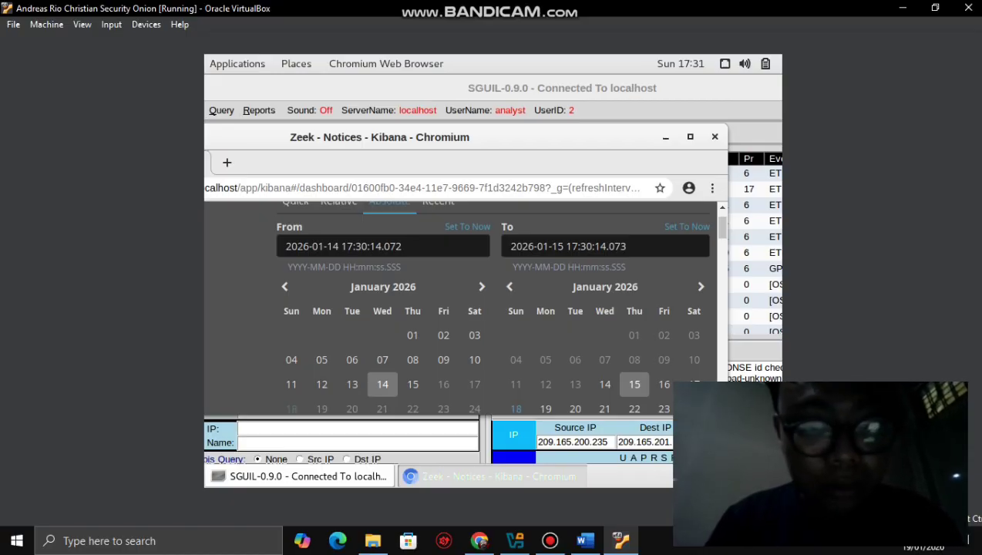
- Erase the From date and switch the start calendar to year selection
{"action": "left_click", "coordinate": [402, 246]}
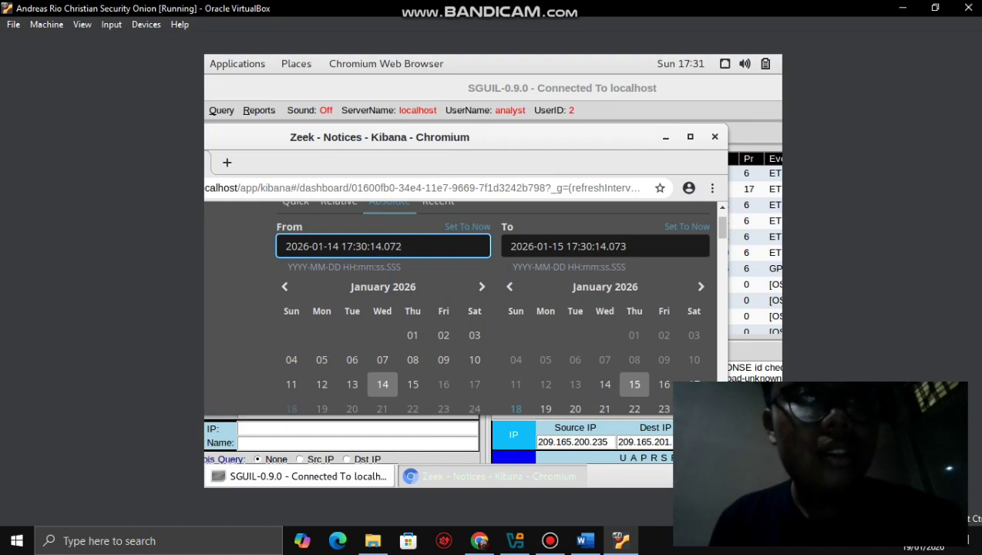
{"action": "key", "text": "BackSpace"}
{"action": "key", "text": "BackSpace"}
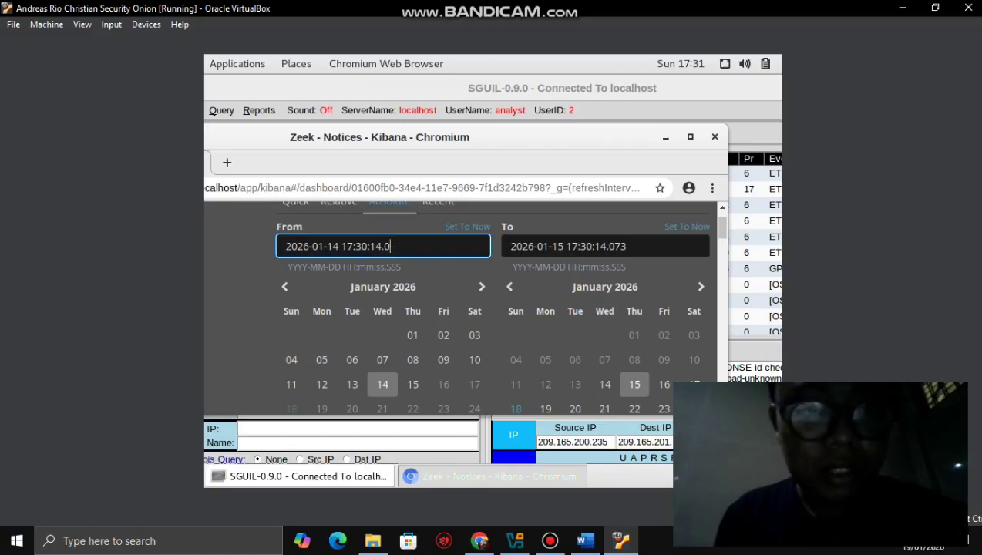
{"action": "key", "text": "BackSpace"}
{"action": "key", "text": "BackSpace"}
{"action": "key", "text": "BackSpace"}
{"action": "key", "text": "BackSpace"}
{"action": "key", "text": "BackSpace"}
{"action": "key", "text": "BackSpace"}
{"action": "key", "text": "BackSpace"}
{"action": "key", "text": "BackSpace"}
{"action": "key", "text": "BackSpace"}
{"action": "key", "text": "BackSpace"}
{"action": "key", "text": "BackSpace"}
{"action": "key", "text": "BackSpace"}
{"action": "key", "text": "BackSpace"}
{"action": "key", "text": "BackSpace"}
{"action": "key", "text": "BackSpace"}
{"action": "key", "text": "BackSpace"}
{"action": "key", "text": "BackSpace"}
{"action": "key", "text": "BackSpace"}
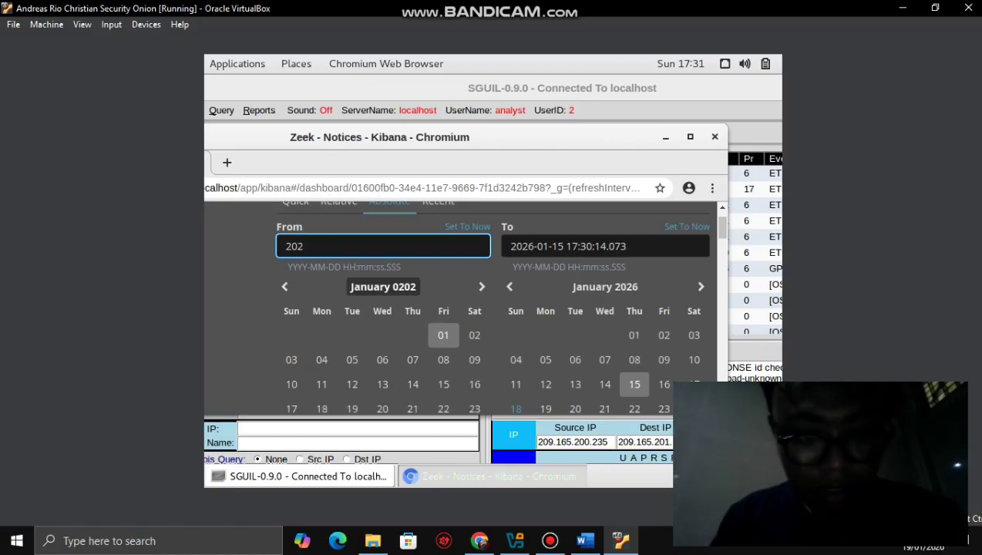
{"action": "left_click", "coordinate": [383, 287]}
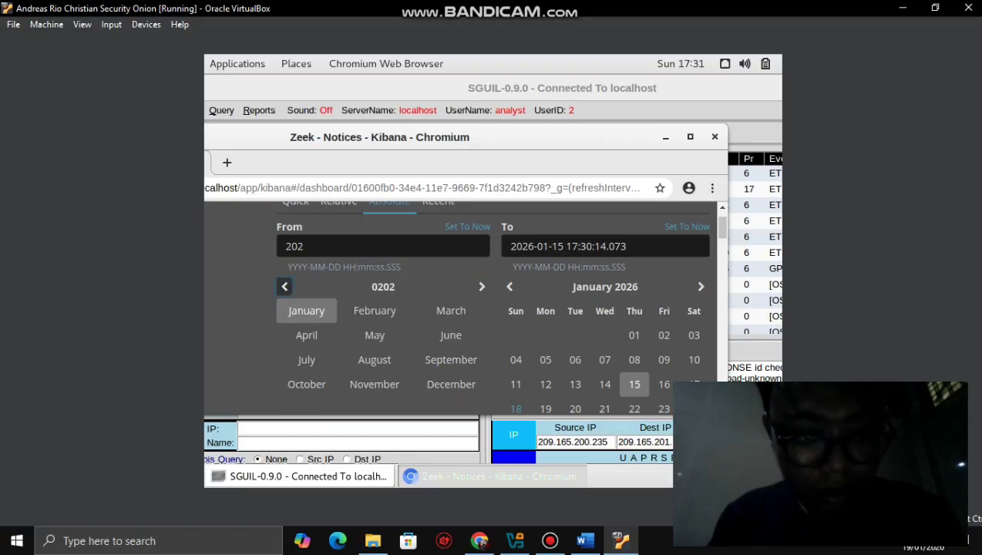
{"action": "left_click", "coordinate": [285, 286]}
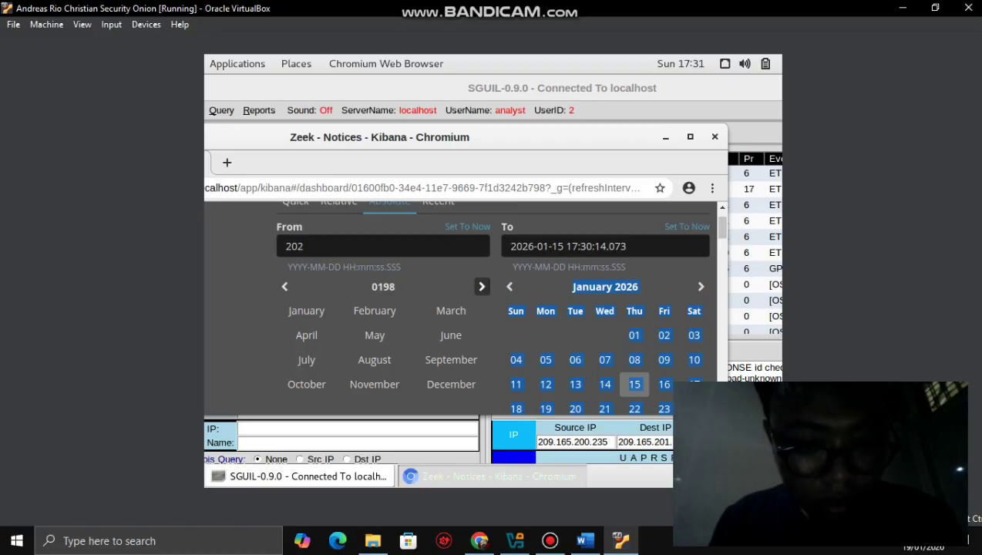
{"action": "left_click", "coordinate": [482, 286]}
{"action": "left_click", "coordinate": [482, 287]}
{"action": "left_click", "coordinate": [481, 287]}
{"action": "left_click", "coordinate": [481, 287]}
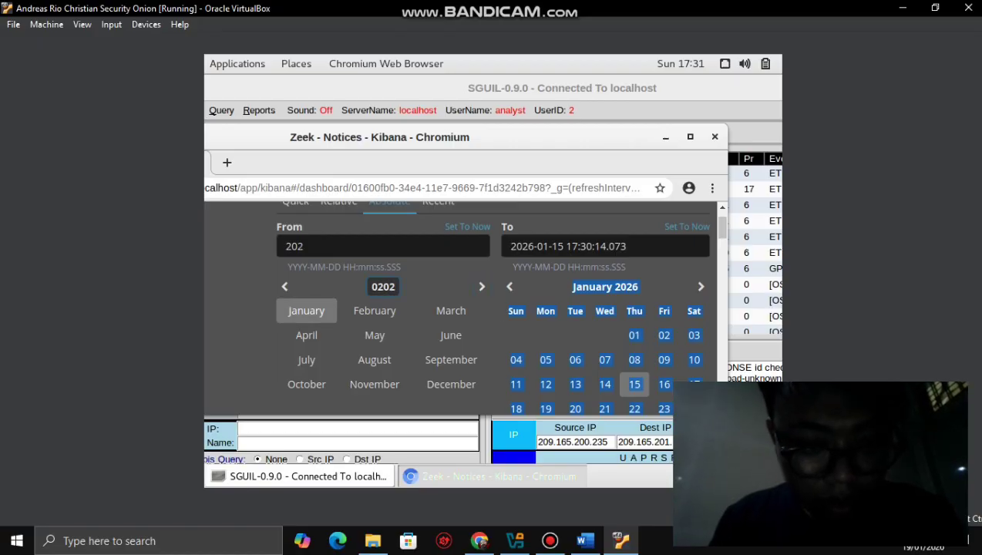
{"action": "left_click", "coordinate": [383, 287]}
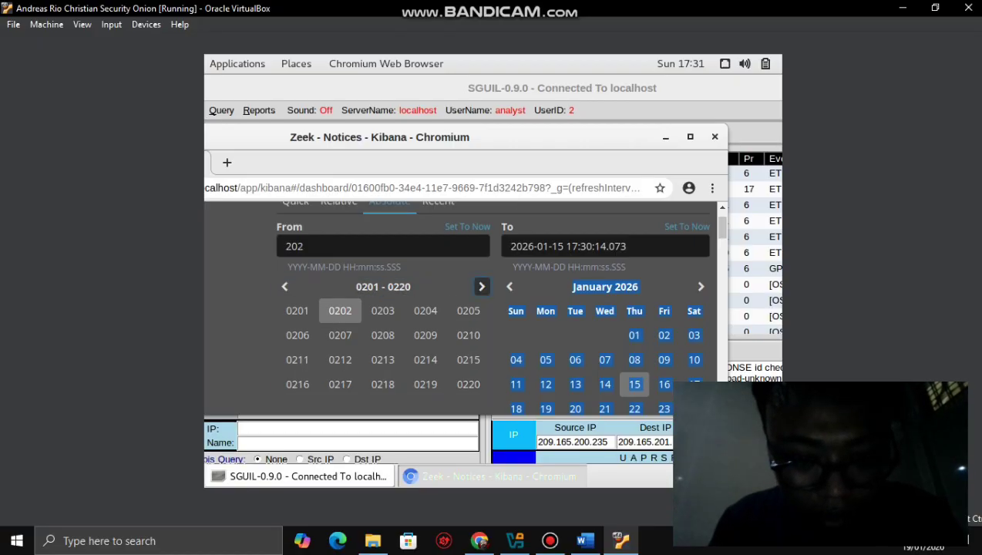
- Page the start year list forward toward 2020
{"action": "left_click", "coordinate": [481, 286]}
{"action": "left_click", "coordinate": [482, 287]}
{"action": "left_click", "coordinate": [482, 287]}
{"action": "left_click", "coordinate": [481, 286]}
{"action": "left_click", "coordinate": [481, 287]}
{"action": "left_click", "coordinate": [482, 287]}
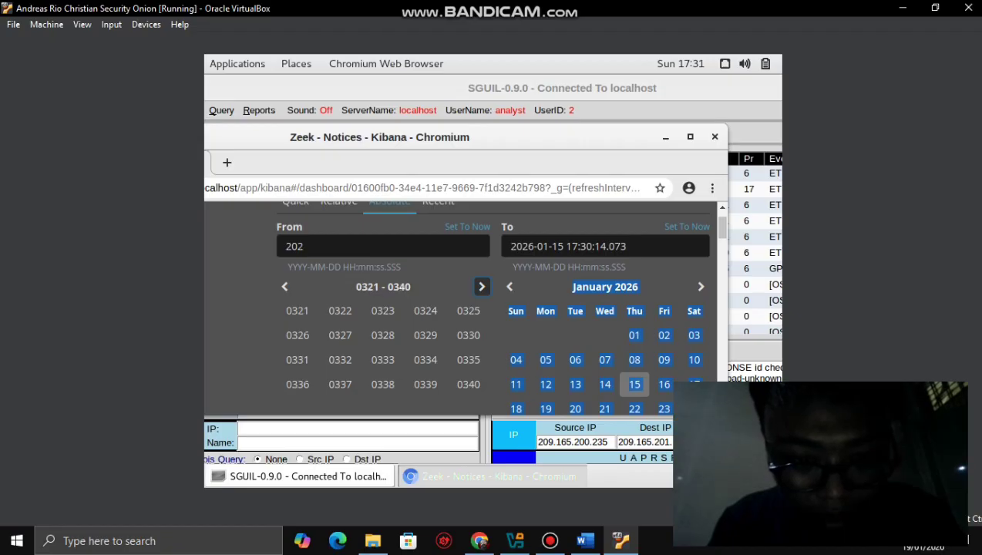
{"action": "left_click", "coordinate": [481, 287]}
{"action": "left_click", "coordinate": [482, 287]}
{"action": "left_click", "coordinate": [481, 287]}
{"action": "left_click", "coordinate": [481, 286]}
{"action": "left_click", "coordinate": [481, 287]}
{"action": "left_click", "coordinate": [481, 287]}
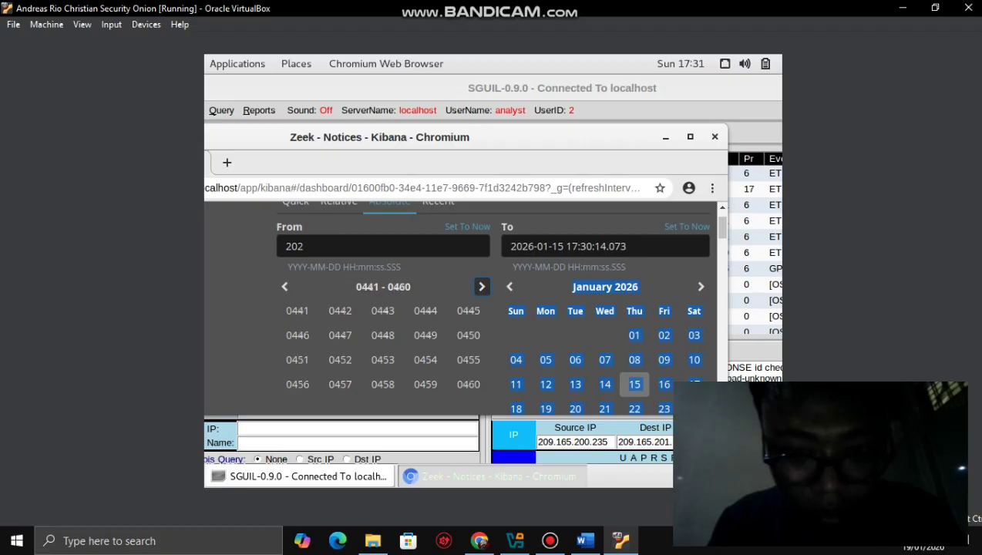
{"action": "left_click", "coordinate": [481, 287]}
{"action": "left_click", "coordinate": [481, 287]}
{"action": "left_click", "coordinate": [482, 287]}
{"action": "left_click", "coordinate": [481, 287]}
{"action": "left_click", "coordinate": [481, 286]}
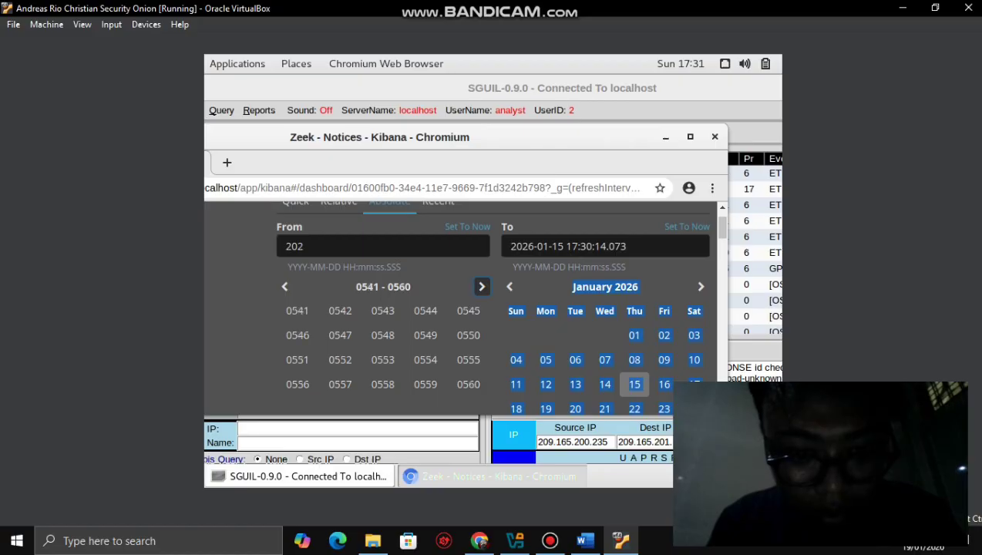
{"action": "left_click", "coordinate": [482, 286]}
{"action": "left_click", "coordinate": [481, 287]}
{"action": "left_click", "coordinate": [482, 287]}
{"action": "left_click", "coordinate": [482, 286]}
{"action": "left_click", "coordinate": [482, 287]}
{"action": "left_click", "coordinate": [481, 286]}
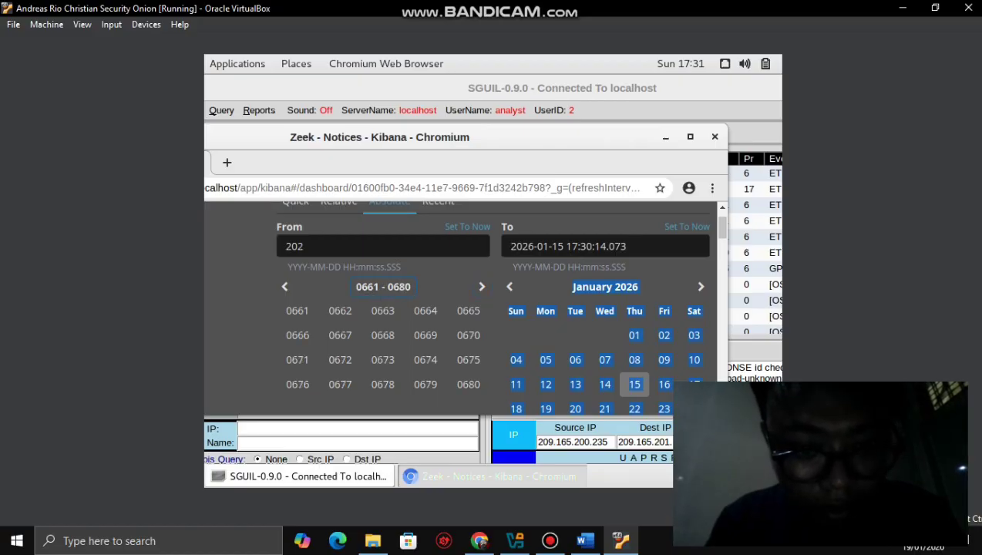
{"action": "left_click", "coordinate": [481, 286]}
{"action": "left_click", "coordinate": [482, 286]}
{"action": "left_click", "coordinate": [481, 287]}
{"action": "left_click", "coordinate": [482, 287]}
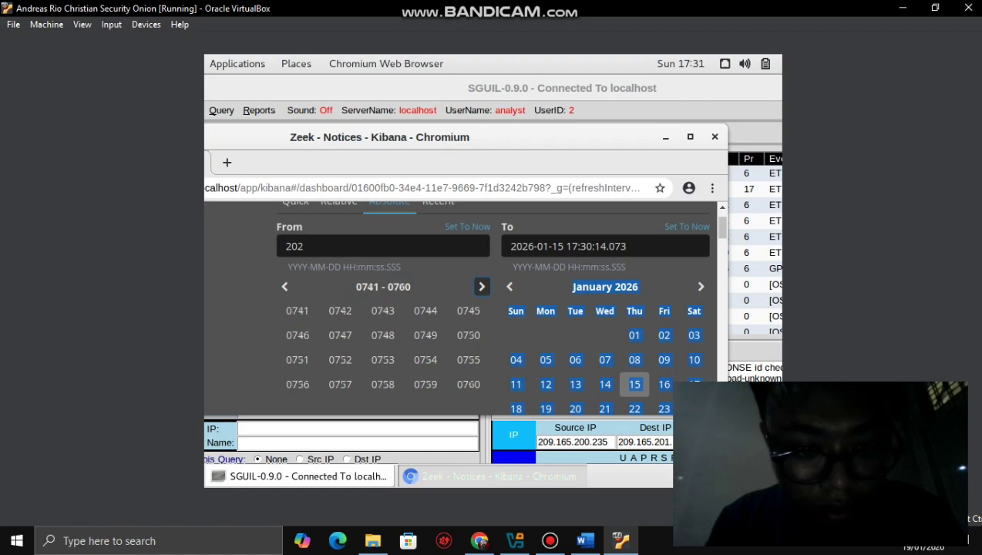
{"action": "left_click", "coordinate": [481, 286]}
{"action": "left_click", "coordinate": [482, 286]}
{"action": "left_click", "coordinate": [481, 287]}
{"action": "left_click", "coordinate": [482, 287]}
{"action": "left_click", "coordinate": [482, 287]}
{"action": "left_click", "coordinate": [481, 287]}
{"action": "left_click", "coordinate": [482, 287]}
{"action": "left_click", "coordinate": [481, 286]}
{"action": "left_click", "coordinate": [482, 287]}
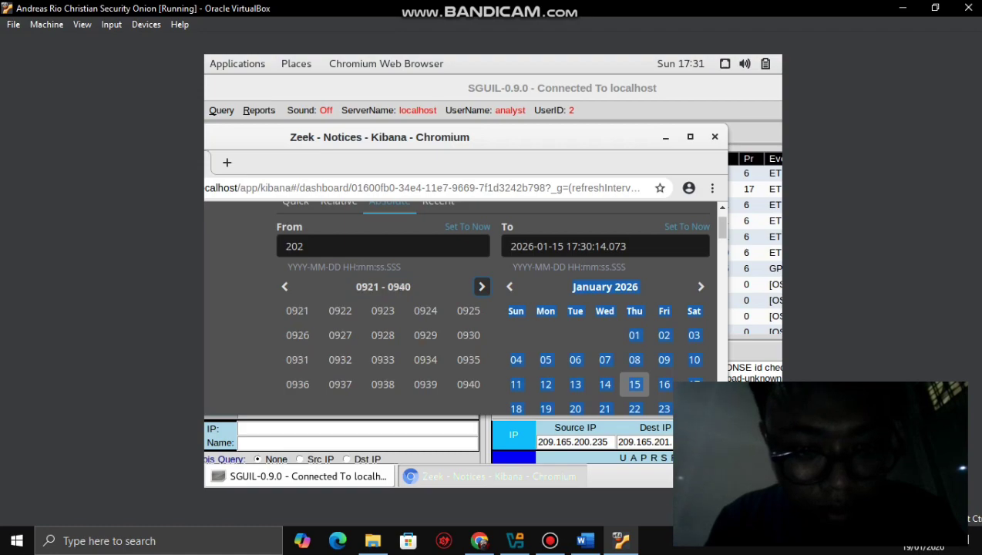
{"action": "left_click", "coordinate": [481, 286]}
{"action": "left_click", "coordinate": [482, 286]}
{"action": "left_click", "coordinate": [481, 287]}
{"action": "left_click", "coordinate": [481, 286]}
{"action": "left_click", "coordinate": [482, 287]}
{"action": "left_click", "coordinate": [481, 287]}
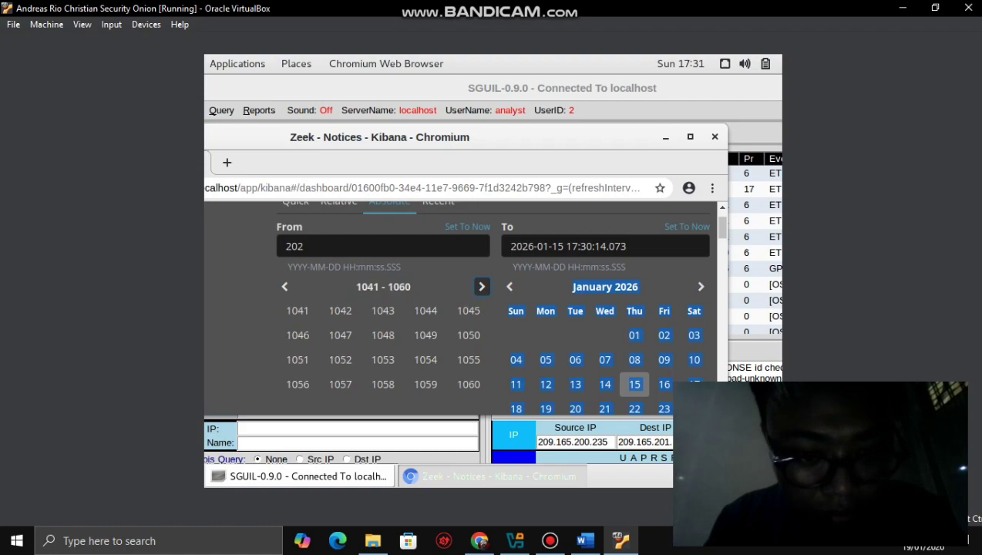
{"action": "left_click", "coordinate": [482, 286]}
- Enter 2020 as the From date and apply it; Zeek Notices still shows 0
{"action": "left_click", "coordinate": [304, 245]}
{"action": "type", "text": "202"}
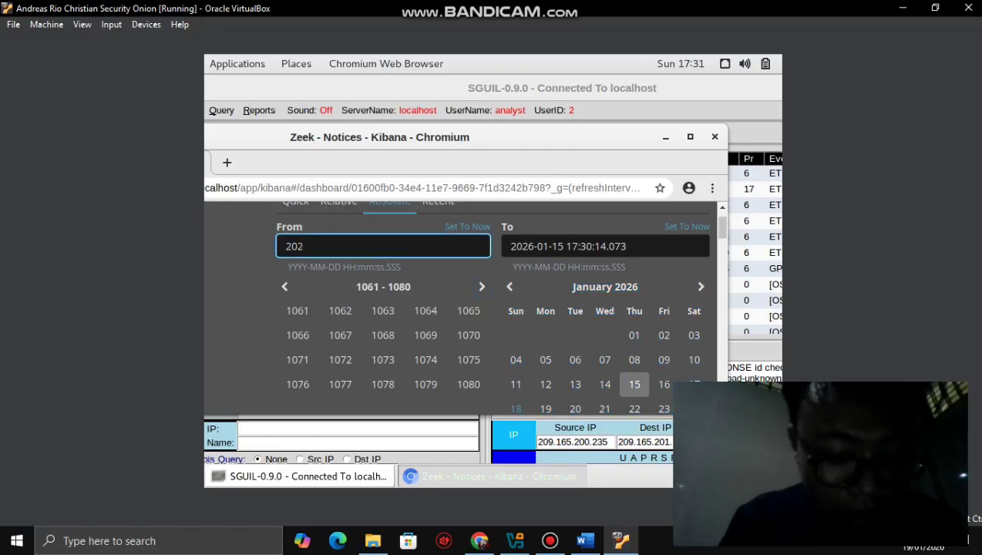
{"action": "type", "text": "0"}
{"action": "key", "text": "Return"}
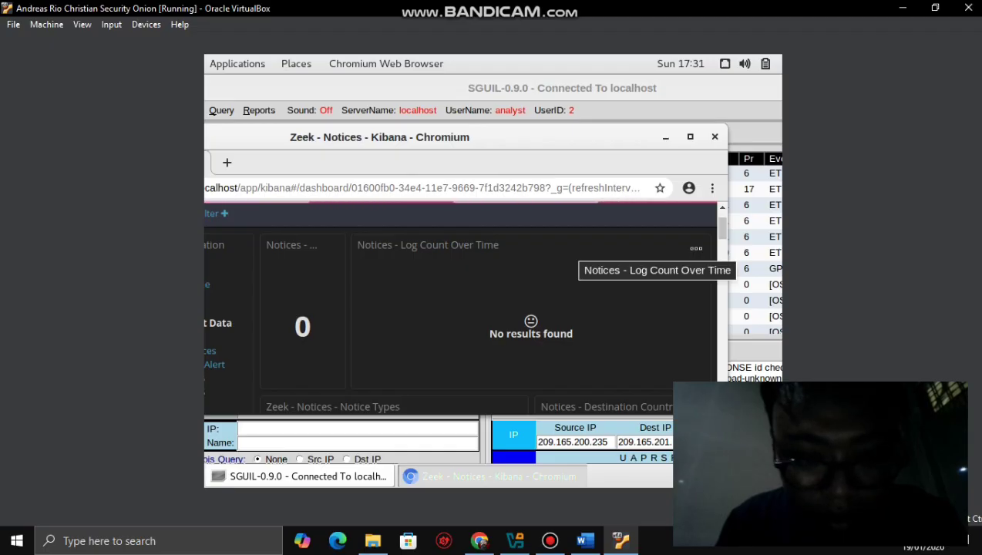
- Reopen the time range settings and advance the From calendar month by month to June 2020
{"action": "scroll", "coordinate": [462, 309], "scroll_direction": "up", "scroll_amount": 2}
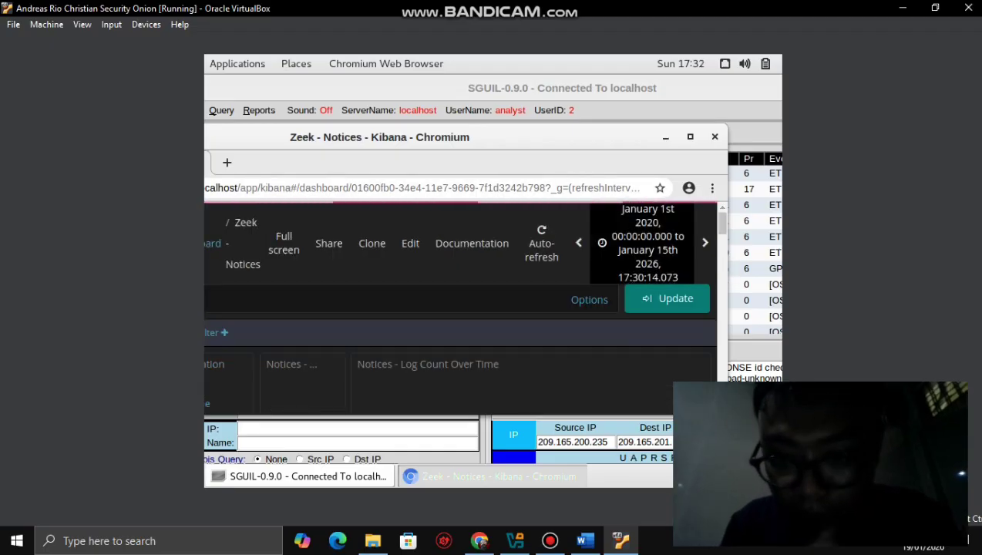
{"action": "left_click", "coordinate": [647, 243]}
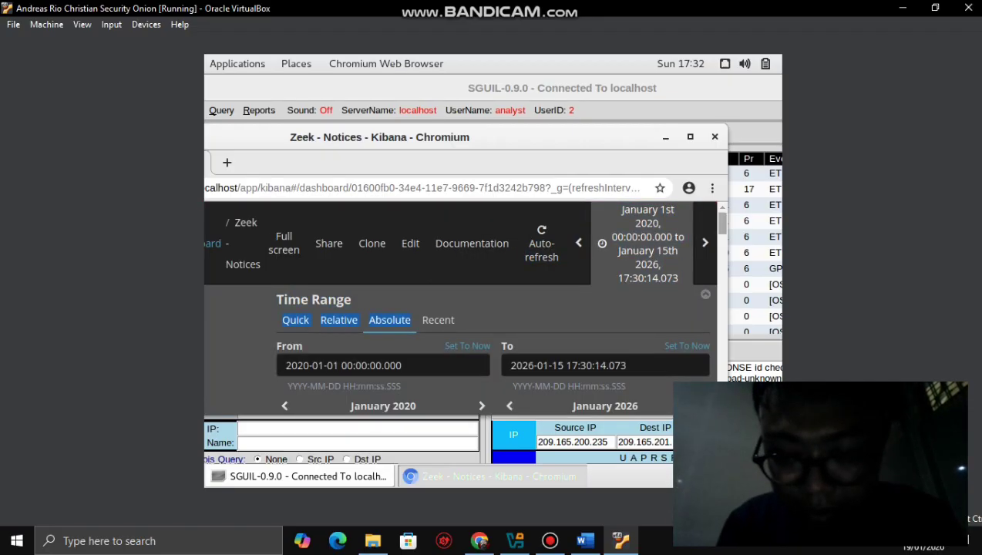
{"action": "scroll", "coordinate": [463, 324], "scroll_direction": "down", "scroll_amount": 1}
{"action": "scroll", "coordinate": [462, 324], "scroll_direction": "down", "scroll_amount": 5}
{"action": "scroll", "coordinate": [462, 323], "scroll_direction": "up", "scroll_amount": 2}
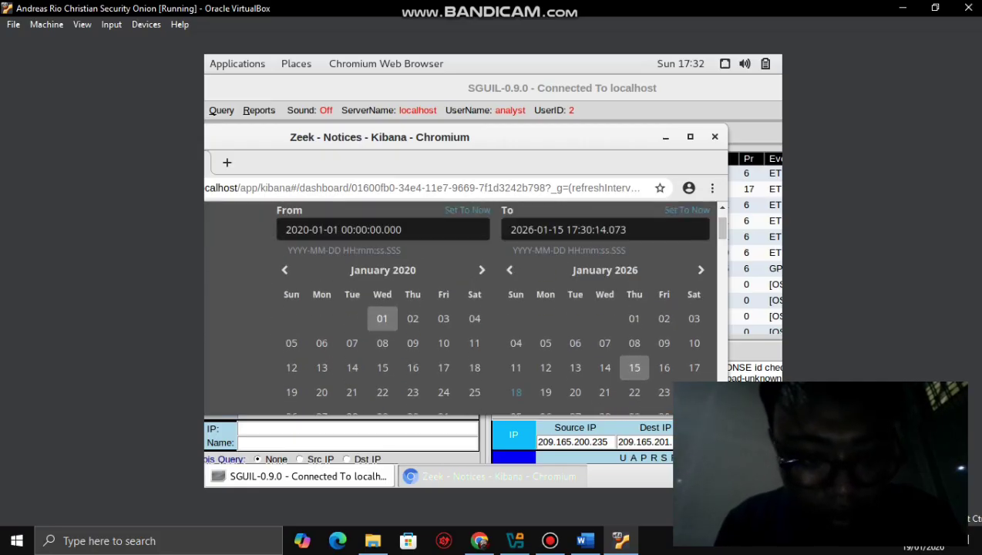
{"action": "left_click", "coordinate": [482, 269]}
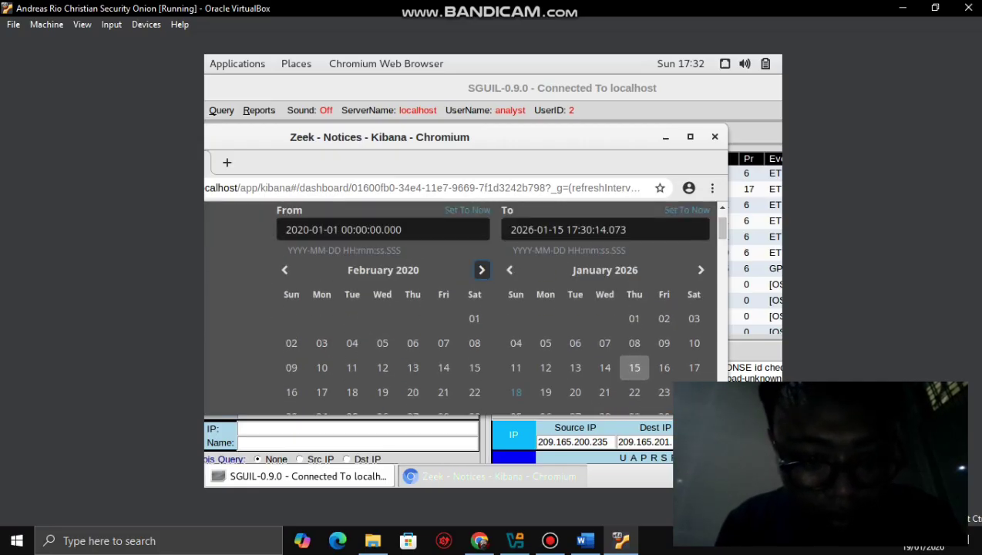
{"action": "left_click", "coordinate": [482, 269]}
{"action": "left_click", "coordinate": [482, 270]}
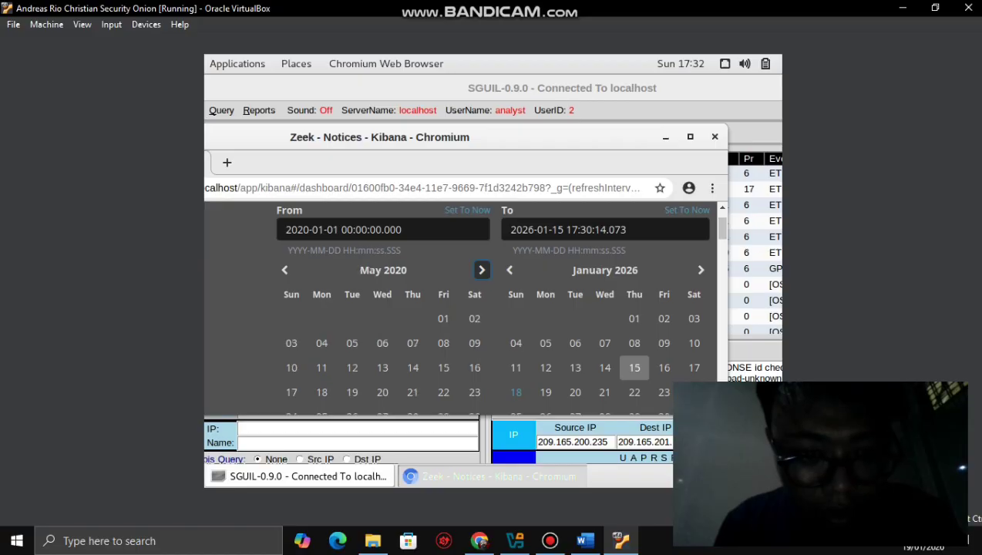
{"action": "left_click", "coordinate": [481, 269]}
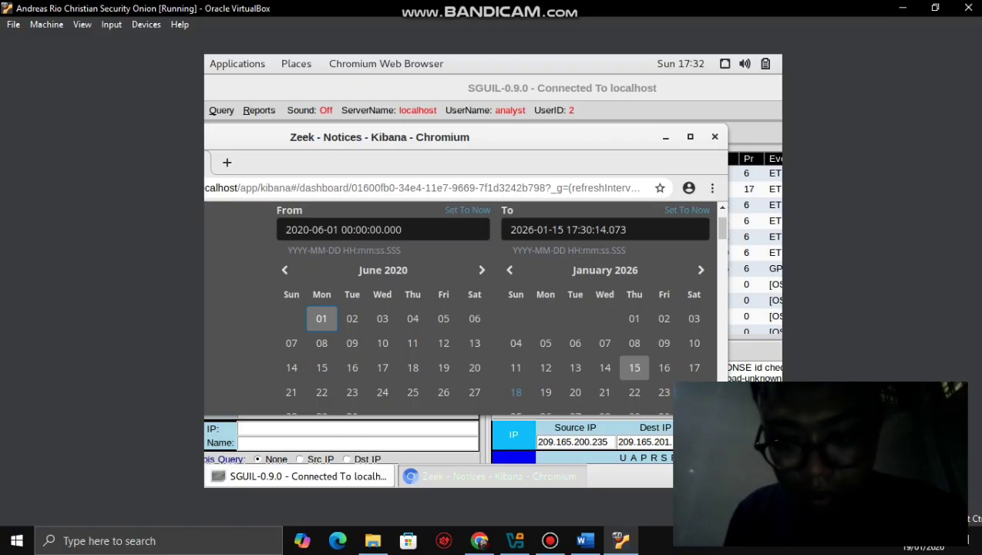
- Pick June 30, 2020 as the end date and apply the June 1–30, 2020 range
{"action": "left_click", "coordinate": [605, 270]}
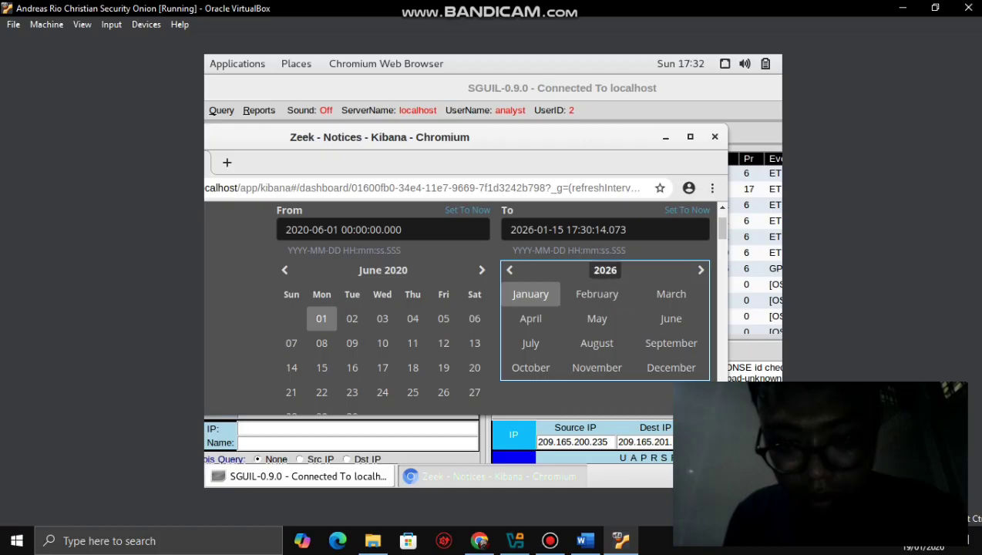
{"action": "left_click", "coordinate": [605, 270]}
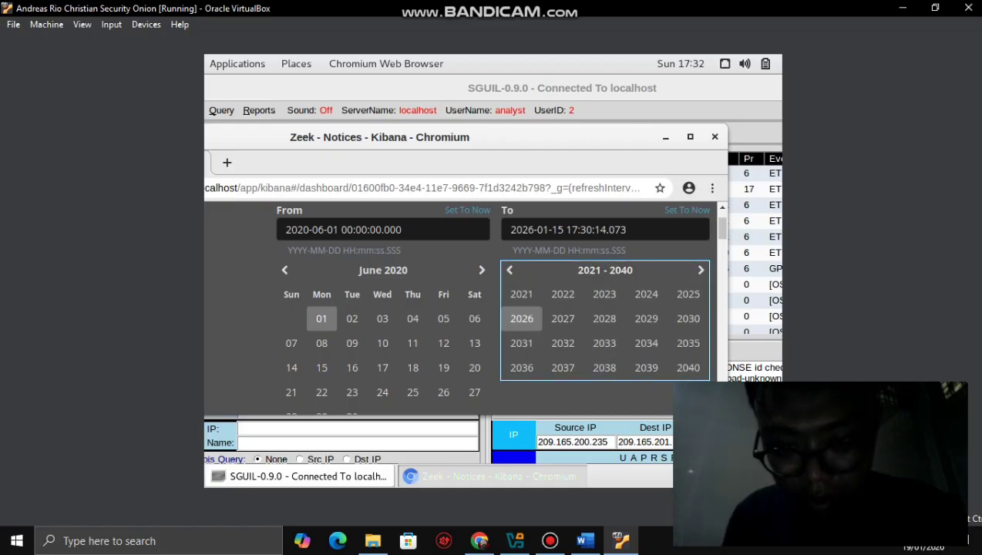
{"action": "left_click", "coordinate": [509, 269]}
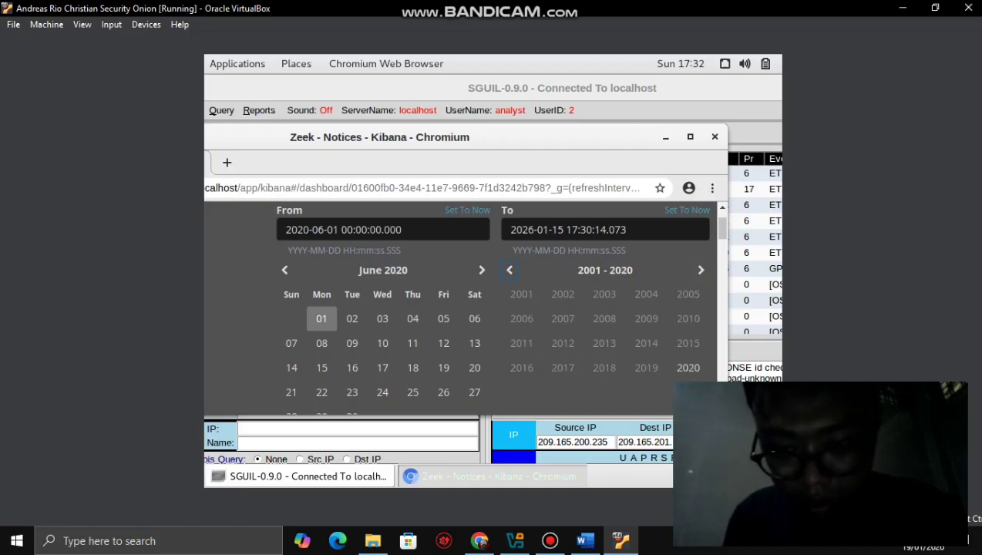
{"action": "left_click", "coordinate": [684, 367]}
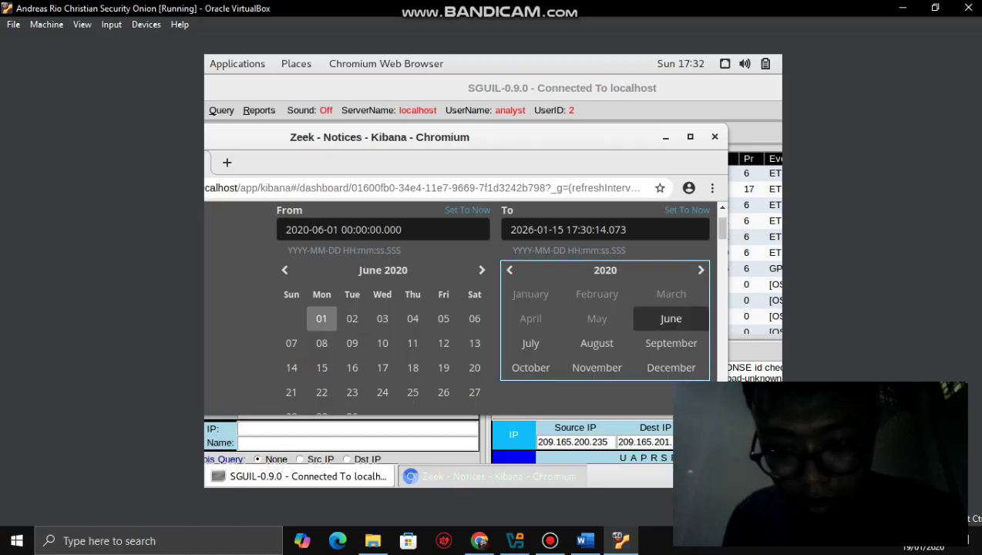
{"action": "left_click", "coordinate": [670, 318]}
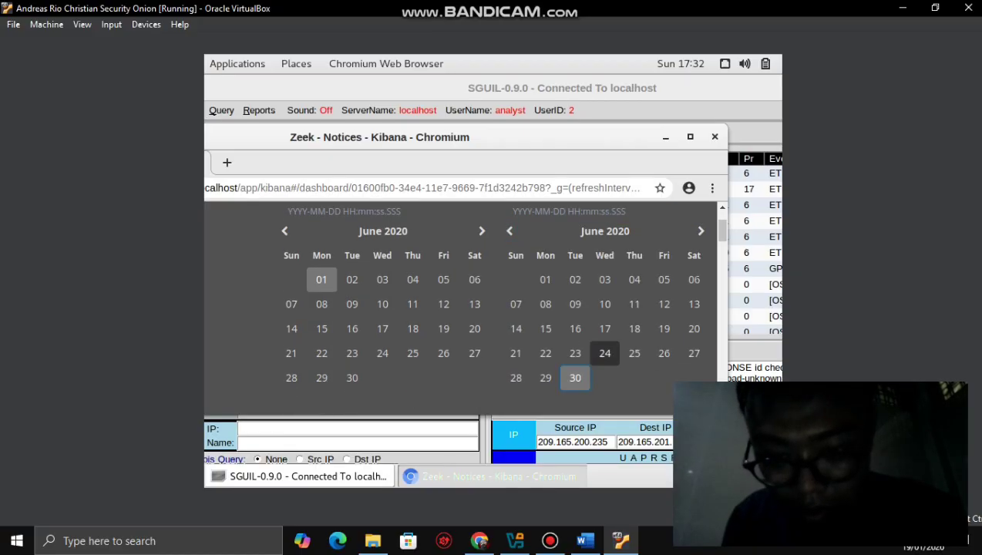
{"action": "left_click", "coordinate": [575, 377]}
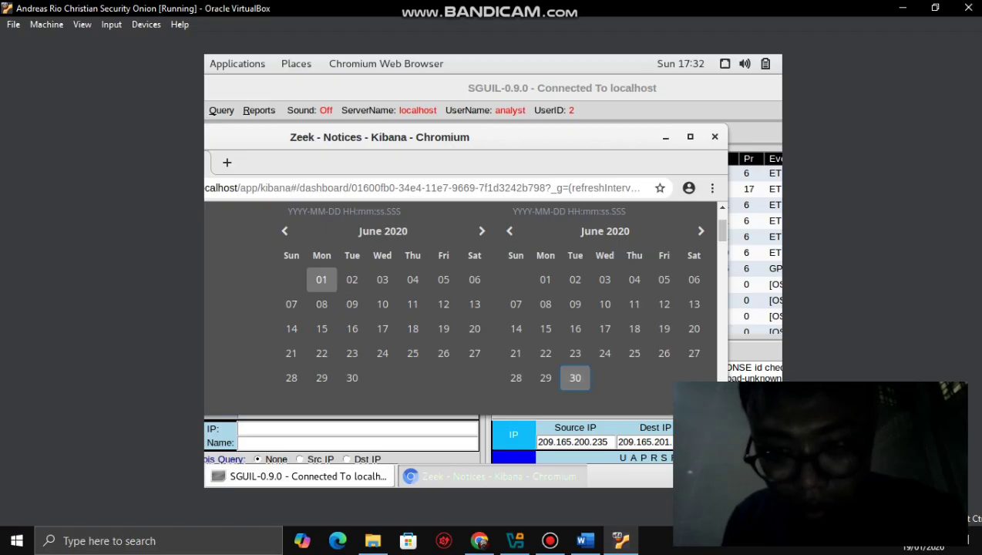
{"action": "scroll", "coordinate": [462, 308], "scroll_direction": "down", "scroll_amount": 2}
{"action": "scroll", "coordinate": [462, 309], "scroll_direction": "up", "scroll_amount": 2}
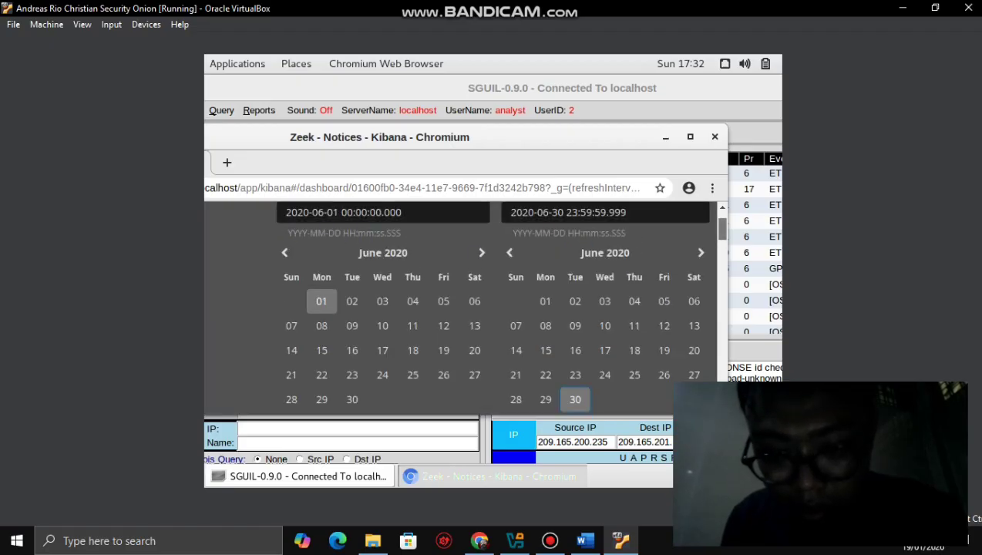
{"action": "scroll", "coordinate": [462, 308], "scroll_direction": "down", "scroll_amount": 2}
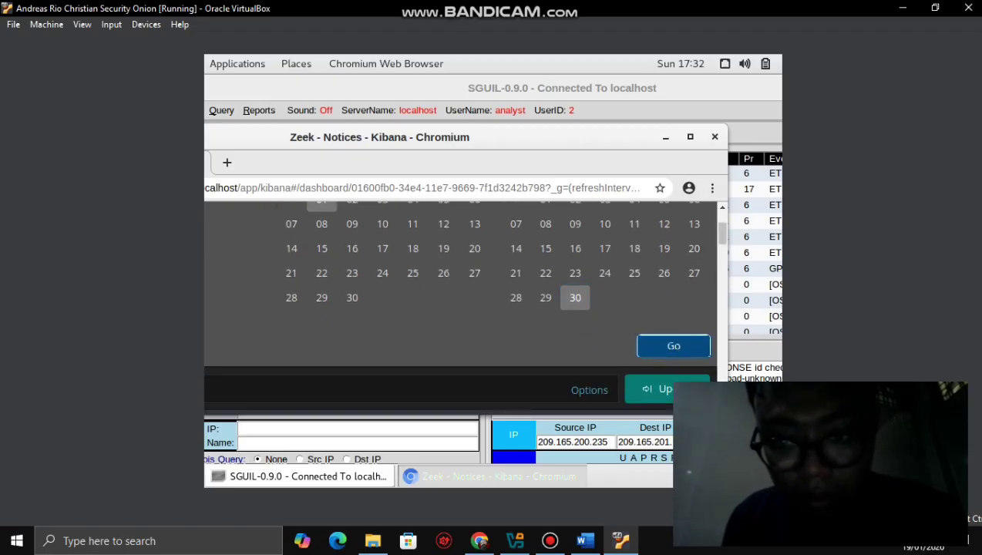
{"action": "left_click", "coordinate": [673, 345]}
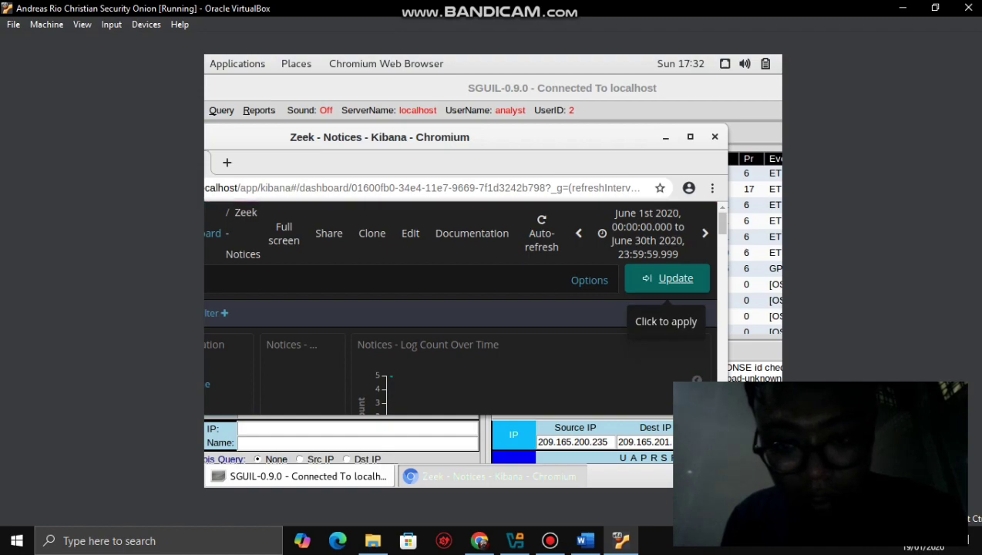
- Apply the June 2020 range, maximize Chromium, and refresh the Zeek Notices dashboard
{"action": "left_click", "coordinate": [667, 278]}
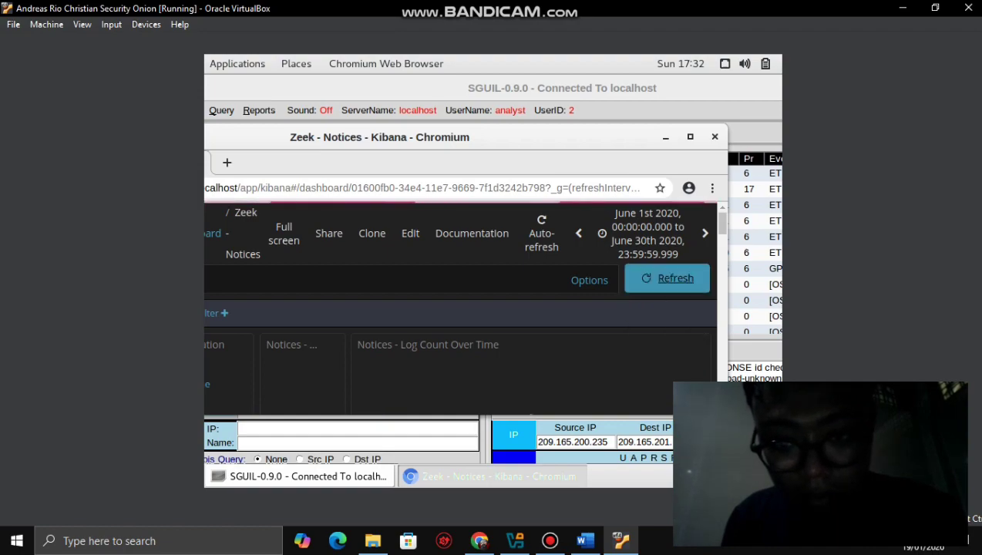
{"action": "key", "text": "super+Up"}
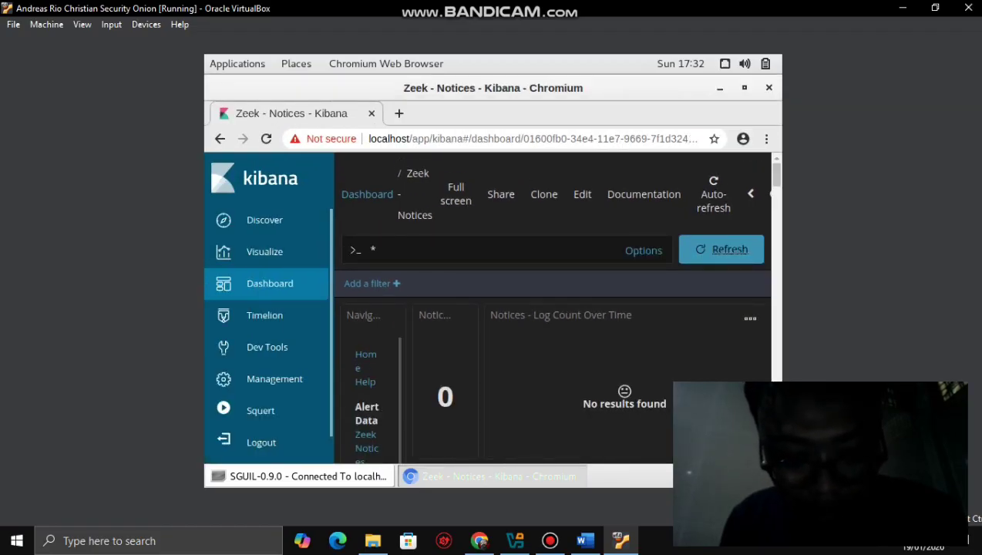
{"action": "scroll", "coordinate": [729, 248], "scroll_direction": "down", "scroll_amount": 1}
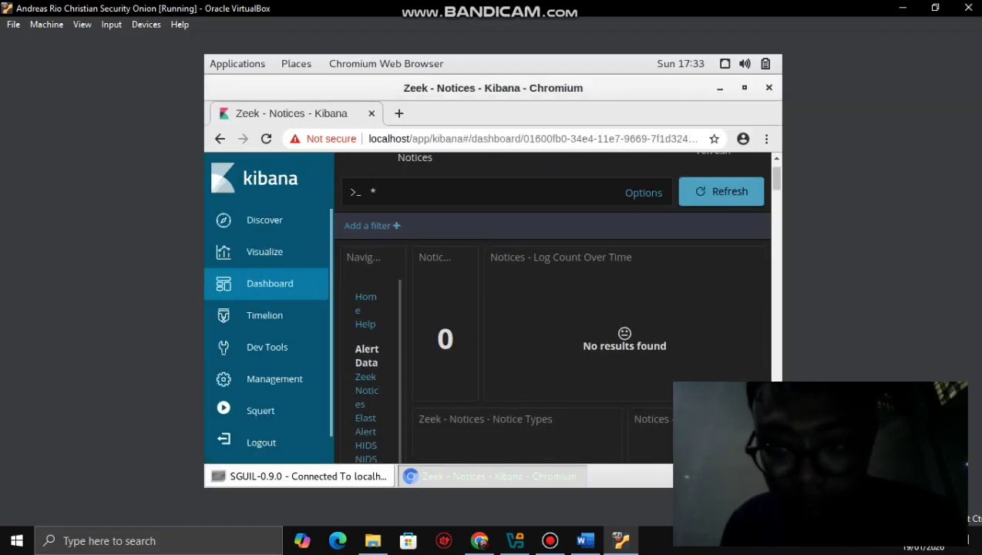
{"action": "scroll", "coordinate": [553, 308], "scroll_direction": "down", "scroll_amount": 2}
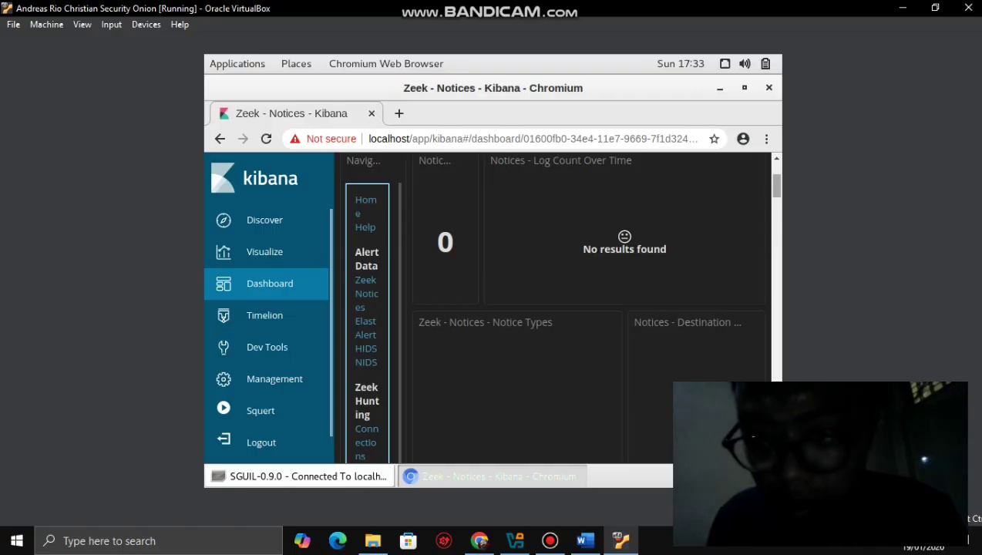
{"action": "scroll", "coordinate": [554, 308], "scroll_direction": "up", "scroll_amount": 1}
{"action": "scroll", "coordinate": [555, 309], "scroll_direction": "up", "scroll_amount": 2}
{"action": "scroll", "coordinate": [554, 308], "scroll_direction": "down", "scroll_amount": 3}
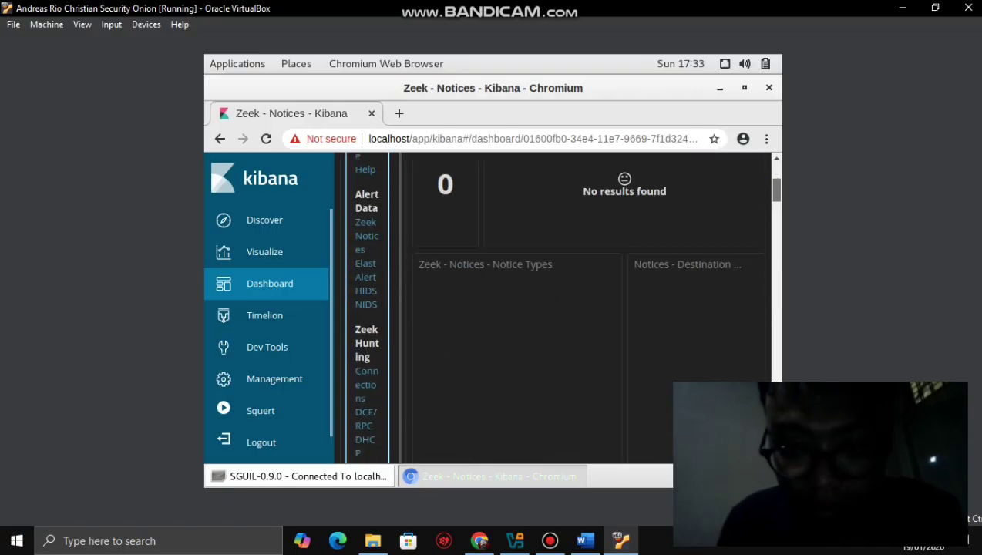
{"action": "scroll", "coordinate": [555, 309], "scroll_direction": "up", "scroll_amount": 3}
{"action": "left_click", "coordinate": [724, 249]}
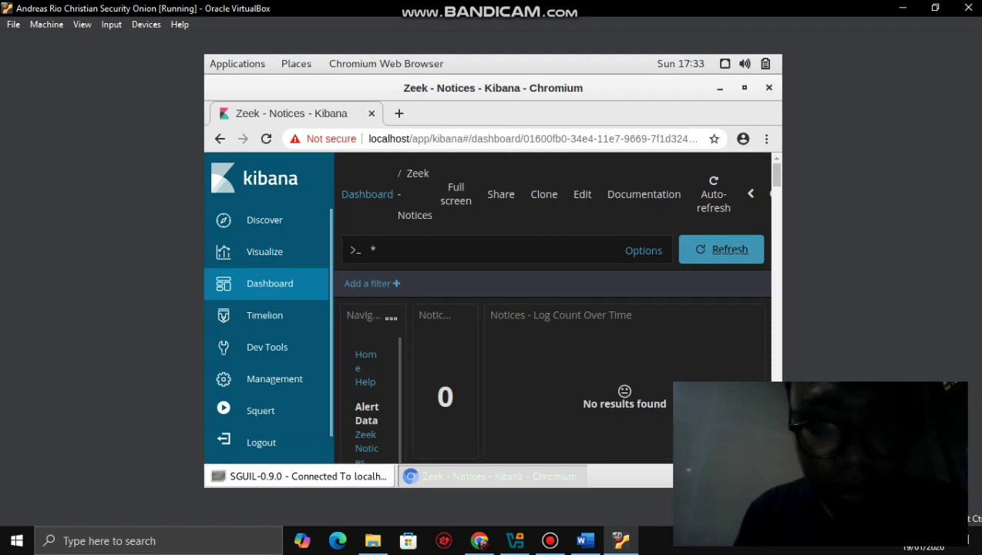
{"action": "left_click", "coordinate": [376, 250]}
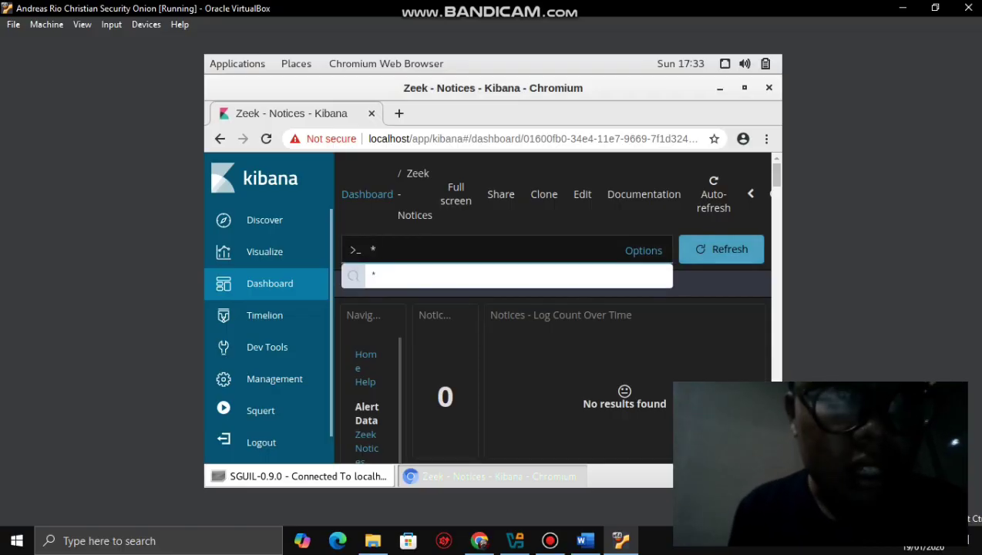
- Search the Zeek Notices dashboard for *209.165.200.235 and scroll through the resulting panels
{"action": "type", "text": "2"}
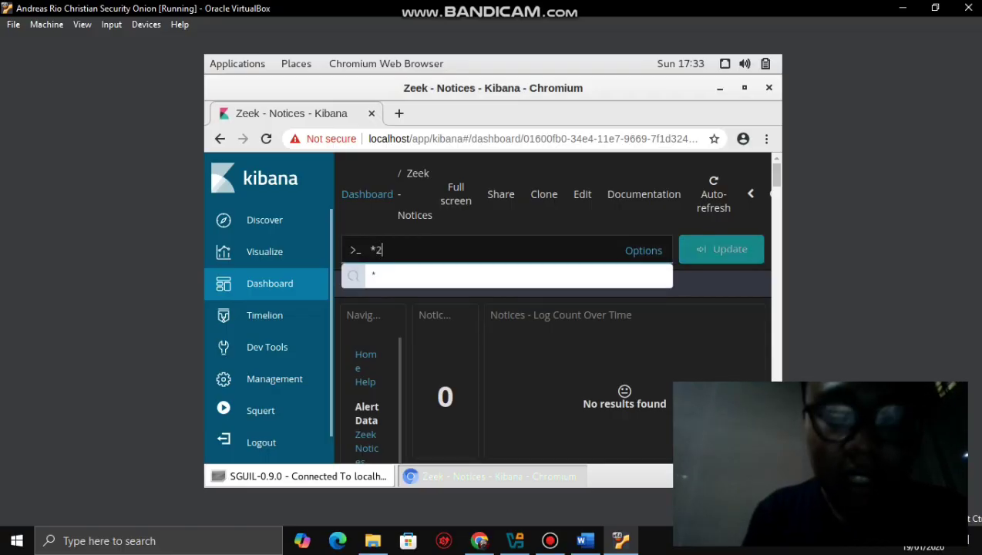
{"action": "type", "text": "09."}
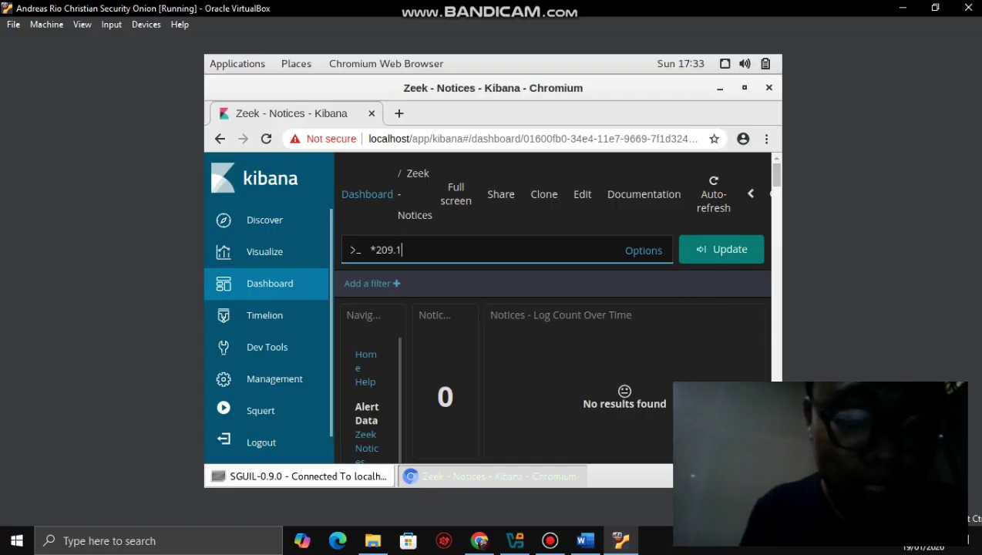
{"action": "type", "text": "165"}
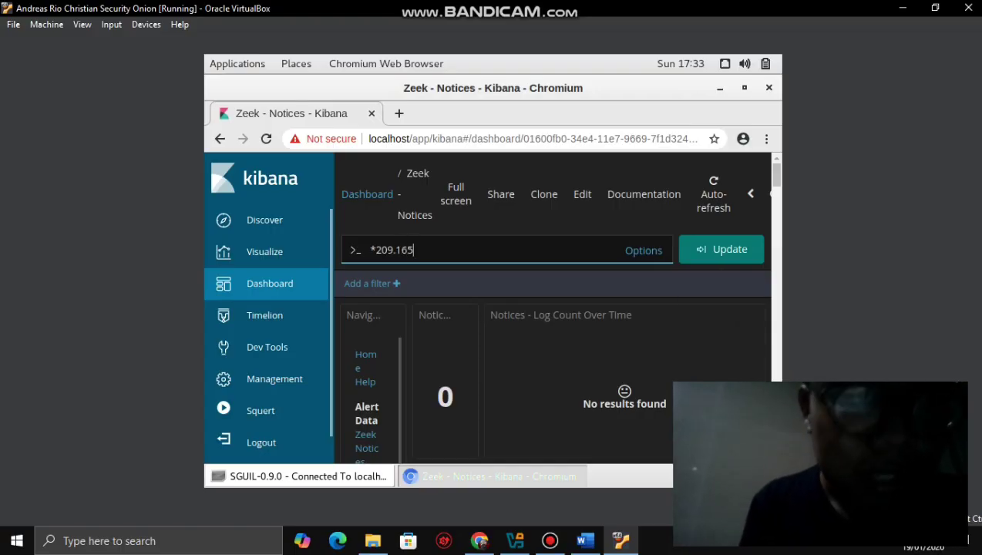
{"action": "type", "text": ".200"}
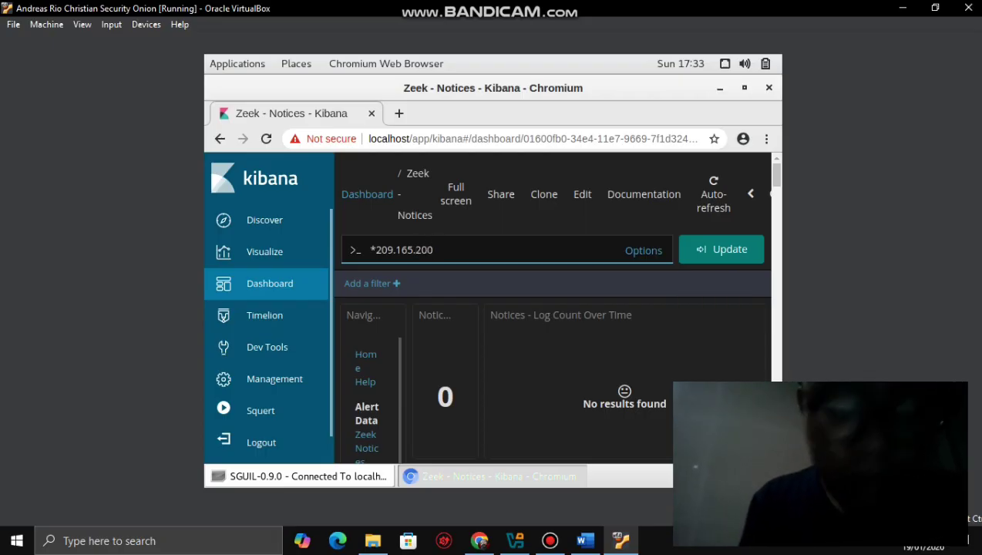
{"action": "type", "text": ".235"}
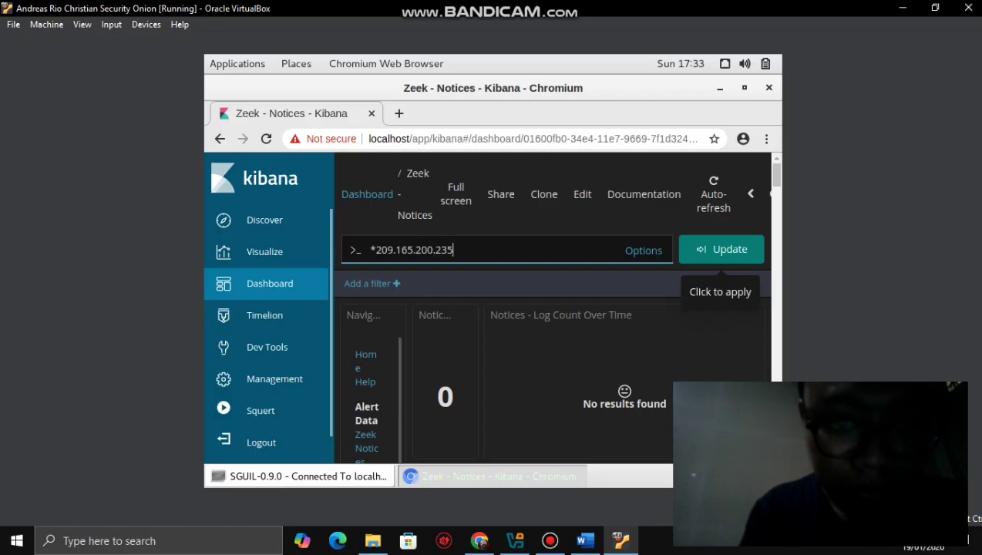
{"action": "left_click", "coordinate": [721, 249]}
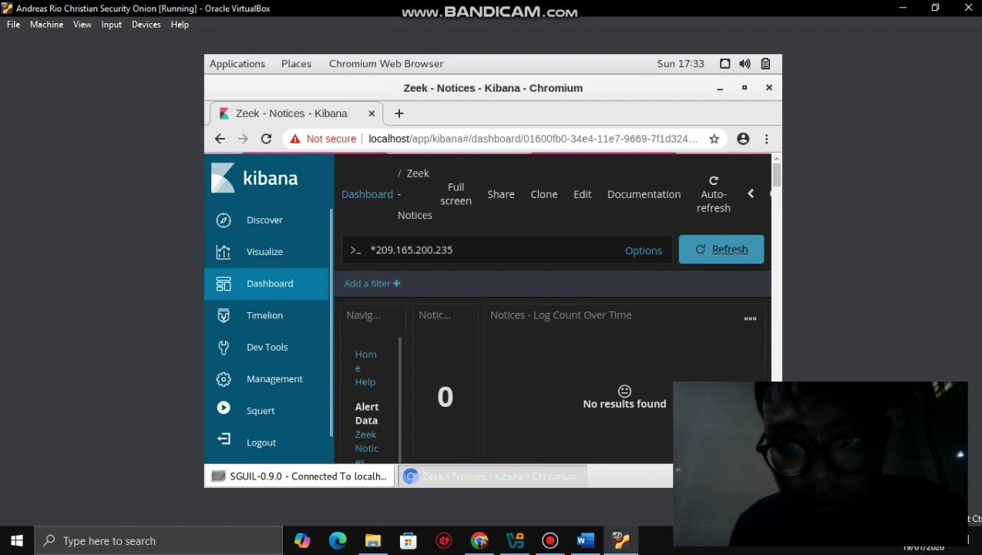
{"action": "left_click_drag", "start_coordinate": [775, 175], "coordinate": [776, 178]}
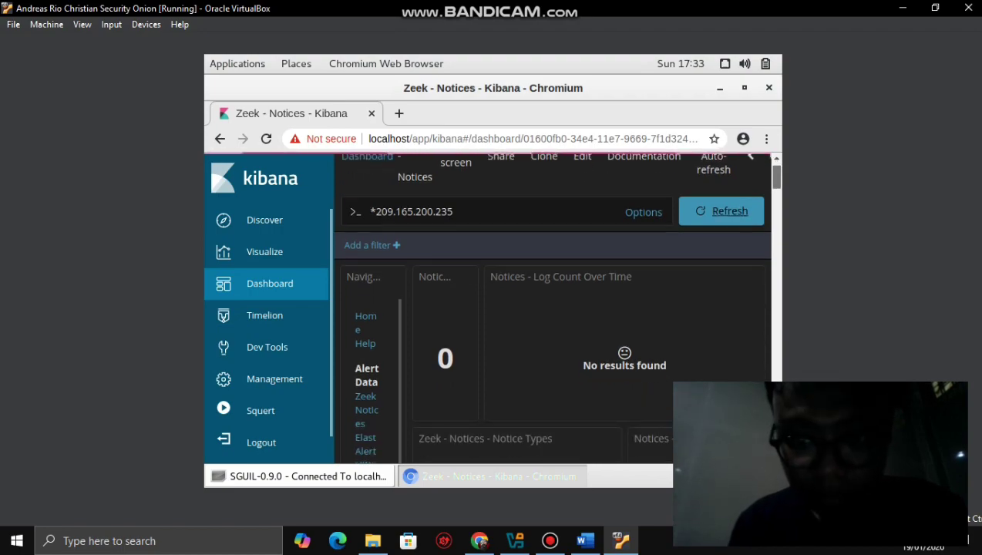
{"action": "scroll", "coordinate": [776, 177], "scroll_direction": "up", "scroll_amount": 1}
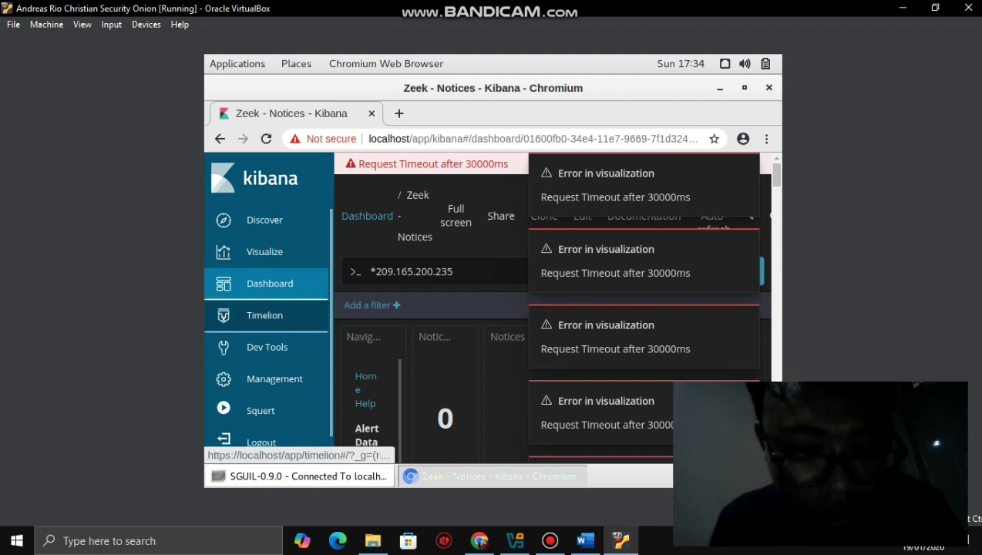
- Switch Kibana from the dashboard to the Timelion page
{"action": "left_click", "coordinate": [265, 315]}
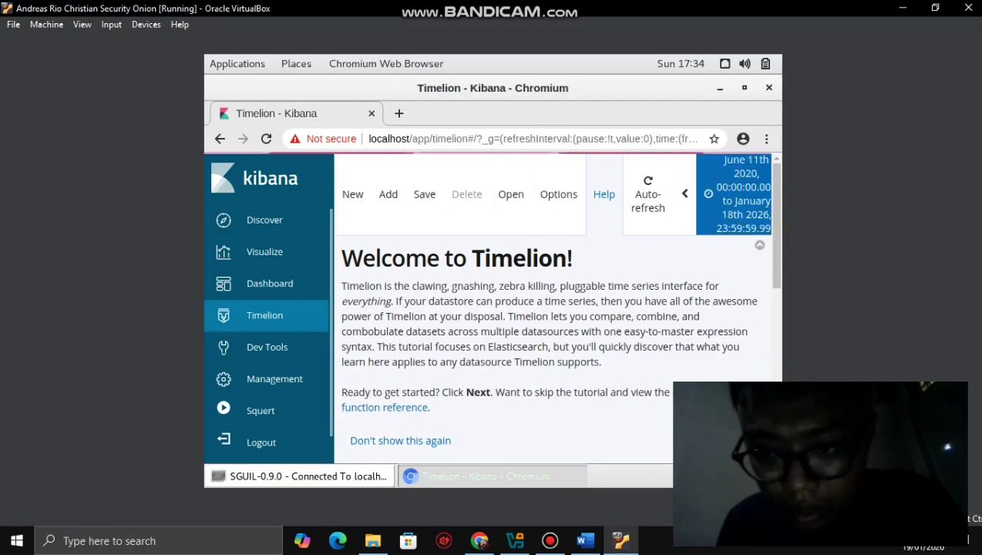
- Set the Timelion range's end date to January 19, 2026
{"action": "left_click", "coordinate": [732, 194]}
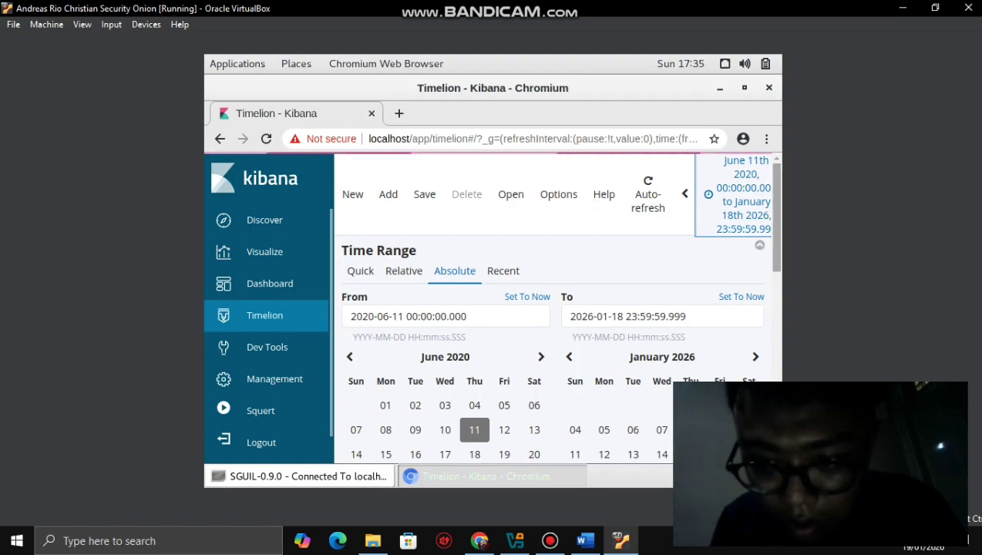
{"action": "scroll", "coordinate": [555, 308], "scroll_direction": "down", "scroll_amount": 1}
{"action": "scroll", "coordinate": [555, 308], "scroll_direction": "down", "scroll_amount": 1}
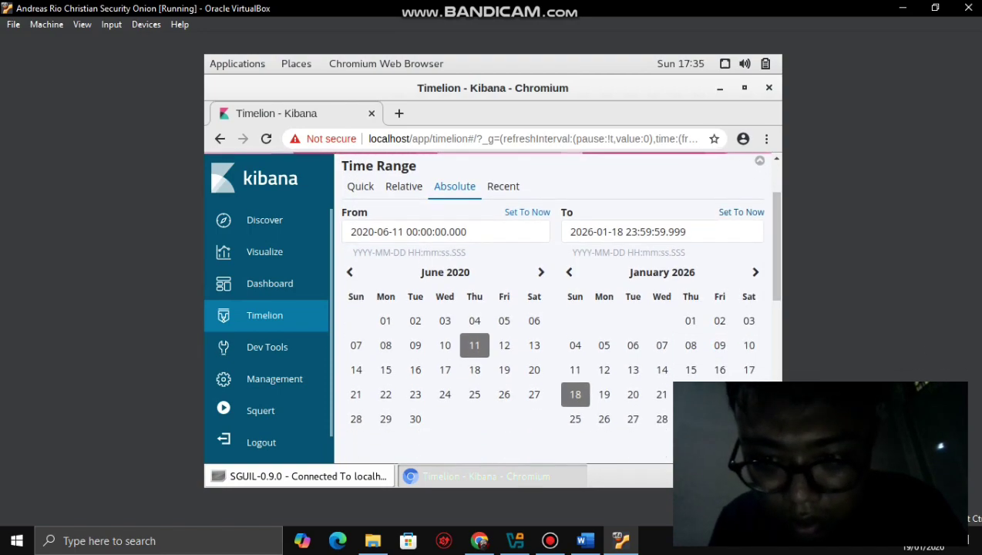
{"action": "left_click", "coordinate": [740, 212]}
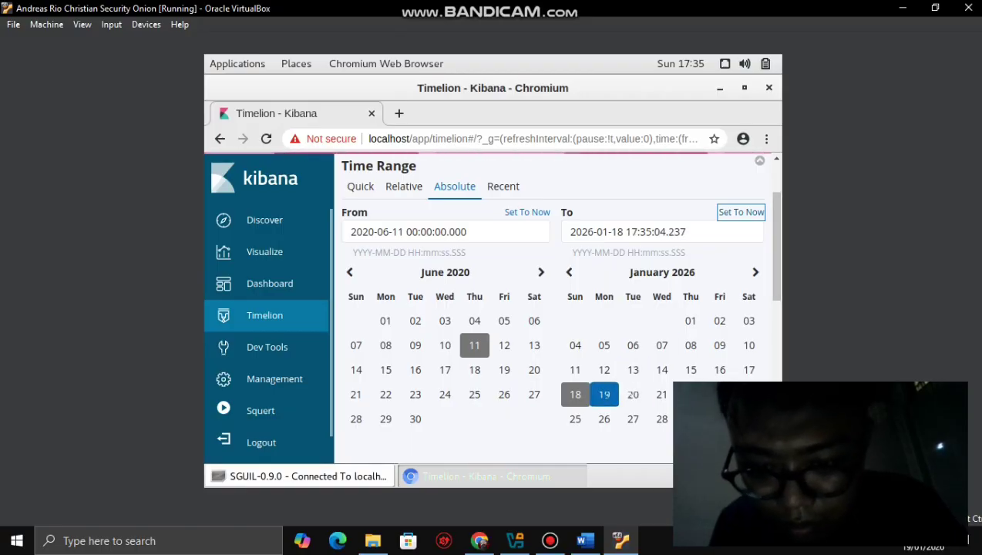
{"action": "left_click", "coordinate": [604, 394]}
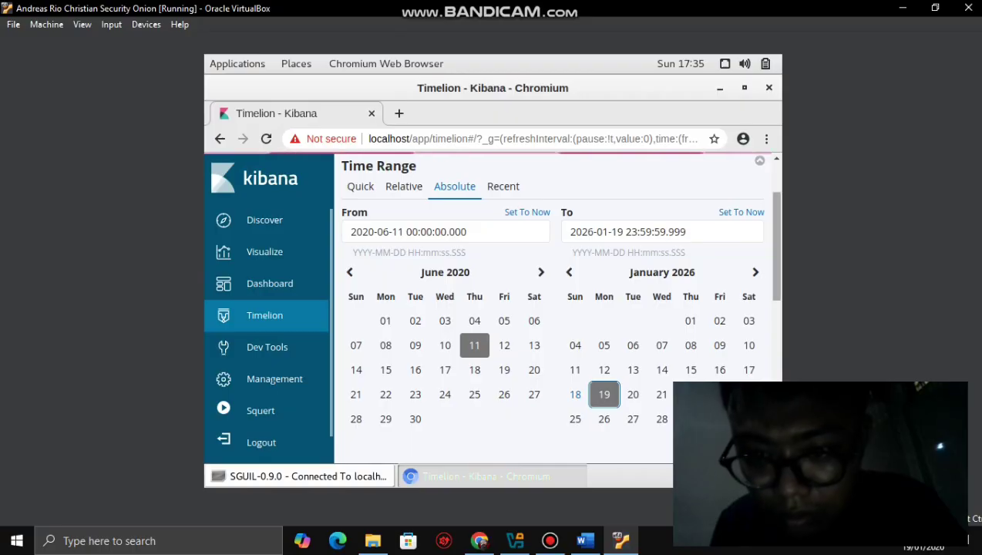
{"action": "scroll", "coordinate": [490, 308], "scroll_direction": "down", "scroll_amount": 2}
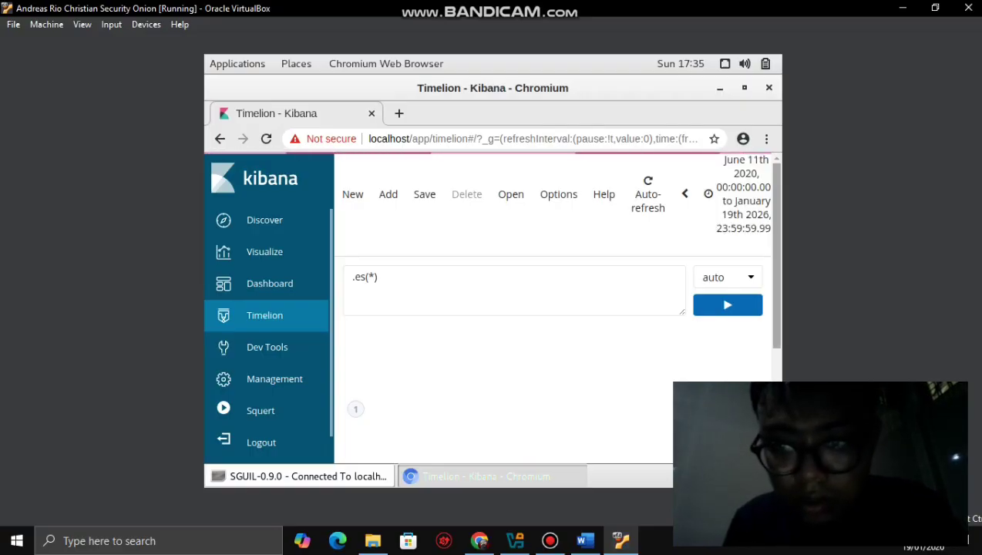
{"action": "scroll", "coordinate": [552, 308], "scroll_direction": "down", "scroll_amount": 2}
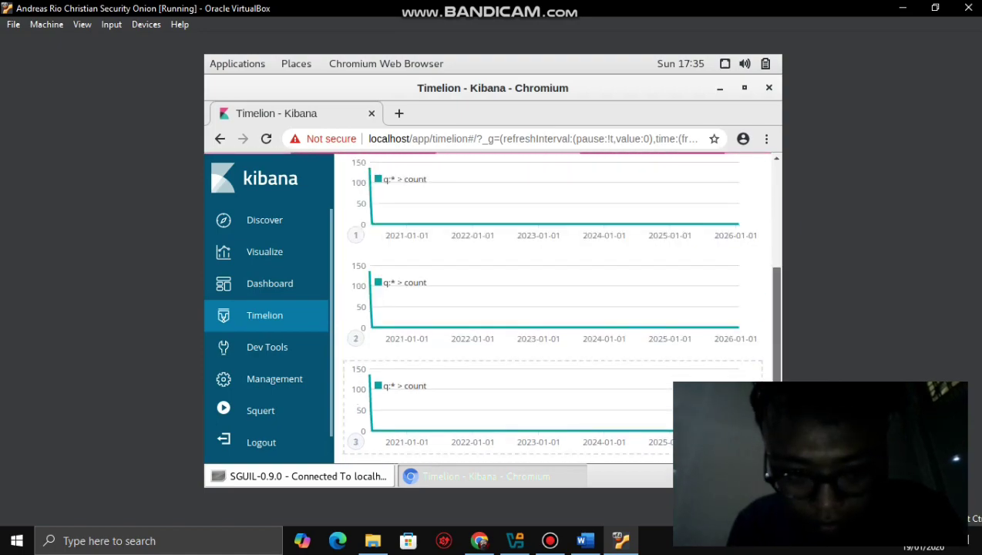
{"action": "scroll", "coordinate": [552, 308], "scroll_direction": "up", "scroll_amount": 5}
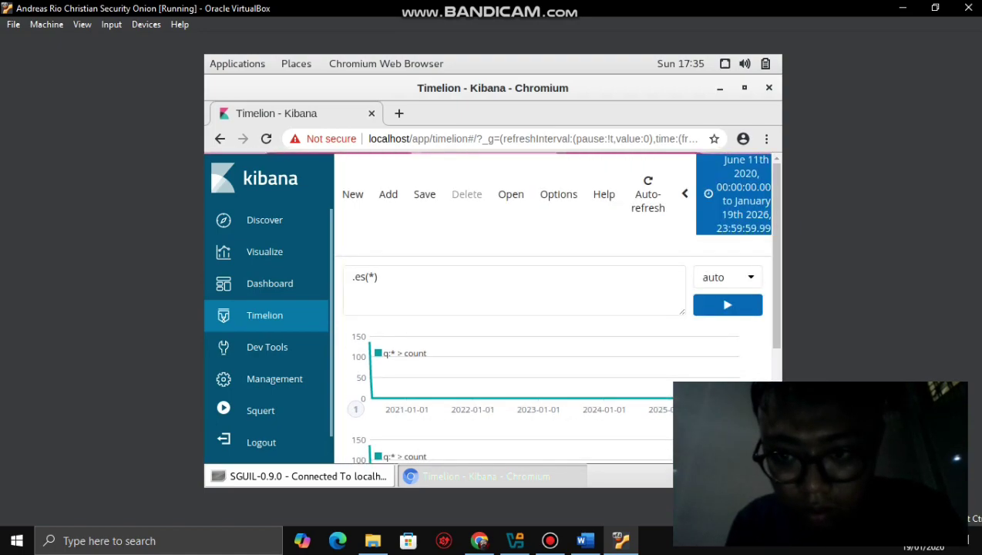
- Pick the recent June 11th 2020 to January 18th 2026 range, then review its absolute dates
{"action": "left_click", "coordinate": [734, 194]}
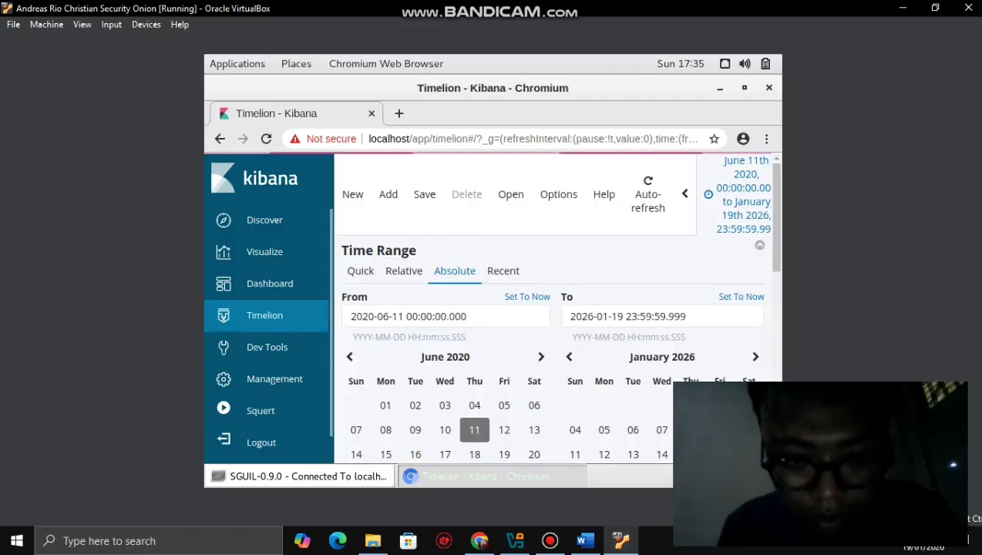
{"action": "scroll", "coordinate": [502, 214], "scroll_direction": "down", "scroll_amount": 1}
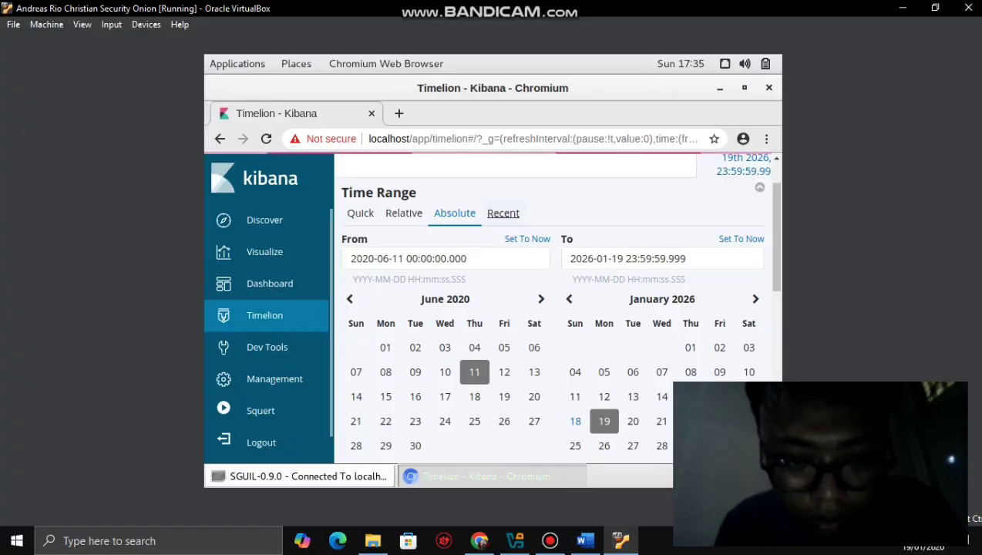
{"action": "left_click", "coordinate": [503, 212]}
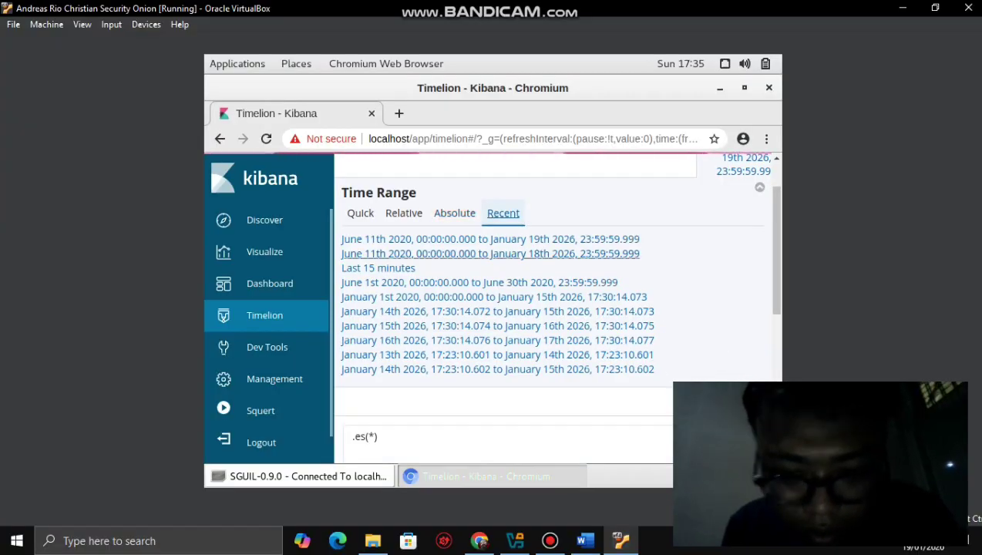
{"action": "left_click", "coordinate": [490, 254]}
{"action": "scroll", "coordinate": [555, 309], "scroll_direction": "up", "scroll_amount": 5}
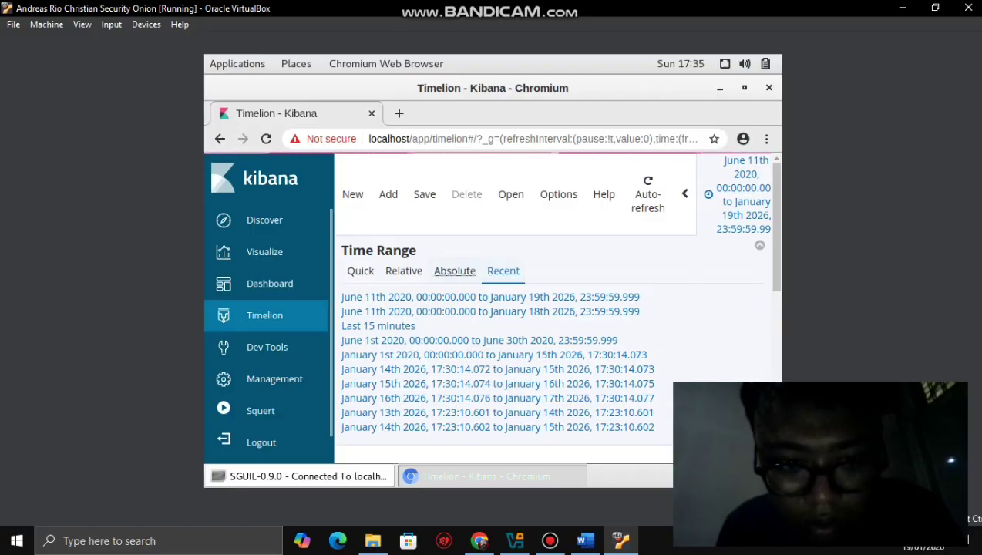
{"action": "left_click", "coordinate": [454, 271]}
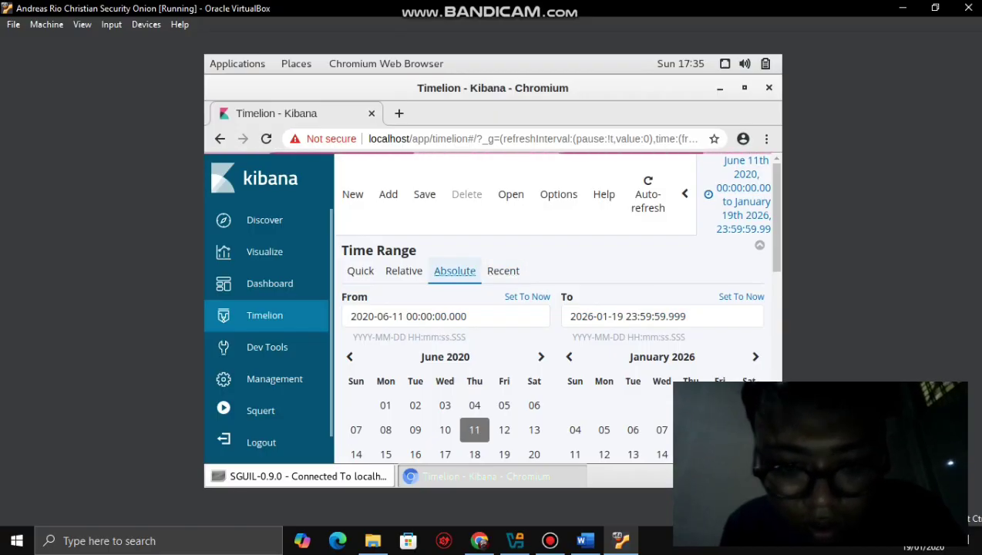
{"action": "scroll", "coordinate": [555, 308], "scroll_direction": "down", "scroll_amount": 1}
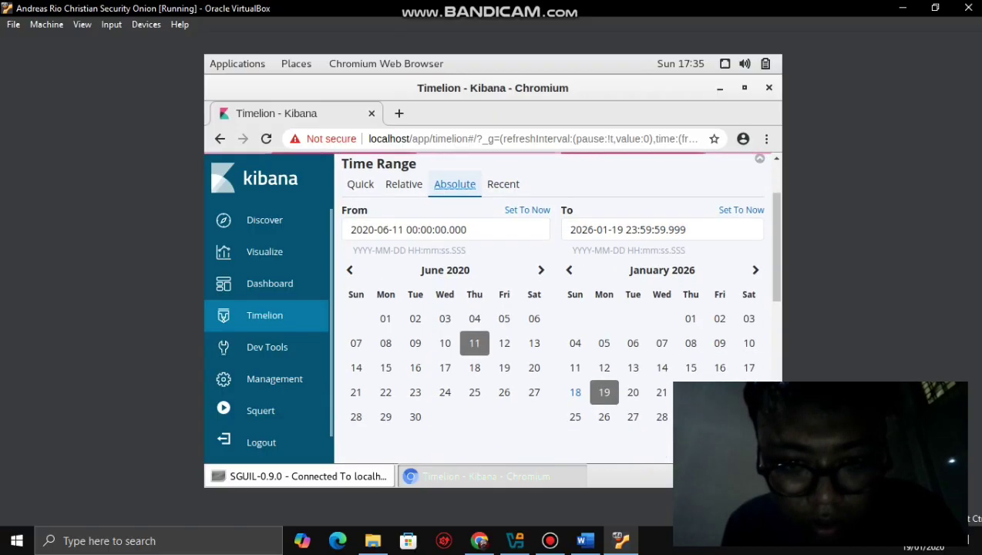
{"action": "scroll", "coordinate": [504, 222], "scroll_direction": "down", "scroll_amount": 3}
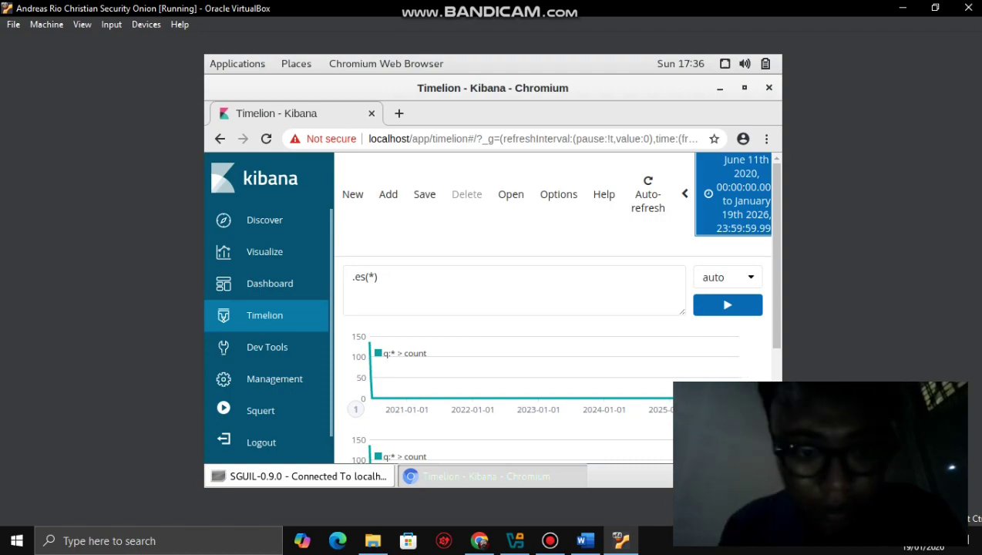
- Open the Timelion sheet layout options and look through them
{"action": "left_click", "coordinate": [558, 195]}
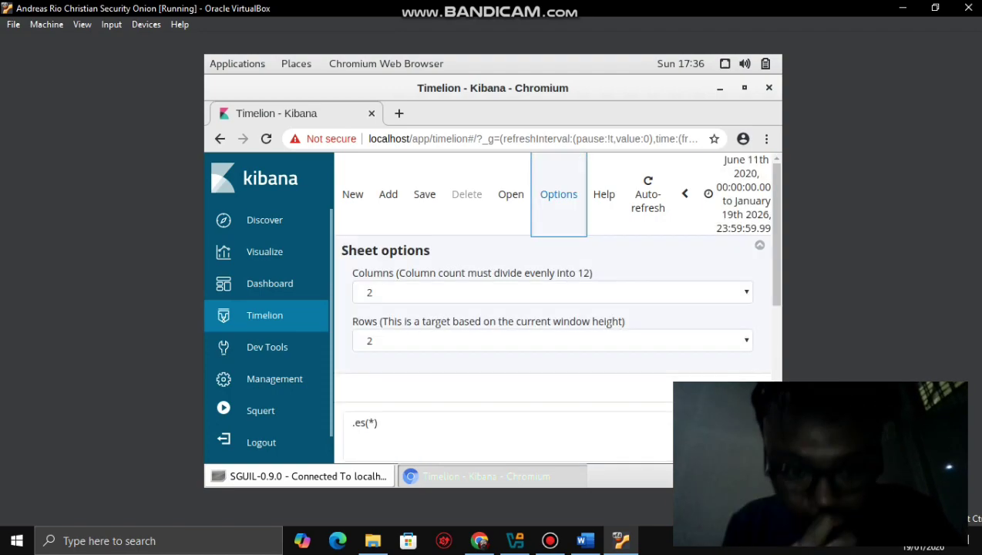
{"action": "scroll", "coordinate": [552, 308], "scroll_direction": "down", "scroll_amount": 1}
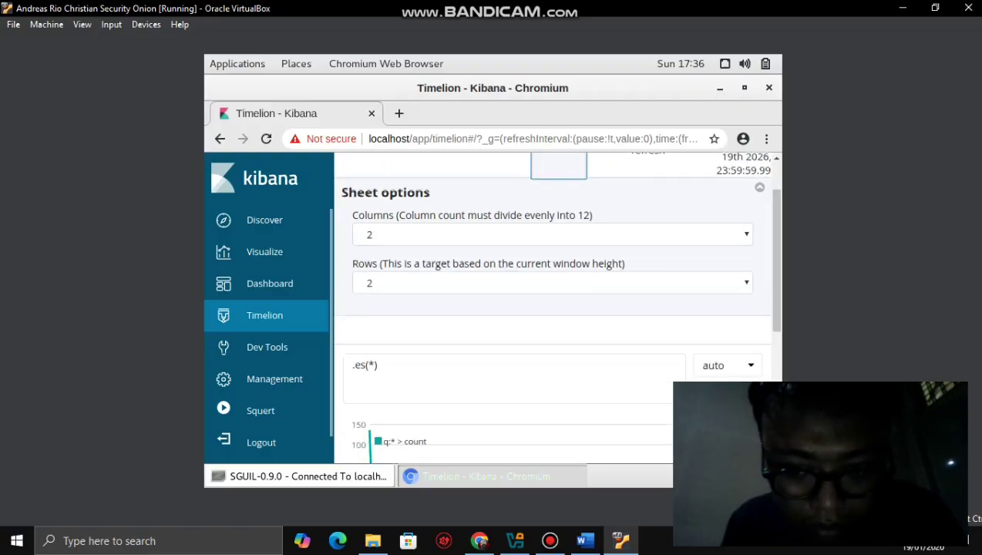
{"action": "scroll", "coordinate": [552, 308], "scroll_direction": "down", "scroll_amount": 5}
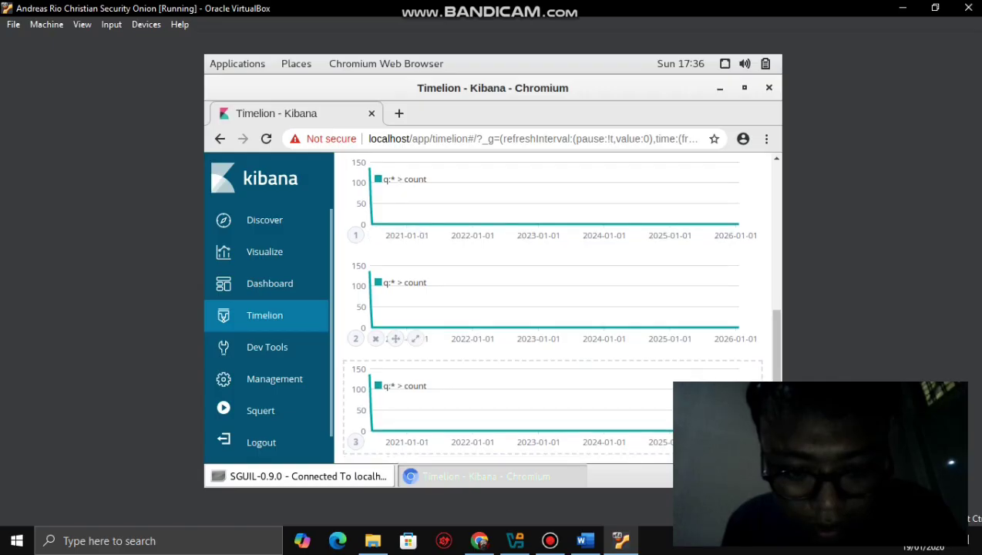
{"action": "scroll", "coordinate": [552, 309], "scroll_direction": "up", "scroll_amount": 6}
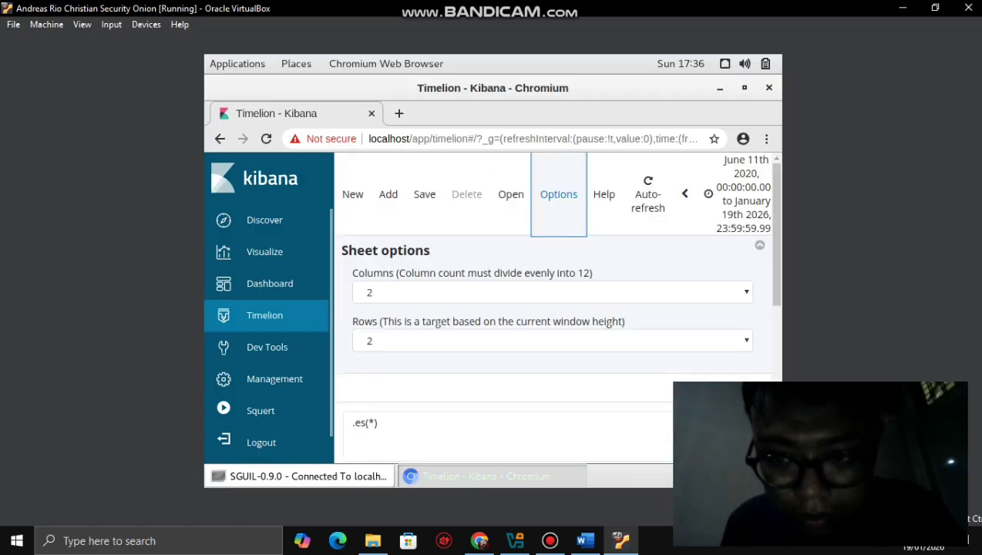
- Shift the Timelion time range by one period and restore the browser to a smaller window
{"action": "left_click", "coordinate": [684, 193]}
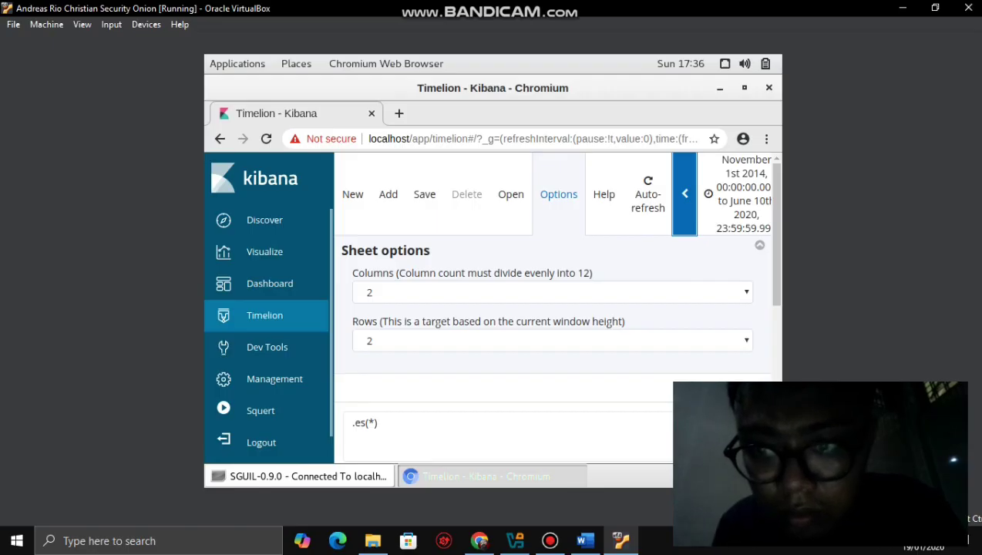
{"action": "left_click", "coordinate": [744, 87]}
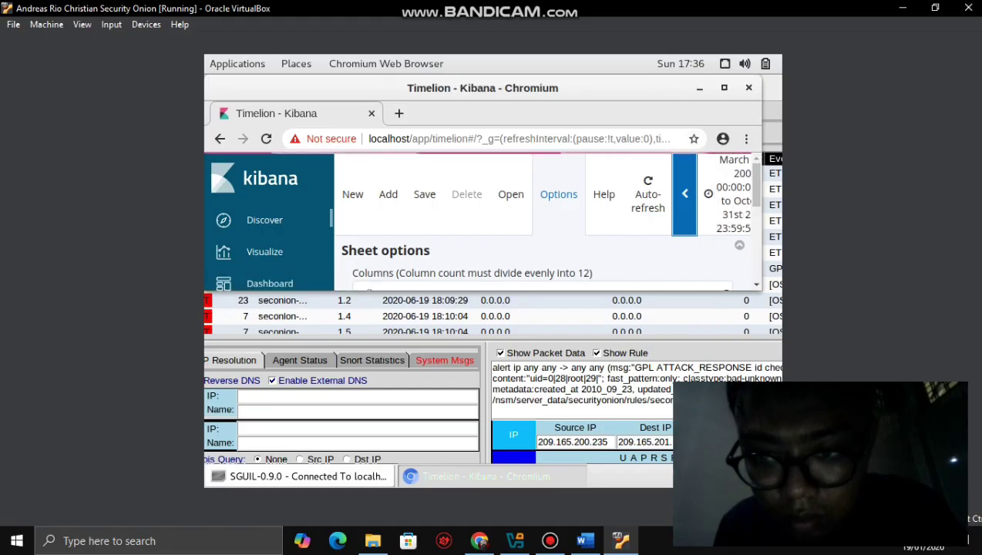
{"action": "scroll", "coordinate": [546, 218], "scroll_direction": "down", "scroll_amount": 1}
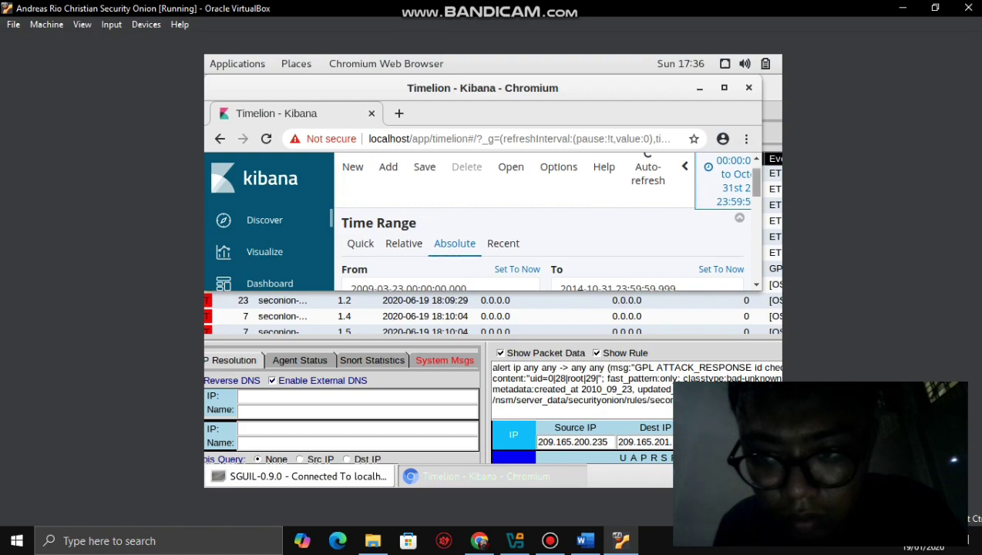
{"action": "scroll", "coordinate": [545, 220], "scroll_direction": "up", "scroll_amount": 1}
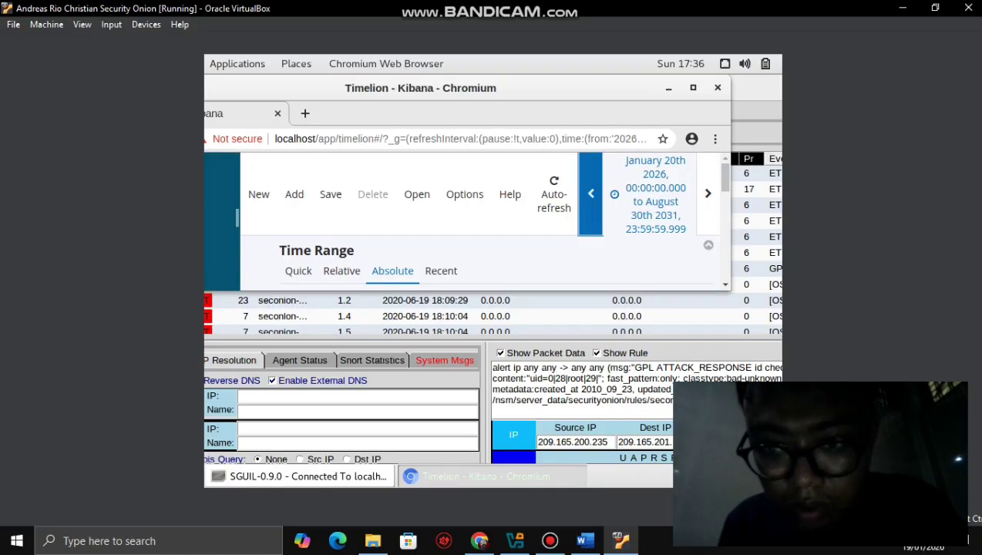
- Maximize the browser and set the Timelion start date to 19 January 2026
{"action": "left_click", "coordinate": [648, 193]}
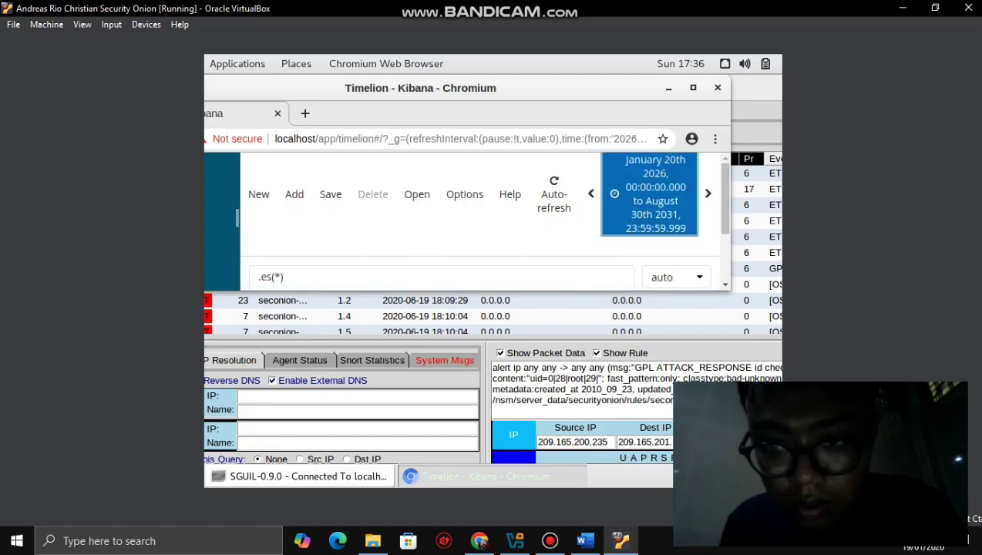
{"action": "key", "text": "super+Up"}
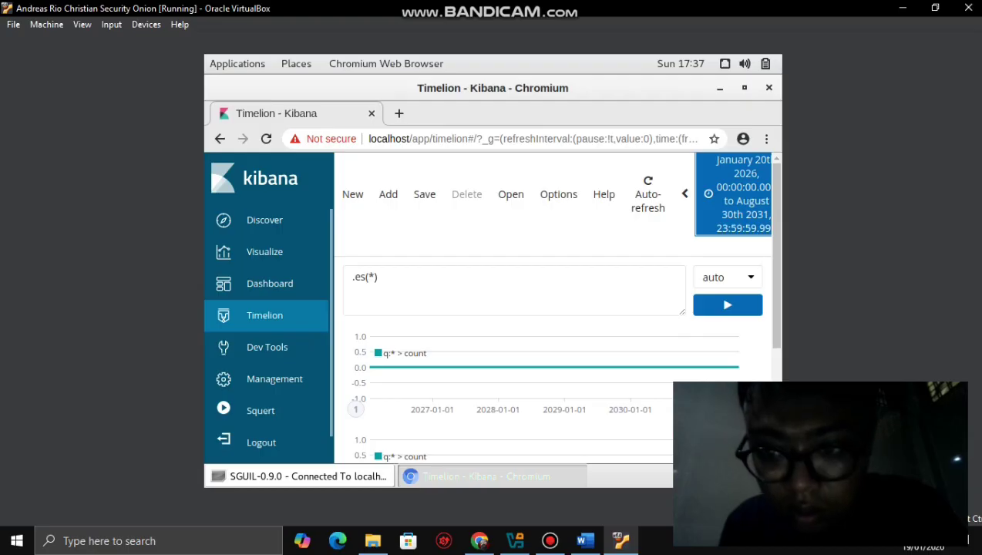
{"action": "key", "text": "Return"}
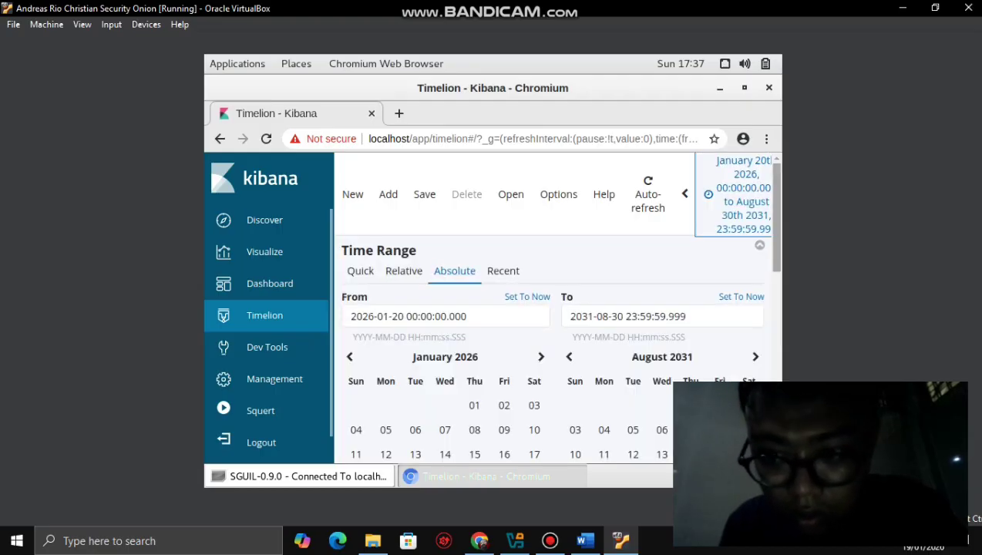
{"action": "scroll", "coordinate": [555, 308], "scroll_direction": "down", "scroll_amount": 2}
{"action": "scroll", "coordinate": [555, 308], "scroll_direction": "down", "scroll_amount": 1}
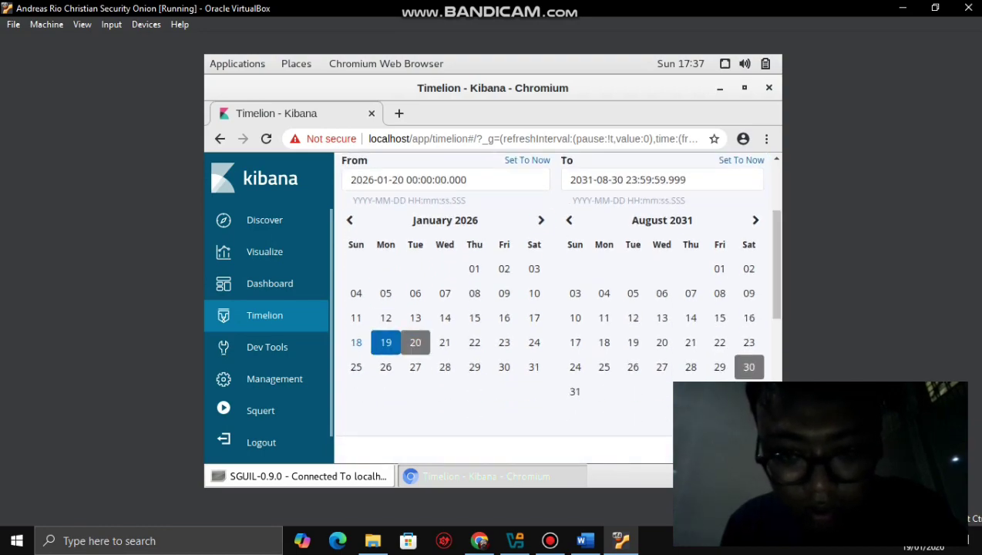
{"action": "left_click", "coordinate": [385, 342]}
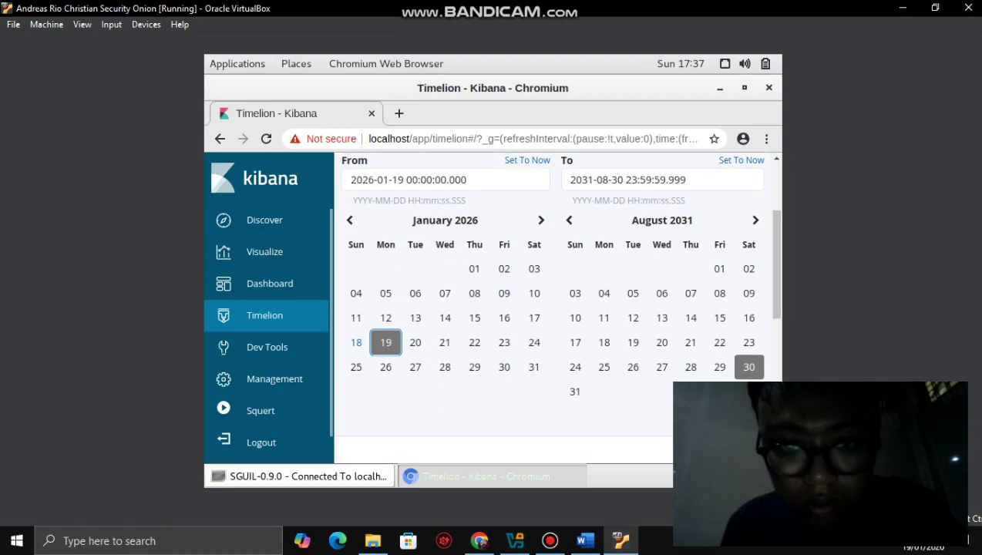
{"action": "left_click", "coordinate": [414, 342]}
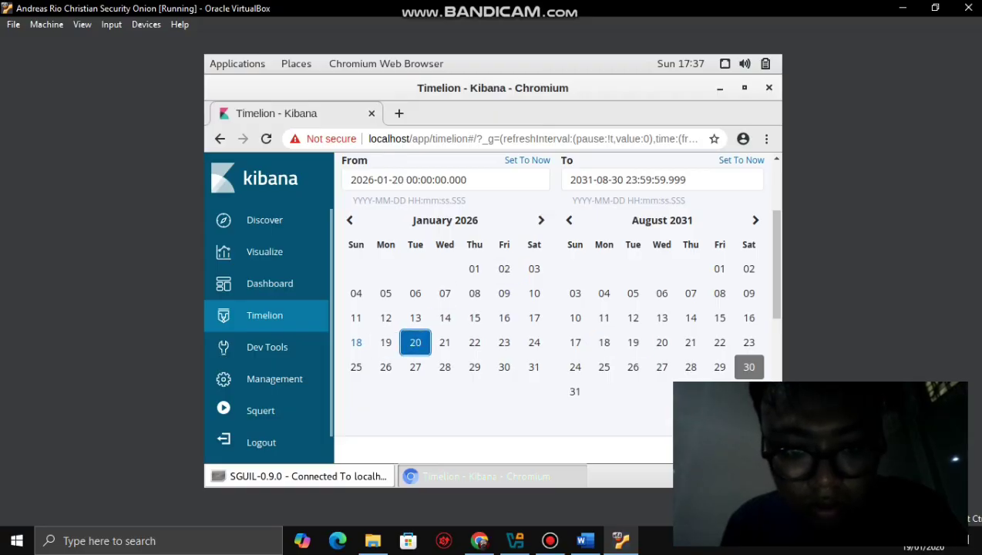
{"action": "left_click", "coordinate": [385, 342]}
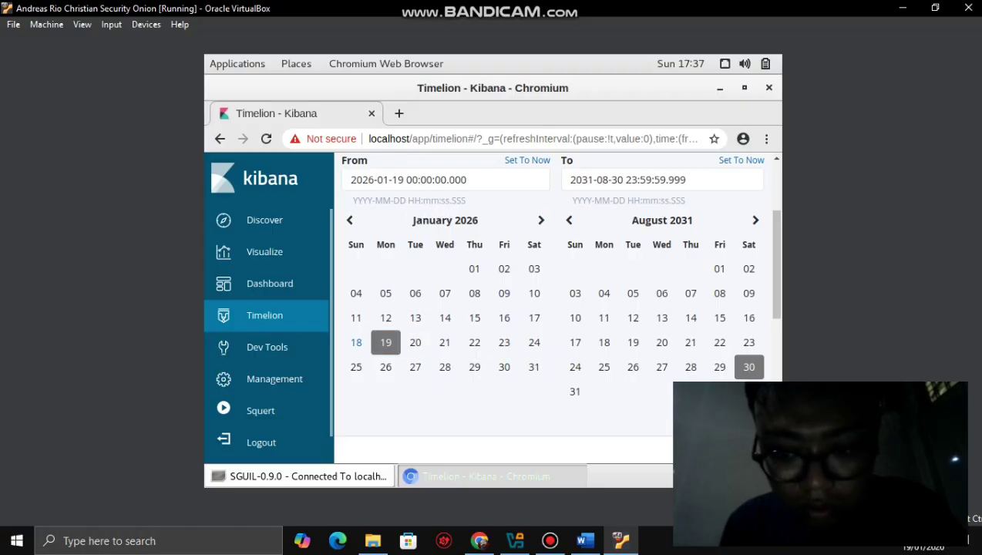
{"action": "key", "text": "Return"}
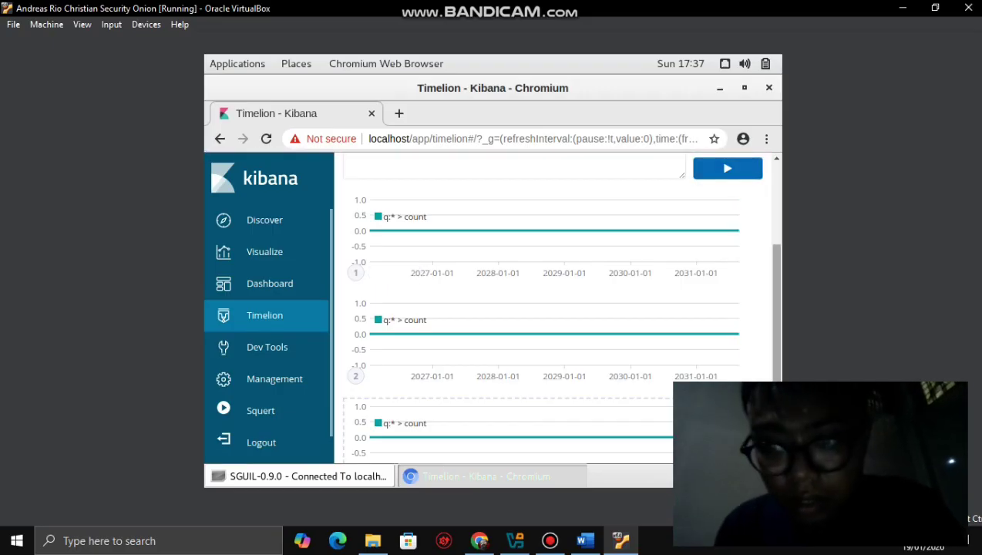
- Rerun the Timelion expression and return to the Zeek Notices dashboard
{"action": "scroll", "coordinate": [555, 308], "scroll_direction": "up", "scroll_amount": 3}
{"action": "left_click", "coordinate": [726, 304]}
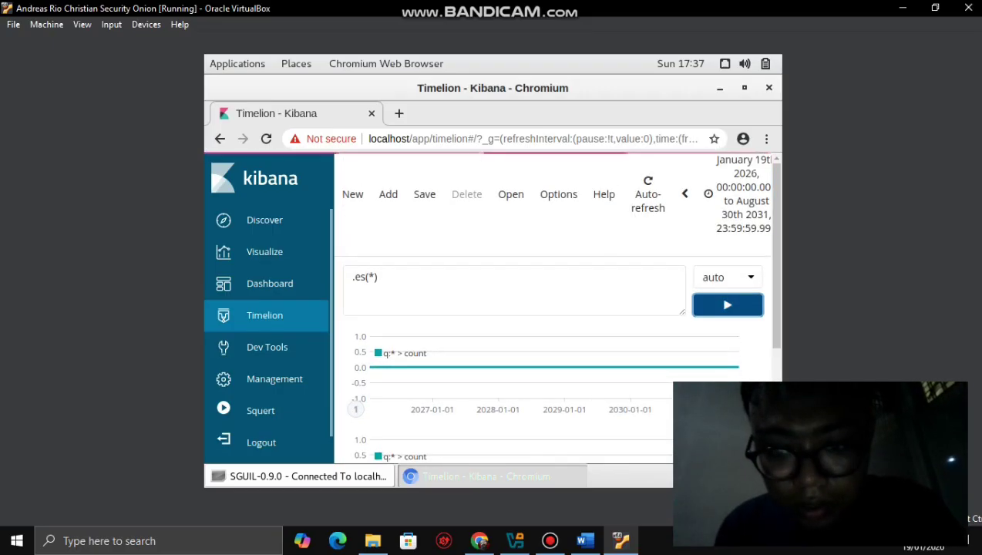
{"action": "left_click", "coordinate": [603, 194]}
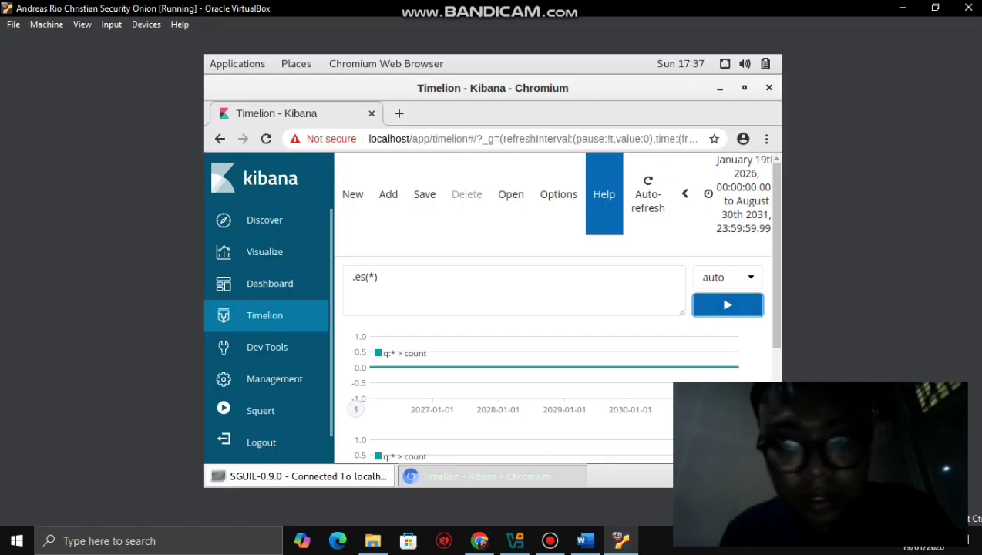
{"action": "left_click", "coordinate": [270, 282]}
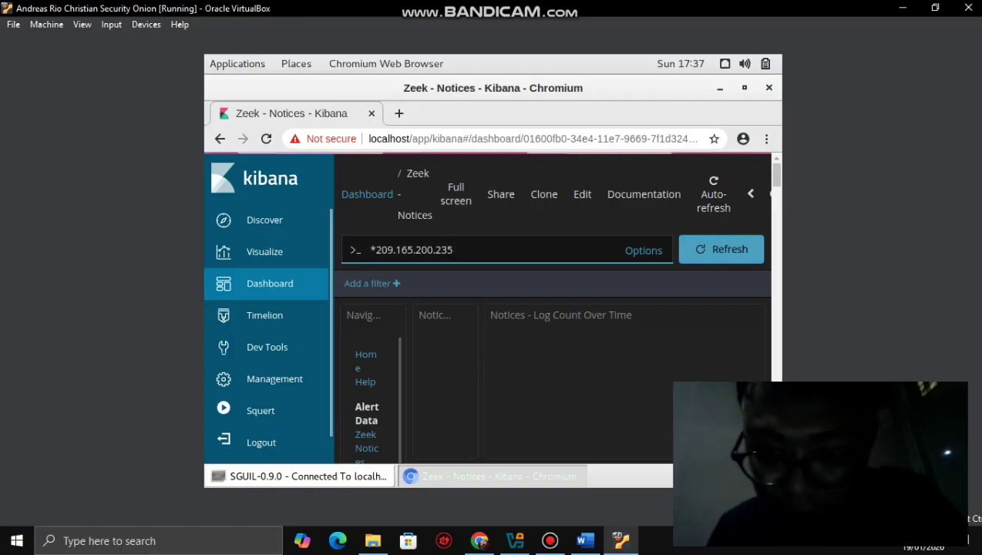
{"action": "scroll", "coordinate": [551, 308], "scroll_direction": "down", "scroll_amount": 2}
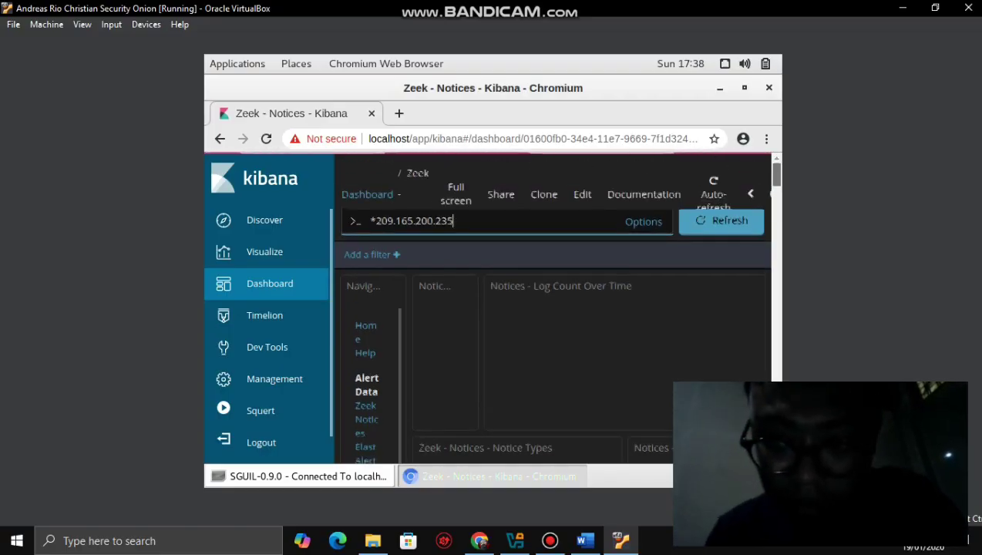
{"action": "scroll", "coordinate": [540, 308], "scroll_direction": "down", "scroll_amount": 3}
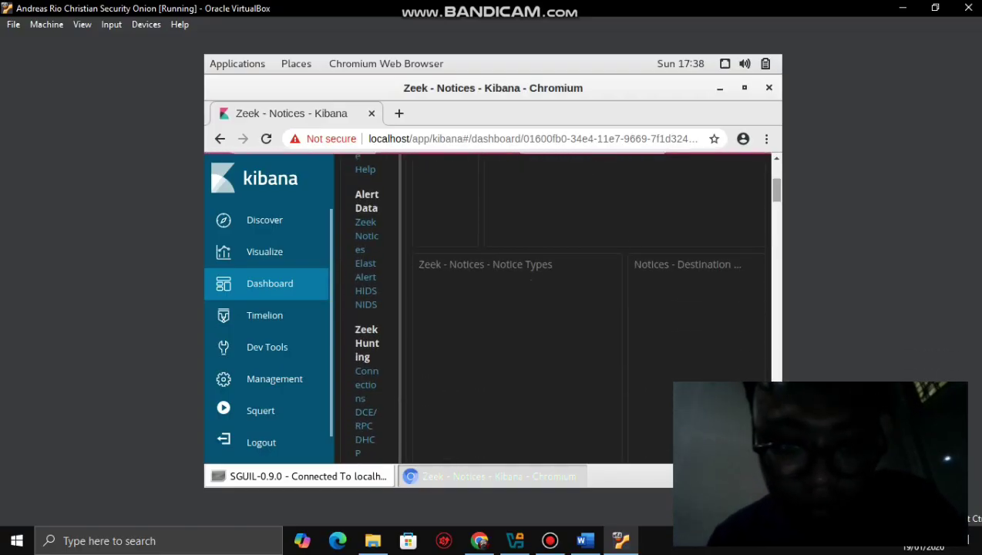
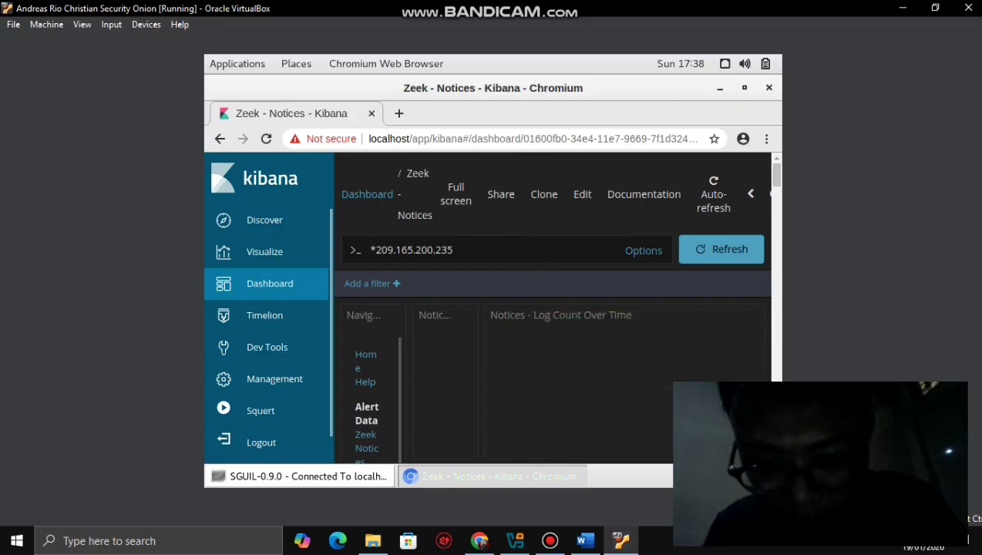
- View the Notices log count panel full screen, then return to the whole dashboard
{"action": "scroll", "coordinate": [552, 309], "scroll_direction": "down", "scroll_amount": 3}
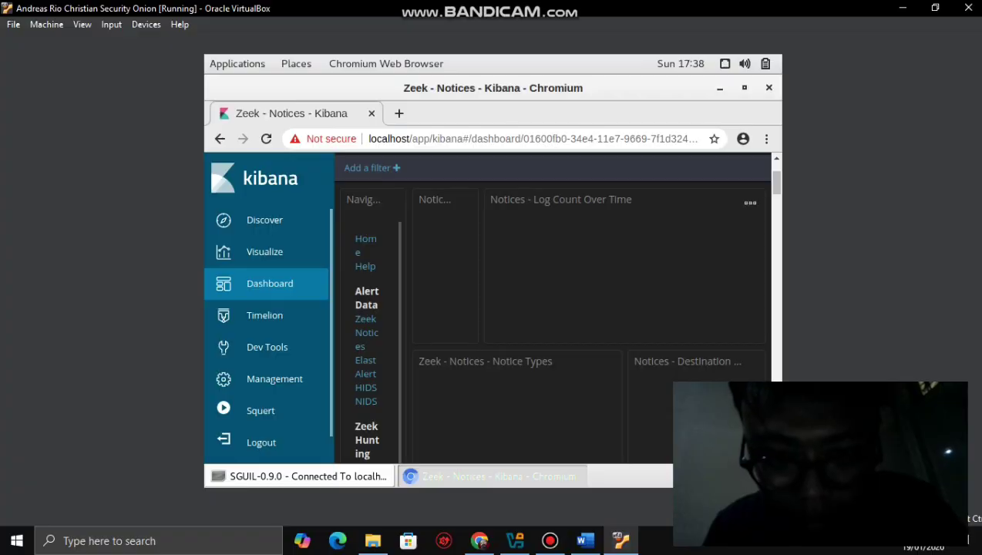
{"action": "left_click", "coordinate": [749, 202]}
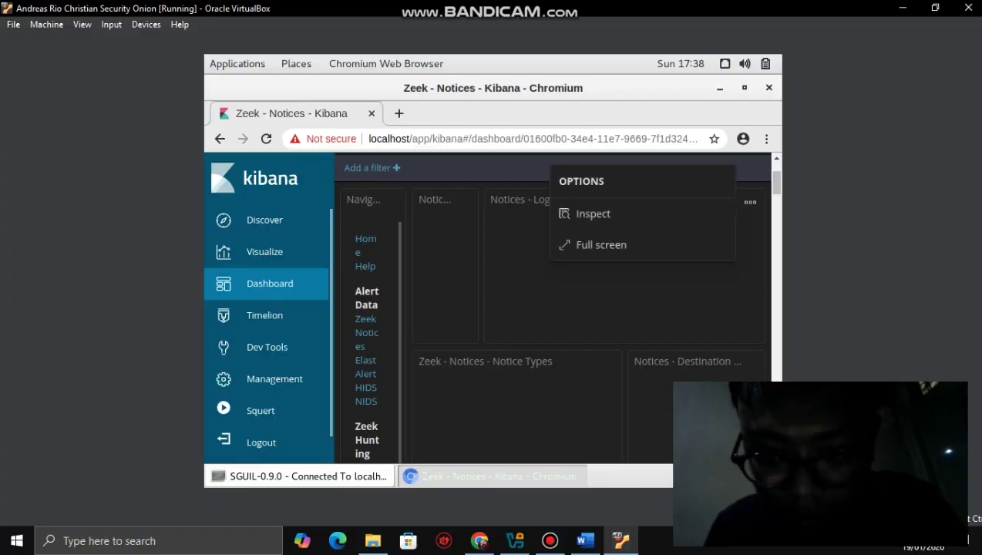
{"action": "left_click", "coordinate": [601, 244]}
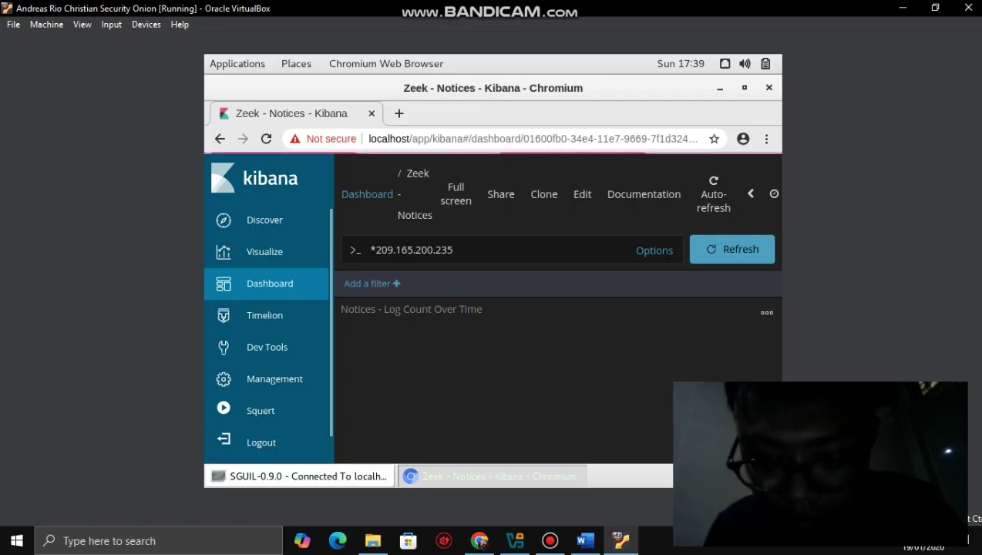
{"action": "left_click", "coordinate": [767, 312]}
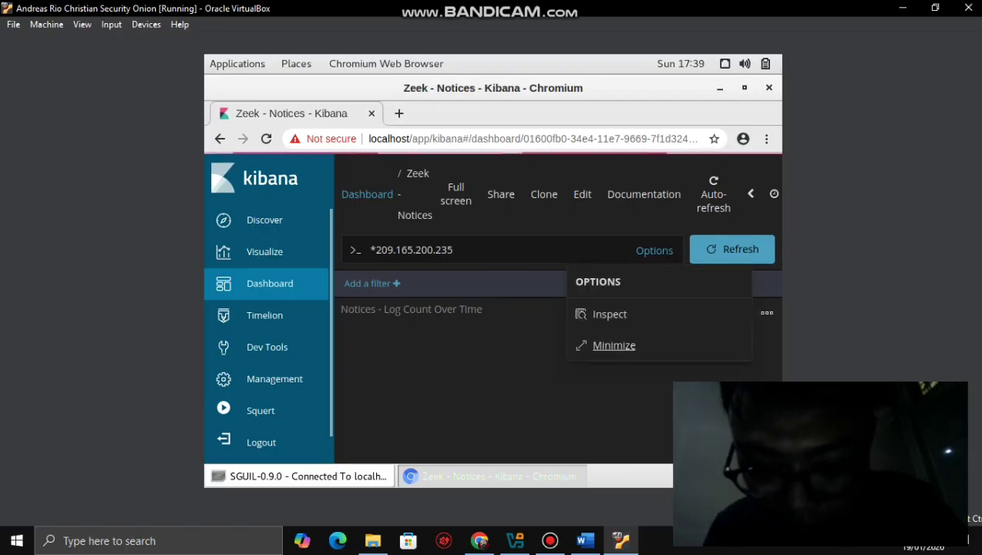
{"action": "left_click", "coordinate": [613, 346]}
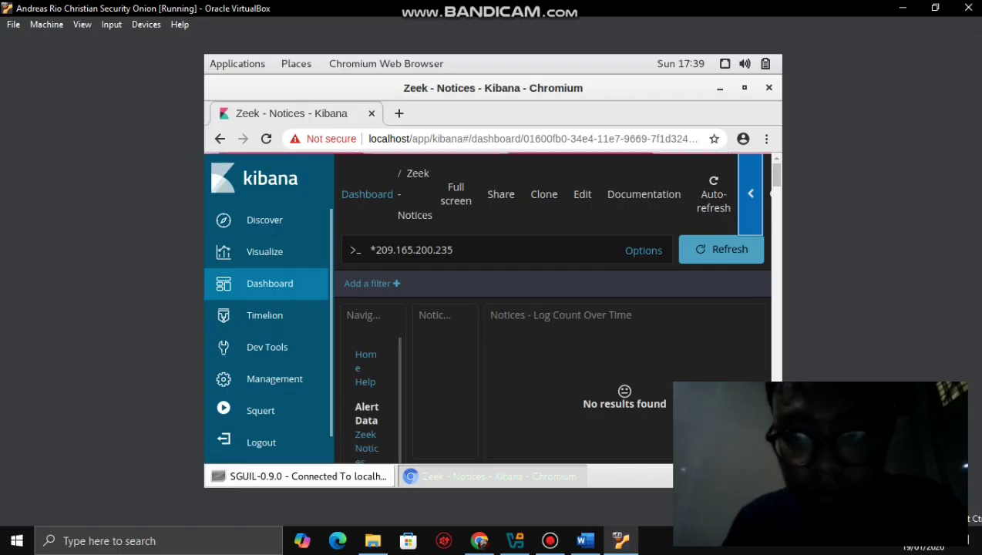
- Advance the Kibana time range to June 2020, refresh, and open the Overview dashboard
{"action": "left_click", "coordinate": [736, 82]}
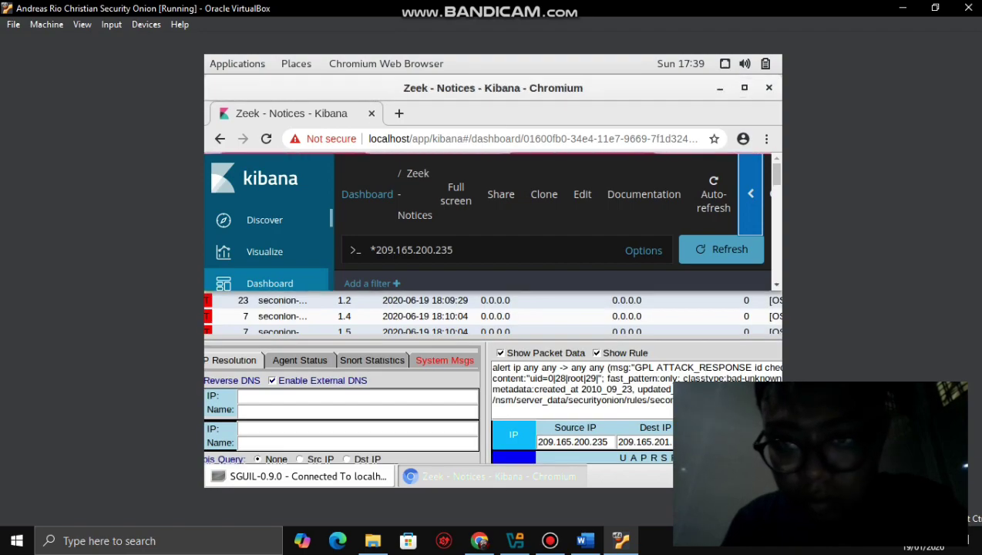
{"action": "left_click_drag", "start_coordinate": [694, 82], "coordinate": [572, 87]}
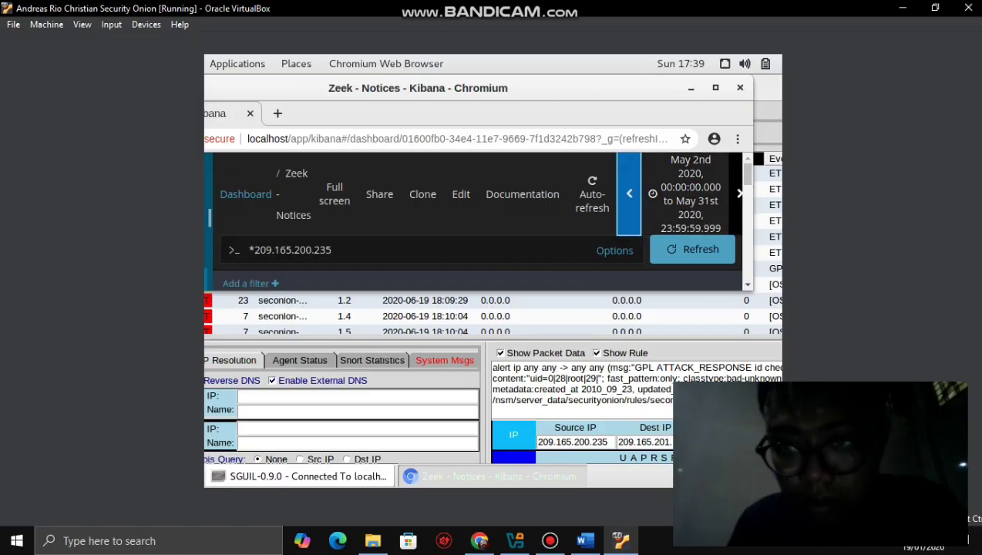
{"action": "left_click", "coordinate": [739, 194]}
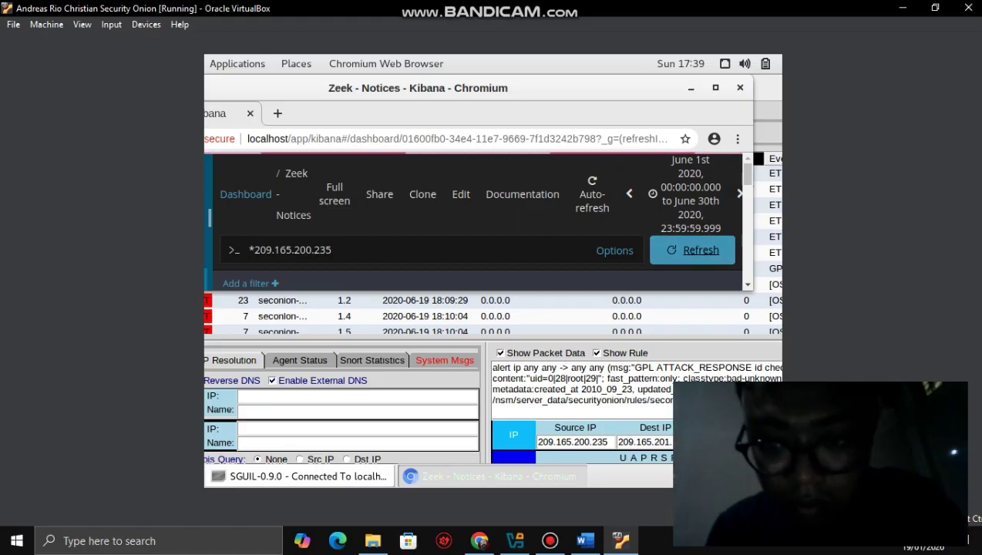
{"action": "left_click", "coordinate": [700, 249]}
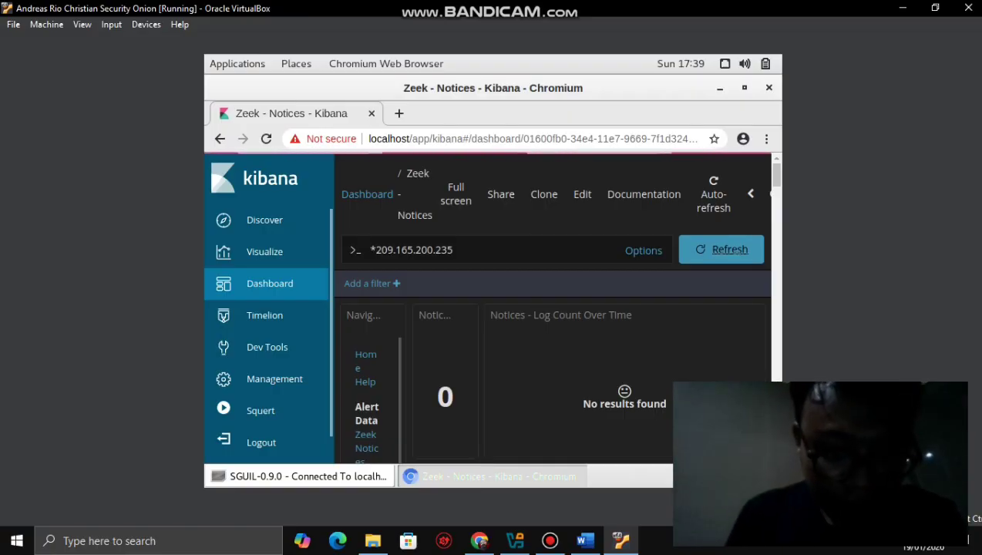
{"action": "scroll", "coordinate": [369, 385], "scroll_direction": "down", "scroll_amount": 2}
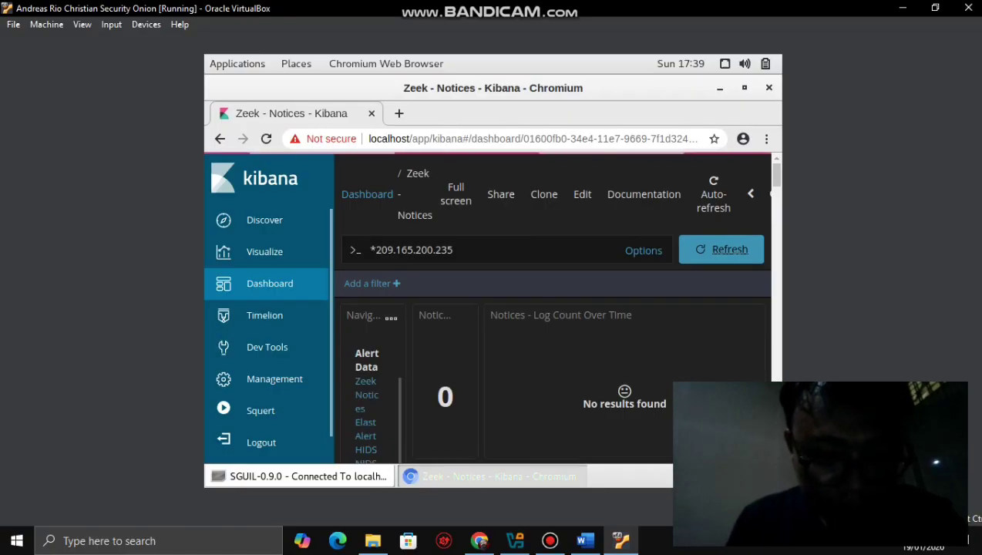
{"action": "left_click", "coordinate": [265, 315]}
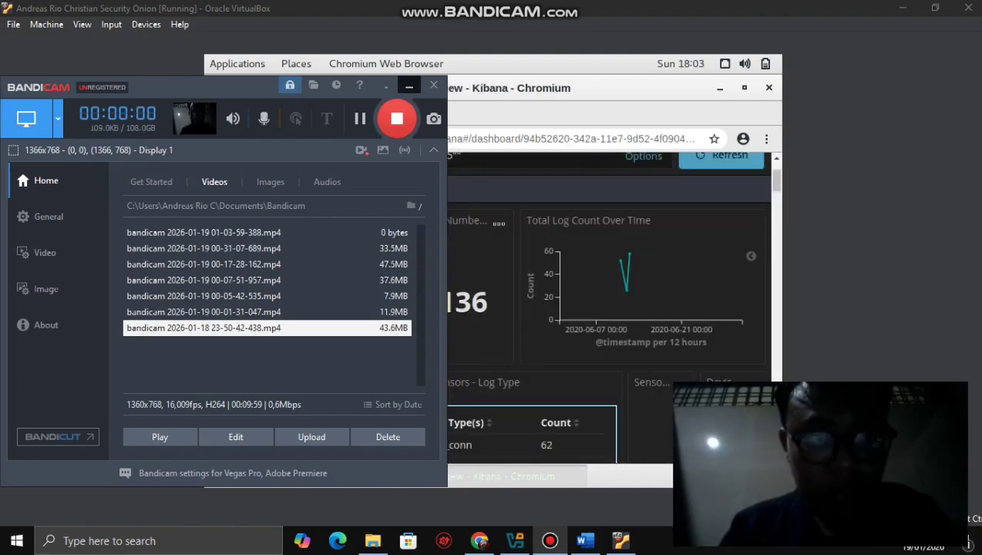
- Scroll the Overview to the Log Type table showing bro_ftp at 2, then bring up Word
{"action": "left_click", "coordinate": [409, 85]}
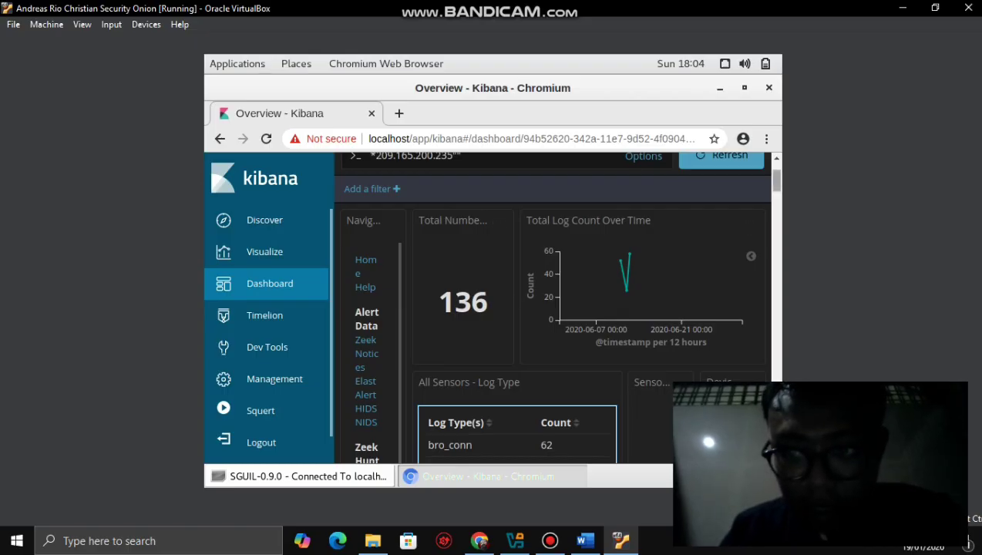
{"action": "scroll", "coordinate": [275, 379], "scroll_direction": "down", "scroll_amount": 3}
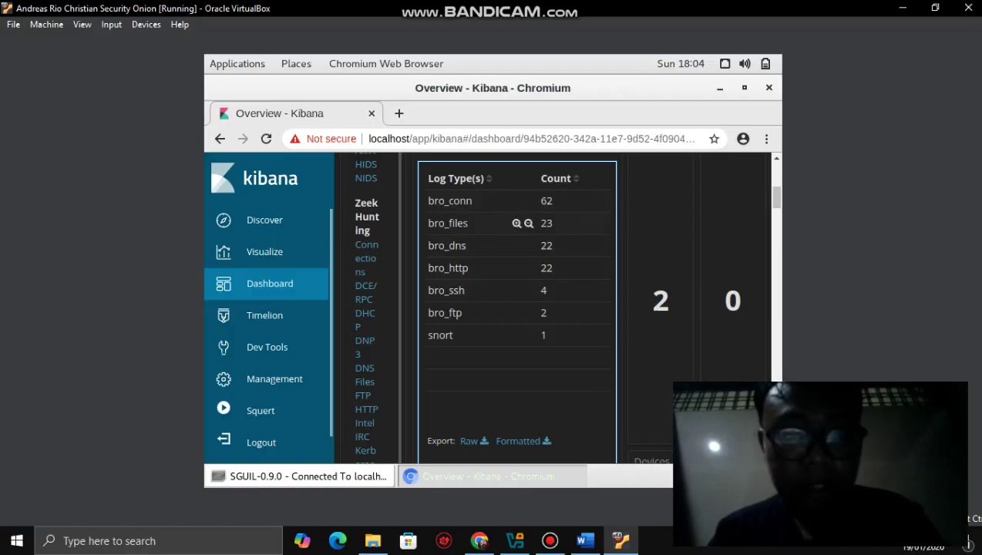
{"action": "left_click", "coordinate": [585, 540]}
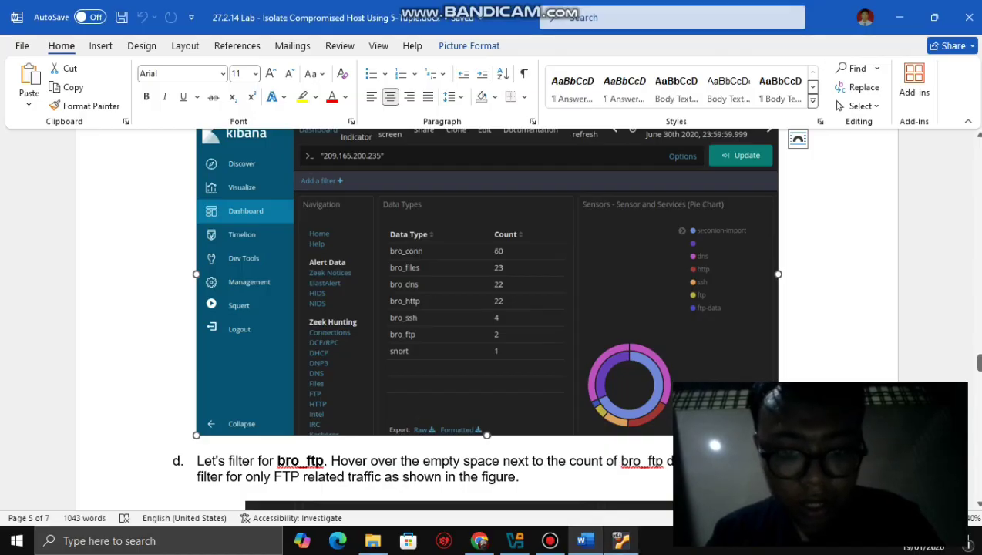
{"action": "left_click", "coordinate": [620, 540]}
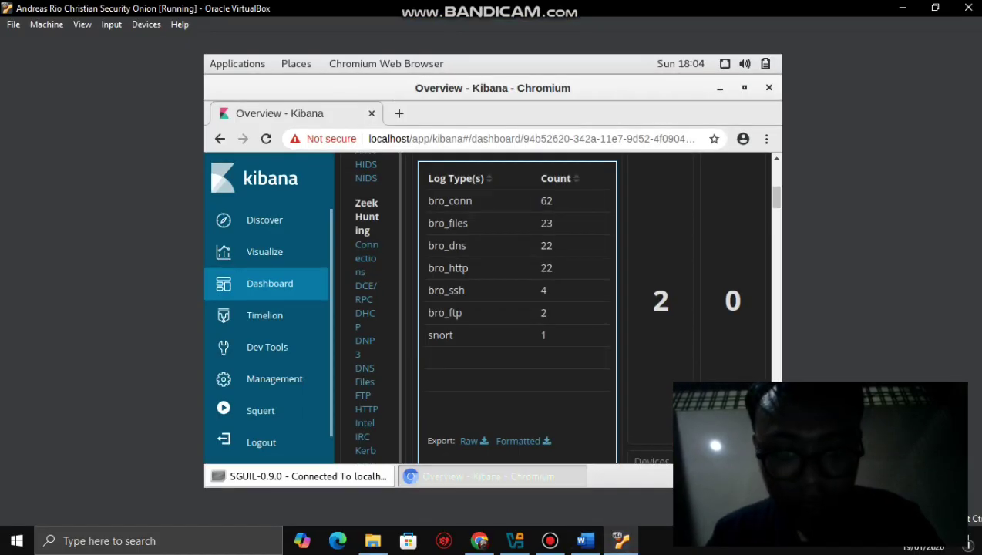
{"action": "left_click", "coordinate": [585, 540]}
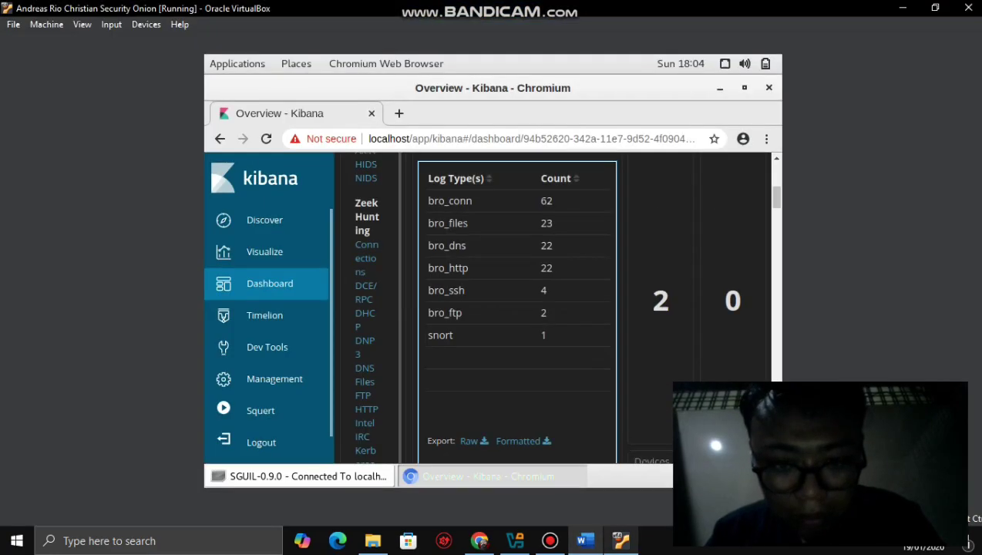
{"action": "left_click", "coordinate": [620, 540]}
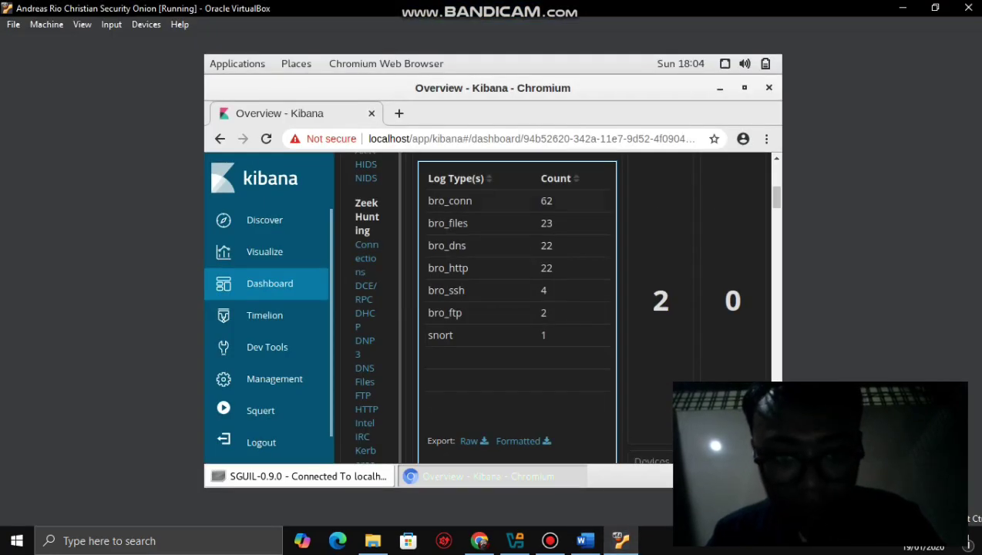
{"action": "left_click", "coordinate": [585, 540]}
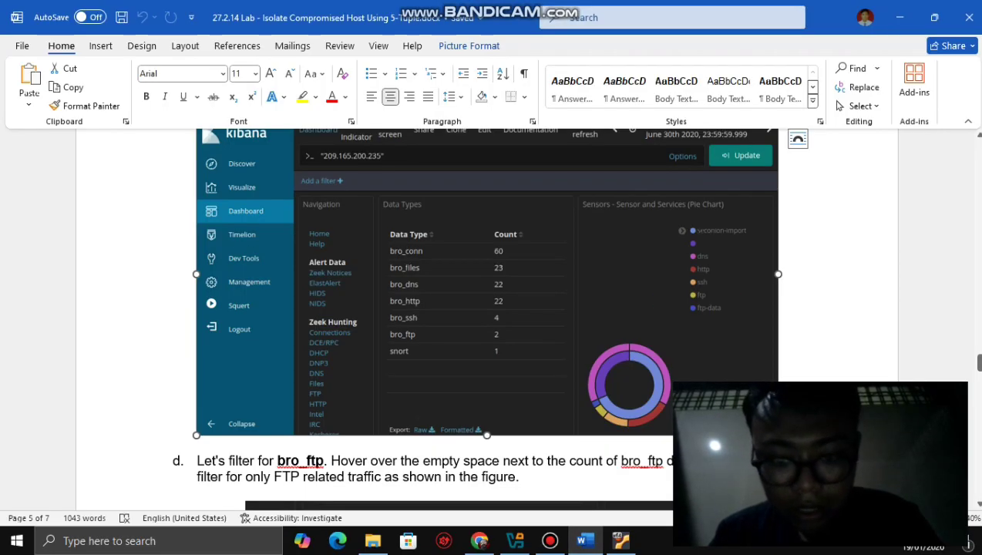
{"action": "left_click", "coordinate": [621, 540]}
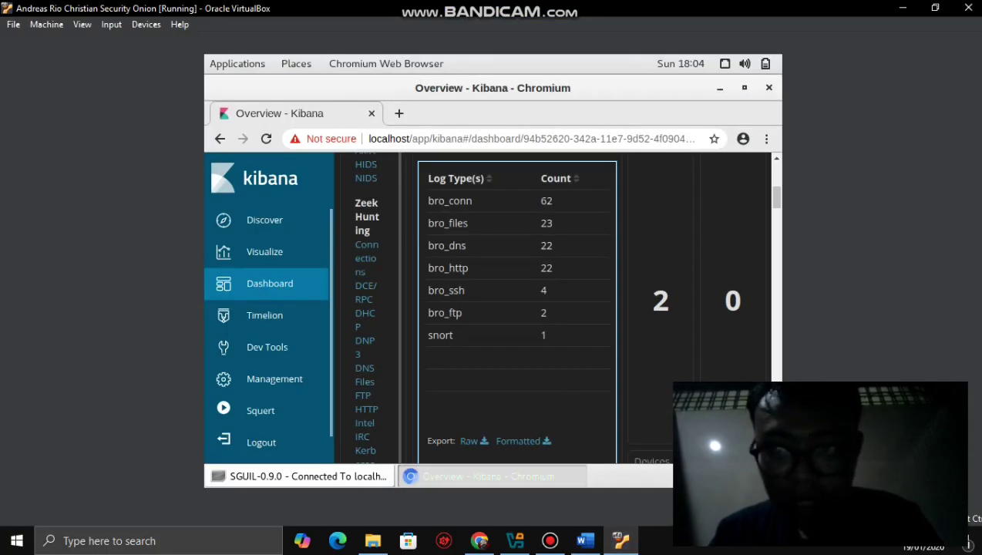
{"action": "scroll", "coordinate": [555, 308], "scroll_direction": "down", "scroll_amount": 10}
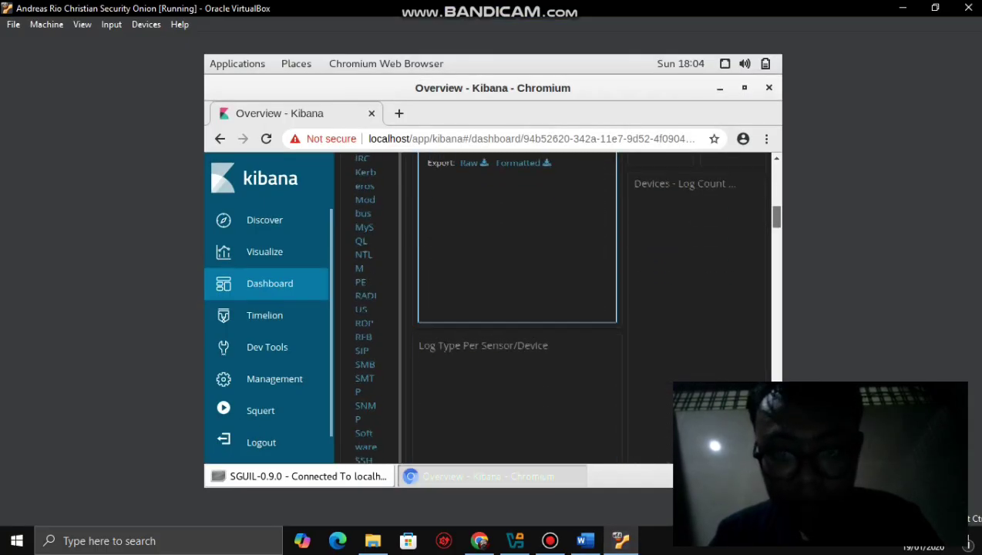
{"action": "scroll", "coordinate": [555, 308], "scroll_direction": "down", "scroll_amount": 10}
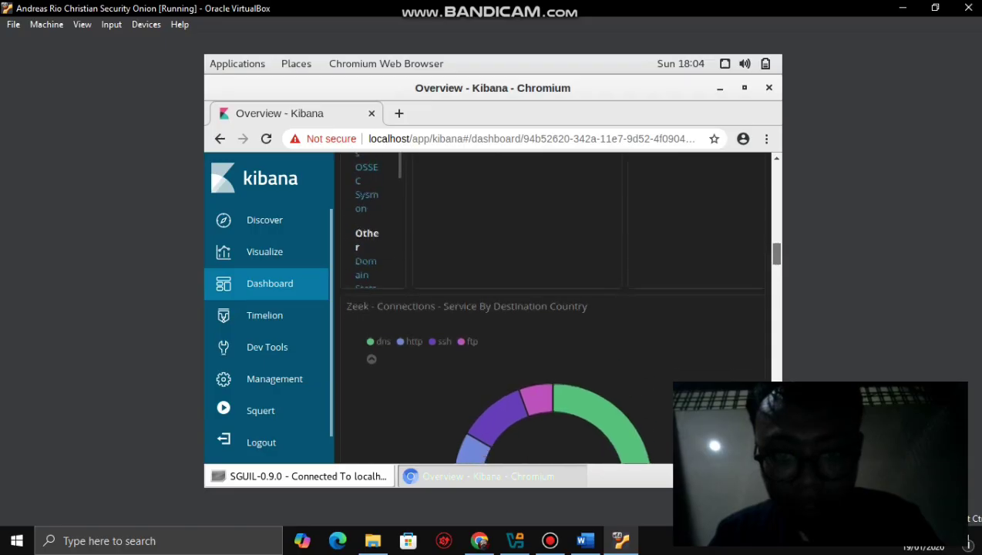
{"action": "scroll", "coordinate": [555, 308], "scroll_direction": "down", "scroll_amount": 3}
{"action": "mouse_move", "coordinate": [574, 225]}
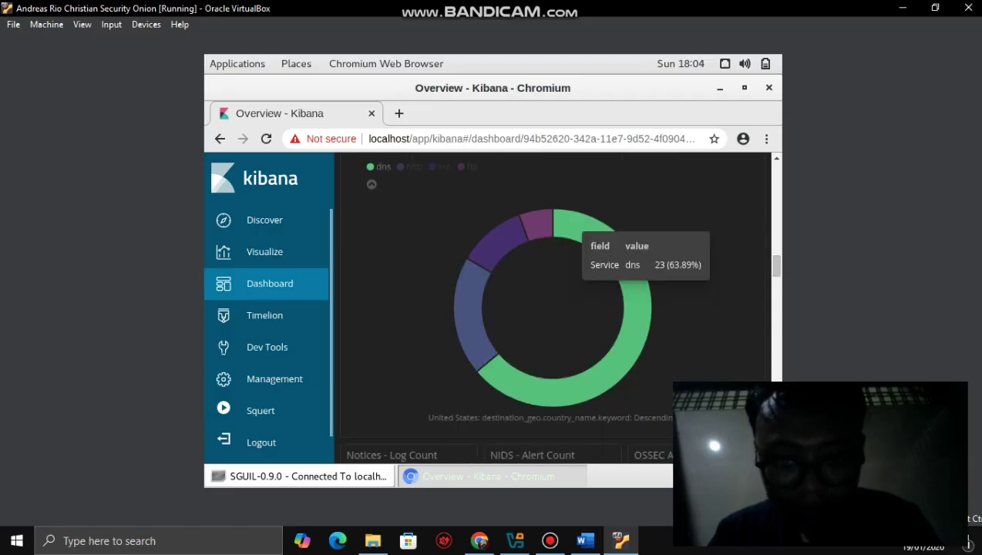
{"action": "mouse_move", "coordinate": [538, 224]}
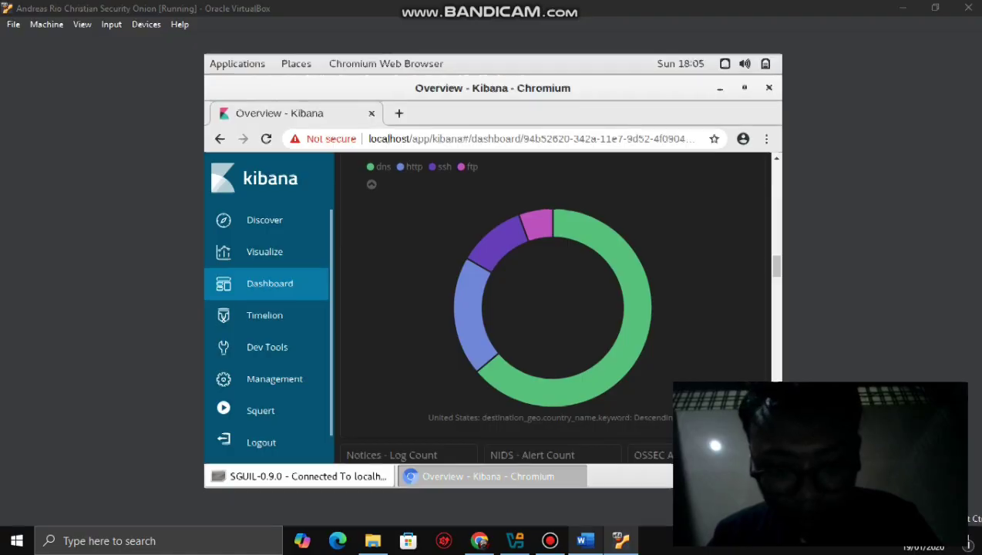
{"action": "key", "text": "alt+Tab"}
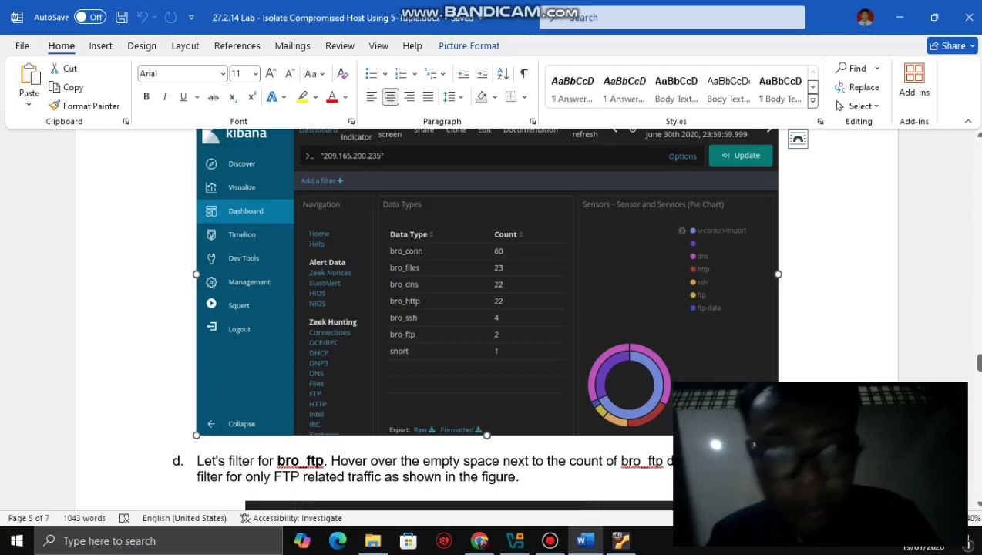
- Glance back at Kibana, then scroll Word to step d's bro_ftp filter and step e
{"action": "key", "text": "alt+Tab"}
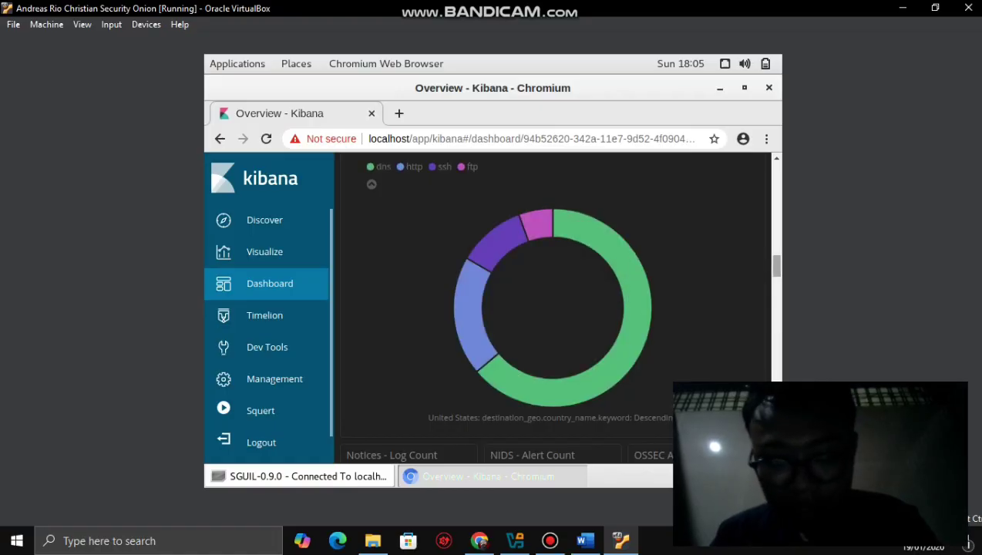
{"action": "scroll", "coordinate": [555, 309], "scroll_direction": "up", "scroll_amount": 10}
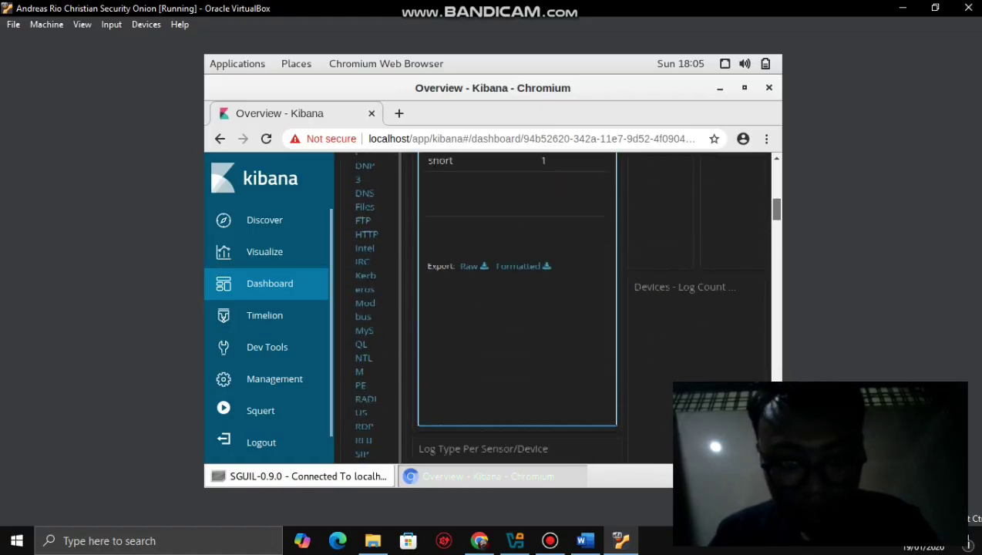
{"action": "scroll", "coordinate": [555, 309], "scroll_direction": "up", "scroll_amount": 3}
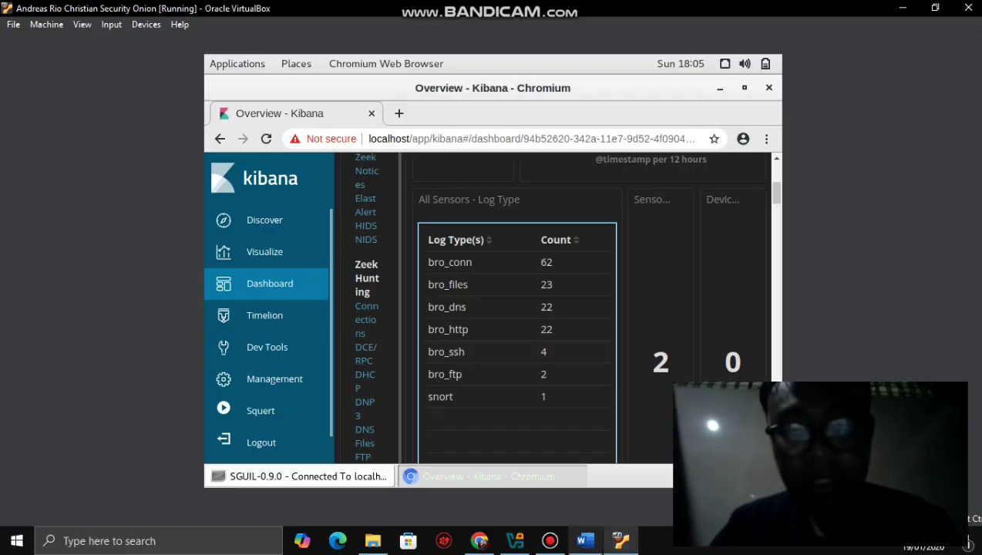
{"action": "key", "text": "alt+Tab"}
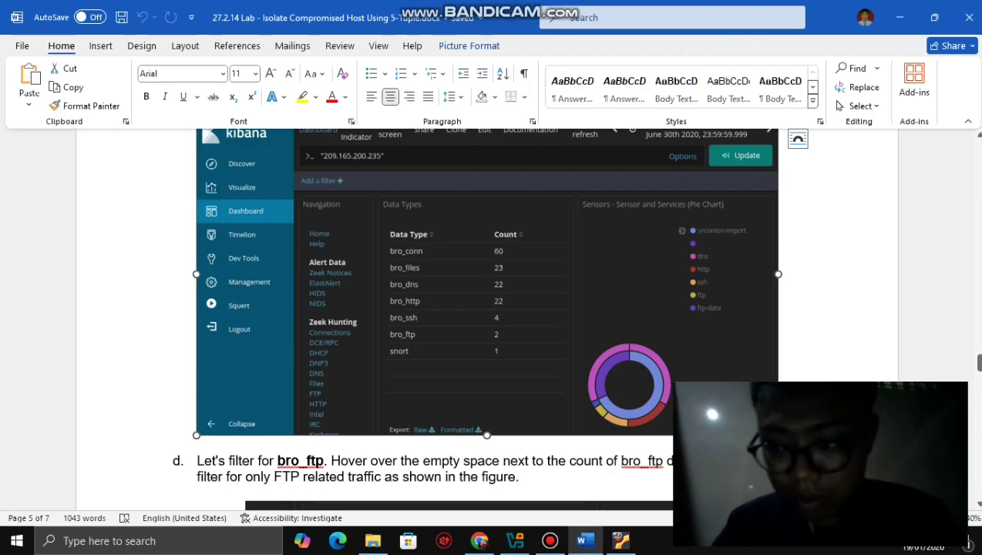
{"action": "scroll", "coordinate": [493, 316], "scroll_direction": "down", "scroll_amount": 5}
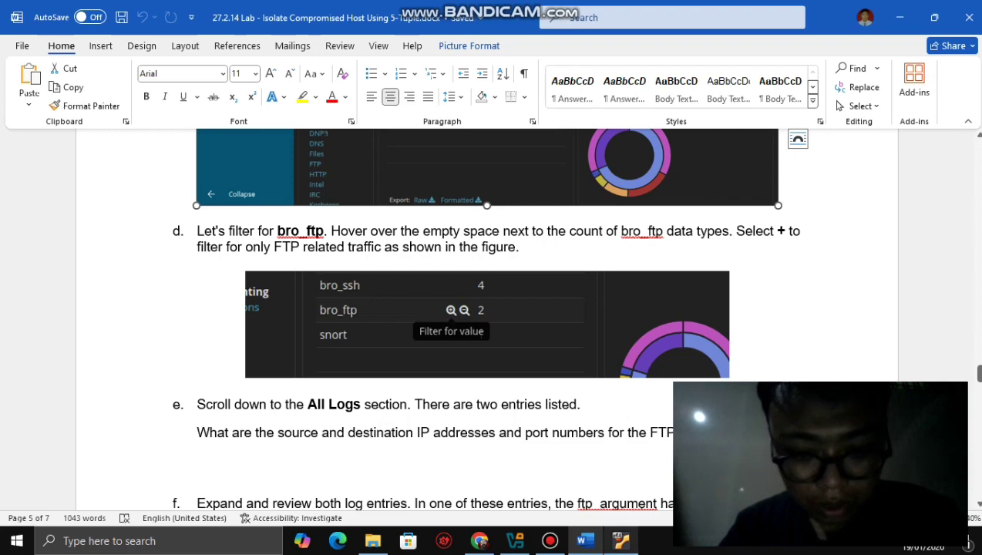
- Compare Word's bro_ftp filtering step against Kibana's Log Type table, finishing on Kibana
{"action": "left_click", "coordinate": [621, 540]}
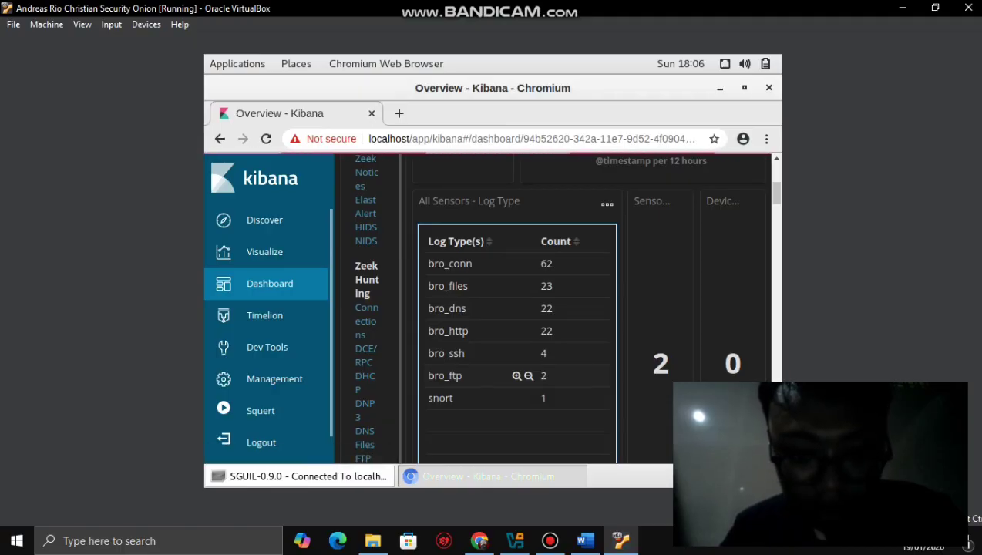
{"action": "left_click", "coordinate": [585, 540]}
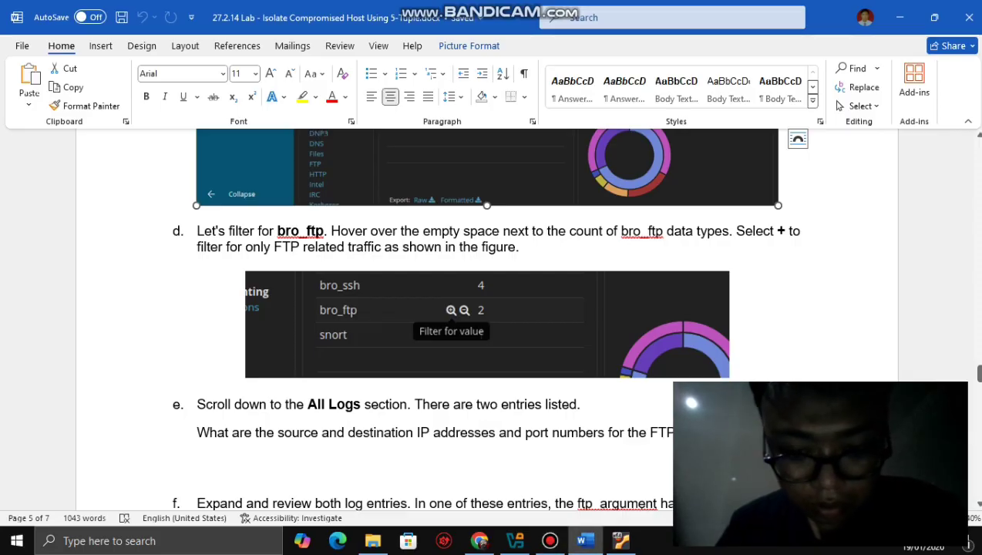
{"action": "left_click", "coordinate": [620, 540]}
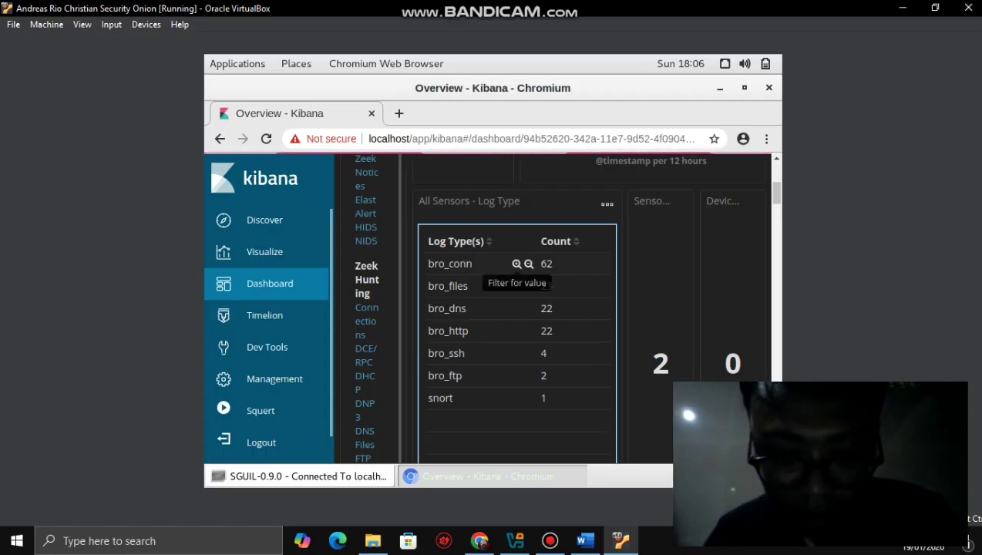
{"action": "left_click", "coordinate": [585, 540]}
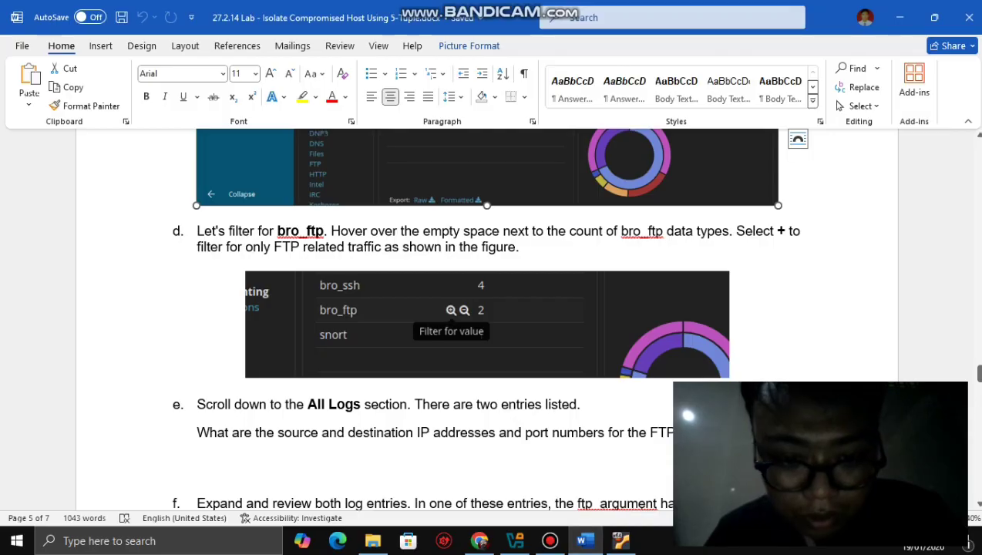
{"action": "left_click", "coordinate": [620, 540]}
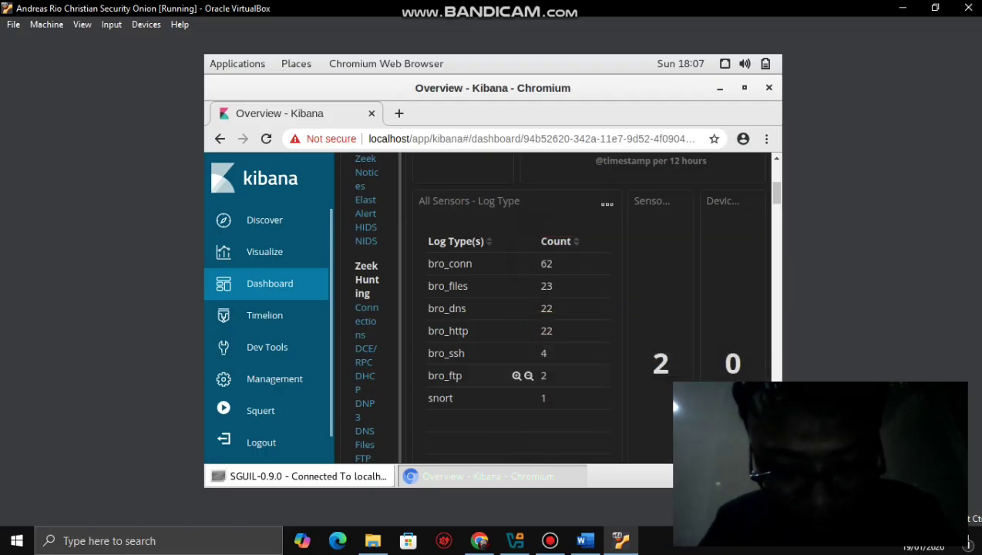
- Filter the Kibana dashboard for the bro_ftp log type value
{"action": "double_click", "coordinate": [444, 375]}
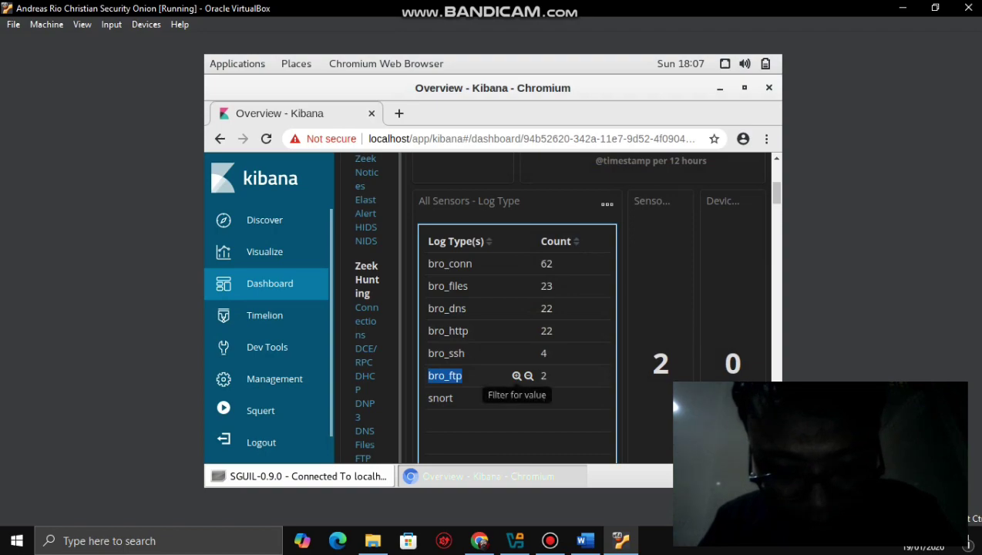
{"action": "left_click", "coordinate": [517, 375]}
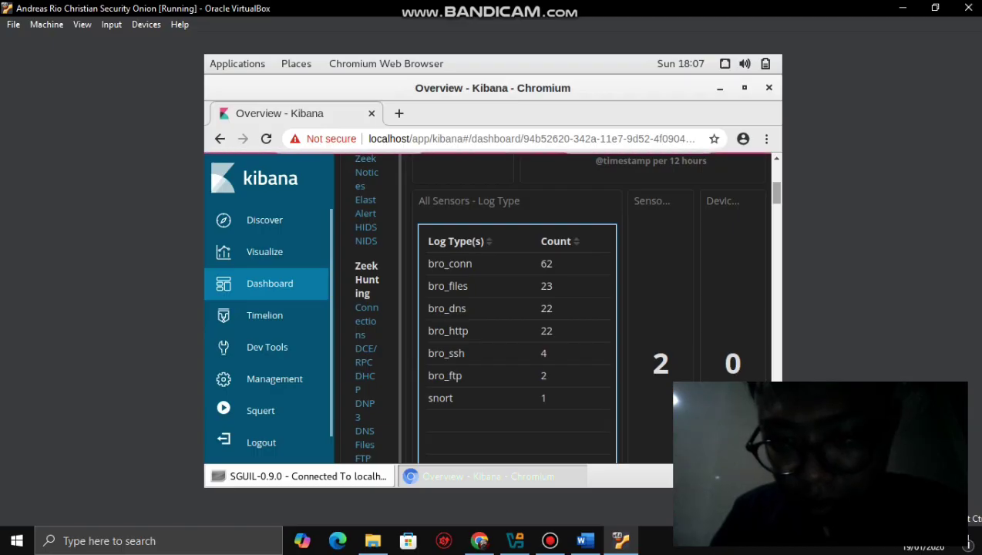
{"action": "scroll", "coordinate": [668, 386], "scroll_direction": "up", "scroll_amount": 3}
{"action": "scroll", "coordinate": [668, 386], "scroll_direction": "down", "scroll_amount": 4}
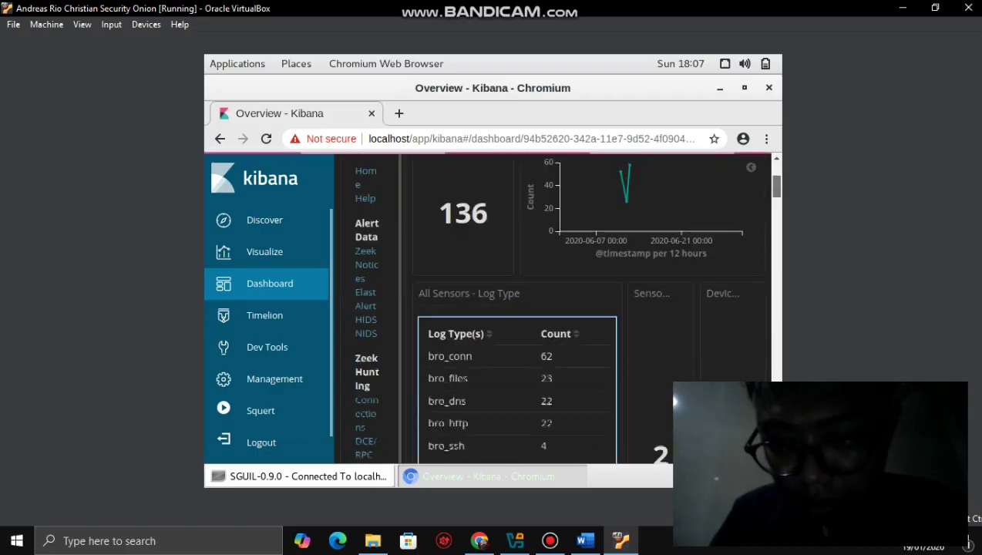
{"action": "scroll", "coordinate": [668, 386], "scroll_direction": "up", "scroll_amount": 1}
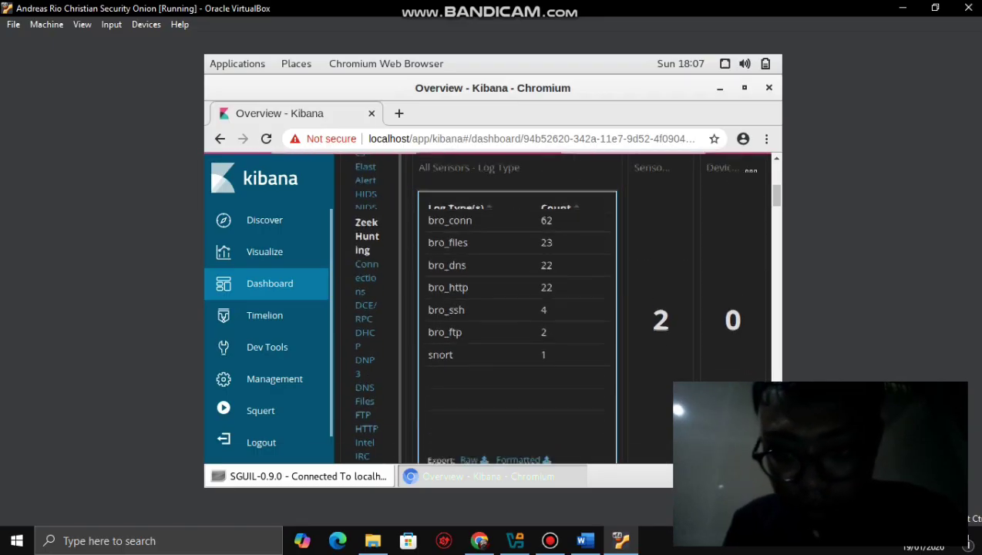
{"action": "scroll", "coordinate": [668, 386], "scroll_direction": "up", "scroll_amount": 3}
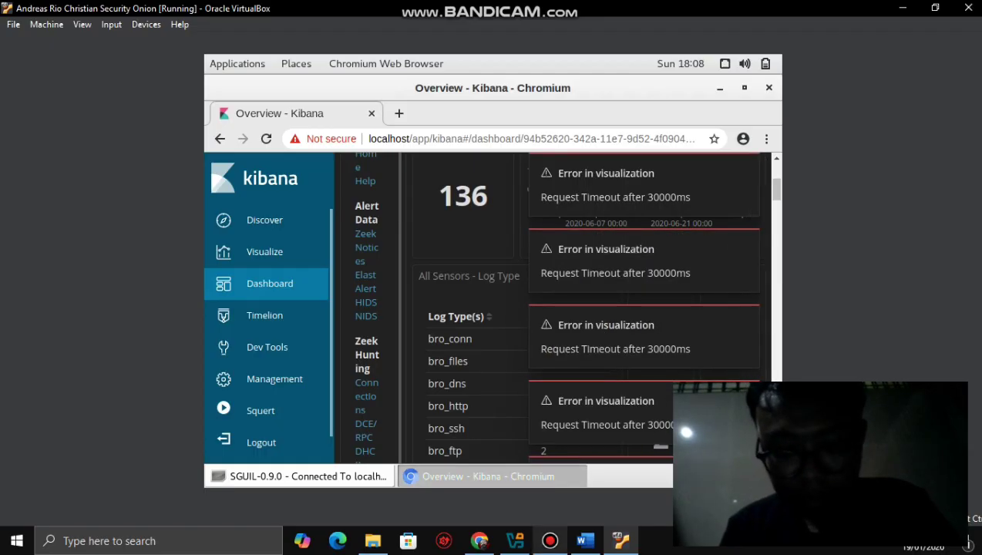
- Check the screen recorder, then show the Word lab guide at step f on confidential.txt
{"action": "left_click", "coordinate": [549, 540]}
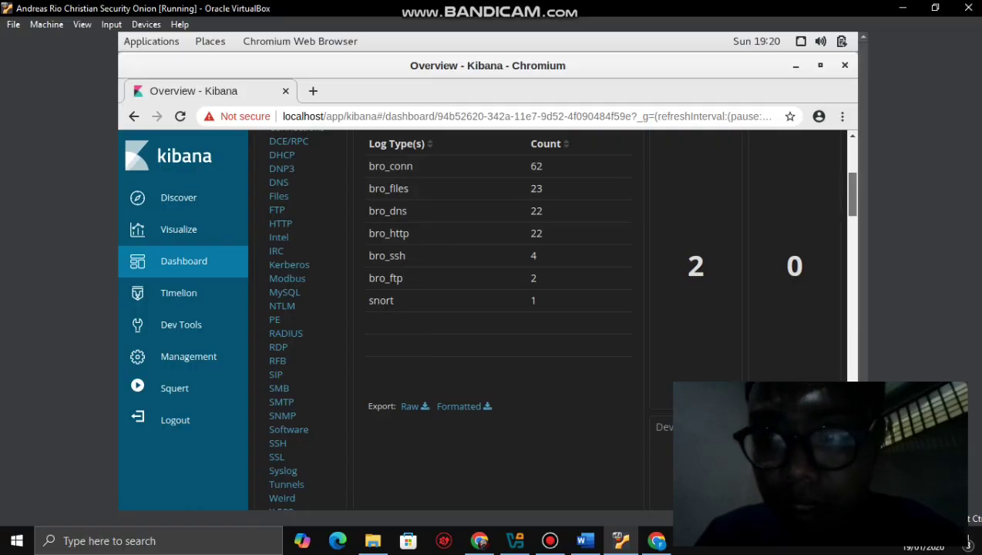
{"action": "scroll", "coordinate": [547, 324], "scroll_direction": "up", "scroll_amount": 5}
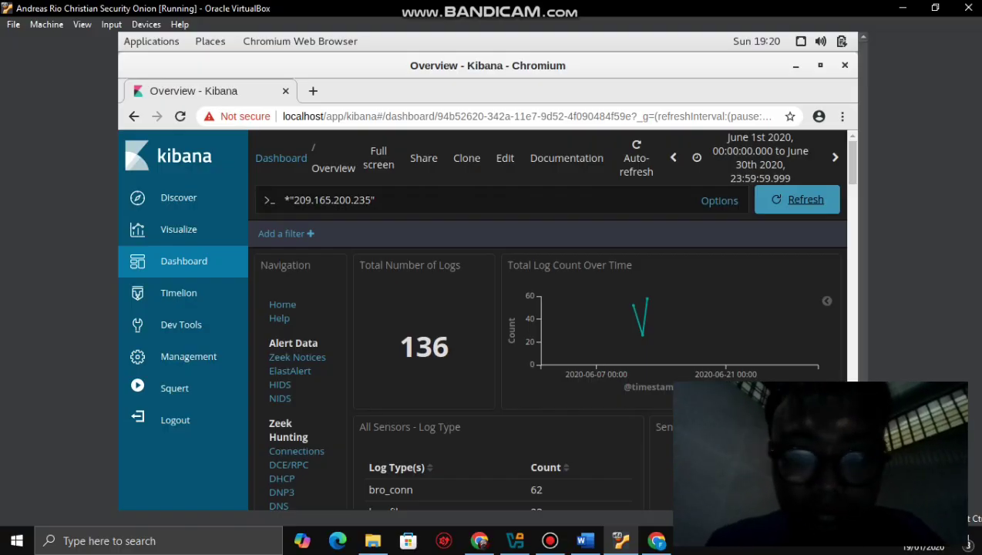
{"action": "scroll", "coordinate": [546, 308], "scroll_direction": "down", "scroll_amount": 1}
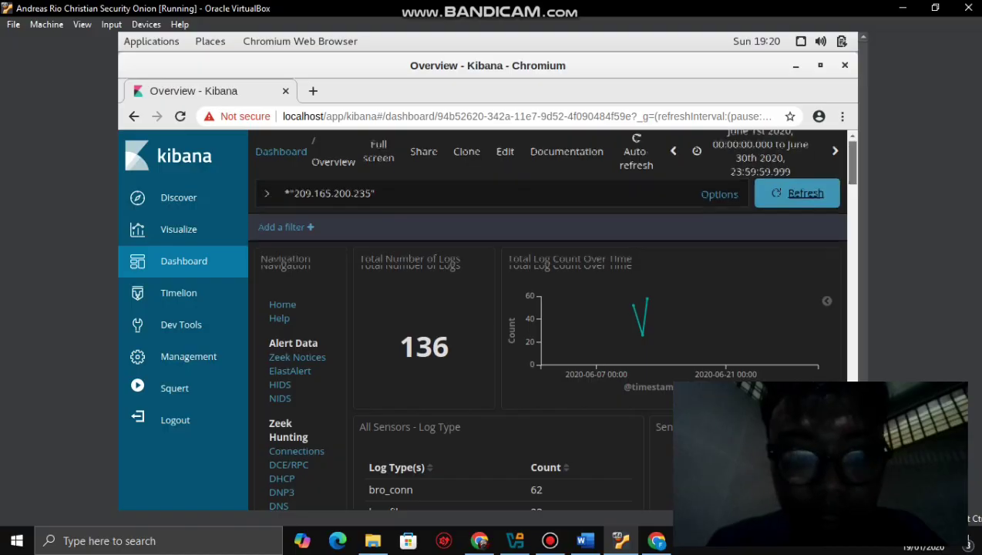
{"action": "scroll", "coordinate": [547, 323], "scroll_direction": "down", "scroll_amount": 5}
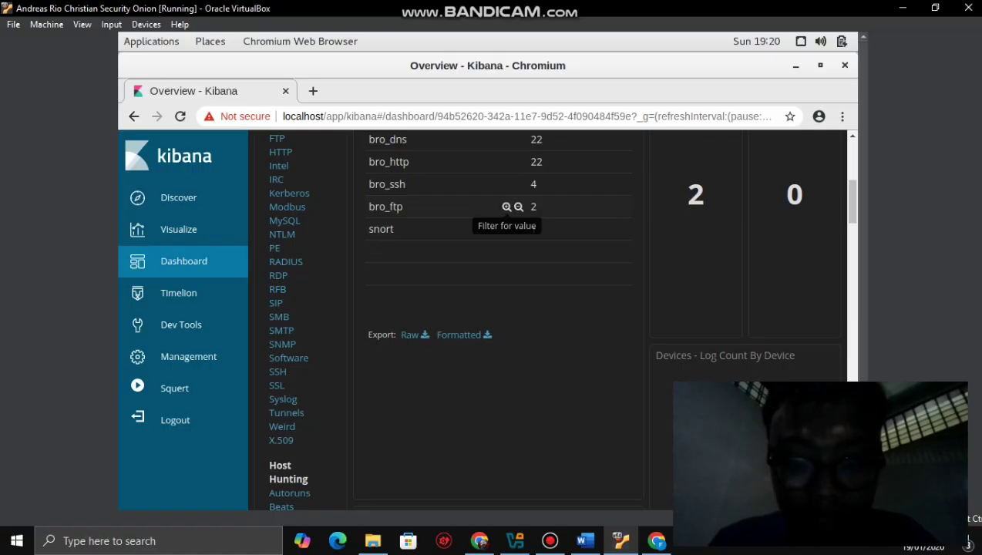
{"action": "left_click", "coordinate": [585, 540]}
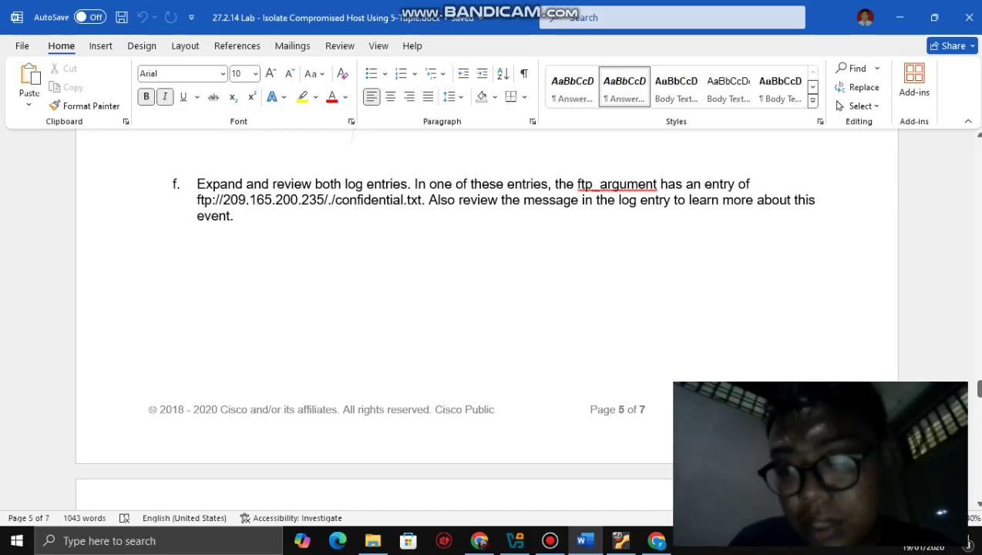
- Review lab steps c through f in Word, then return to the bro_ftp-filtered Kibana dashboard
{"action": "scroll", "coordinate": [486, 308], "scroll_direction": "down", "scroll_amount": 1}
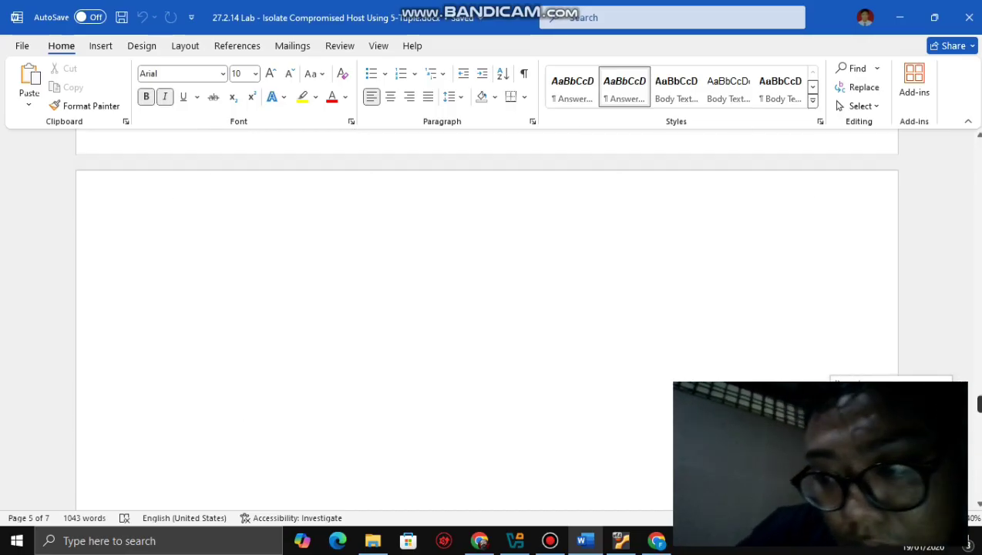
{"action": "scroll", "coordinate": [485, 308], "scroll_direction": "up", "scroll_amount": 7}
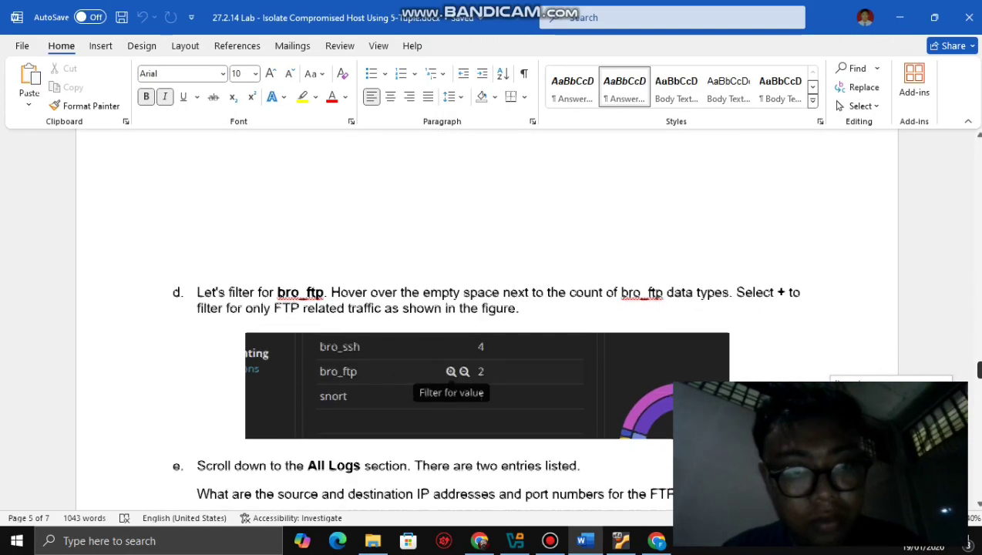
{"action": "scroll", "coordinate": [485, 308], "scroll_direction": "up", "scroll_amount": 6}
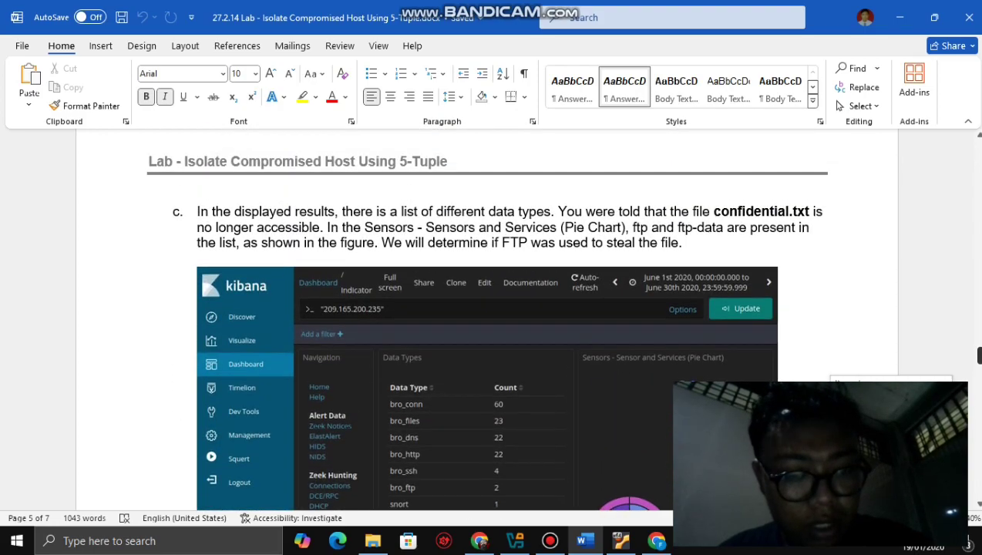
{"action": "scroll", "coordinate": [485, 308], "scroll_direction": "up", "scroll_amount": 3}
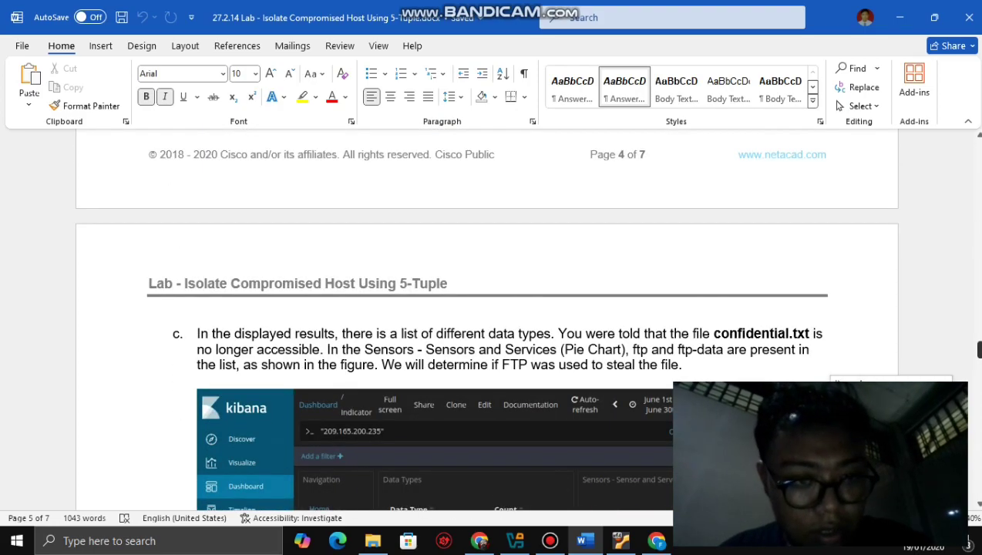
{"action": "scroll", "coordinate": [485, 308], "scroll_direction": "down", "scroll_amount": 7}
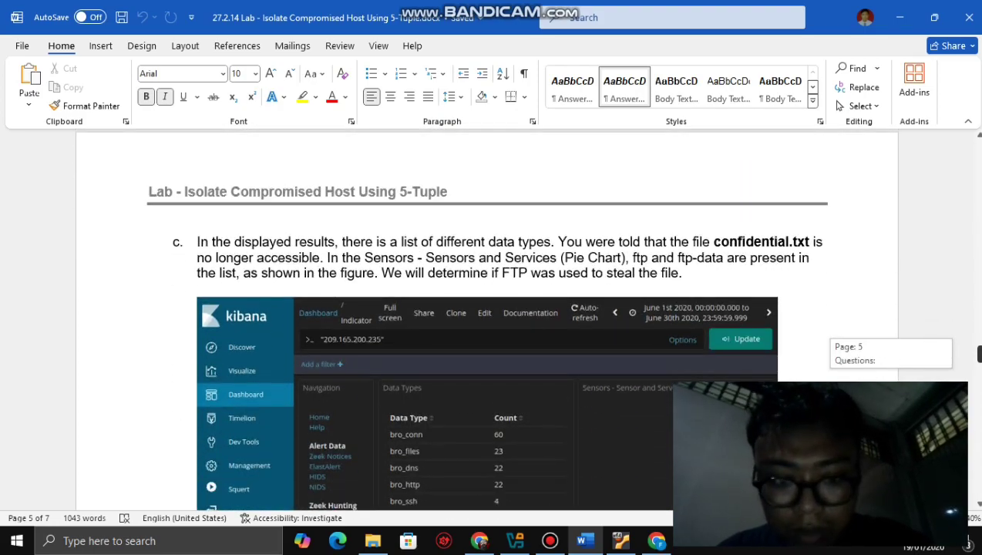
{"action": "mouse_move", "coordinate": [978, 362]}
{"action": "left_mouse_down"}
{"action": "mouse_move", "coordinate": [977, 327]}
{"action": "mouse_move", "coordinate": [977, 378]}
{"action": "left_mouse_up"}
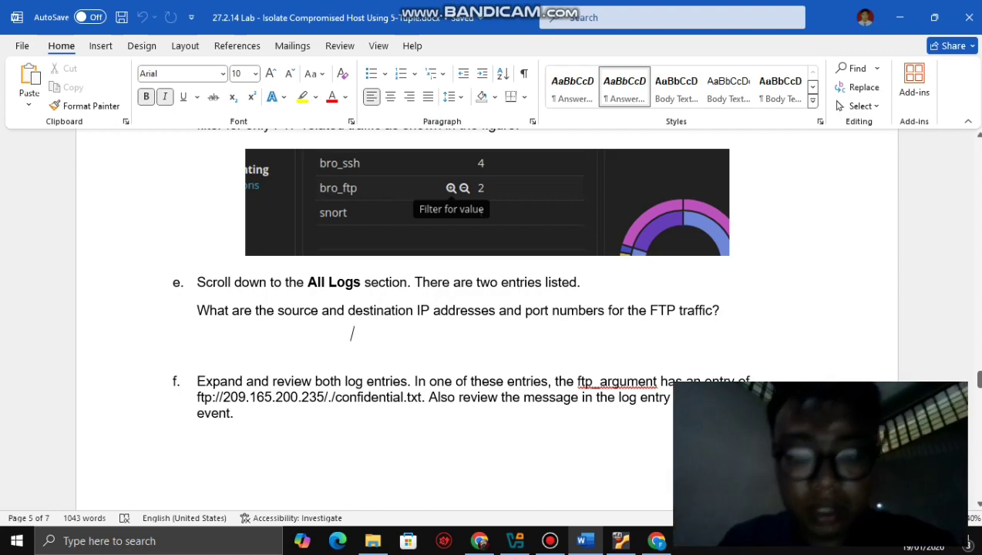
{"action": "left_click", "coordinate": [620, 540]}
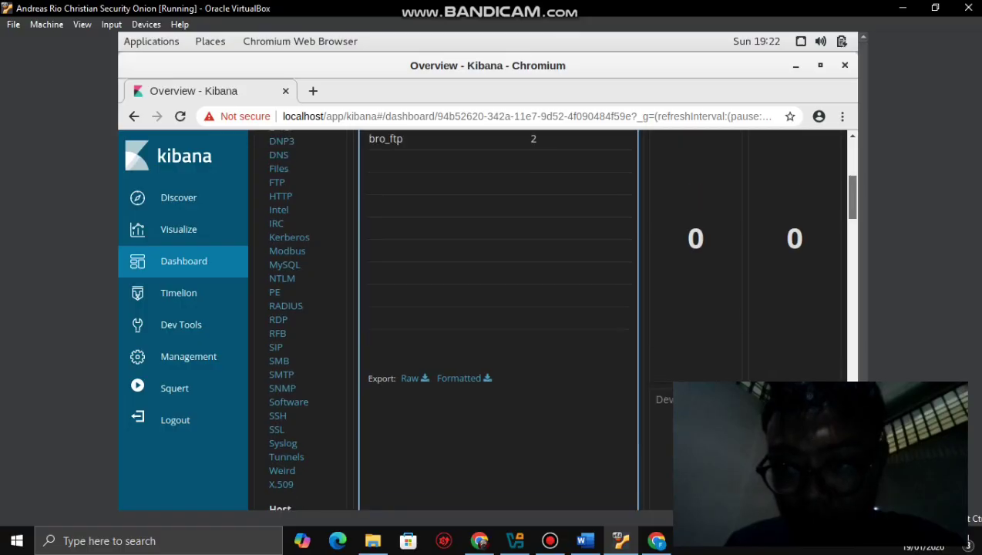
- Apply 'Filter out value' on the bro_ftp row to exclude bro_ftp events
{"action": "scroll", "coordinate": [547, 323], "scroll_direction": "up", "scroll_amount": 5}
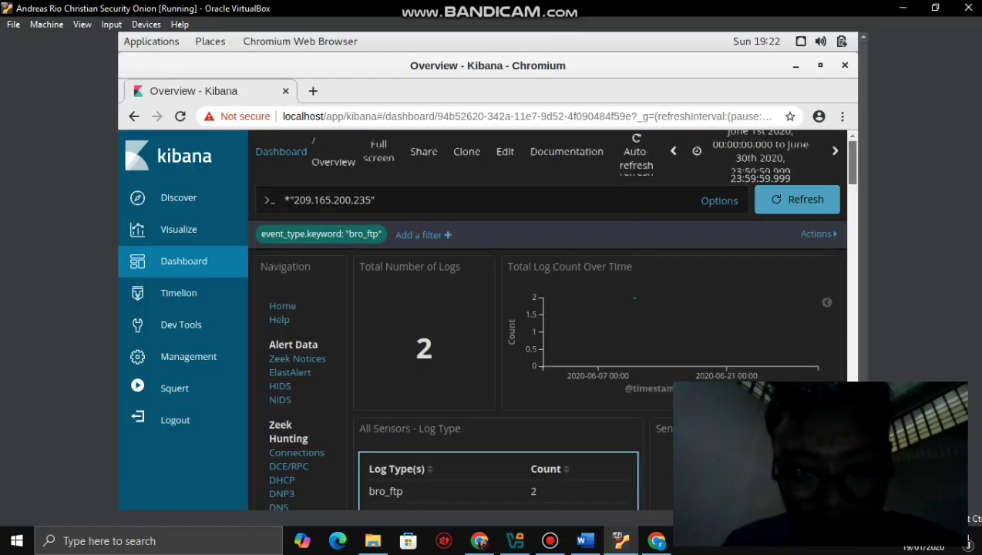
{"action": "scroll", "coordinate": [547, 323], "scroll_direction": "down", "scroll_amount": 1}
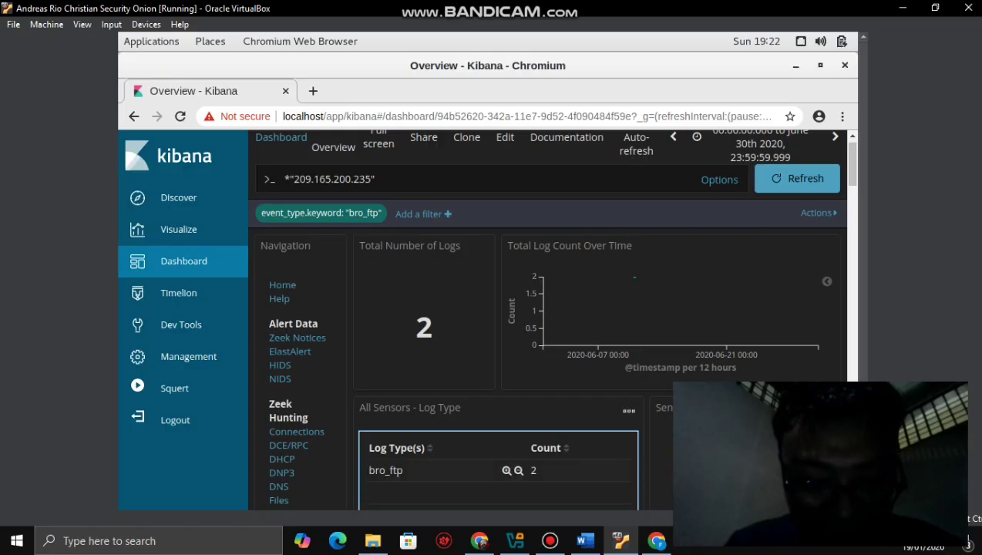
{"action": "right_click", "coordinate": [399, 470]}
{"action": "key", "text": "Escape"}
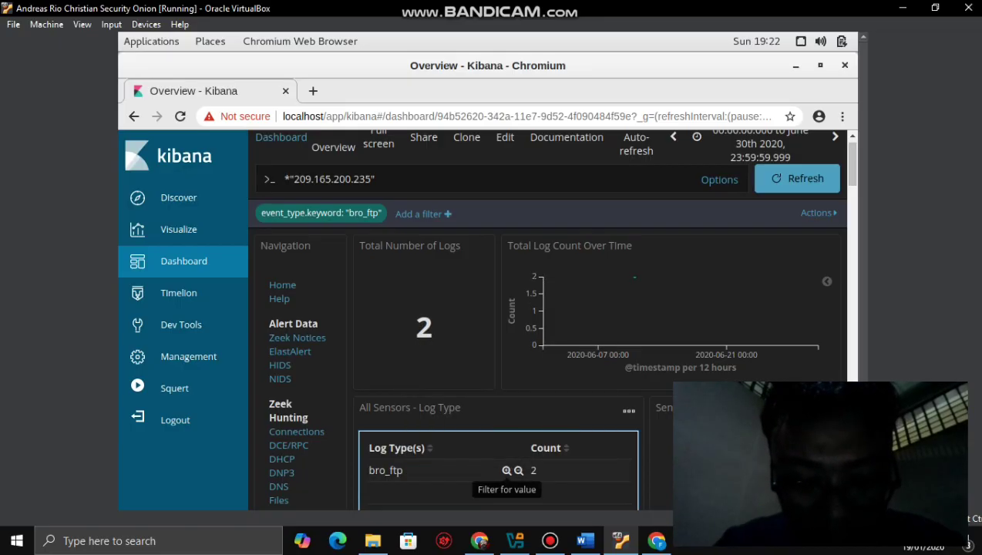
{"action": "left_click", "coordinate": [518, 470]}
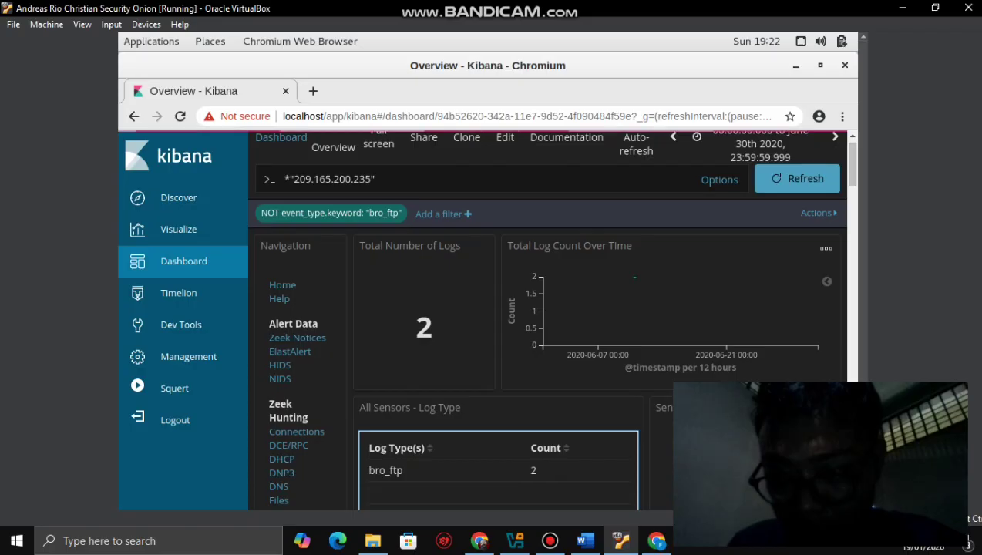
- Open the log count chart's options and scroll the dashboard under the bro_ftp filter
{"action": "left_click", "coordinate": [825, 249]}
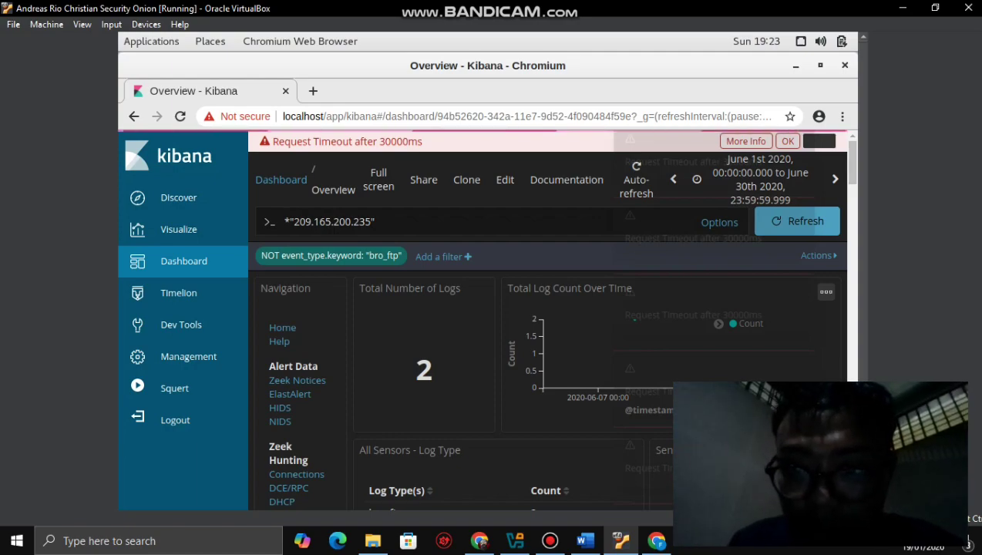
{"action": "scroll", "coordinate": [539, 347], "scroll_direction": "down", "scroll_amount": 2}
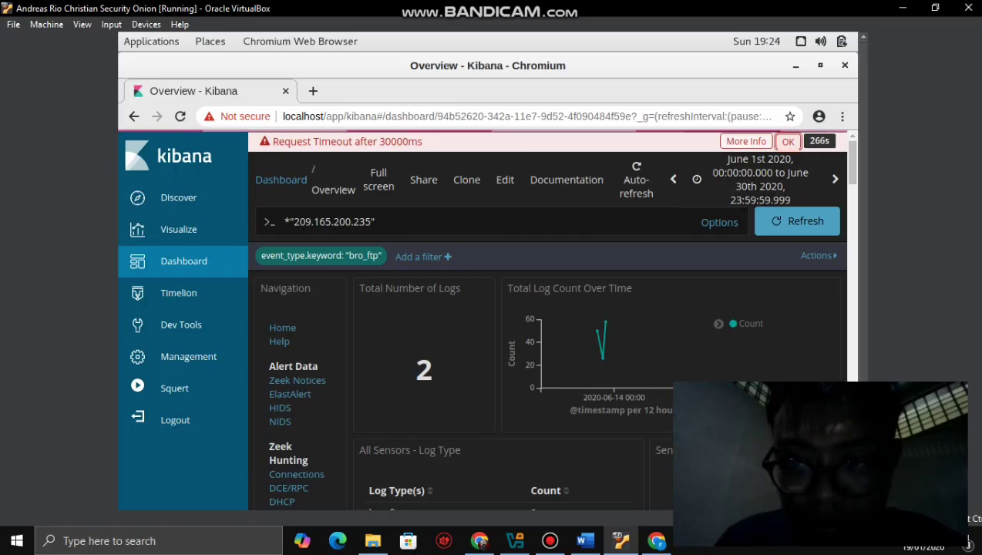
- Dismiss the Request Timeout warning, review the two bro_ftp logs, and return to Word's step e
{"action": "left_click", "coordinate": [785, 143]}
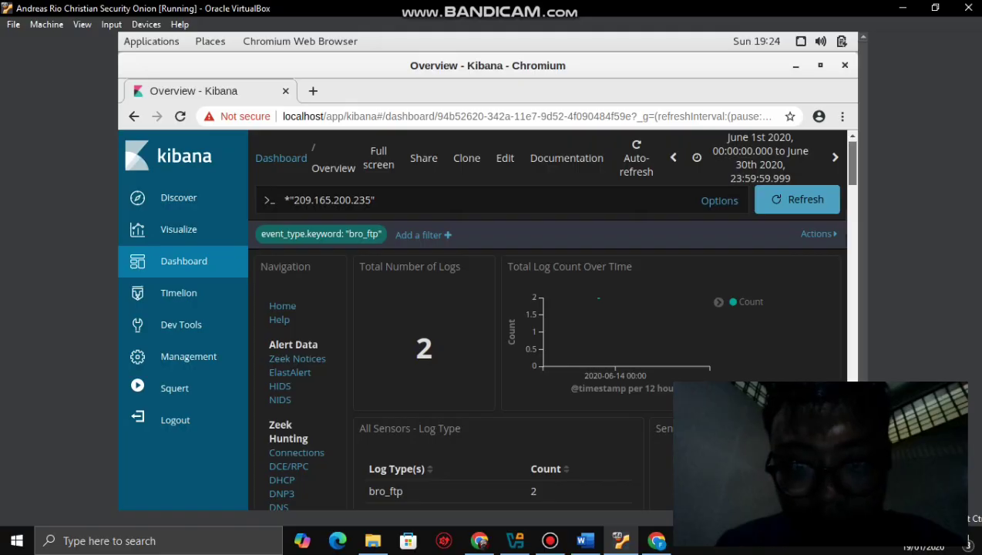
{"action": "scroll", "coordinate": [547, 320], "scroll_direction": "down", "scroll_amount": 3}
{"action": "scroll", "coordinate": [547, 319], "scroll_direction": "down", "scroll_amount": 3}
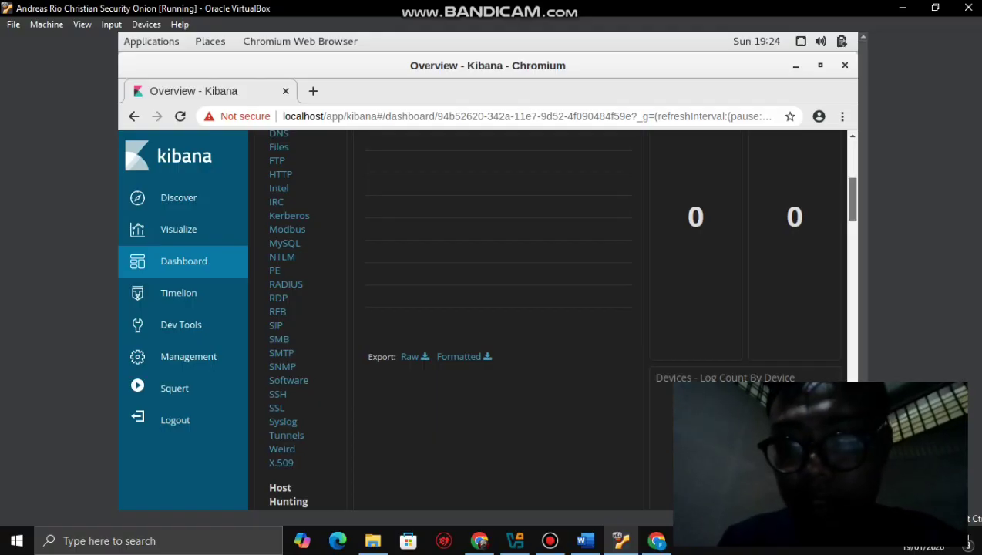
{"action": "scroll", "coordinate": [547, 320], "scroll_direction": "up", "scroll_amount": 5}
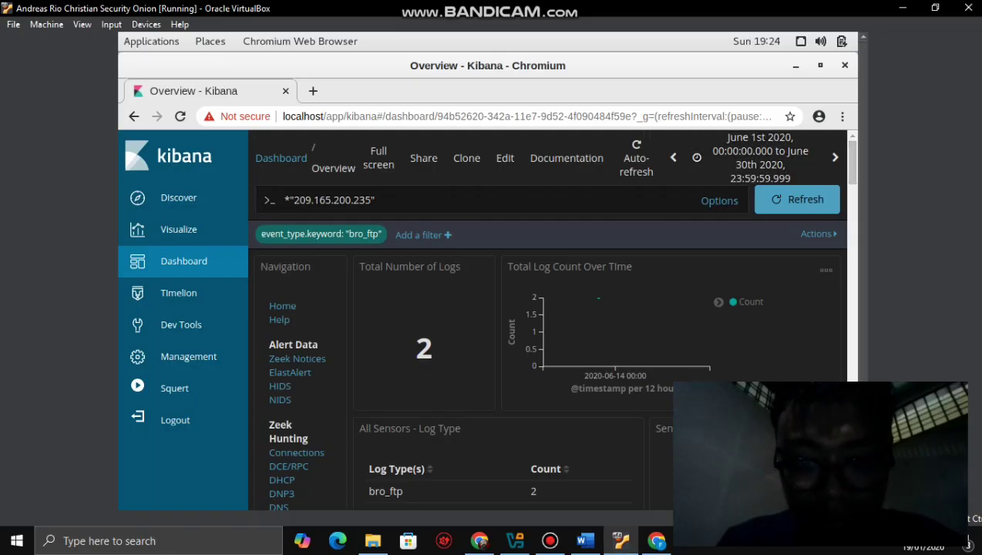
{"action": "left_click", "coordinate": [585, 541]}
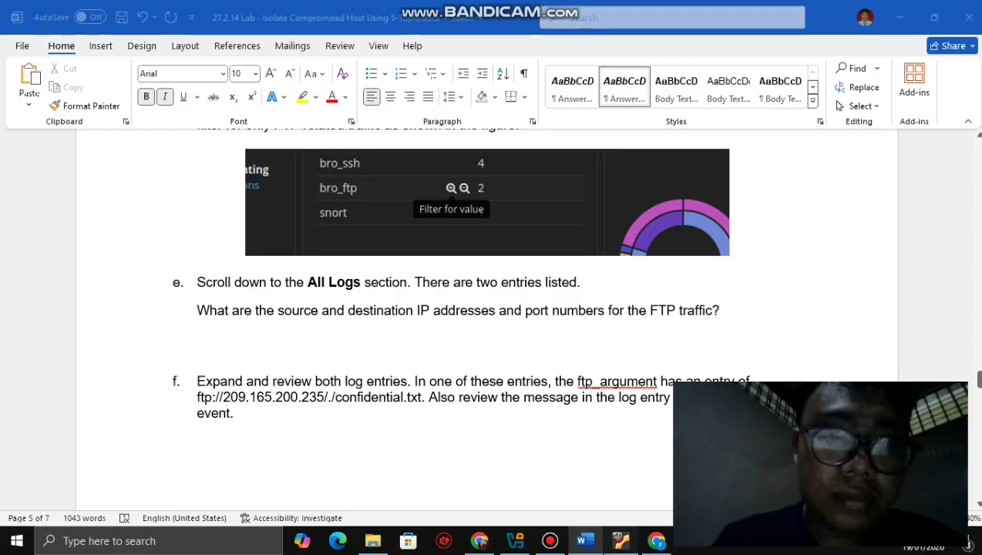
{"action": "left_click", "coordinate": [621, 540]}
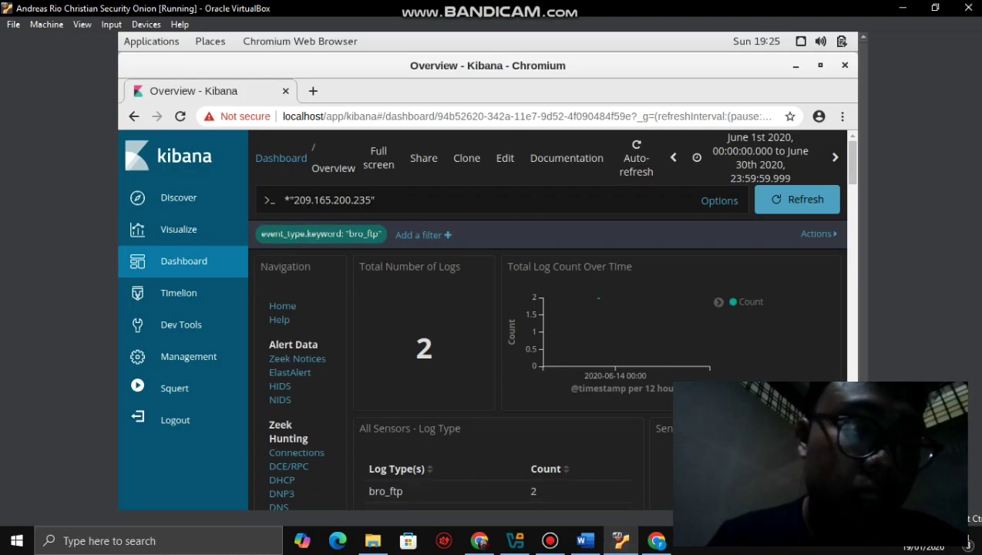
{"action": "mouse_move", "coordinate": [319, 234]}
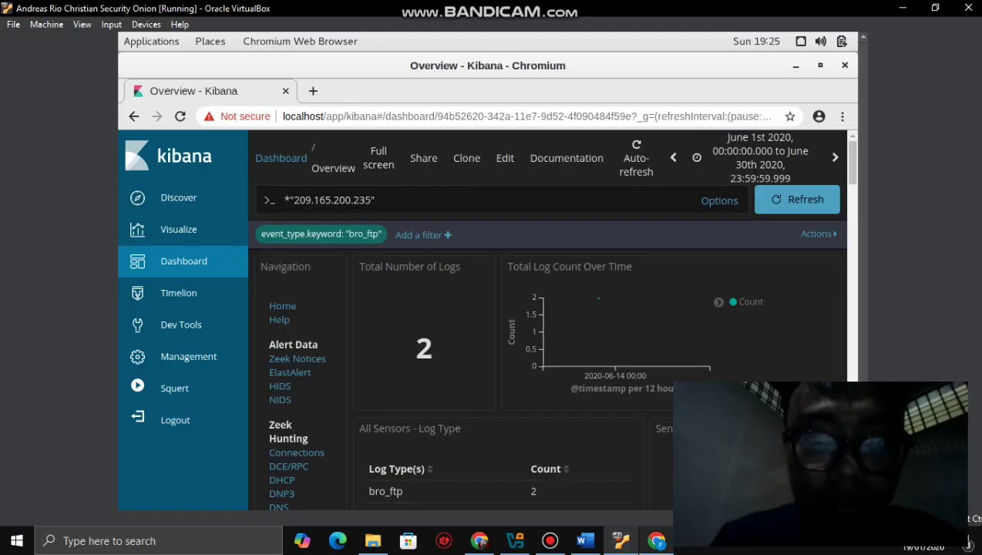
{"action": "left_click", "coordinate": [585, 540]}
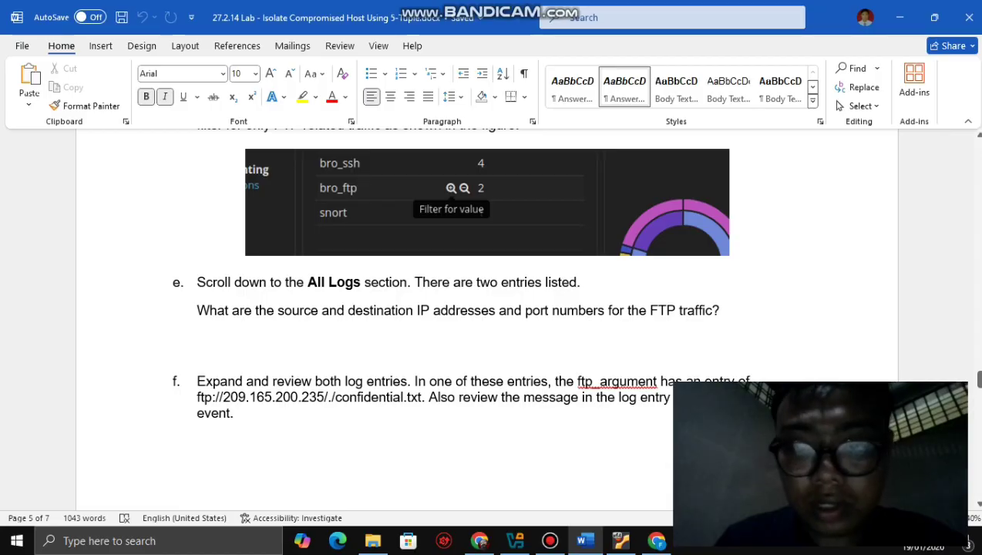
- Scroll Word to page 6 for steps g and h, then return to the bro_ftp Kibana dashboard
{"action": "left_click_drag", "start_coordinate": [978, 379], "coordinate": [978, 409]}
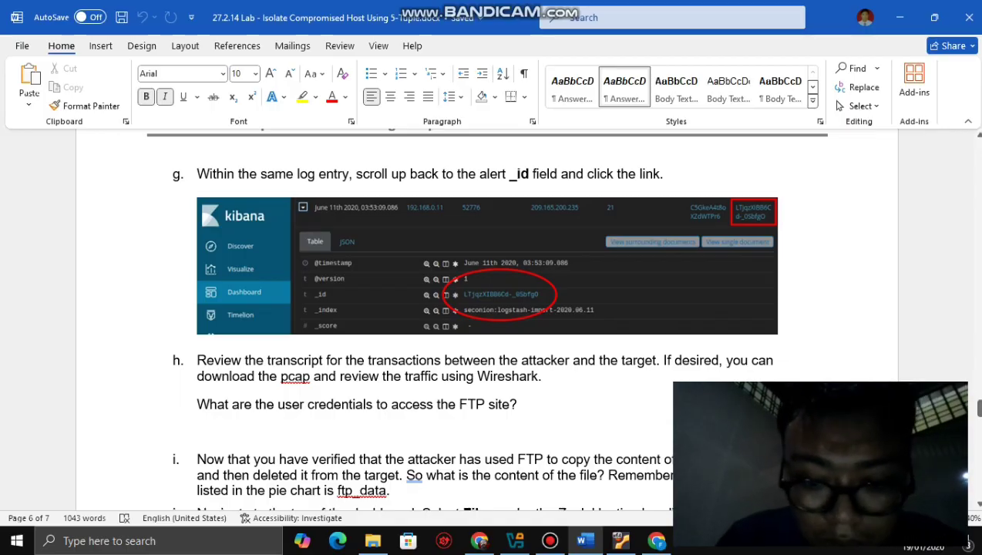
{"action": "left_click", "coordinate": [620, 540]}
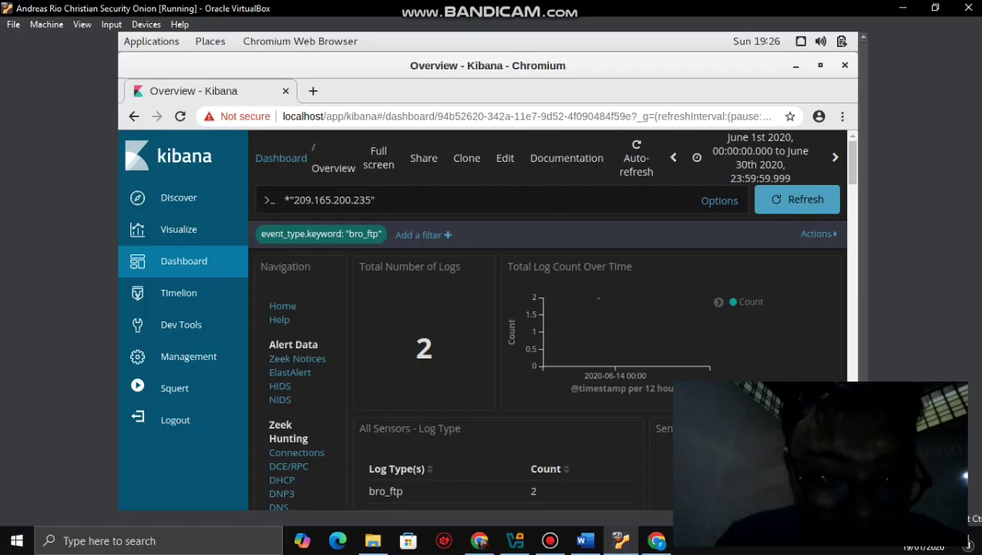
{"action": "left_click", "coordinate": [585, 540]}
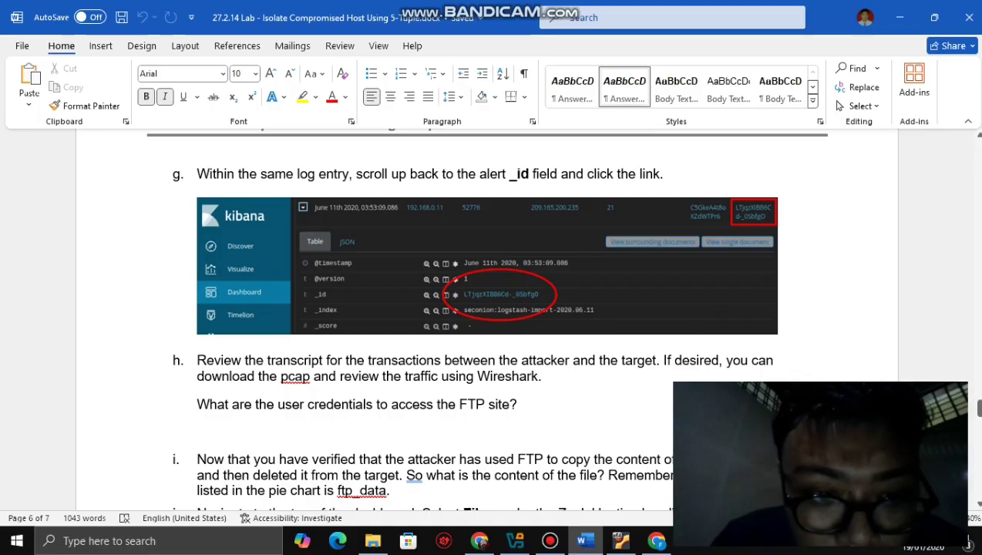
{"action": "left_click", "coordinate": [585, 541]}
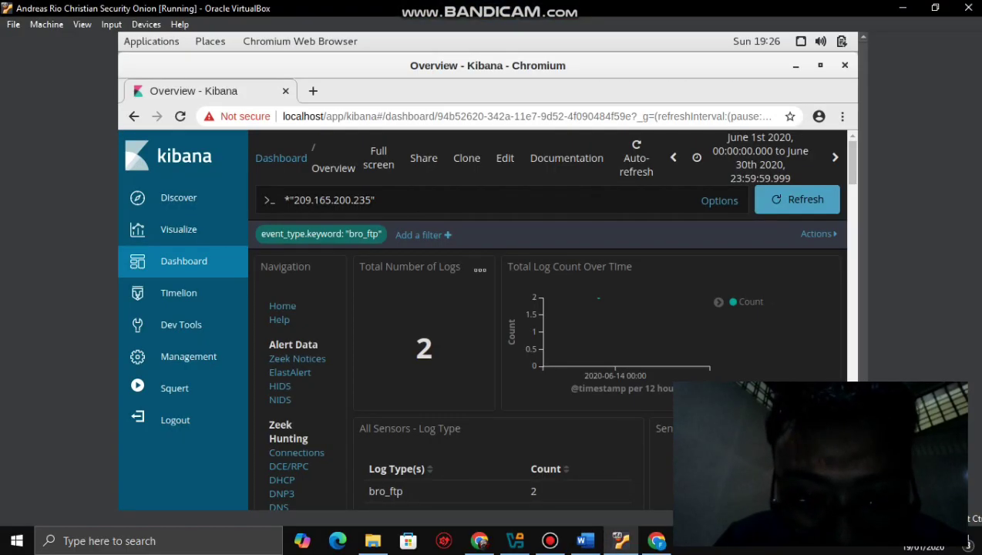
- Confirm the Log Type table lists only bro_ftp with count 2, then return to the Word lab document
{"action": "left_click", "coordinate": [423, 348]}
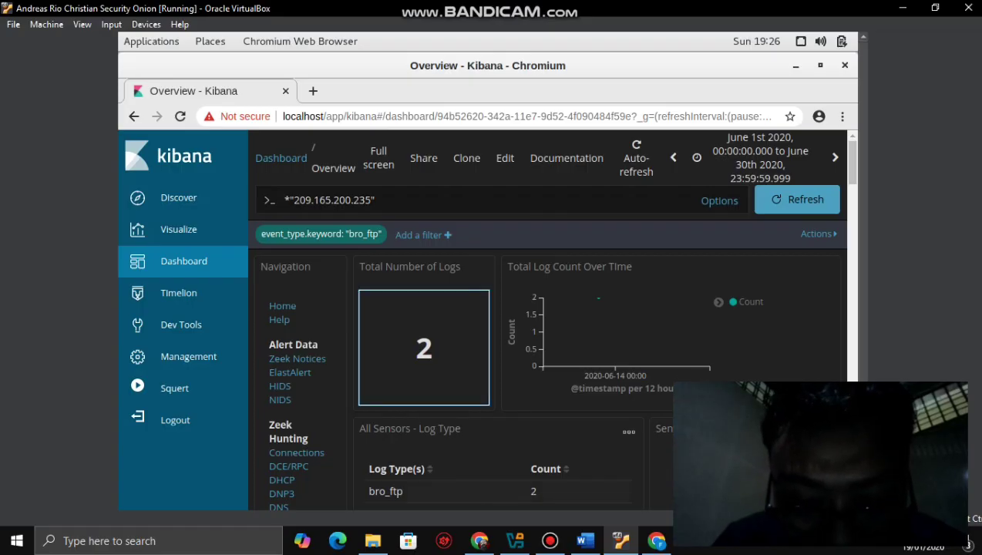
{"action": "key", "text": "Tab"}
{"action": "key", "text": "Tab"}
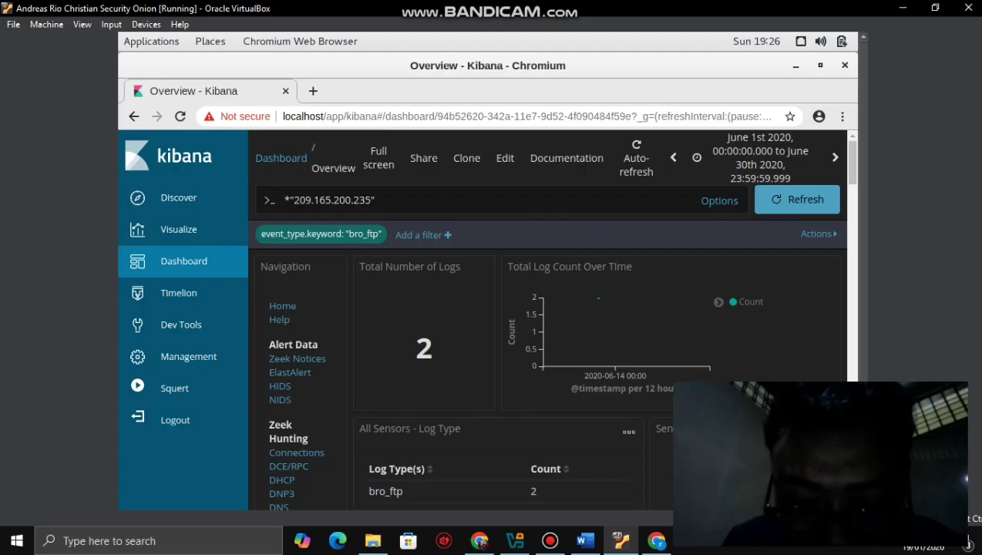
{"action": "scroll", "coordinate": [547, 320], "scroll_direction": "down", "scroll_amount": 2}
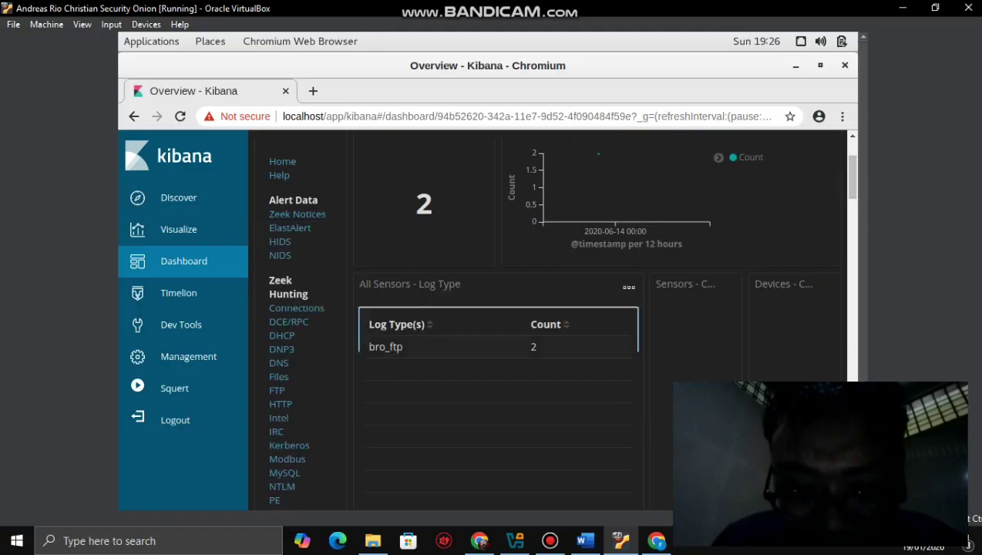
{"action": "double_click", "coordinate": [532, 347]}
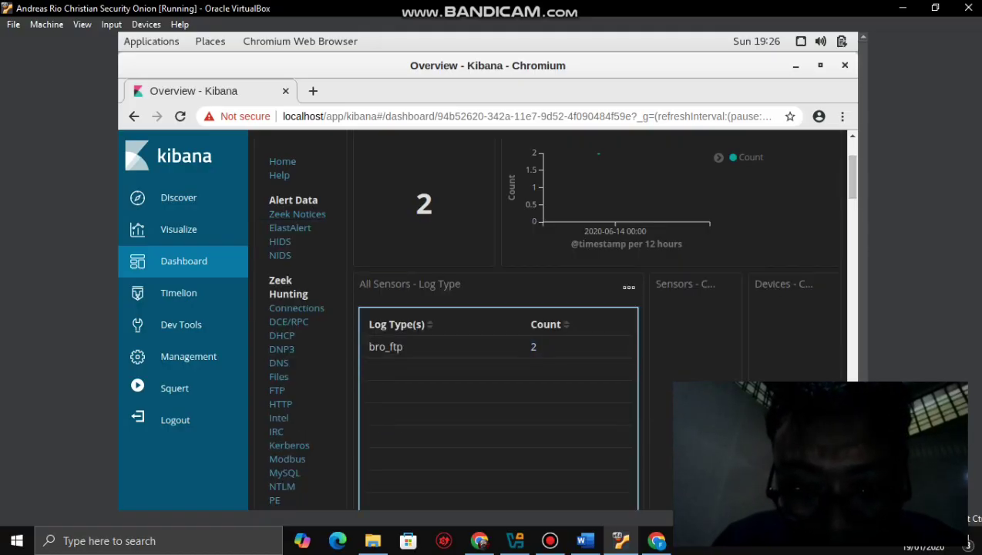
{"action": "left_click", "coordinate": [629, 286]}
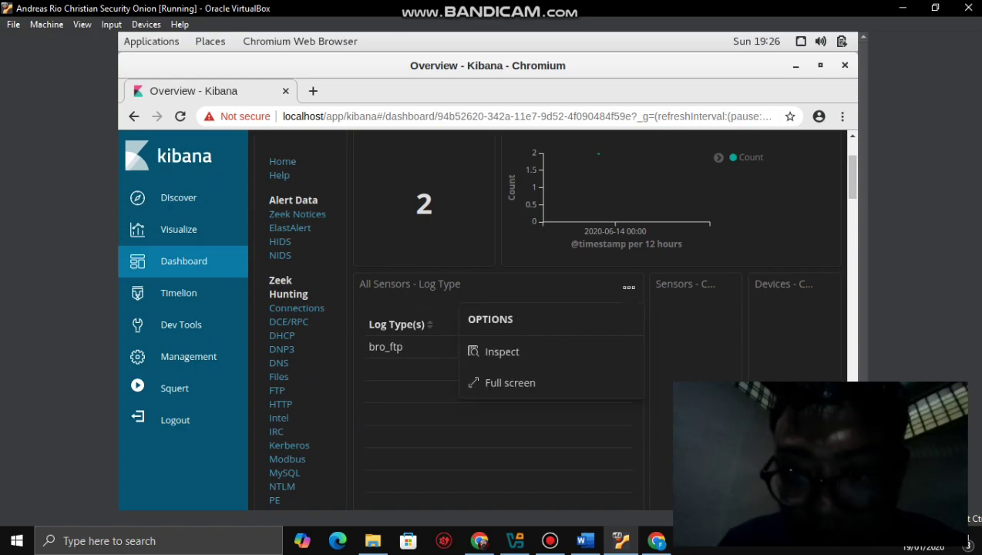
{"action": "left_click", "coordinate": [670, 202]}
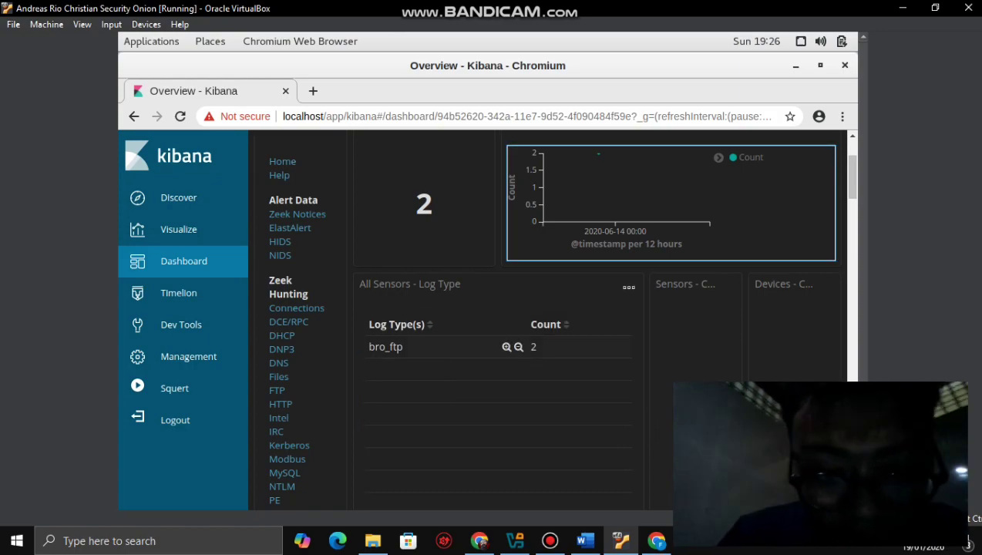
{"action": "left_click", "coordinate": [513, 347]}
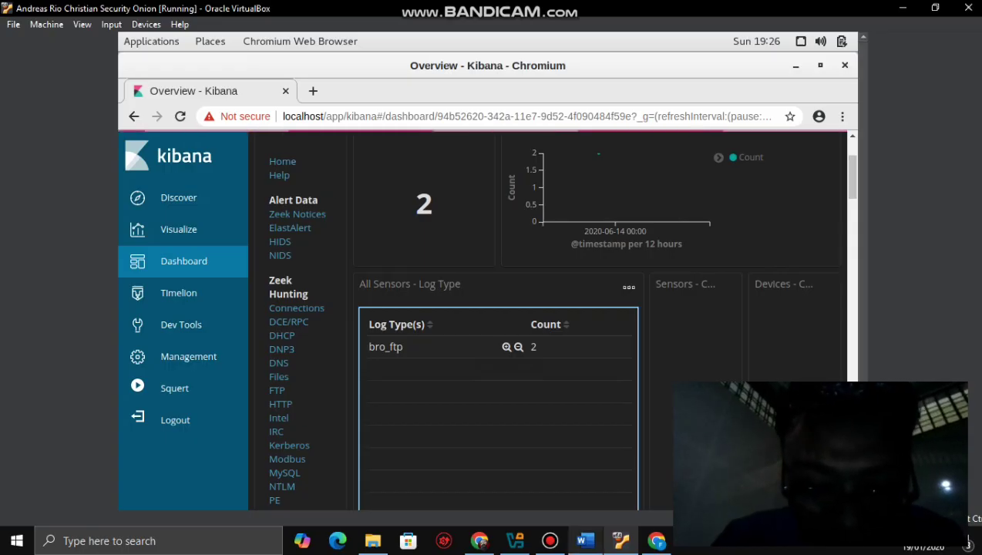
{"action": "left_click", "coordinate": [585, 540]}
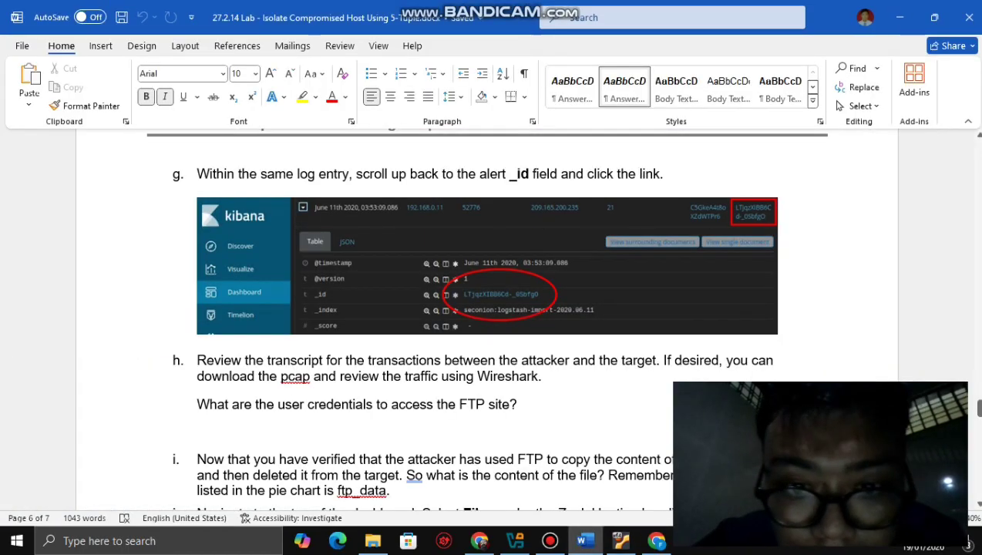
- Alt+Tab from the Word lab document back to Kibana in the Security Onion VM
{"action": "key", "text": "alt+Tab"}
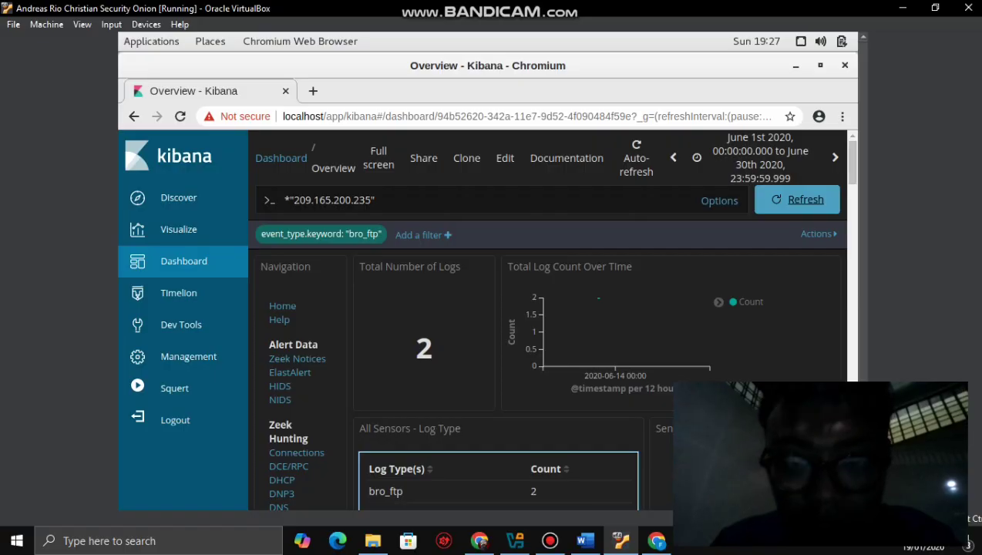
- Scroll Kibana down to the NIDS Alert Summary, then restore Chromium to reveal Sguil behind it
{"action": "scroll", "coordinate": [547, 320], "scroll_direction": "down", "scroll_amount": 8}
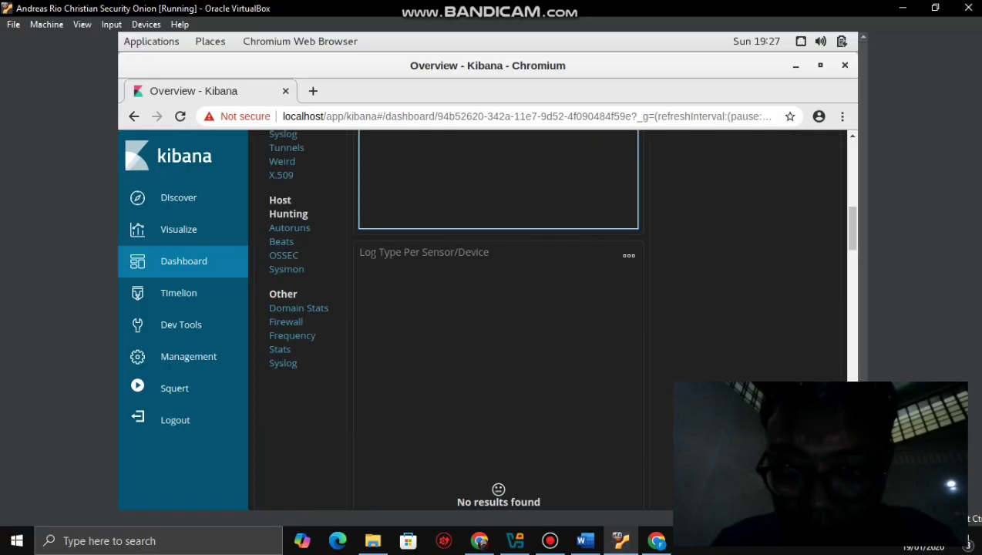
{"action": "scroll", "coordinate": [547, 320], "scroll_direction": "down", "scroll_amount": 5}
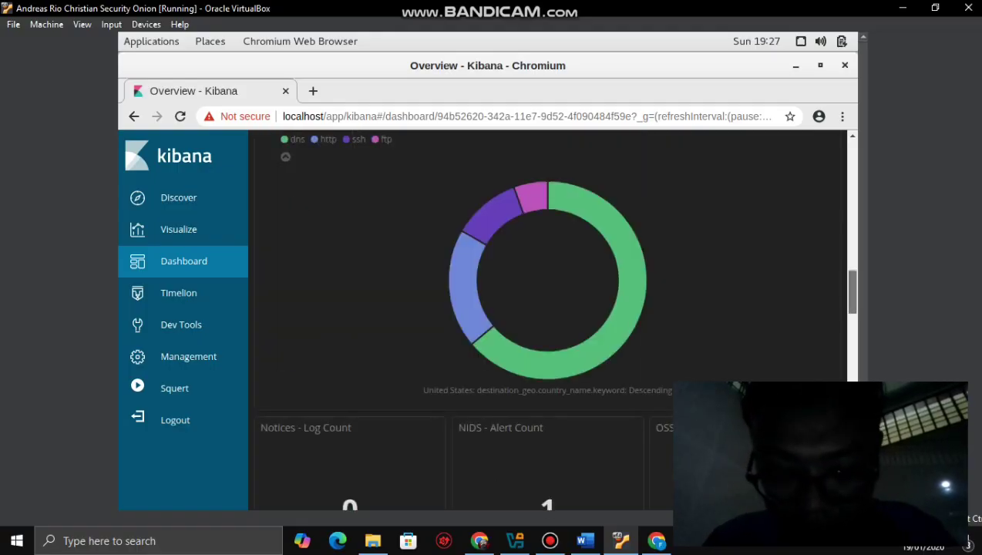
{"action": "scroll", "coordinate": [547, 320], "scroll_direction": "down", "scroll_amount": 10}
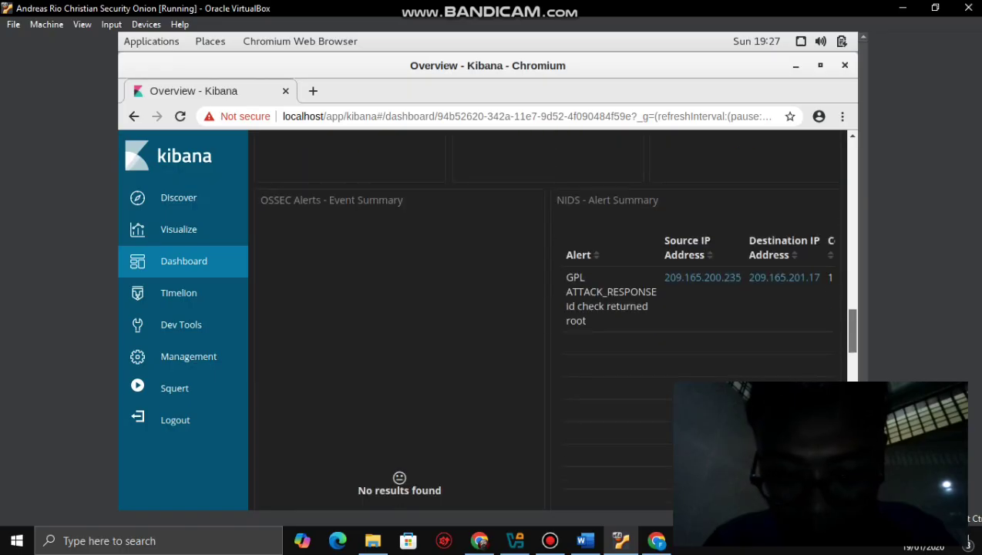
{"action": "mouse_move", "coordinate": [693, 278]}
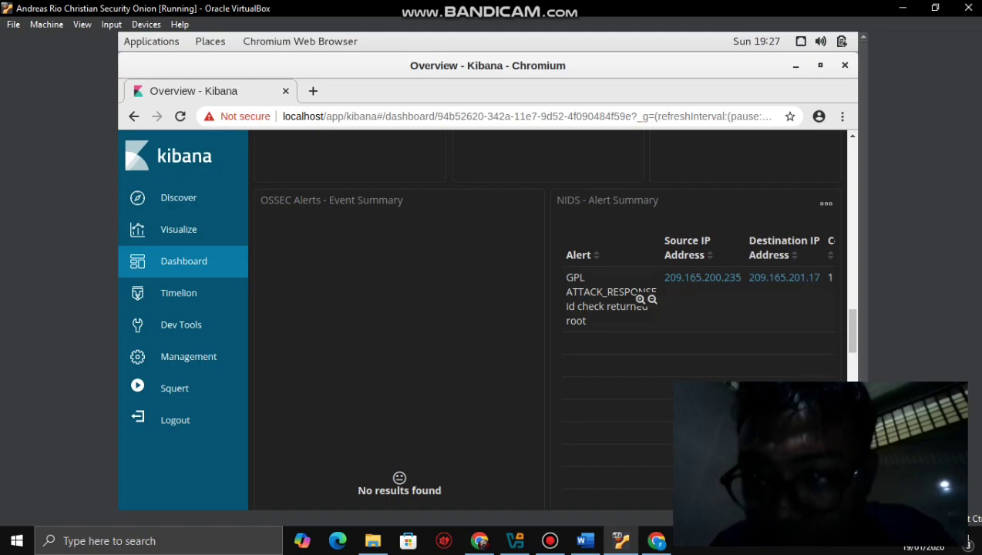
{"action": "left_click", "coordinate": [820, 65]}
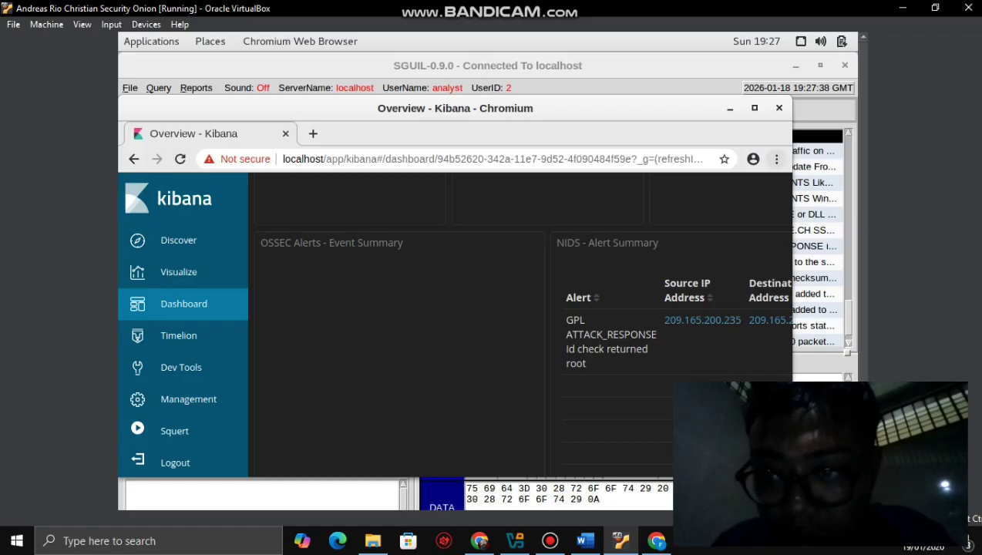
- Open the Indicator dashboard for the GPL ATTACK_RESPONSE alert's source IP, then switch to Word
{"action": "left_click", "coordinate": [776, 158]}
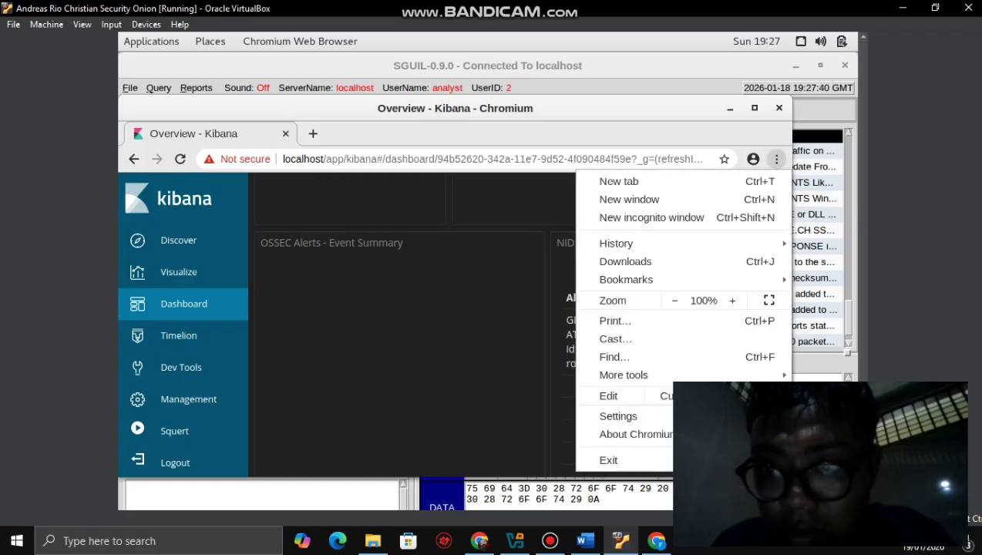
{"action": "left_click", "coordinate": [776, 158]}
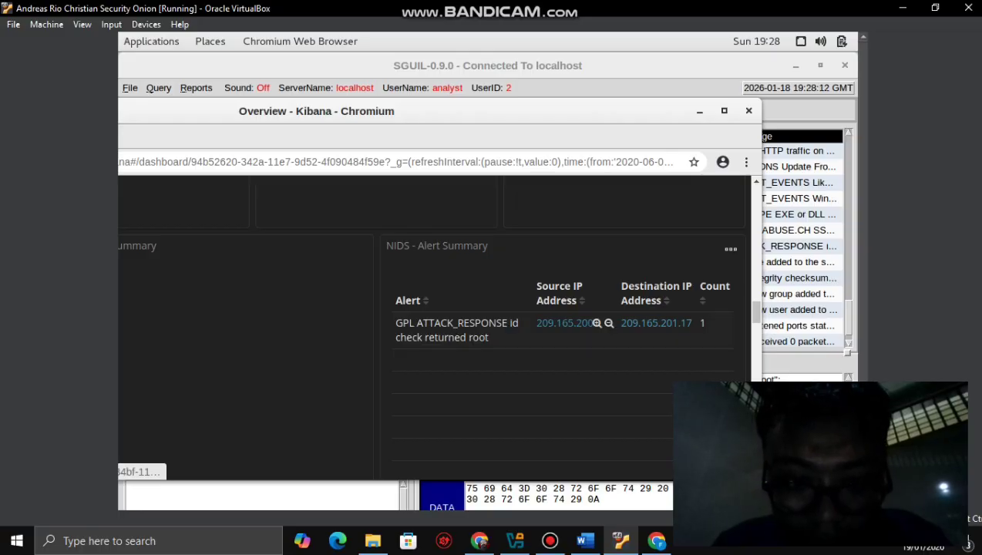
{"action": "left_click", "coordinate": [562, 323]}
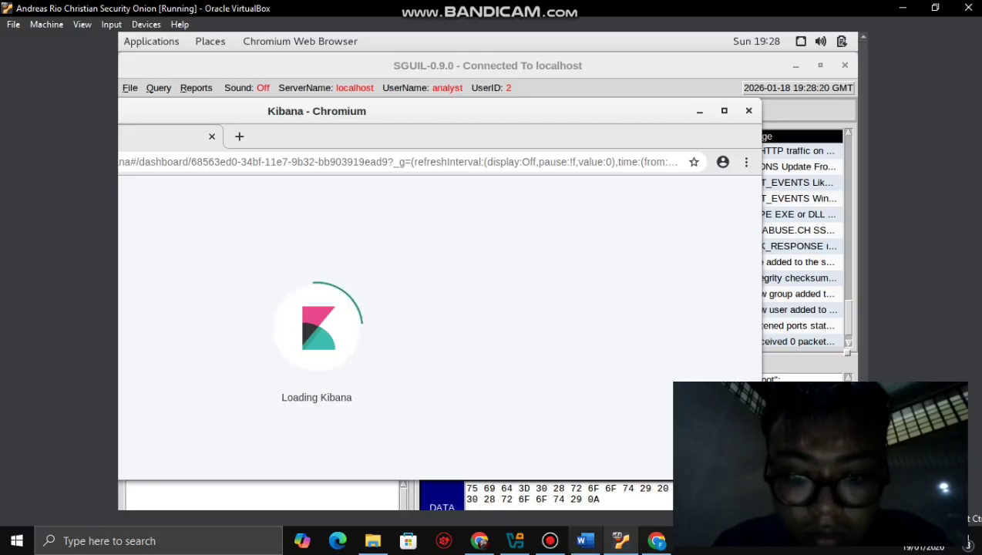
{"action": "key", "text": "alt+Tab"}
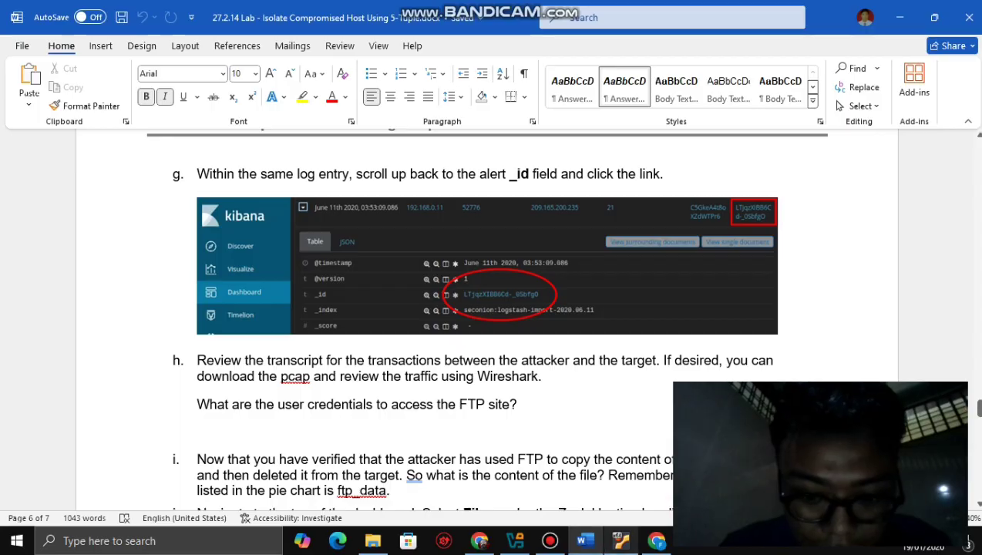
- Move the loading Kibana window aside and bring up lab step b on the June 2020 time range
{"action": "key", "text": "alt+Tab"}
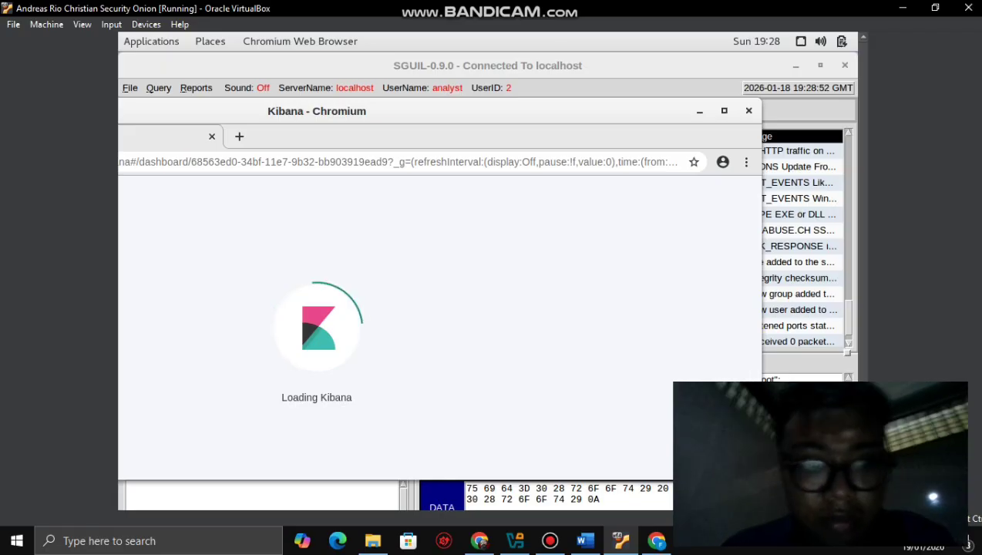
{"action": "left_click_drag", "start_coordinate": [462, 111], "coordinate": [532, 98]}
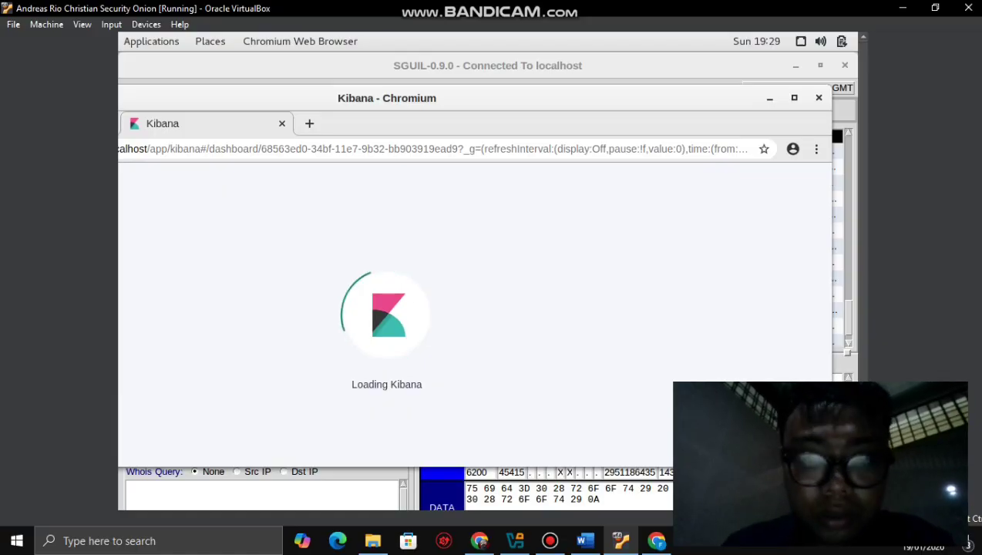
{"action": "left_click", "coordinate": [550, 540]}
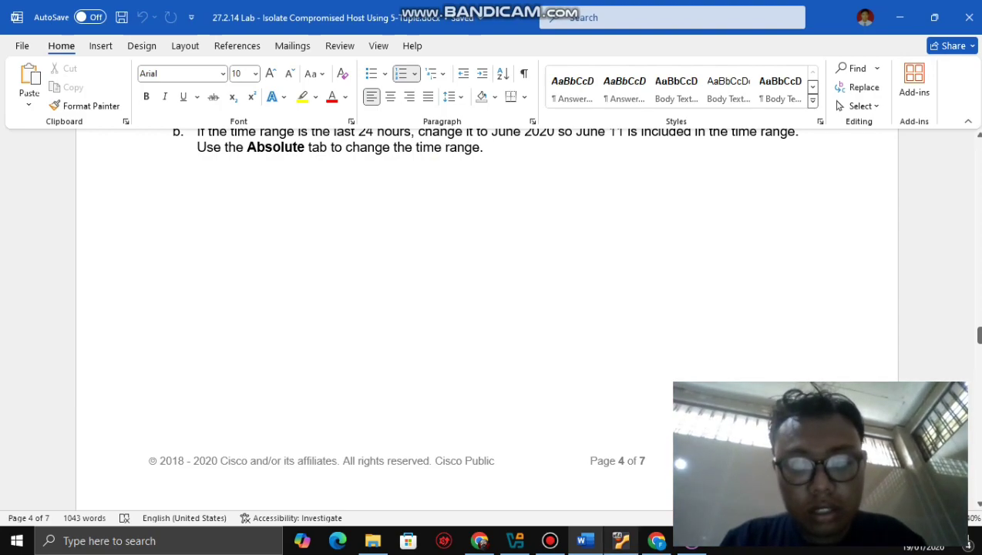
{"action": "left_click", "coordinate": [620, 540]}
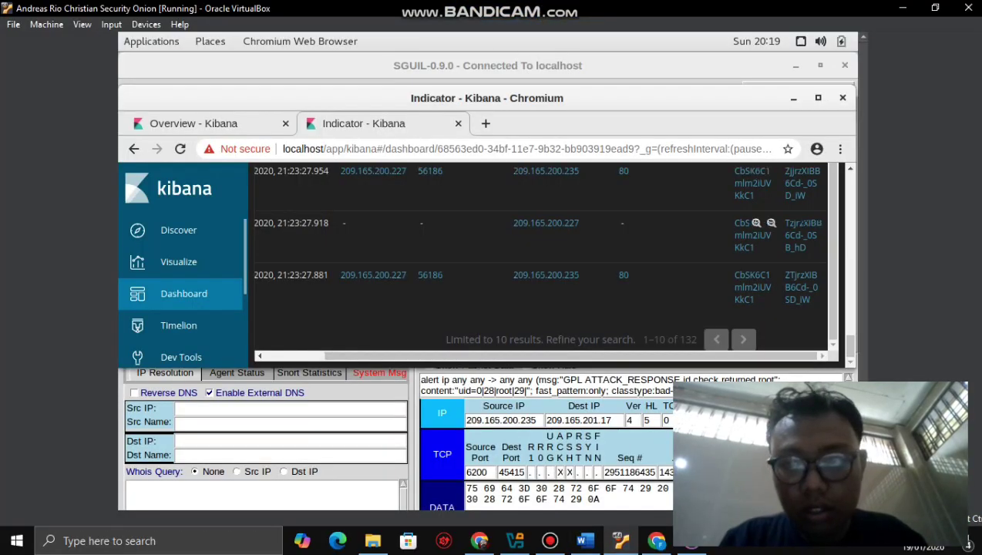
- Scroll the Indicator dashboard to the top, showing the 209.165.200.235 query and NOT bro_ftp filter
{"action": "scroll", "coordinate": [542, 256], "scroll_direction": "up", "scroll_amount": 1}
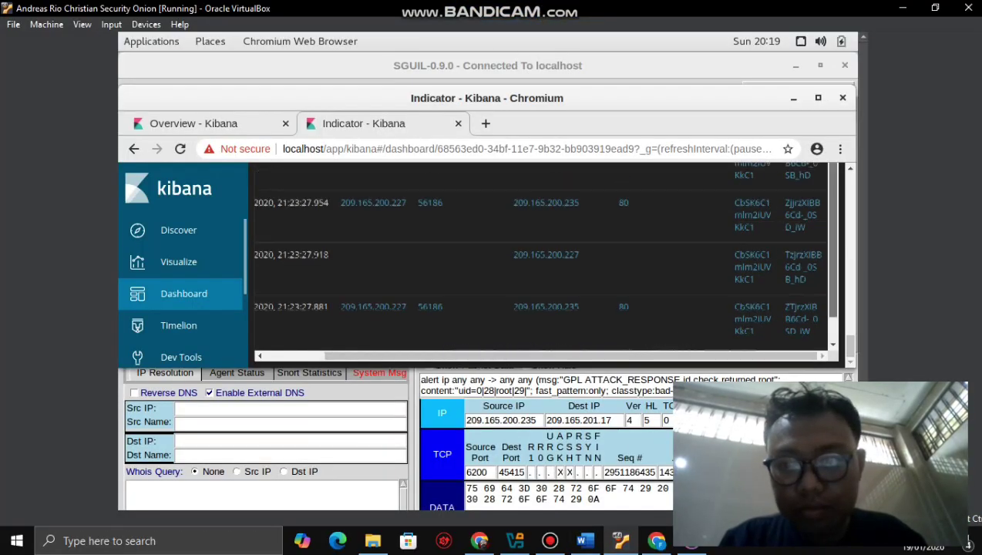
{"action": "scroll", "coordinate": [543, 255], "scroll_direction": "up", "scroll_amount": 3}
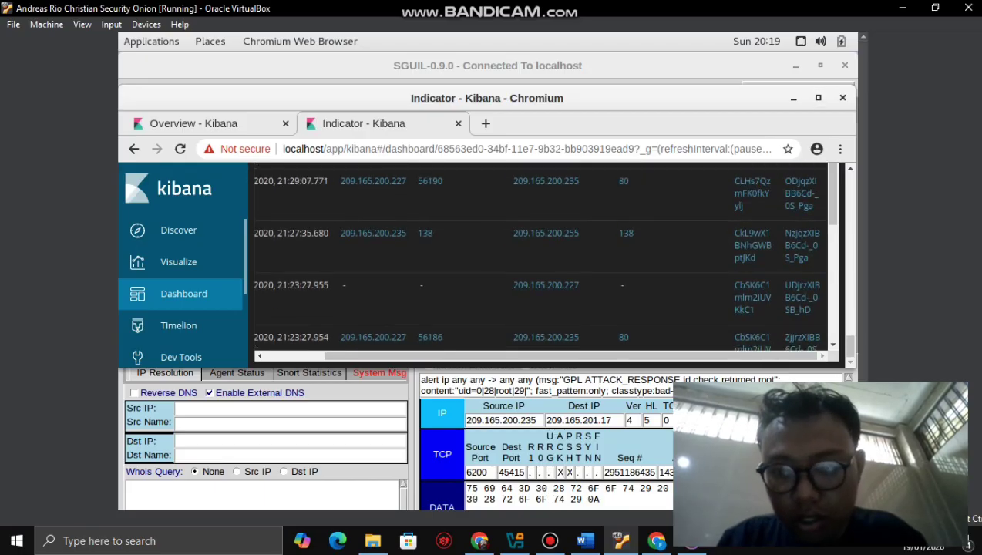
{"action": "scroll", "coordinate": [543, 256], "scroll_direction": "up", "scroll_amount": 6}
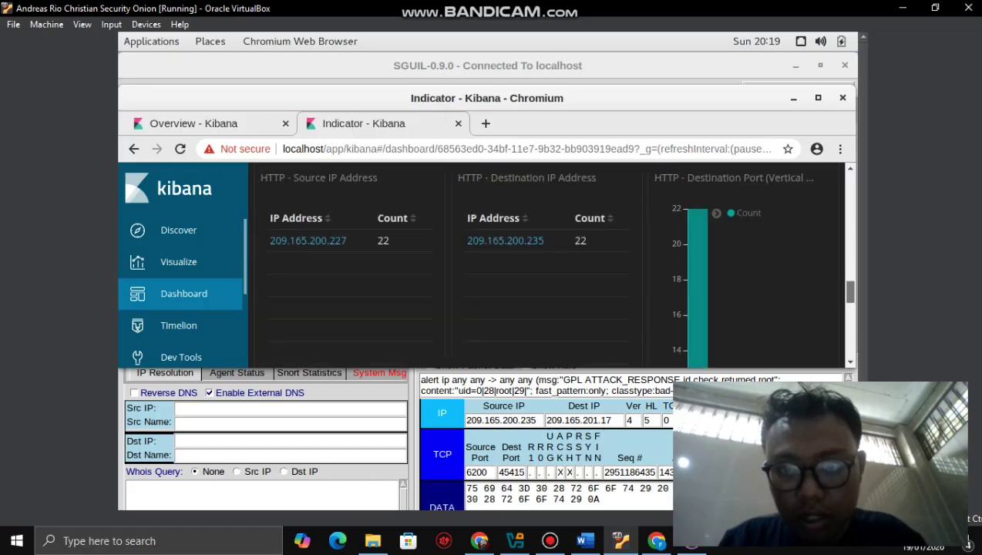
{"action": "scroll", "coordinate": [542, 262], "scroll_direction": "up", "scroll_amount": 8}
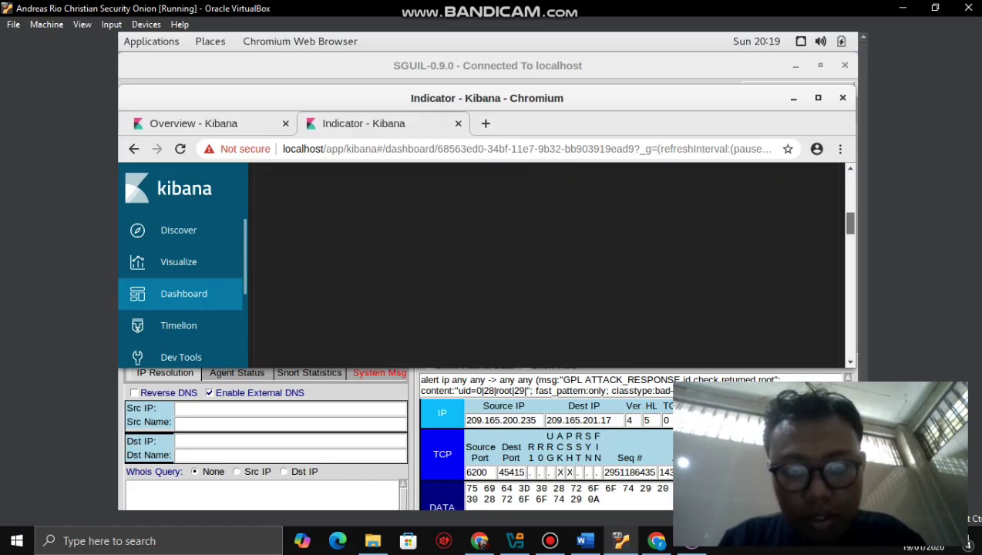
{"action": "scroll", "coordinate": [542, 262], "scroll_direction": "up", "scroll_amount": 6}
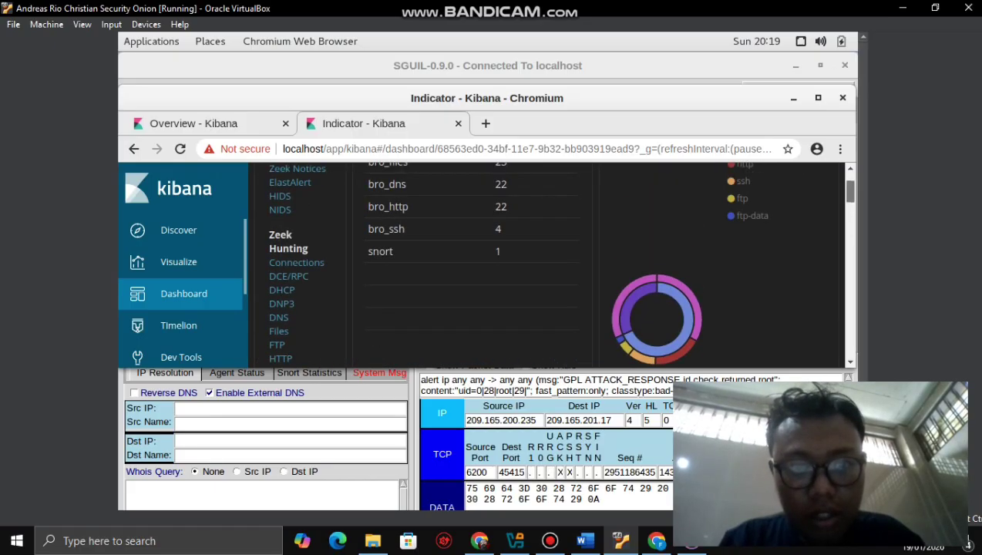
{"action": "scroll", "coordinate": [542, 262], "scroll_direction": "up", "scroll_amount": 2}
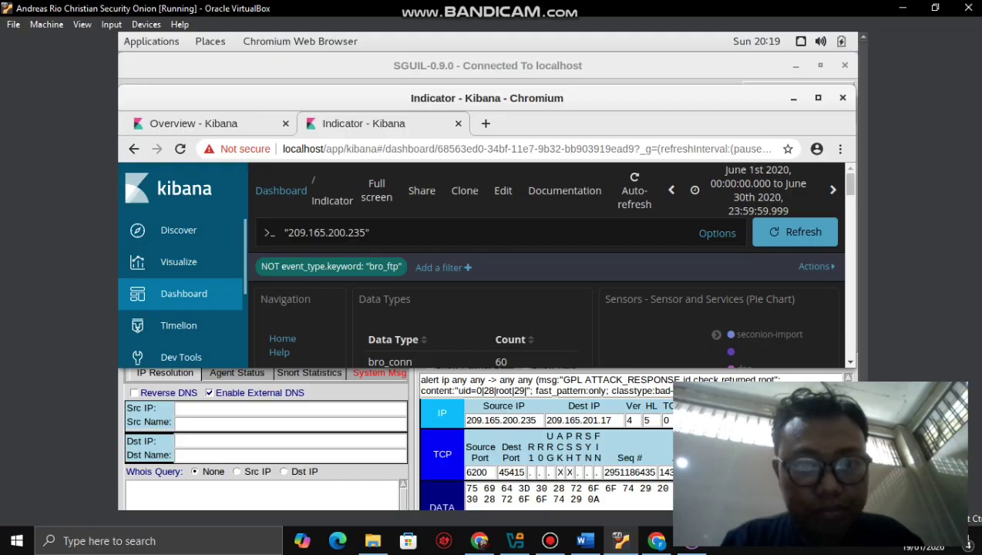
{"action": "mouse_move", "coordinate": [362, 267]}
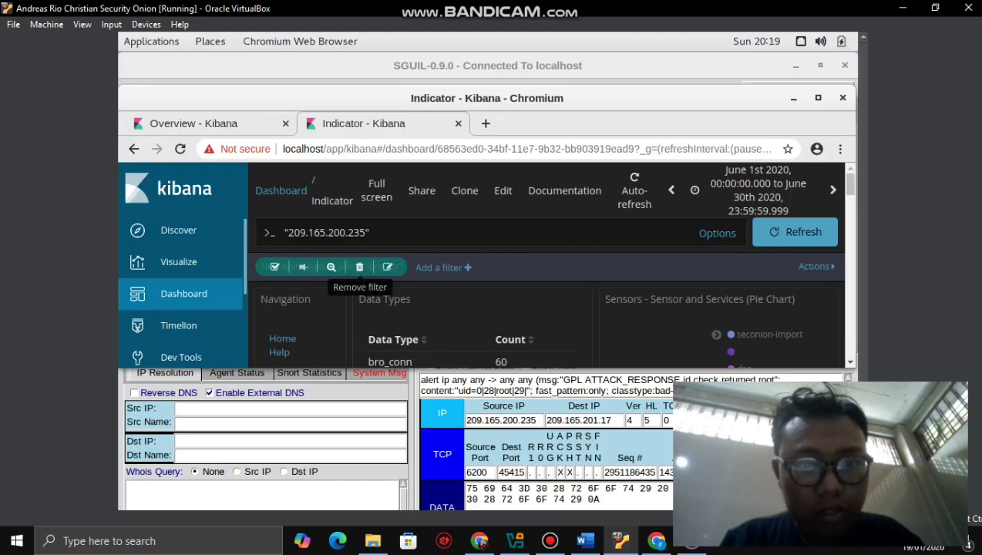
- Delete the NOT event_type.keyword: "bro_ftp" filter pill and check the updated panels
{"action": "left_click", "coordinate": [359, 267]}
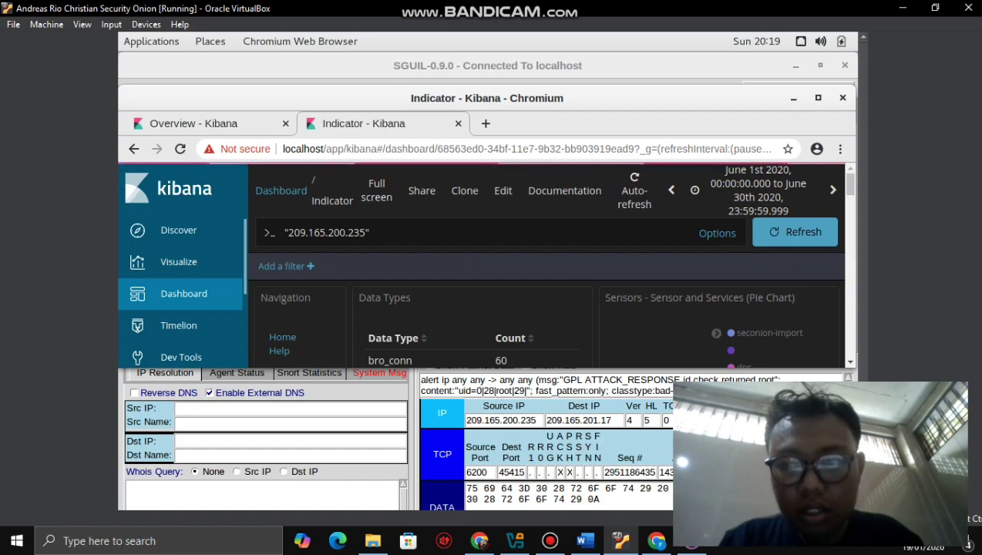
{"action": "scroll", "coordinate": [547, 308], "scroll_direction": "down", "scroll_amount": 5}
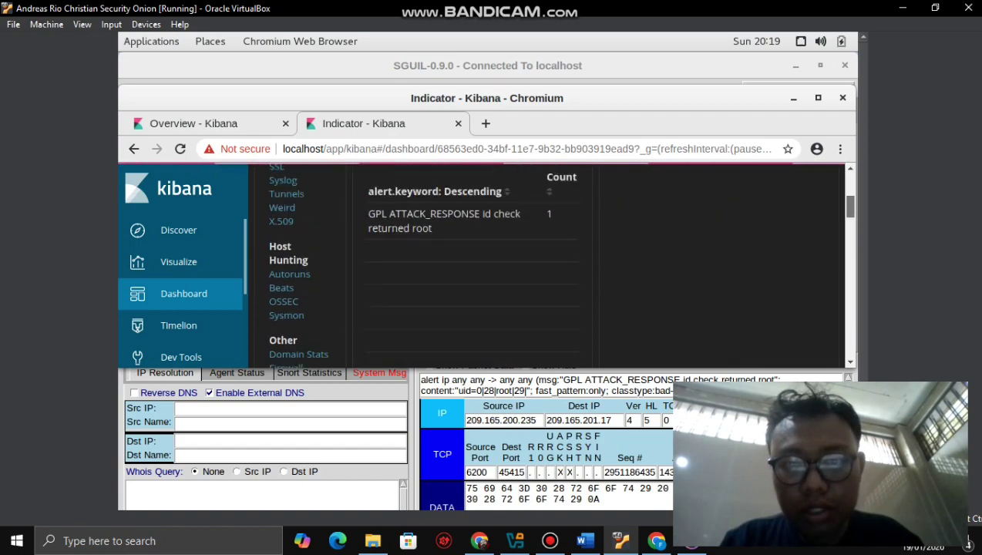
{"action": "scroll", "coordinate": [547, 262], "scroll_direction": "up", "scroll_amount": 5}
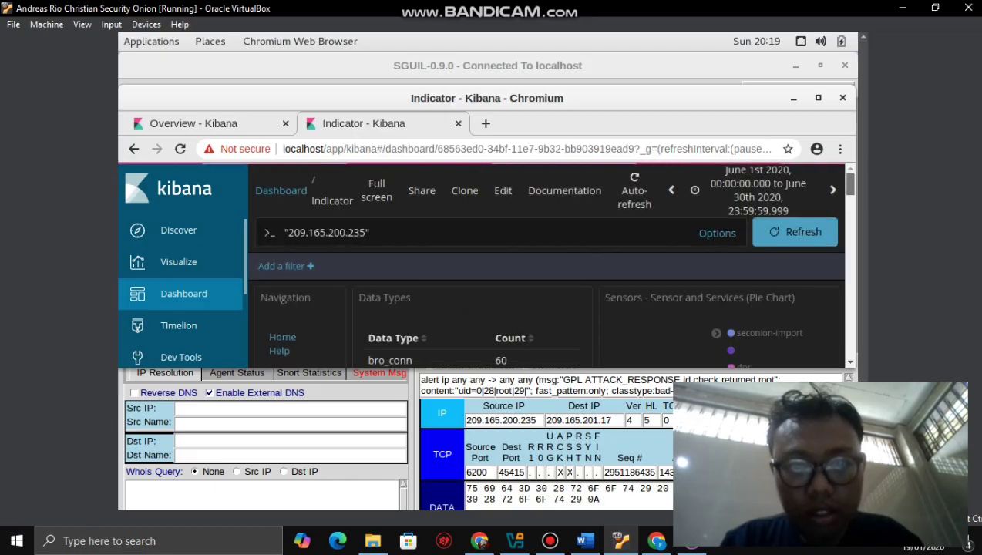
{"action": "scroll", "coordinate": [547, 262], "scroll_direction": "down", "scroll_amount": 5}
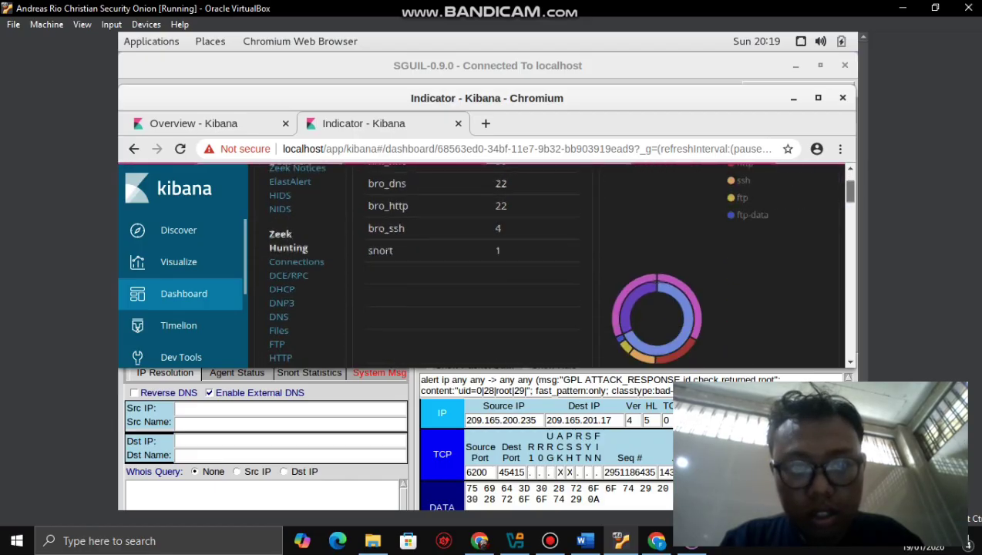
{"action": "scroll", "coordinate": [547, 262], "scroll_direction": "up", "scroll_amount": 5}
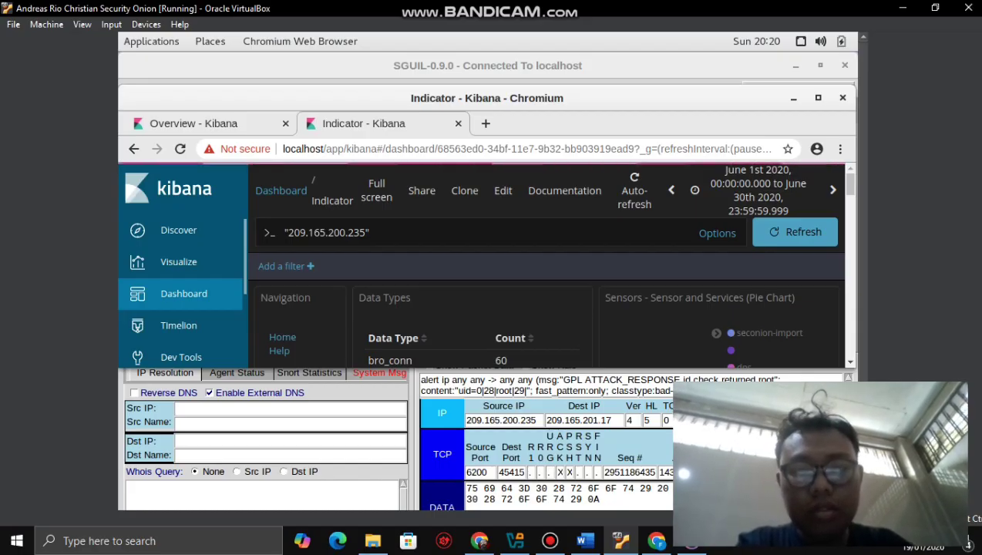
- Look over the dashboard panels and refresh the search for 209.165.200.235
{"action": "scroll", "coordinate": [547, 300], "scroll_direction": "down", "scroll_amount": 3}
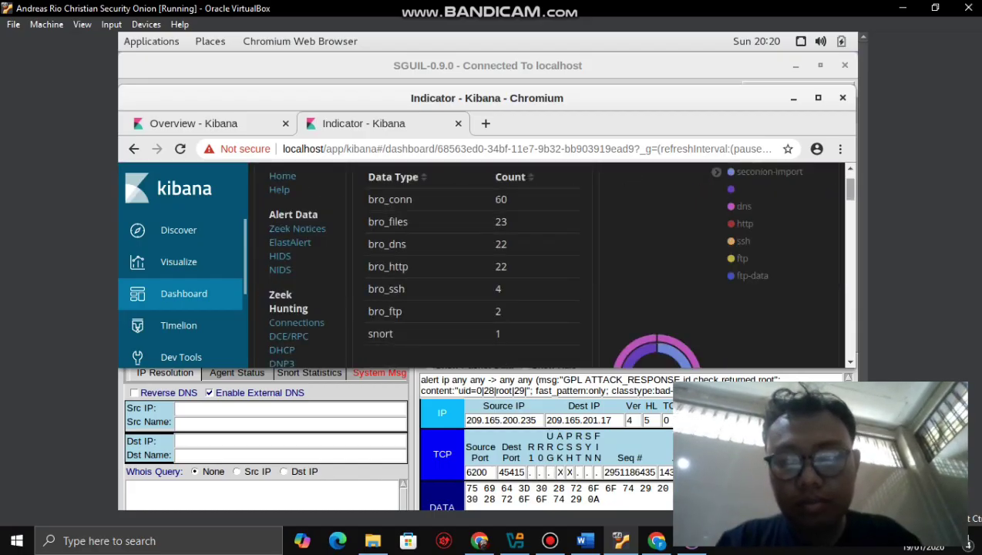
{"action": "scroll", "coordinate": [547, 262], "scroll_direction": "down", "scroll_amount": 10}
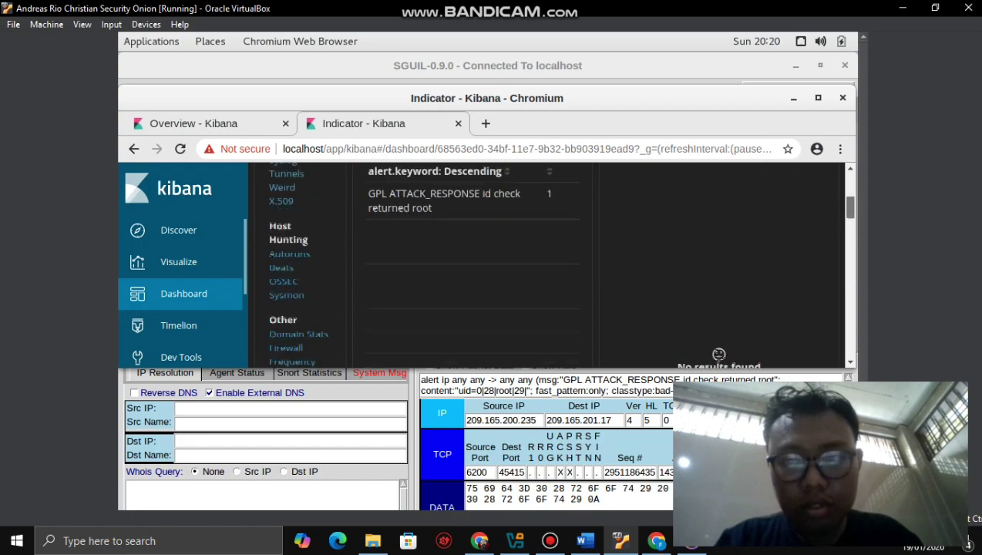
{"action": "scroll", "coordinate": [547, 262], "scroll_direction": "up", "scroll_amount": 10}
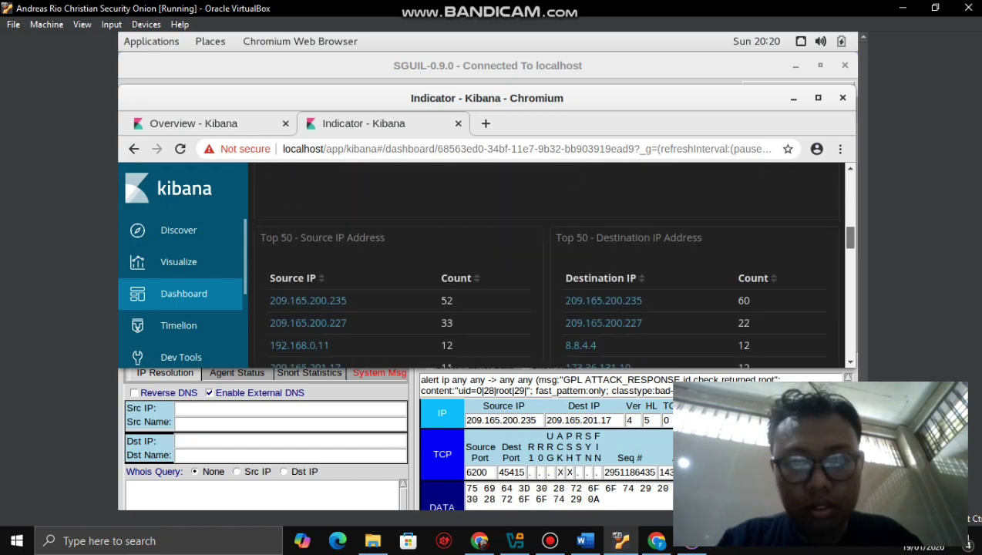
{"action": "scroll", "coordinate": [547, 262], "scroll_direction": "up", "scroll_amount": 3}
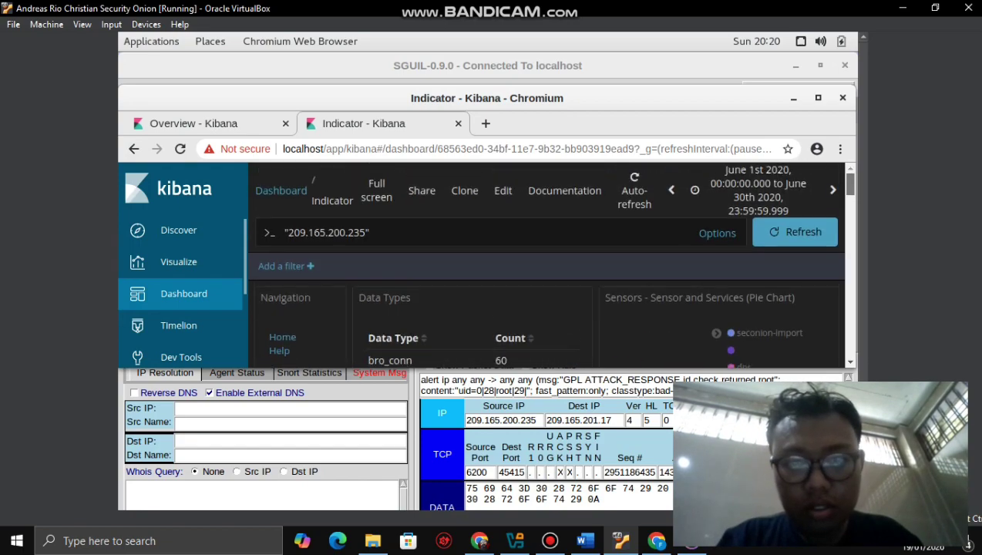
{"action": "scroll", "coordinate": [547, 262], "scroll_direction": "down", "scroll_amount": 8}
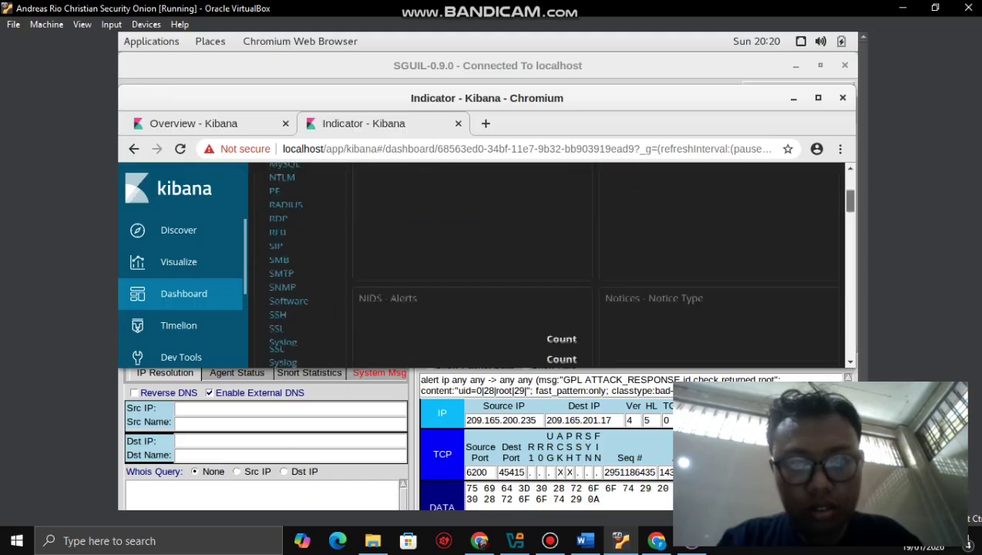
{"action": "scroll", "coordinate": [285, 278], "scroll_direction": "down", "scroll_amount": 10}
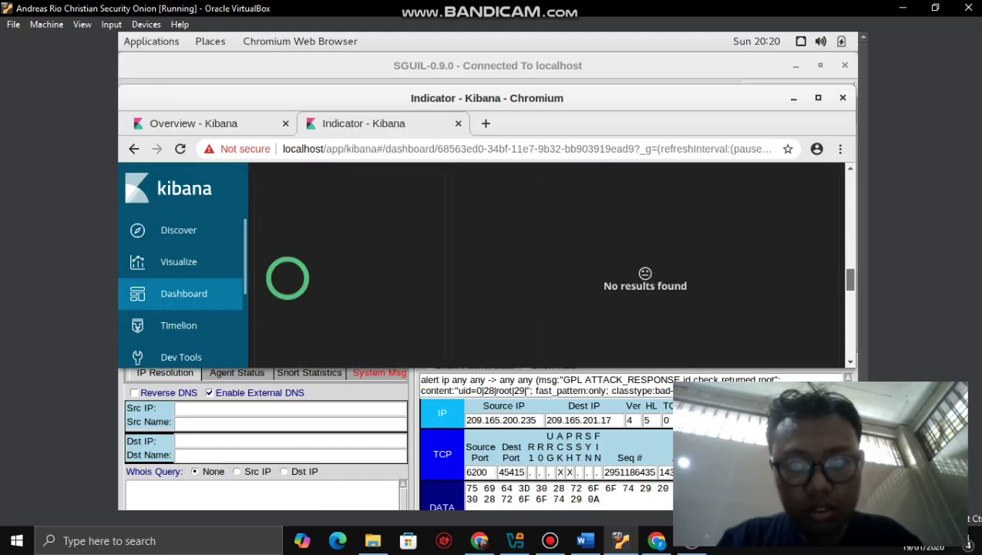
{"action": "scroll", "coordinate": [551, 274], "scroll_direction": "down", "scroll_amount": 10}
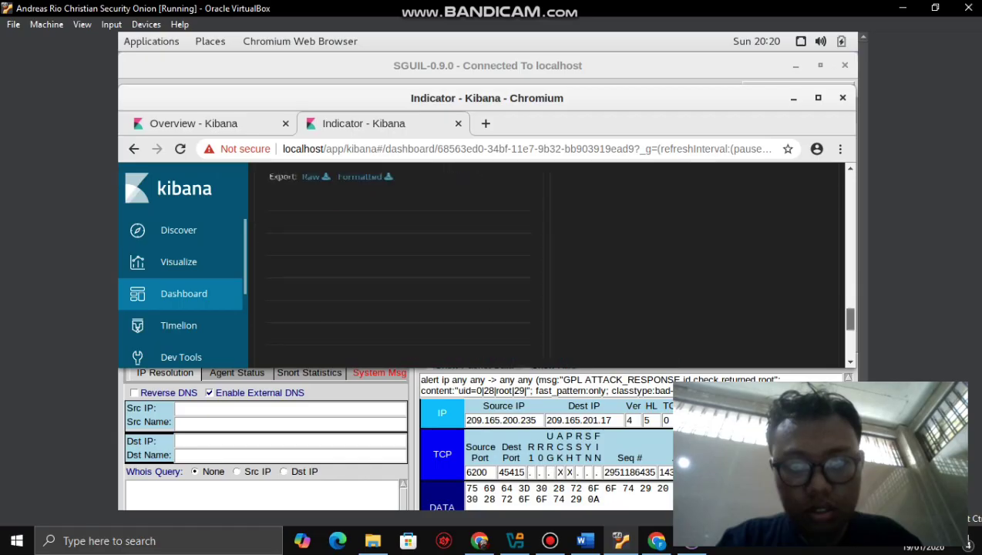
{"action": "scroll", "coordinate": [285, 331], "scroll_direction": "up", "scroll_amount": 10}
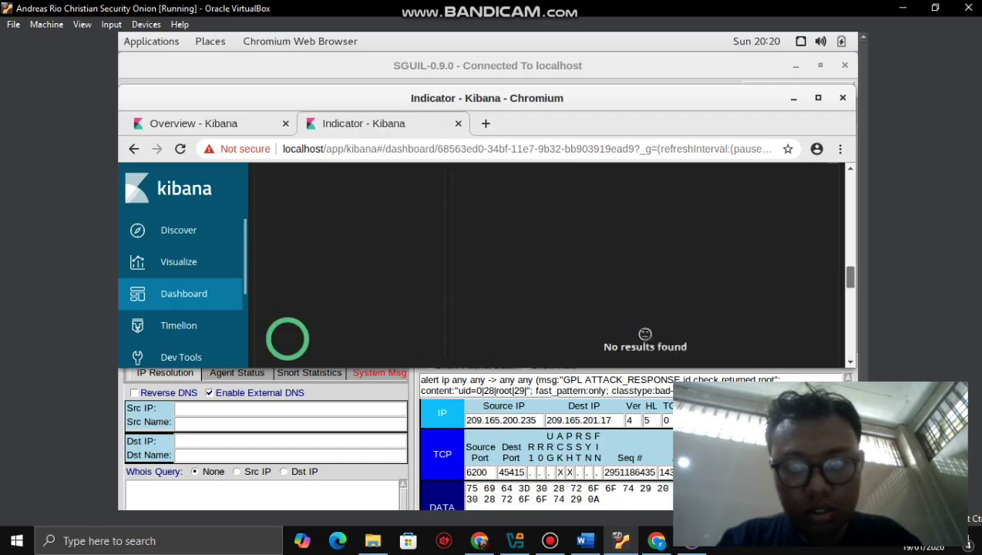
{"action": "scroll", "coordinate": [546, 264], "scroll_direction": "up", "scroll_amount": 5}
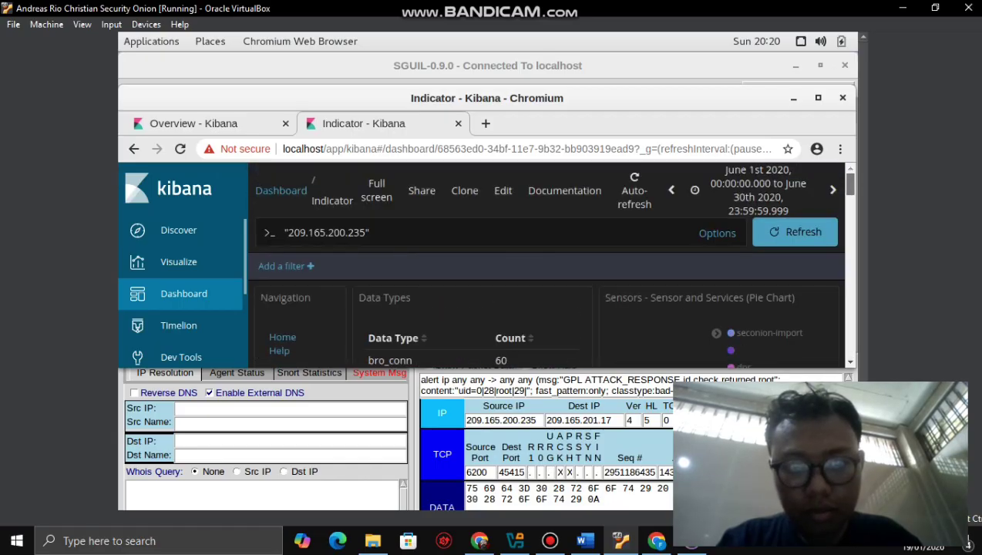
{"action": "scroll", "coordinate": [547, 266], "scroll_direction": "down", "scroll_amount": 2}
{"action": "scroll", "coordinate": [547, 265], "scroll_direction": "down", "scroll_amount": 2}
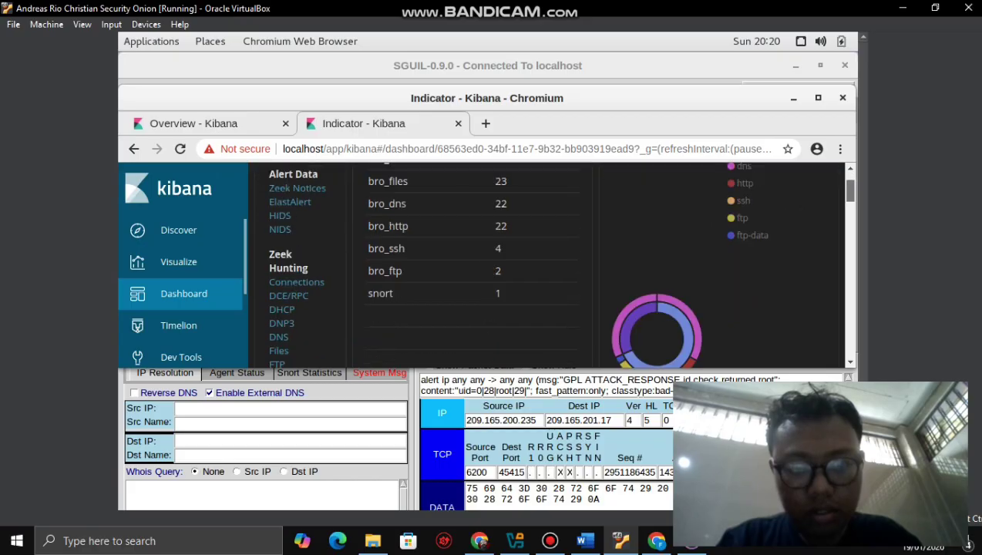
{"action": "scroll", "coordinate": [547, 266], "scroll_direction": "up", "scroll_amount": 1}
{"action": "scroll", "coordinate": [547, 266], "scroll_direction": "up", "scroll_amount": 4}
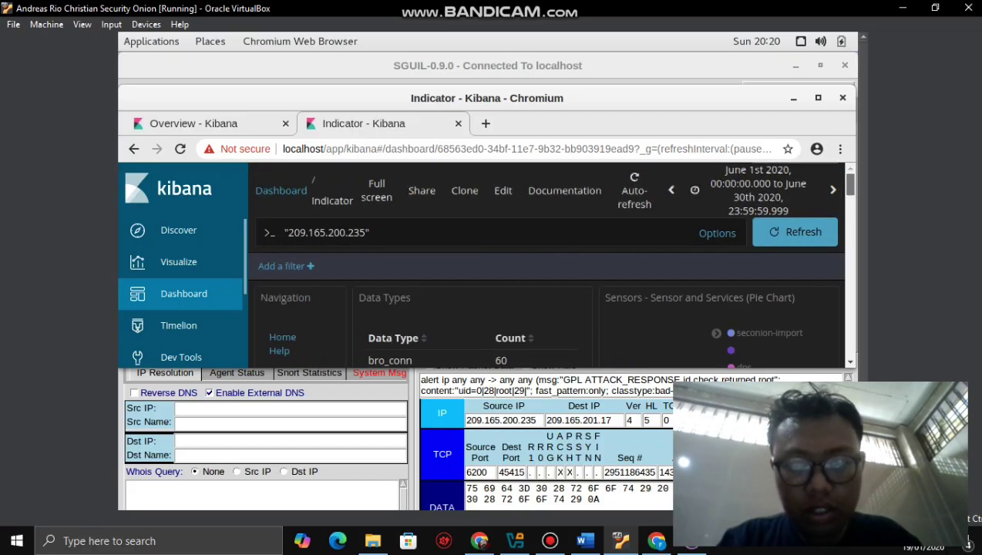
{"action": "scroll", "coordinate": [547, 266], "scroll_direction": "down", "scroll_amount": 5}
{"action": "scroll", "coordinate": [547, 266], "scroll_direction": "up", "scroll_amount": 5}
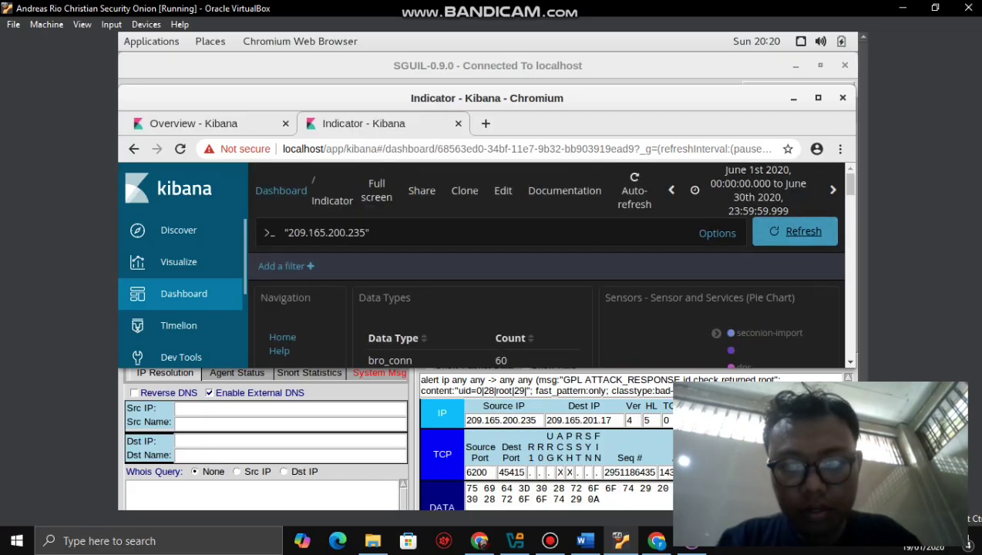
{"action": "left_click", "coordinate": [795, 232]}
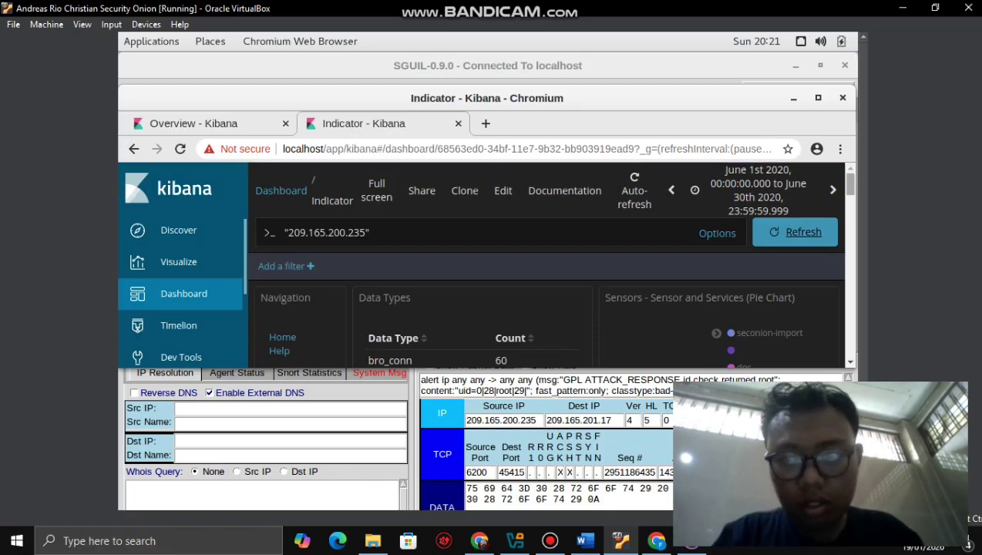
- Review the refreshed panels down to All Logs, showing 1–10 of 134 results
{"action": "scroll", "coordinate": [547, 262], "scroll_direction": "down", "scroll_amount": 5}
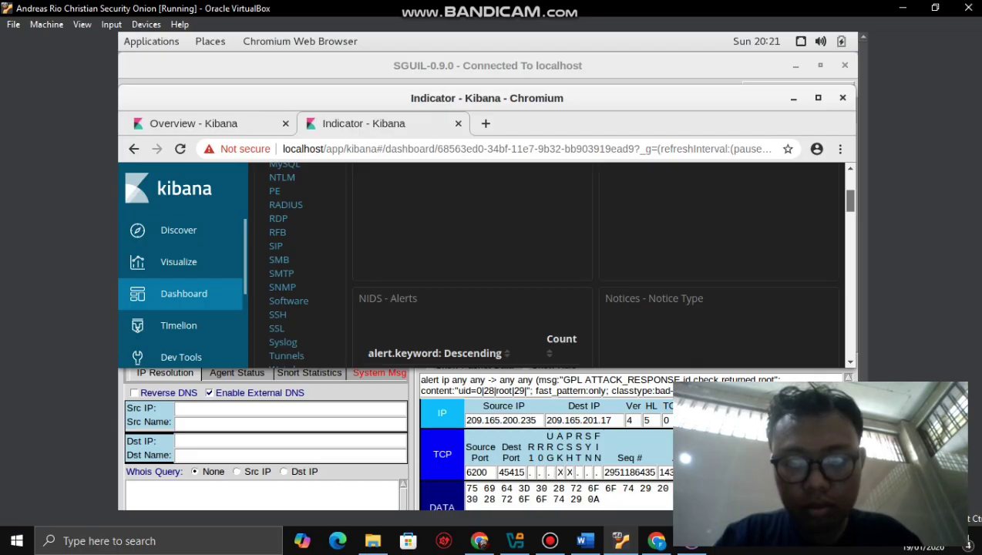
{"action": "scroll", "coordinate": [554, 262], "scroll_direction": "down", "scroll_amount": 10}
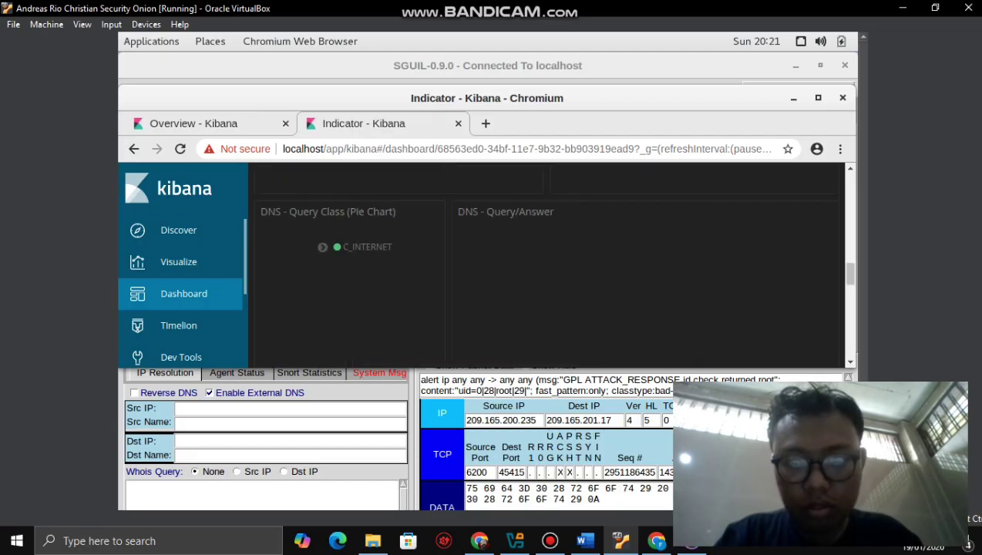
{"action": "scroll", "coordinate": [547, 262], "scroll_direction": "up", "scroll_amount": 3}
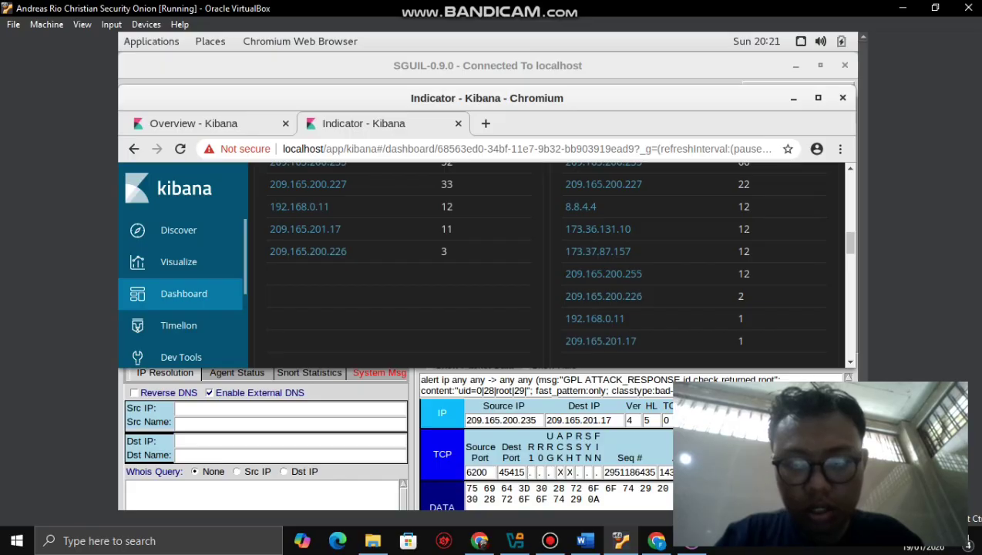
{"action": "scroll", "coordinate": [547, 262], "scroll_direction": "up", "scroll_amount": 2}
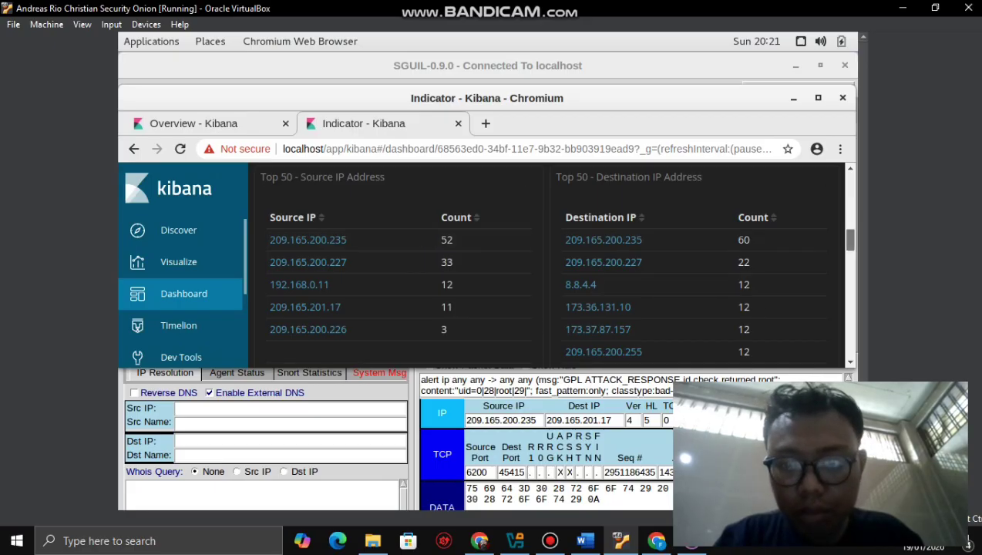
{"action": "scroll", "coordinate": [547, 264], "scroll_direction": "down", "scroll_amount": 3}
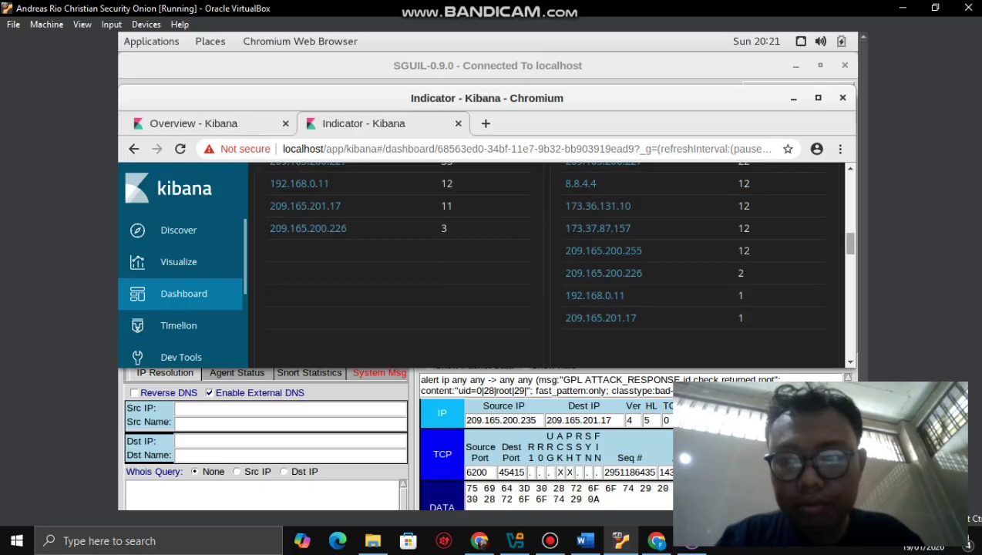
{"action": "scroll", "coordinate": [547, 265], "scroll_direction": "down", "scroll_amount": 3}
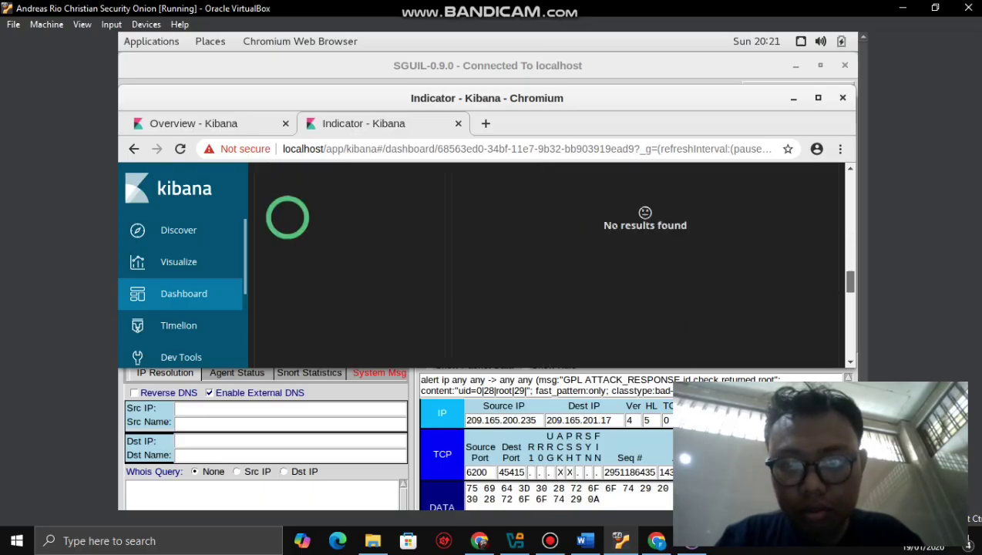
{"action": "scroll", "coordinate": [547, 265], "scroll_direction": "down", "scroll_amount": 5}
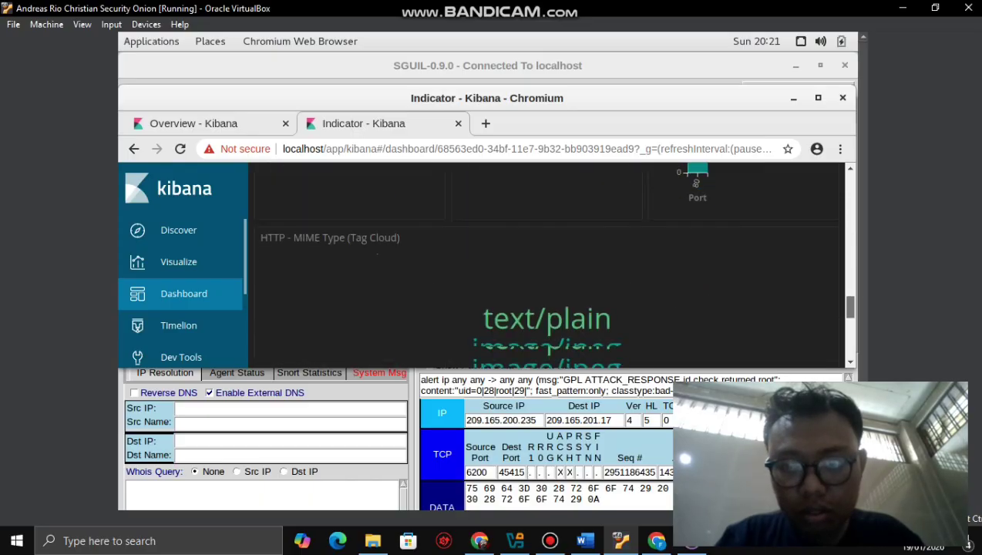
{"action": "scroll", "coordinate": [547, 264], "scroll_direction": "down", "scroll_amount": 5}
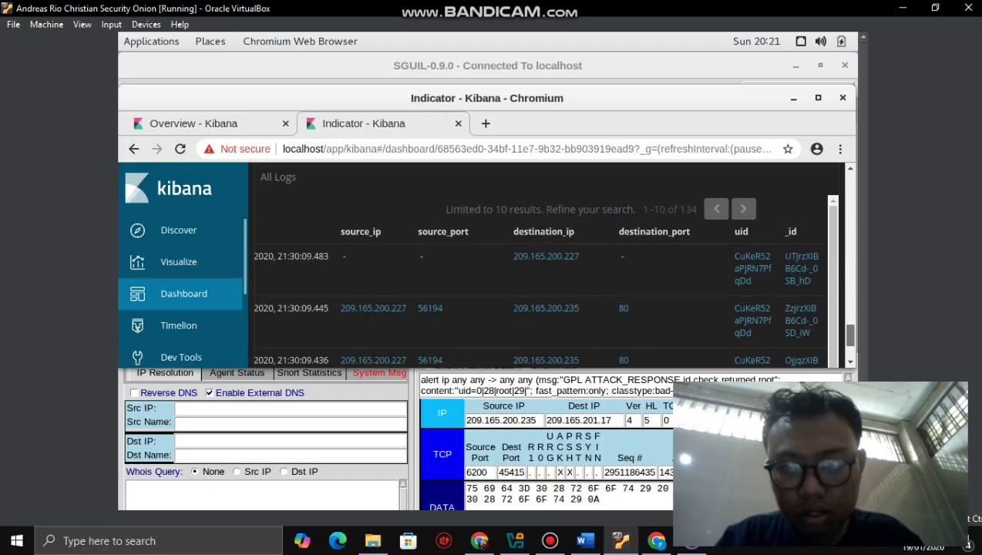
{"action": "scroll", "coordinate": [547, 264], "scroll_direction": "down", "scroll_amount": 5}
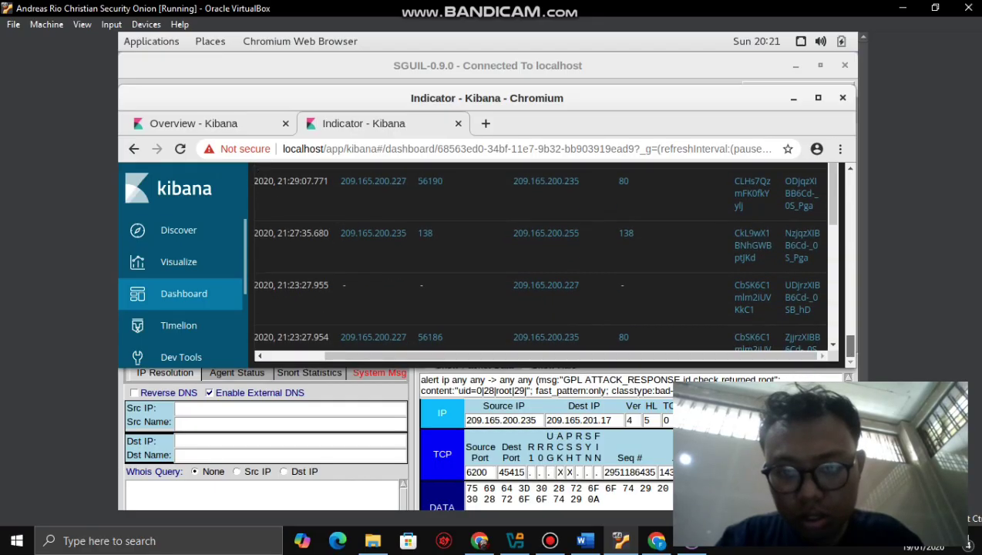
{"action": "scroll", "coordinate": [539, 262], "scroll_direction": "up", "scroll_amount": 3}
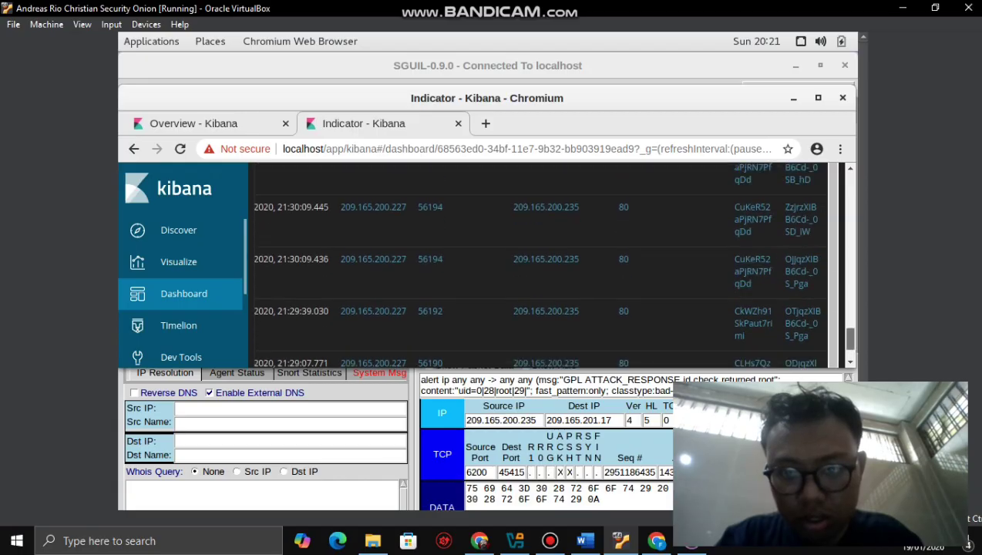
{"action": "scroll", "coordinate": [539, 262], "scroll_direction": "up", "scroll_amount": 2}
{"action": "scroll", "coordinate": [539, 262], "scroll_direction": "down", "scroll_amount": 4}
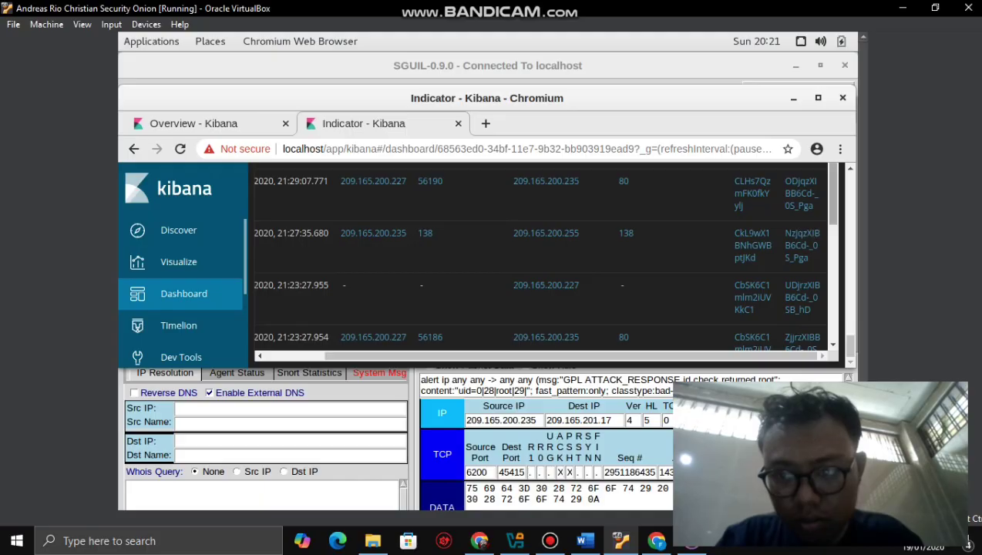
{"action": "scroll", "coordinate": [539, 262], "scroll_direction": "down", "scroll_amount": 4}
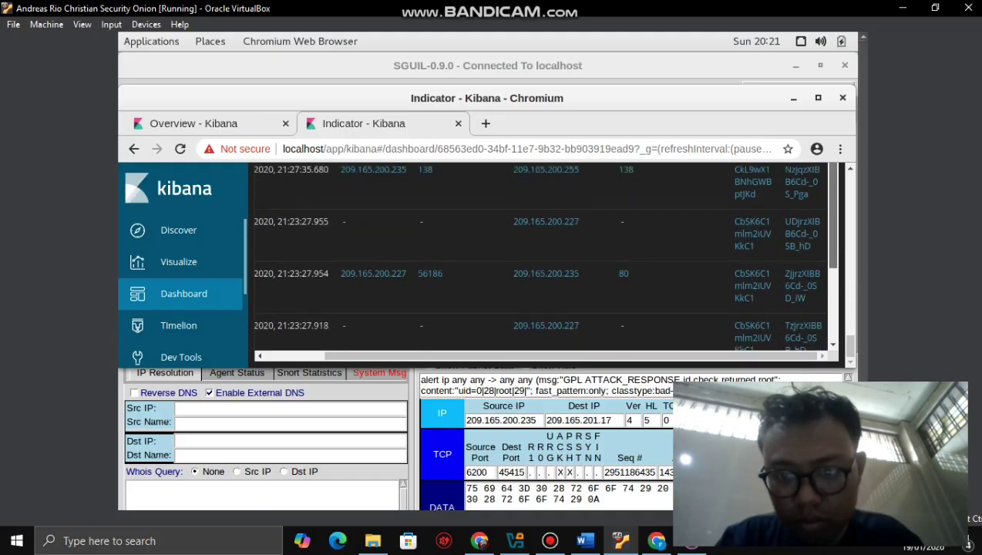
{"action": "scroll", "coordinate": [540, 262], "scroll_direction": "down", "scroll_amount": 2}
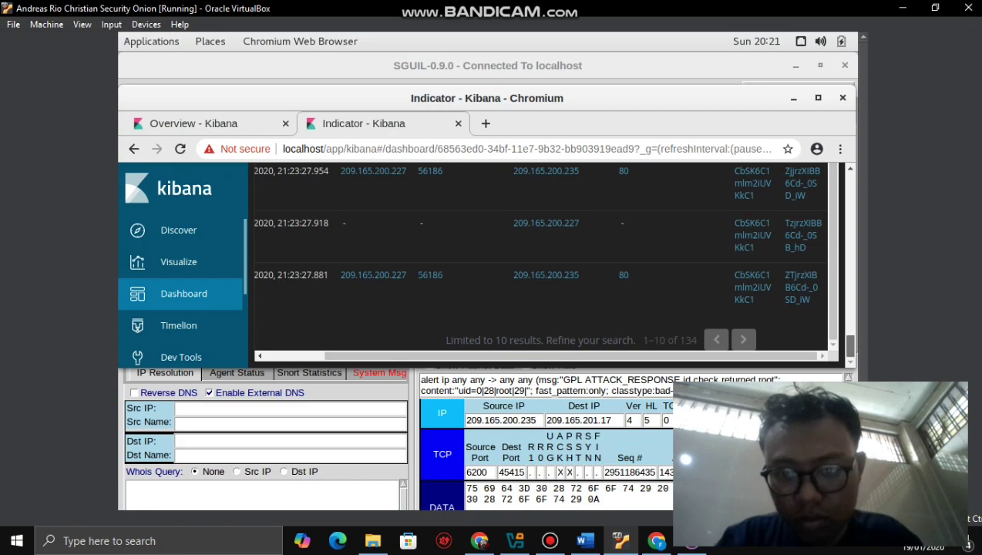
{"action": "scroll", "coordinate": [539, 262], "scroll_direction": "down", "scroll_amount": 10}
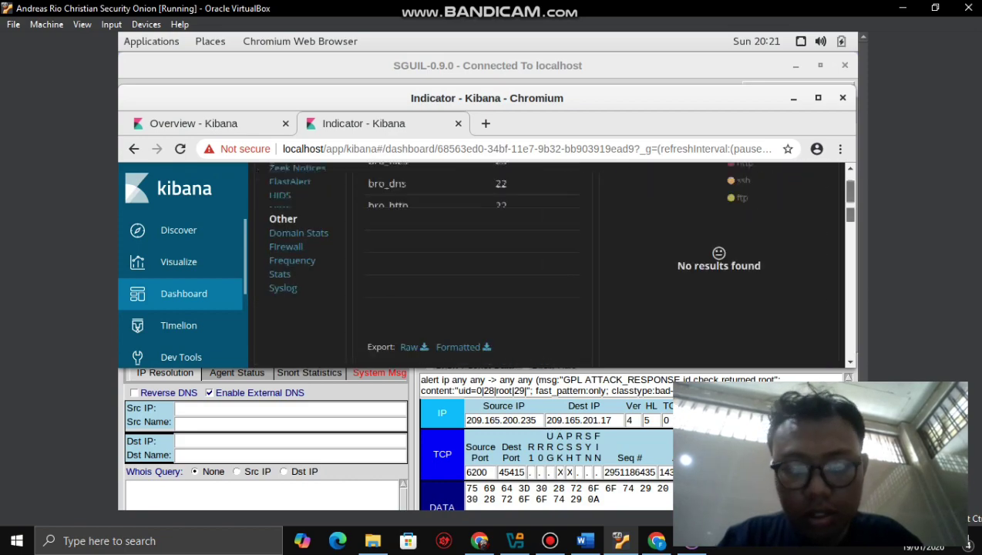
- Filter the dashboard to bro_ftp records using Filter for value, then switch to the Word guide
{"action": "scroll", "coordinate": [539, 262], "scroll_direction": "up", "scroll_amount": 15}
{"action": "scroll", "coordinate": [539, 262], "scroll_direction": "down", "scroll_amount": 4}
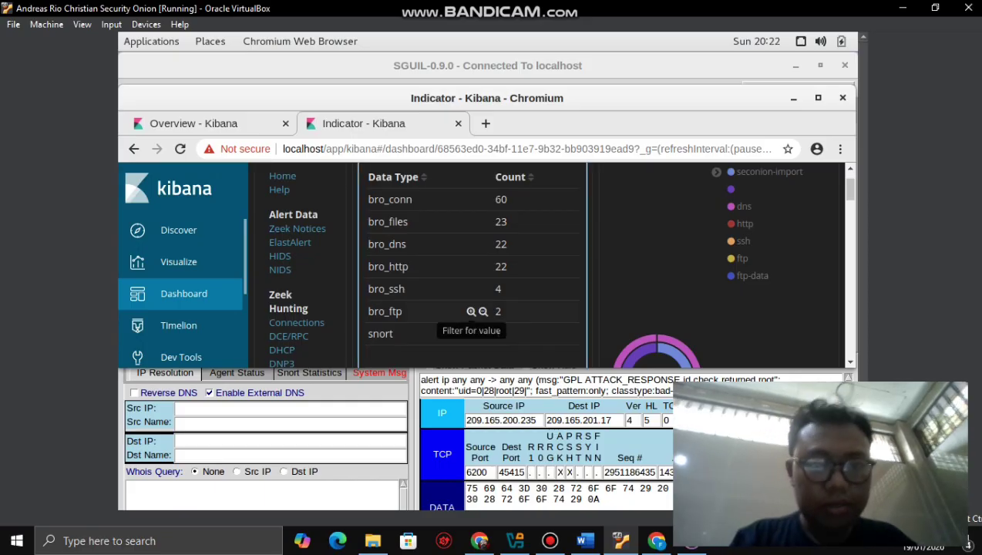
{"action": "left_click", "coordinate": [470, 311]}
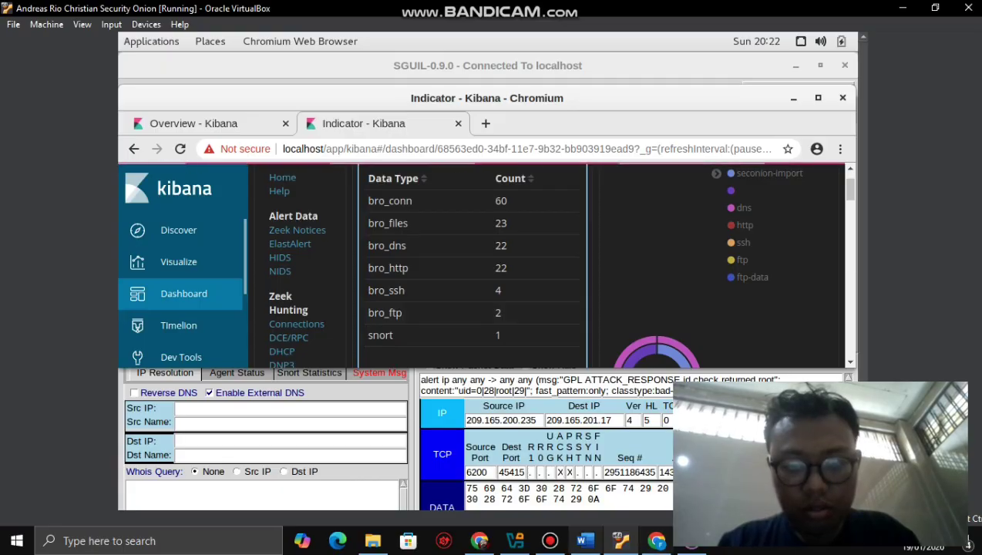
{"action": "left_click", "coordinate": [584, 540]}
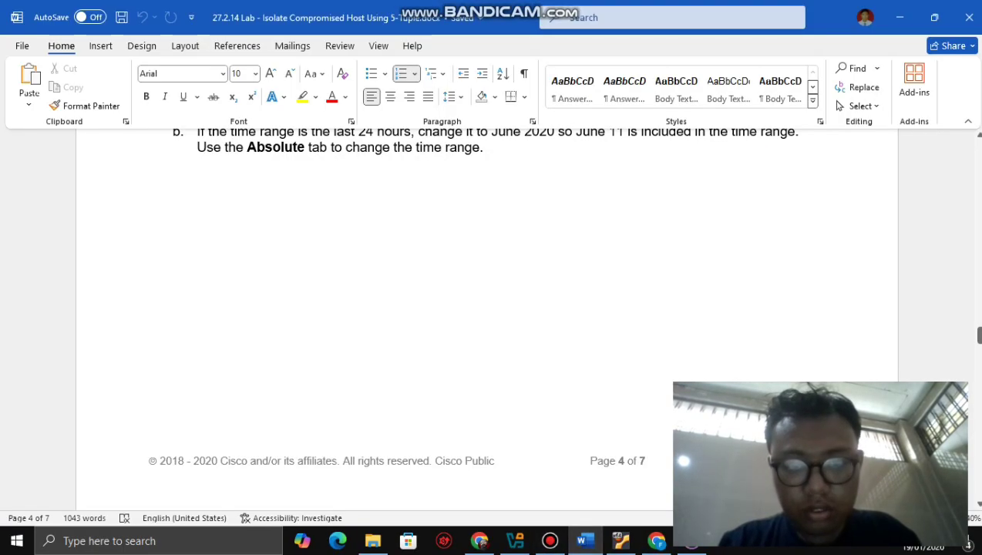
- Read lab steps c through h on the bro_ftp entries, mark step i, then return to the VM
{"action": "scroll", "coordinate": [487, 320], "scroll_direction": "down", "scroll_amount": 8}
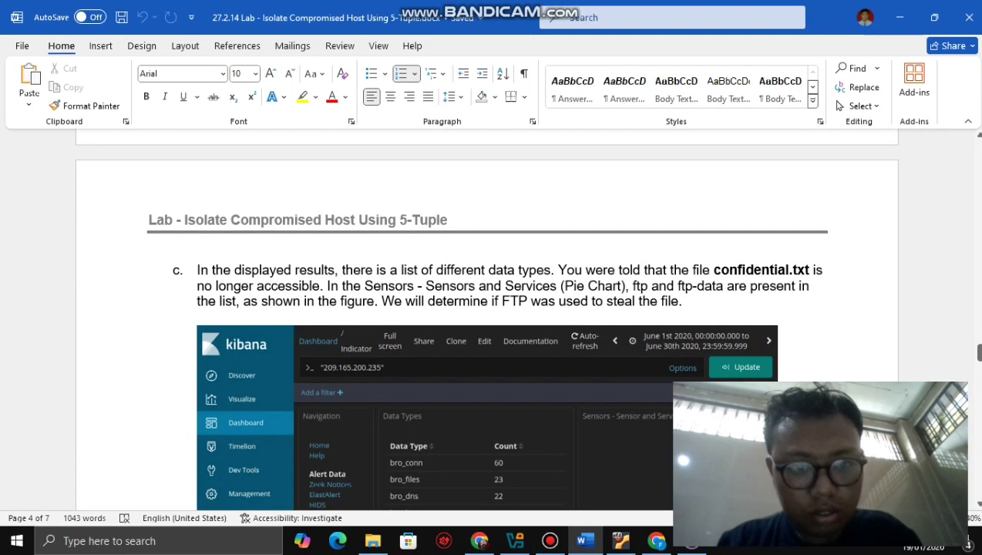
{"action": "left_click_drag", "start_coordinate": [977, 351], "coordinate": [978, 376]}
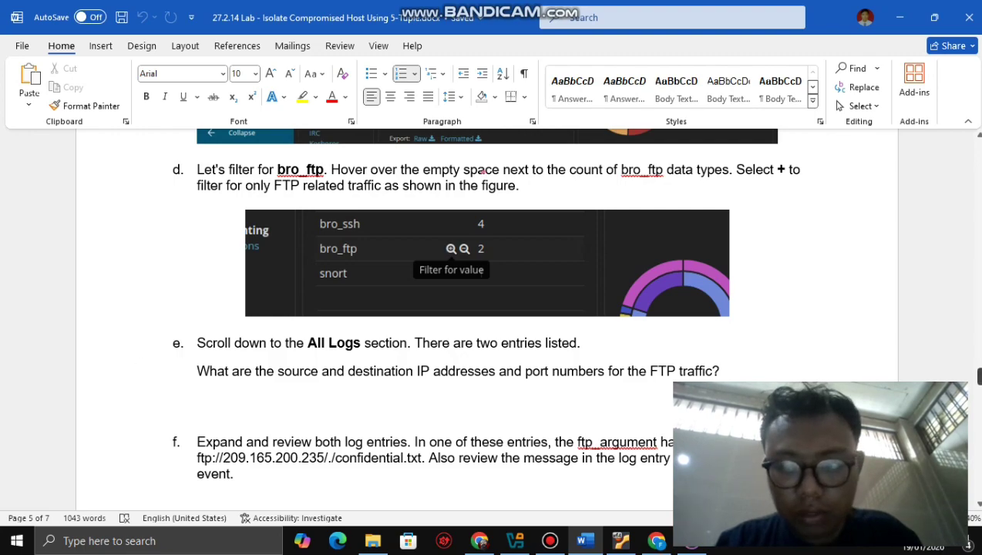
{"action": "left_click_drag", "start_coordinate": [978, 376], "coordinate": [978, 385]}
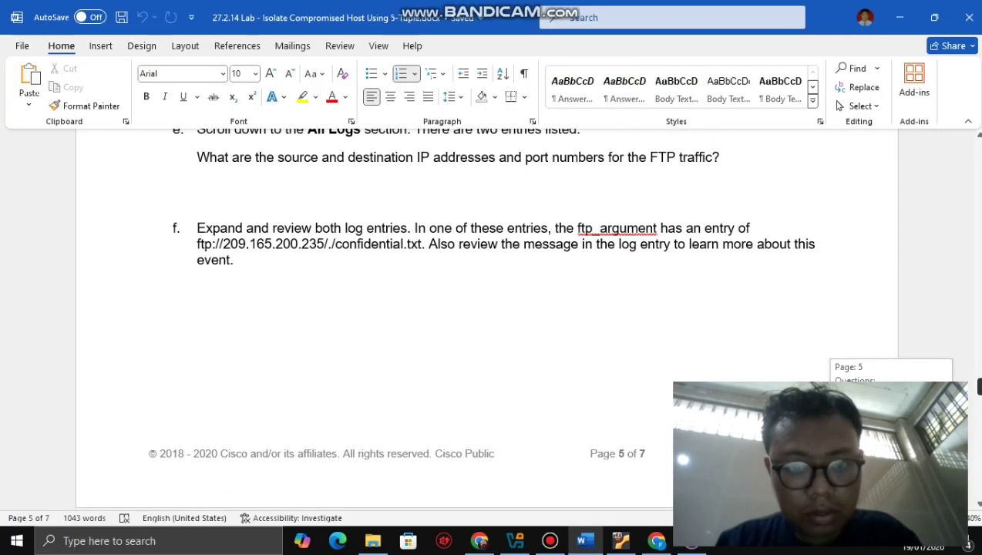
{"action": "left_click_drag", "start_coordinate": [978, 385], "coordinate": [978, 407]}
{"action": "left_click", "coordinate": [229, 489]}
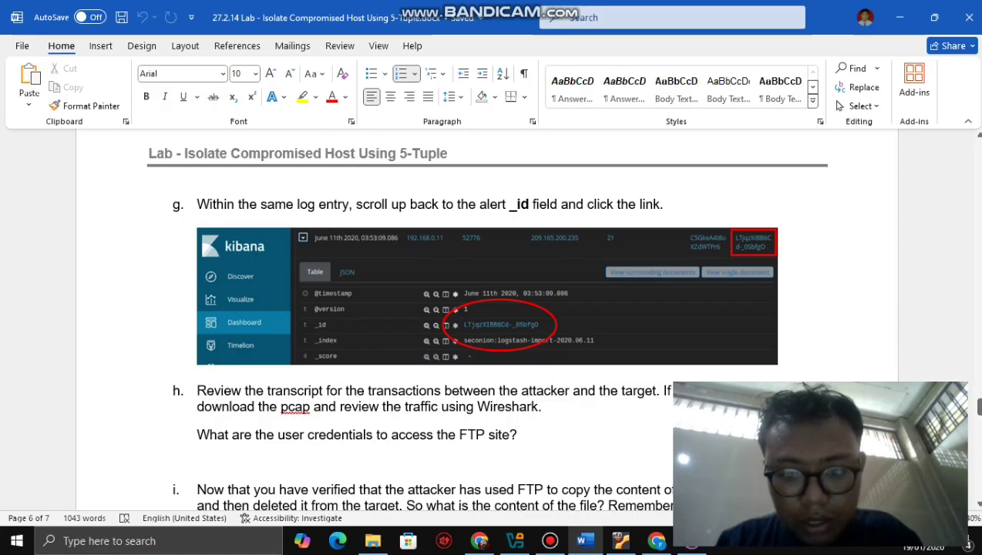
{"action": "key", "text": "alt+Tab"}
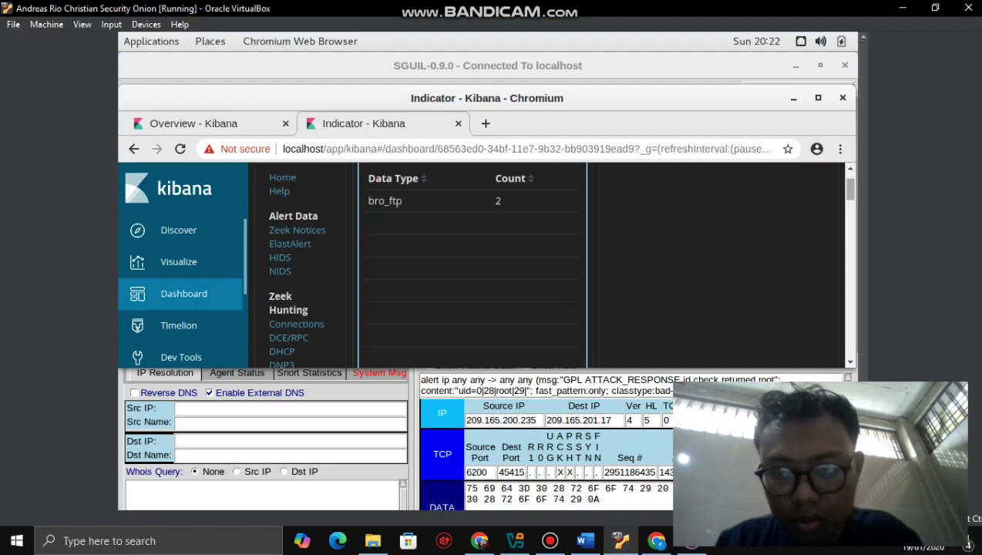
- Scroll Kibana down to the All Logs table's two FTP entries, checking lab step g in Word
{"action": "scroll", "coordinate": [547, 262], "scroll_direction": "down", "scroll_amount": 10}
{"action": "scroll", "coordinate": [547, 262], "scroll_direction": "down", "scroll_amount": 5}
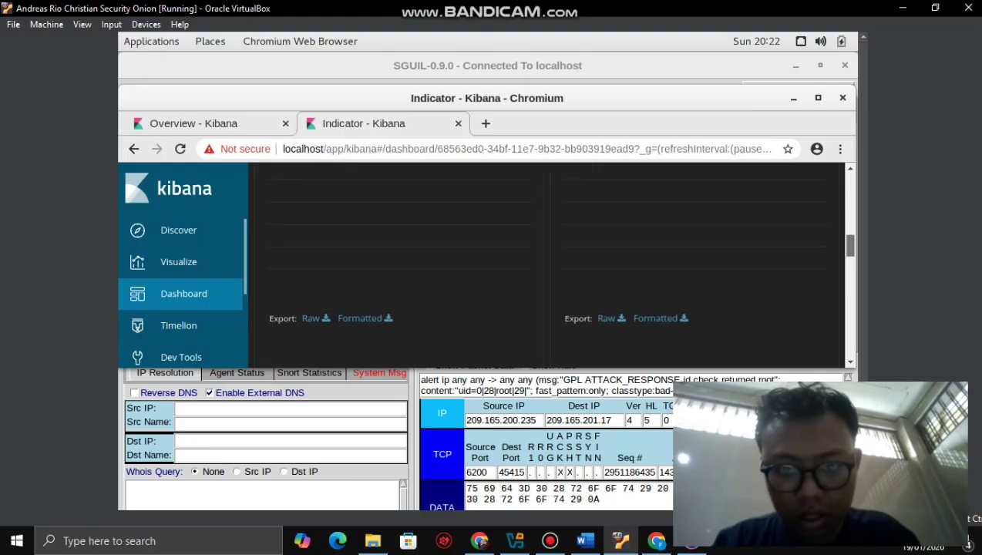
{"action": "scroll", "coordinate": [547, 262], "scroll_direction": "up", "scroll_amount": 2}
{"action": "scroll", "coordinate": [547, 262], "scroll_direction": "up", "scroll_amount": 2}
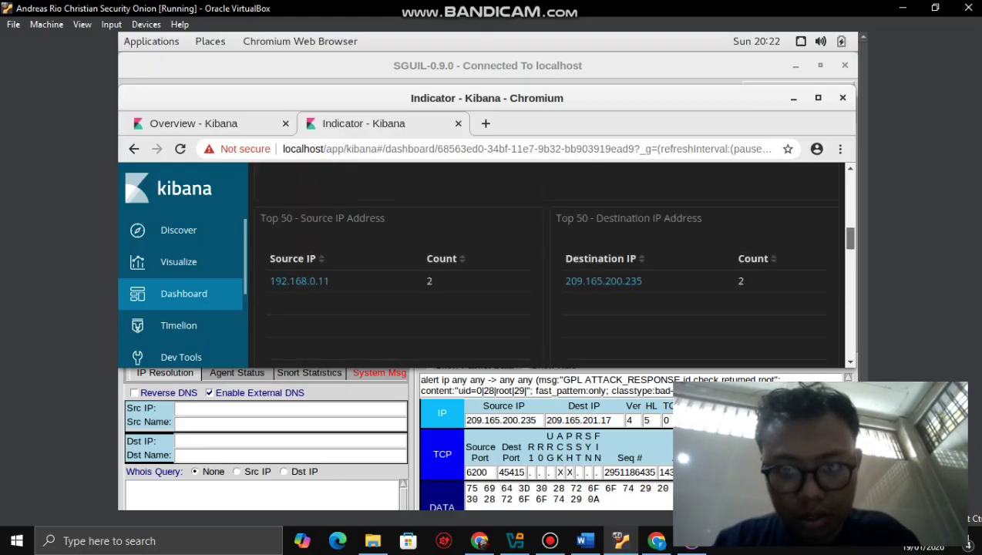
{"action": "scroll", "coordinate": [547, 262], "scroll_direction": "down", "scroll_amount": 4}
{"action": "scroll", "coordinate": [547, 262], "scroll_direction": "down", "scroll_amount": 5}
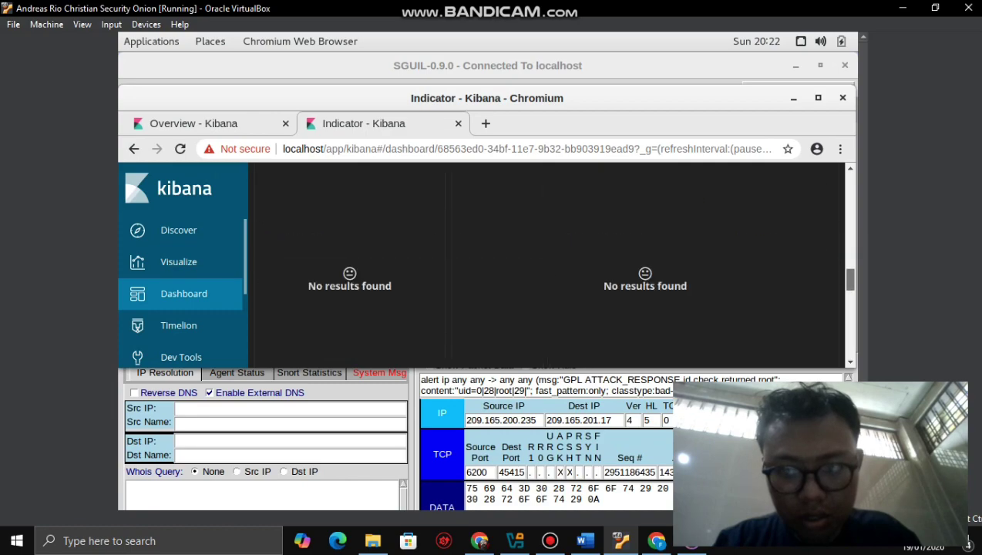
{"action": "scroll", "coordinate": [547, 261], "scroll_direction": "down", "scroll_amount": 5}
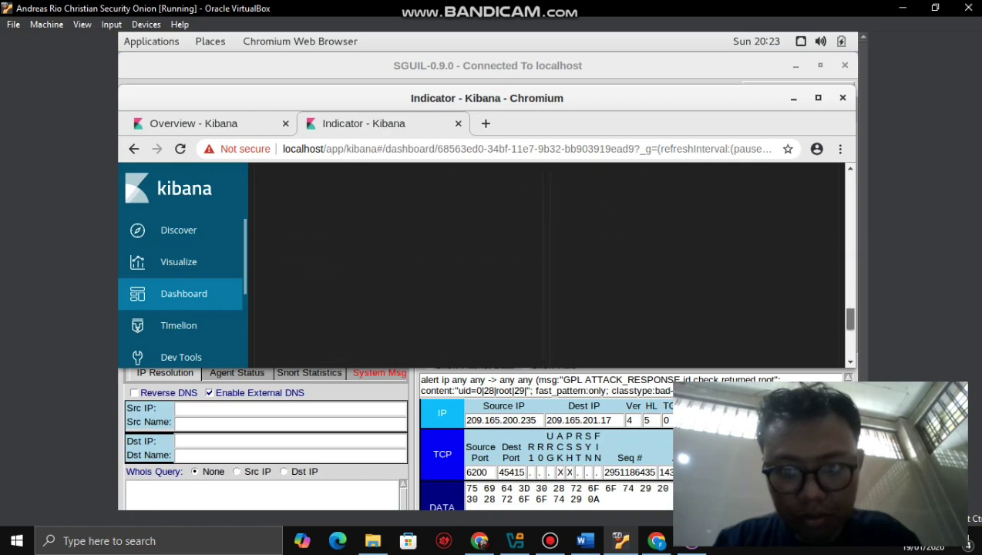
{"action": "scroll", "coordinate": [547, 262], "scroll_direction": "down", "scroll_amount": 3}
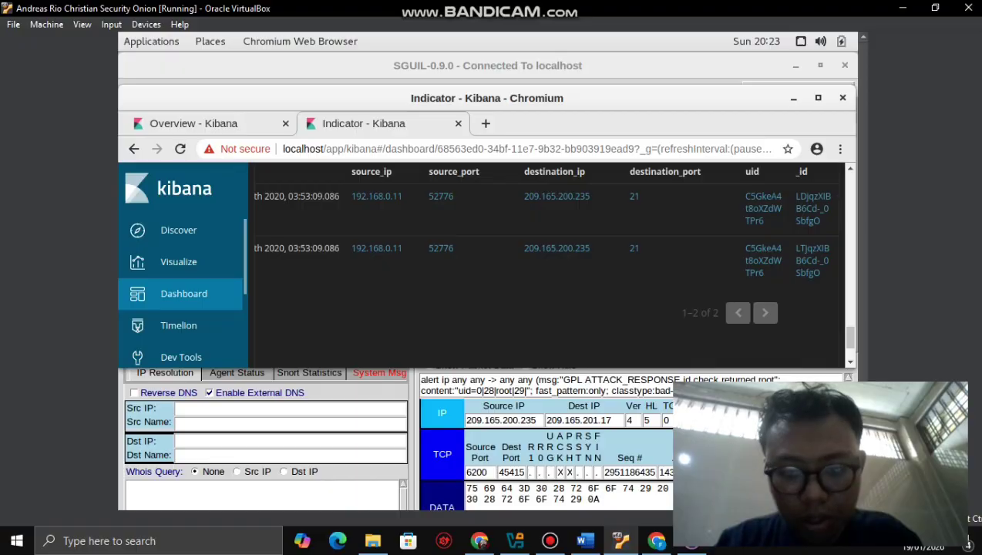
{"action": "left_click", "coordinate": [585, 540]}
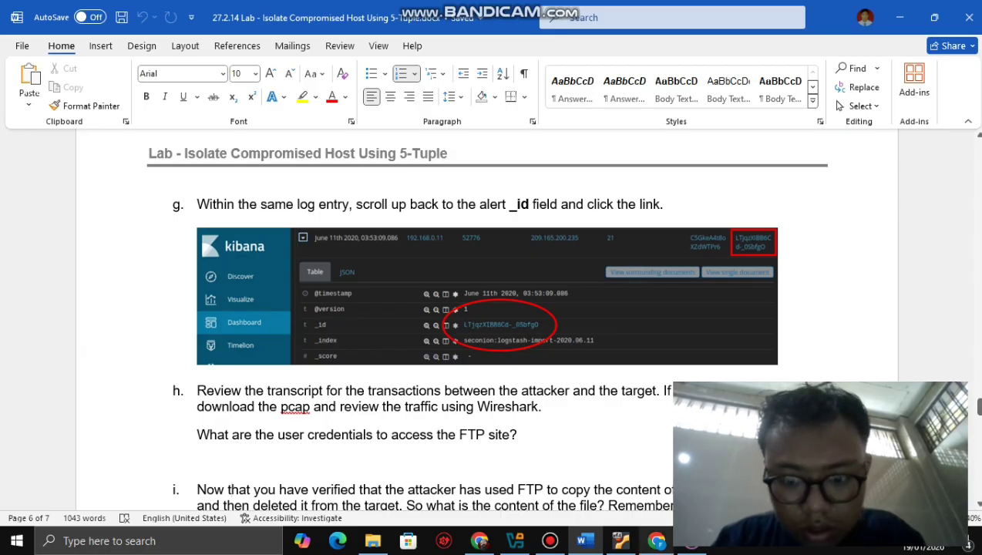
{"action": "left_click", "coordinate": [621, 541]}
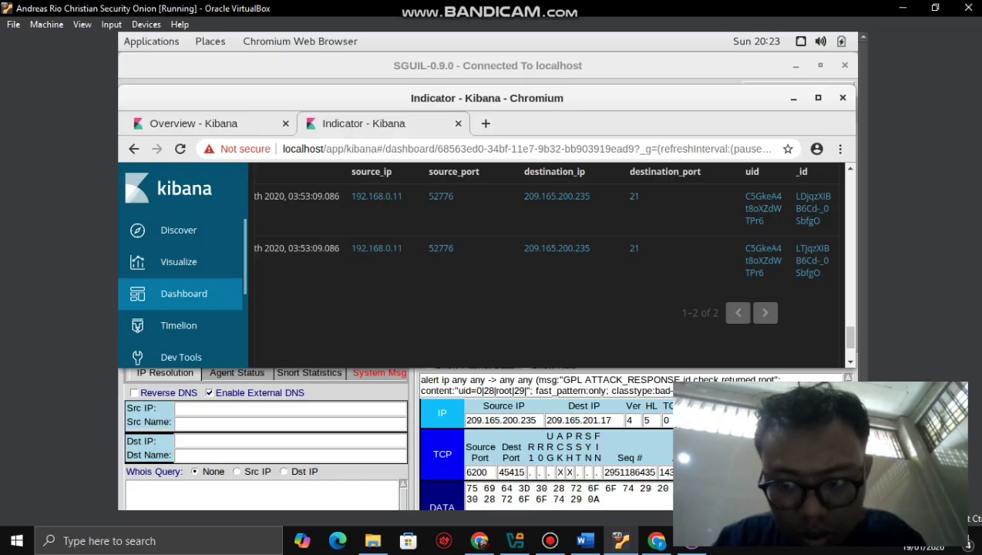
{"action": "scroll", "coordinate": [539, 262], "scroll_direction": "down", "scroll_amount": 3}
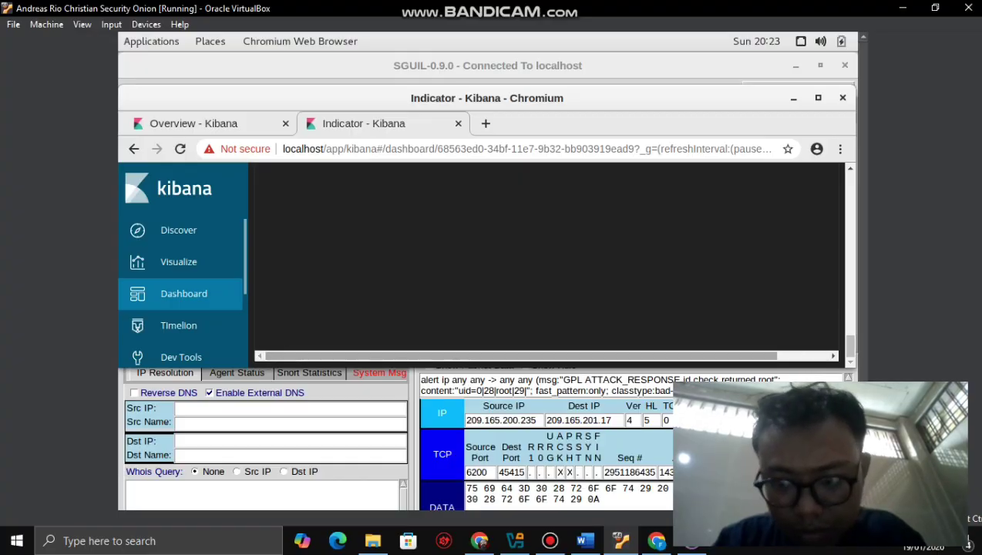
{"action": "scroll", "coordinate": [540, 262], "scroll_direction": "up", "scroll_amount": 5}
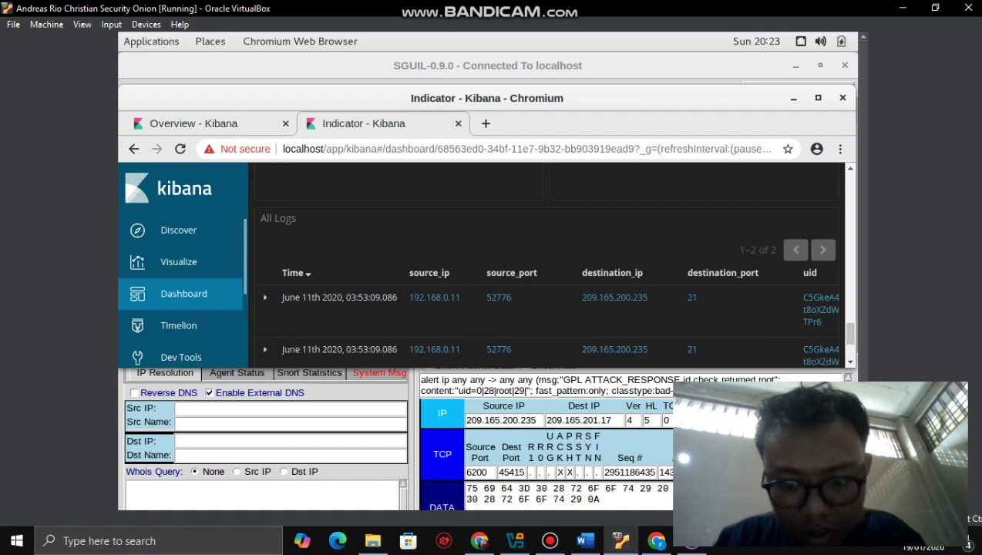
{"action": "left_click", "coordinate": [584, 540]}
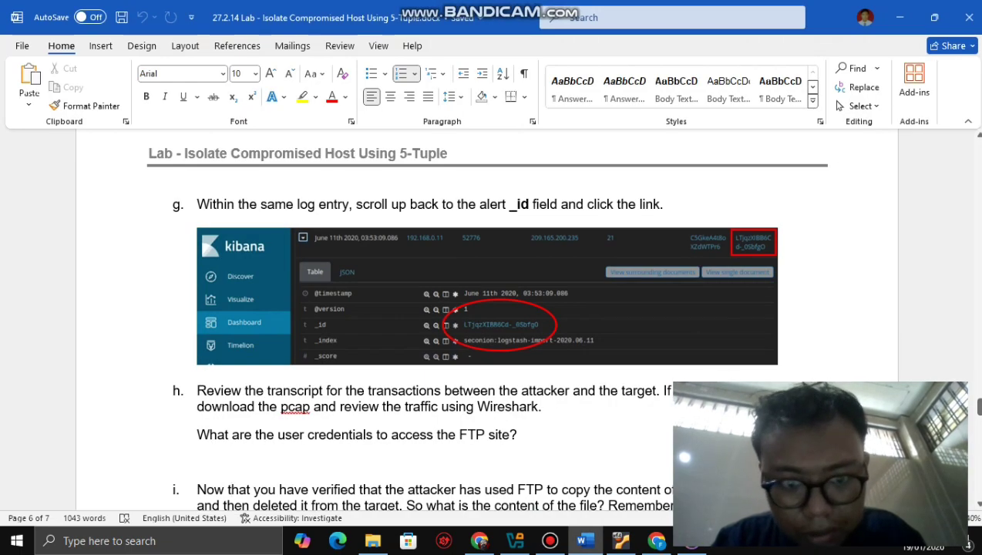
{"action": "left_click", "coordinate": [621, 540]}
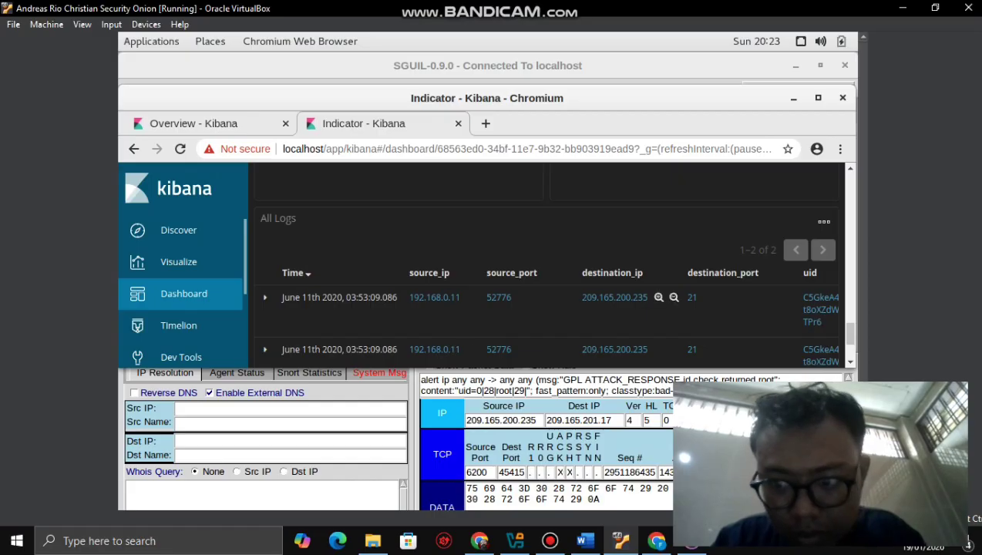
{"action": "scroll", "coordinate": [670, 300], "scroll_direction": "down", "scroll_amount": 5}
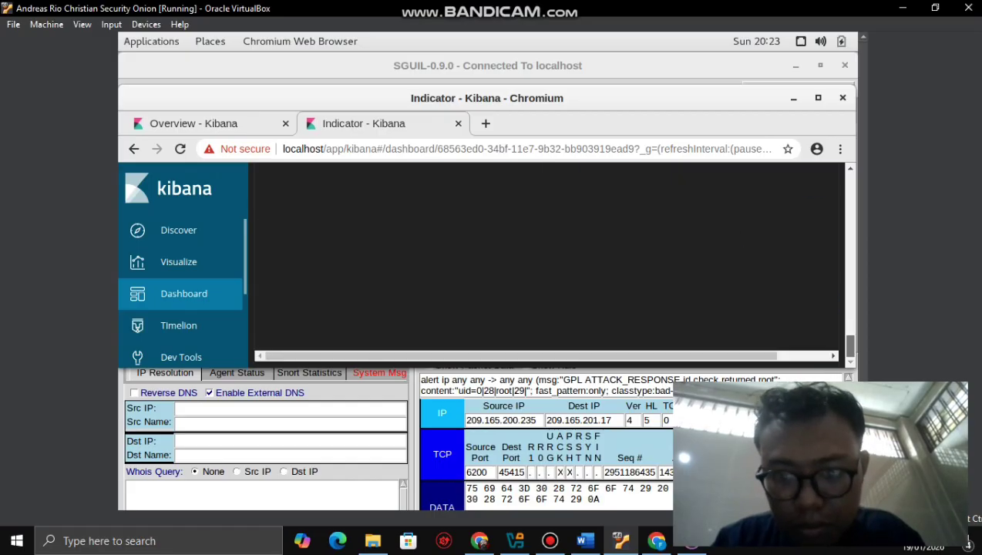
{"action": "scroll", "coordinate": [547, 262], "scroll_direction": "right", "scroll_amount": 3}
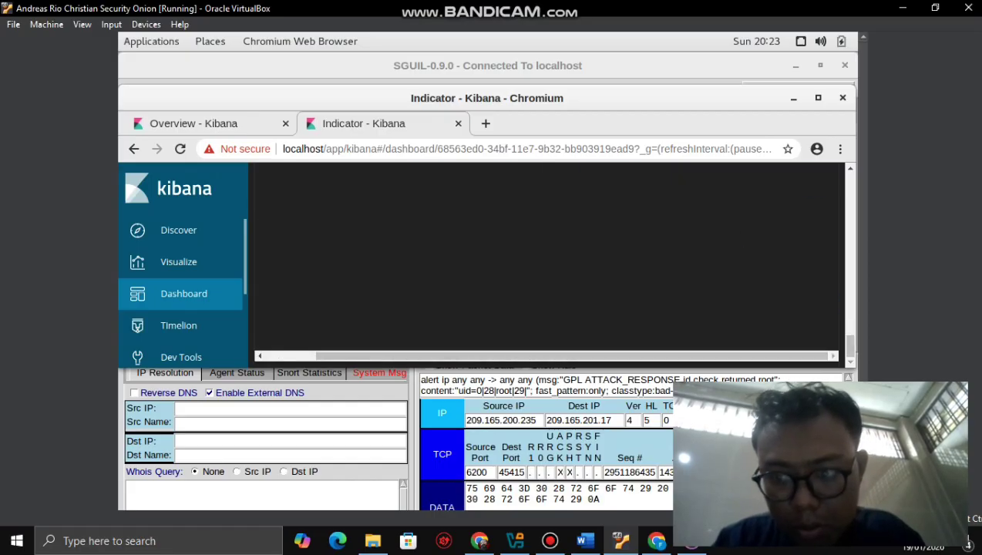
{"action": "scroll", "coordinate": [551, 262], "scroll_direction": "up", "scroll_amount": 4}
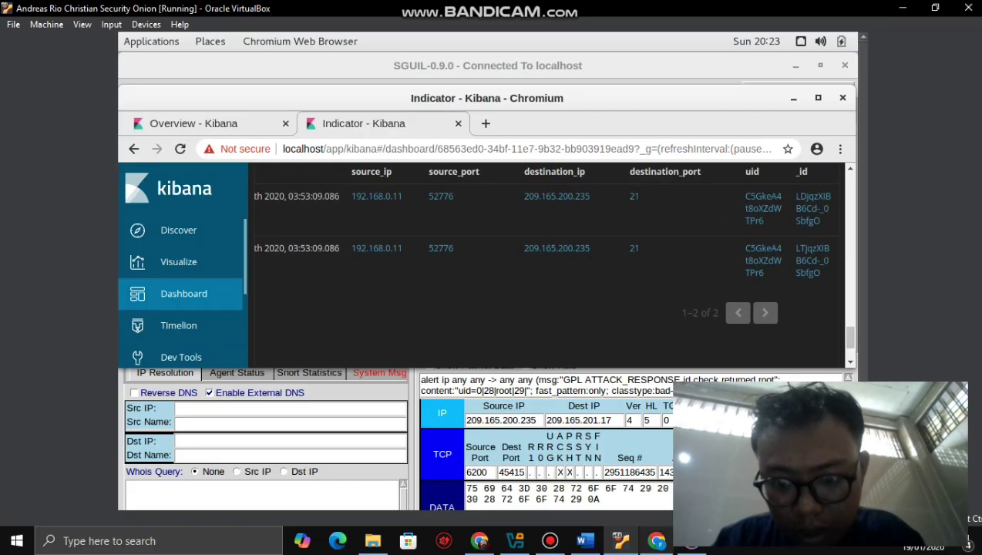
{"action": "left_click", "coordinate": [584, 540]}
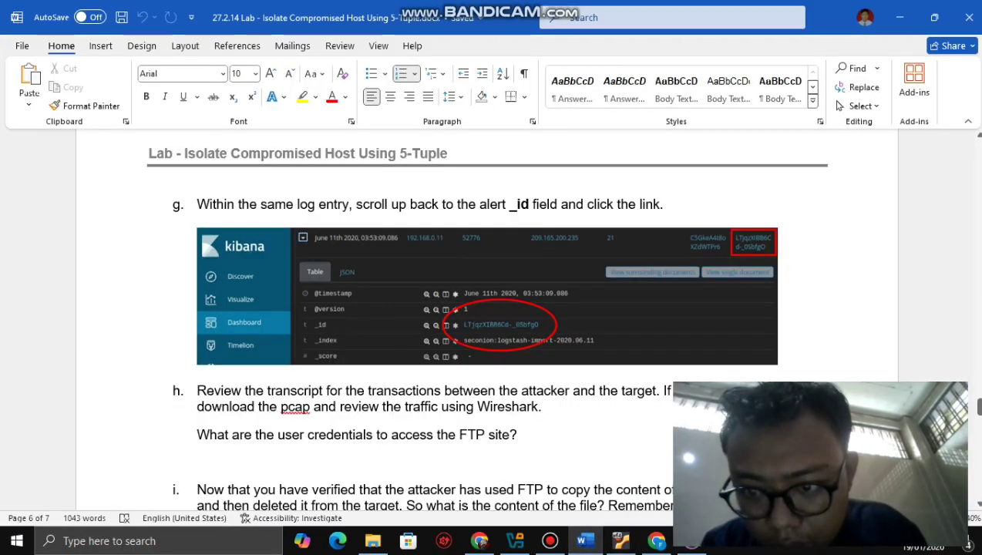
{"action": "left_click", "coordinate": [620, 540]}
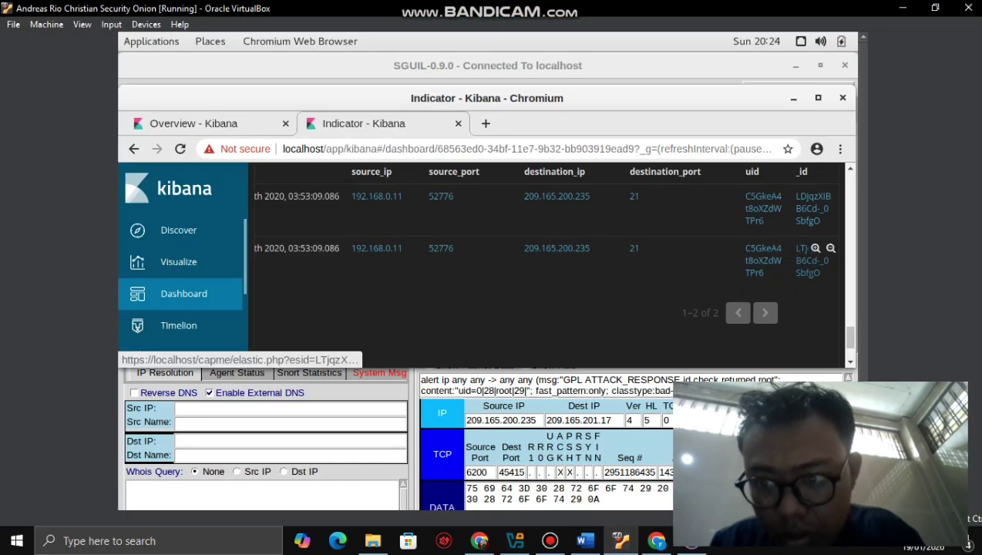
- Open the second FTP entry's _id in capME and scroll the transcript down to the pcap link
{"action": "left_click", "coordinate": [801, 248]}
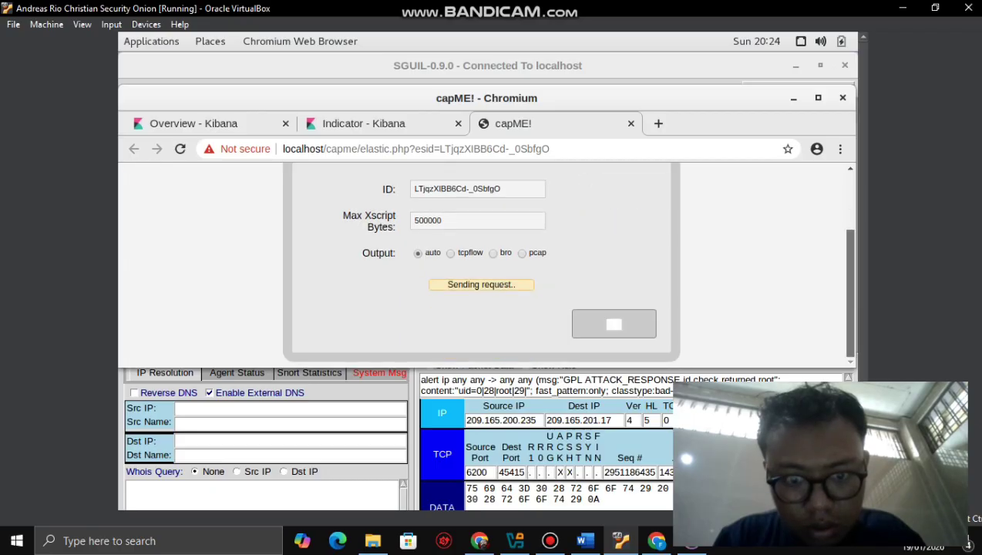
{"action": "scroll", "coordinate": [477, 261], "scroll_direction": "down", "scroll_amount": 4}
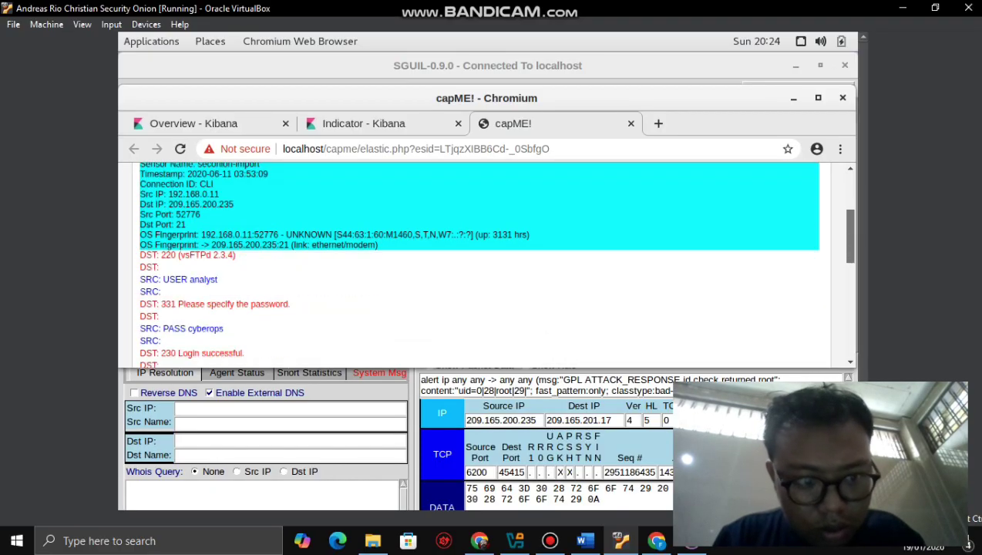
{"action": "scroll", "coordinate": [478, 262], "scroll_direction": "down", "scroll_amount": 4}
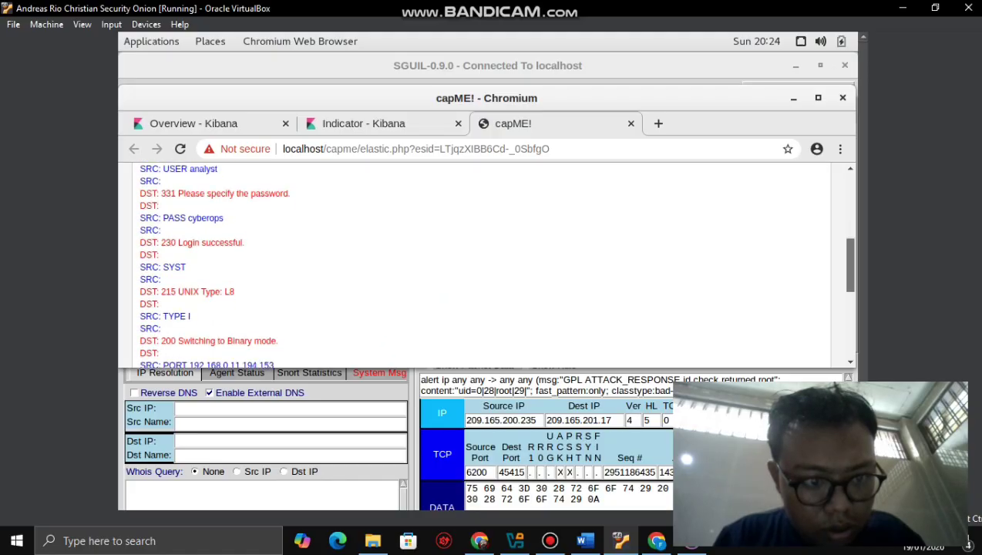
{"action": "scroll", "coordinate": [478, 262], "scroll_direction": "down", "scroll_amount": 3}
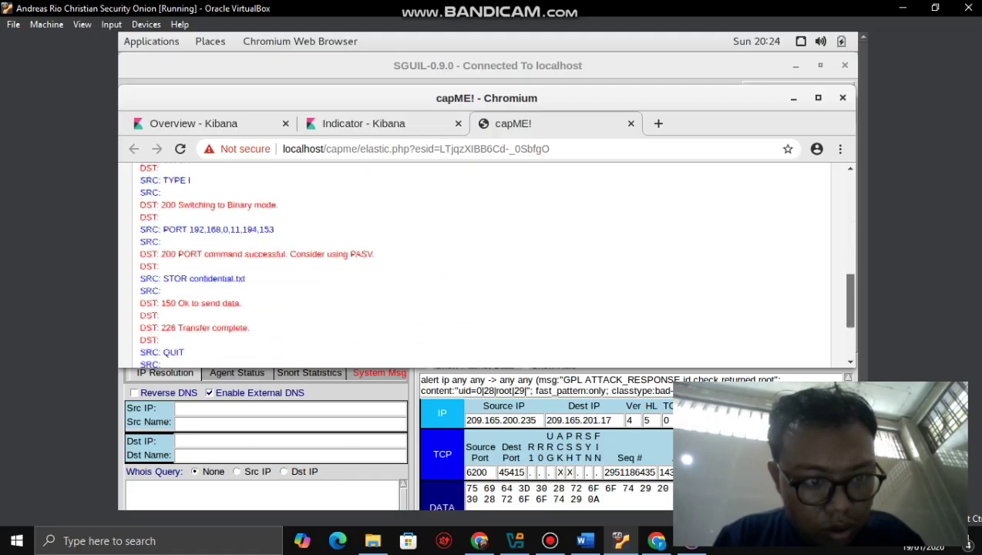
{"action": "scroll", "coordinate": [478, 262], "scroll_direction": "down", "scroll_amount": 1}
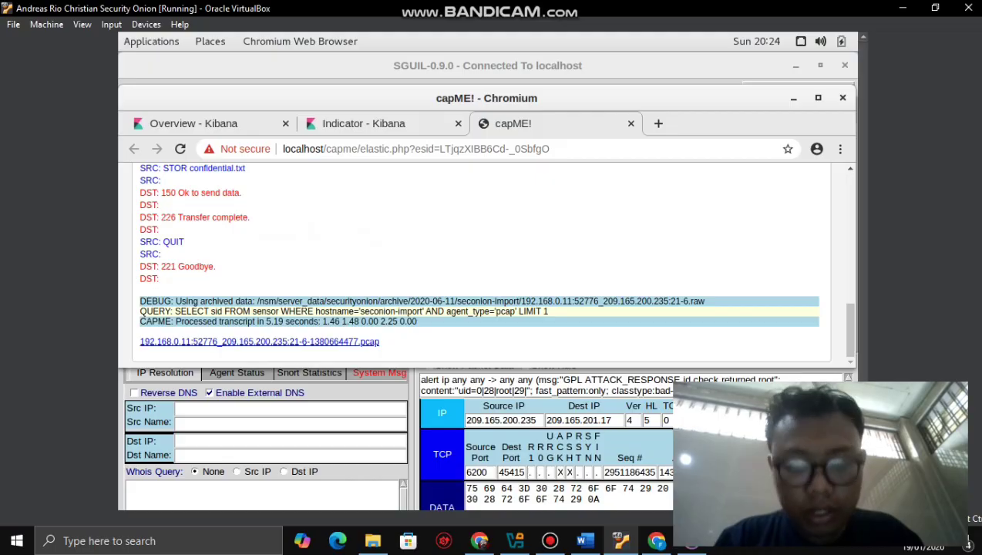
- Check the lab's FTP credentials question in Word, then go back to the Kibana tab
{"action": "left_click", "coordinate": [585, 541]}
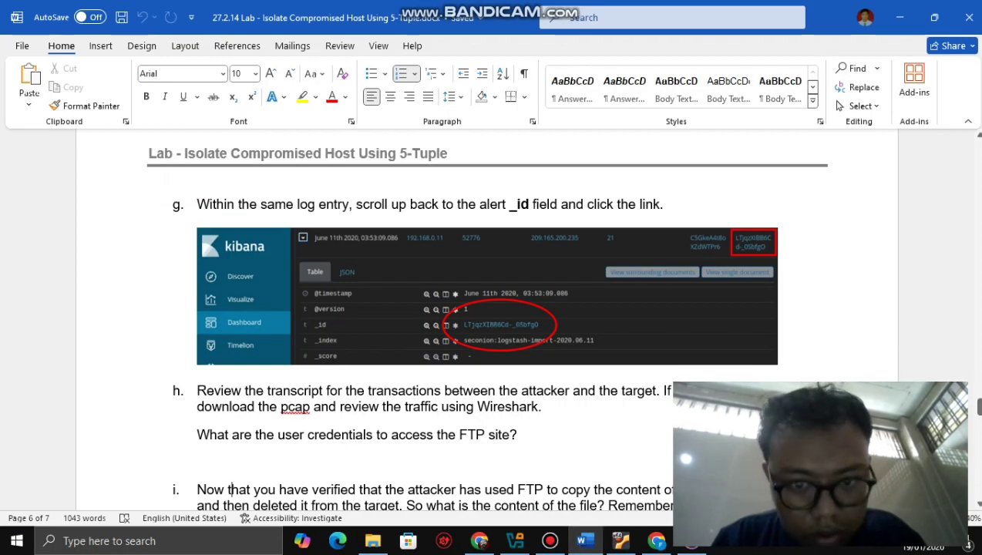
{"action": "left_click", "coordinate": [620, 540]}
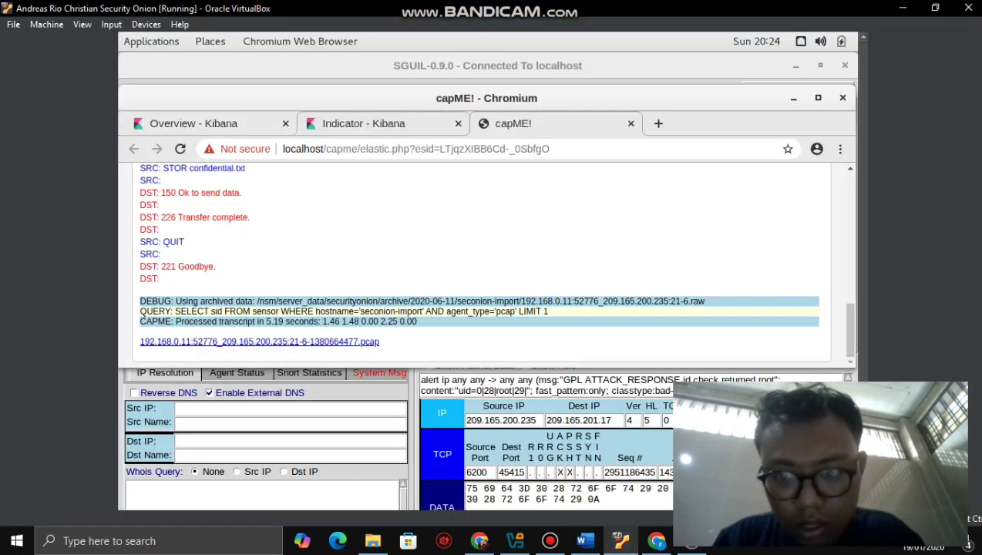
{"action": "key", "text": "ctrl+shift+Tab"}
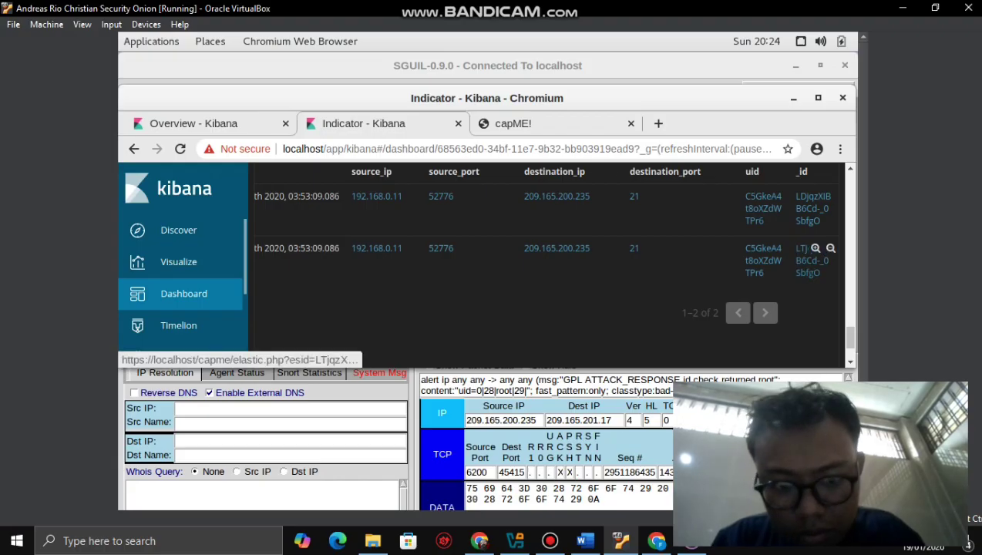
- Filter All Logs by the second entry's _id, leaving one FTP entry 192.168.0.11:52776 to 209.165.200.235:21
{"action": "left_click", "coordinate": [801, 248]}
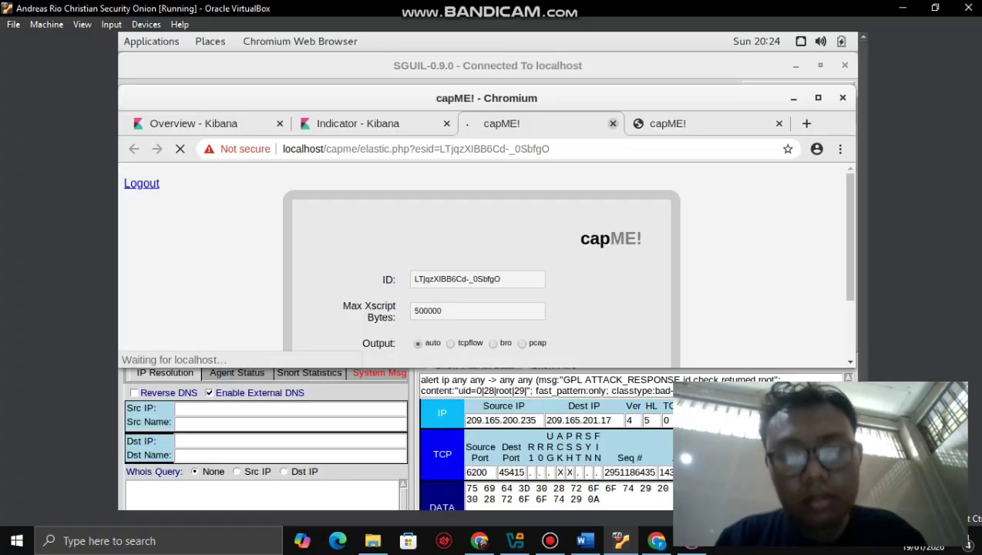
{"action": "left_click", "coordinate": [613, 124]}
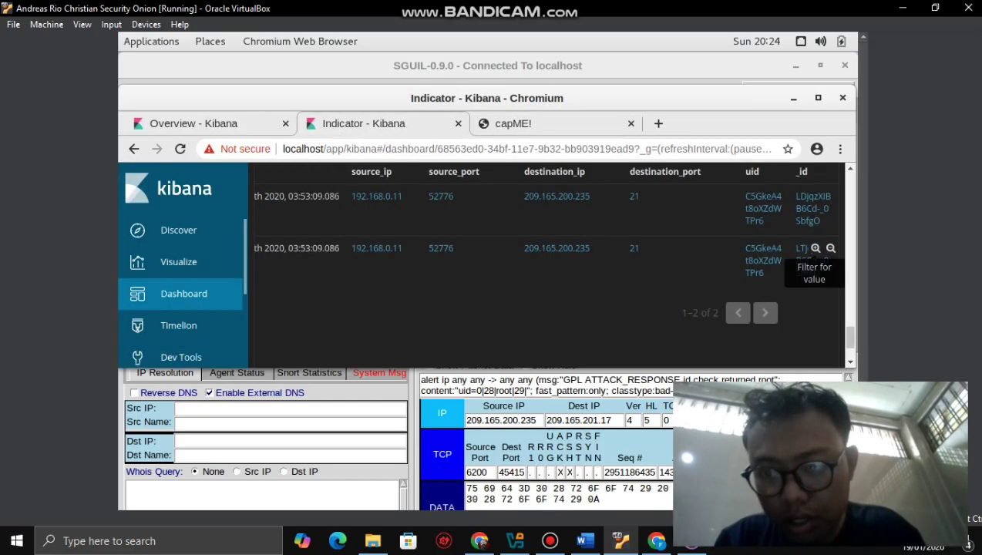
{"action": "left_click", "coordinate": [815, 248]}
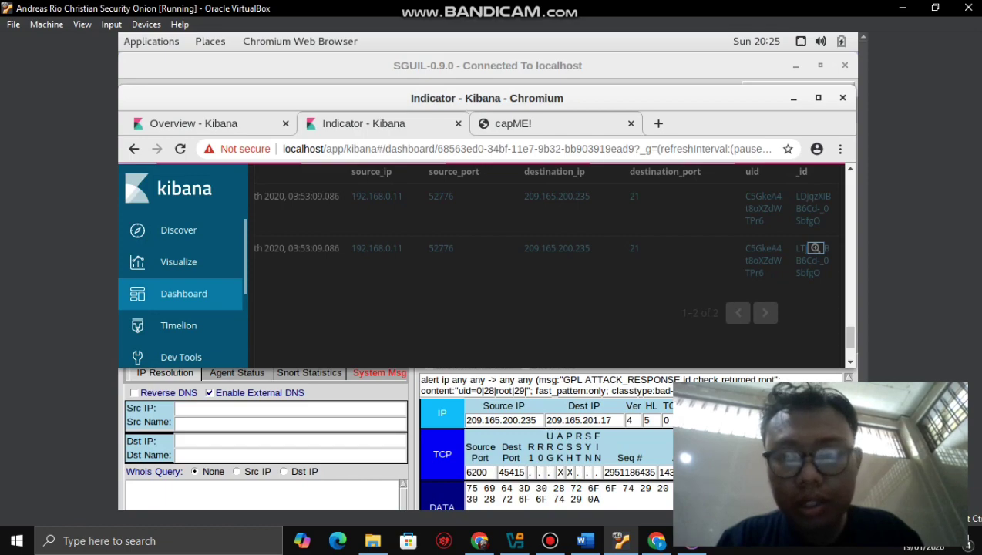
{"action": "left_click", "coordinate": [814, 247]}
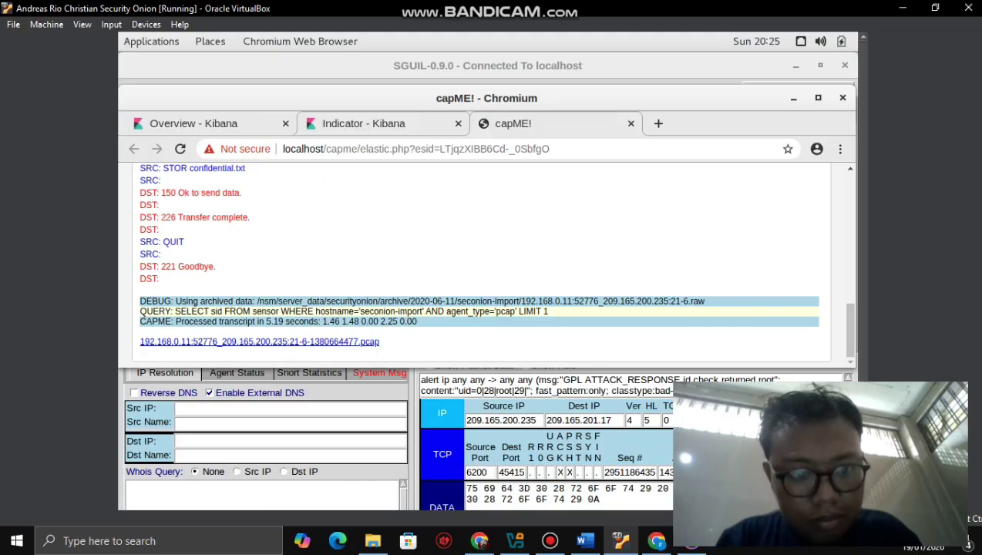
{"action": "left_click", "coordinate": [363, 123]}
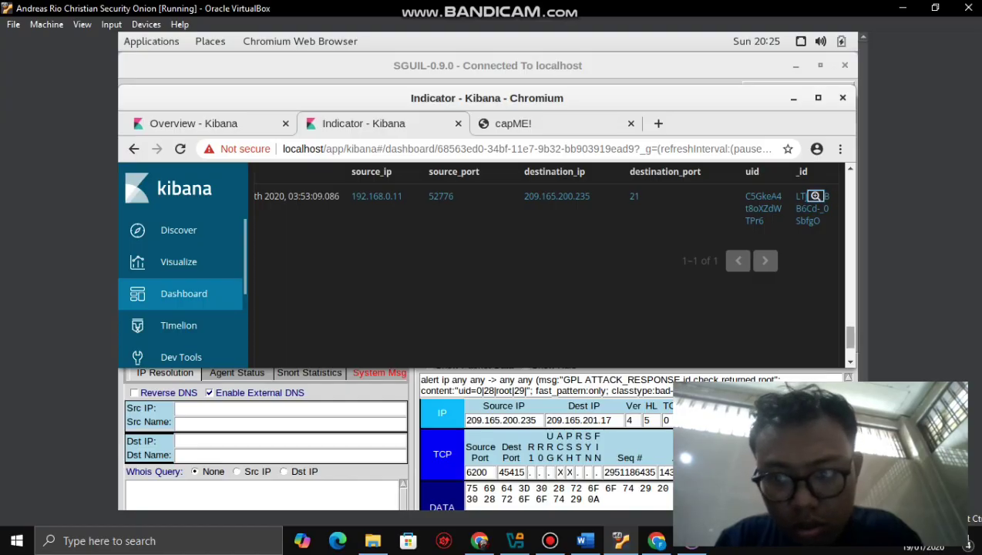
{"action": "scroll", "coordinate": [815, 196], "scroll_direction": "up", "scroll_amount": 3}
{"action": "scroll", "coordinate": [815, 231], "scroll_direction": "down", "scroll_amount": 1}
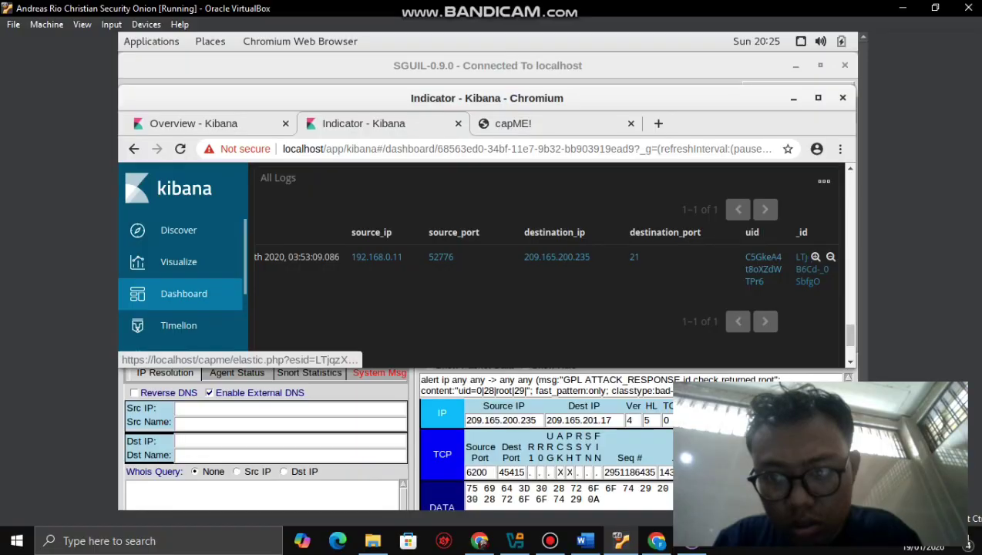
- Read the filtered entry's FTP commands in capME, then close the duplicate transcript tab
{"action": "left_click", "coordinate": [809, 269]}
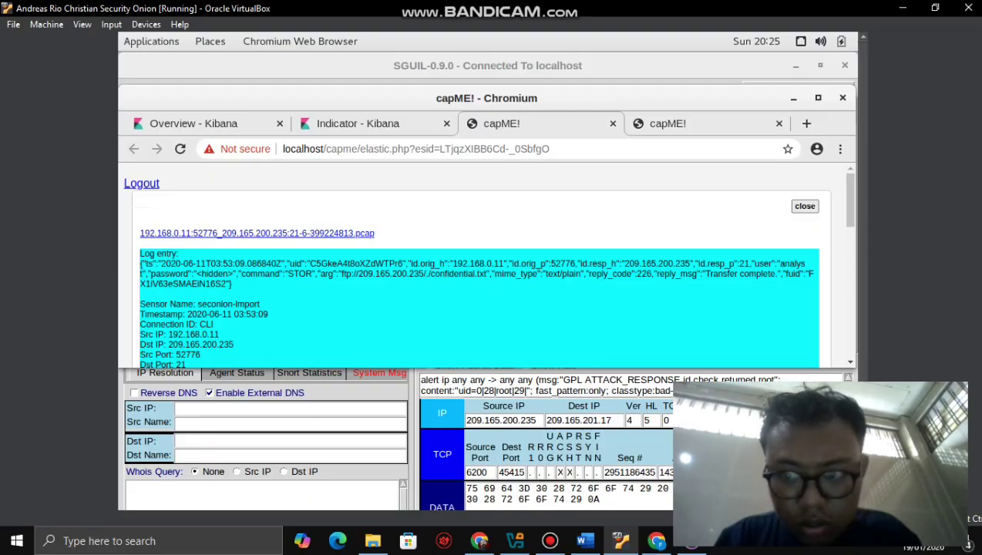
{"action": "left_click_drag", "start_coordinate": [850, 200], "coordinate": [849, 323]}
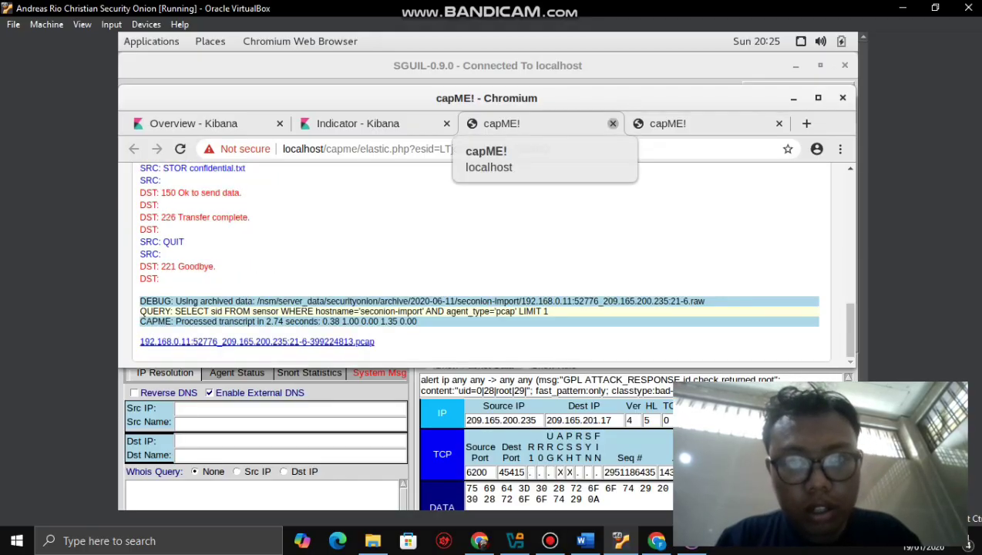
{"action": "left_click", "coordinate": [613, 124]}
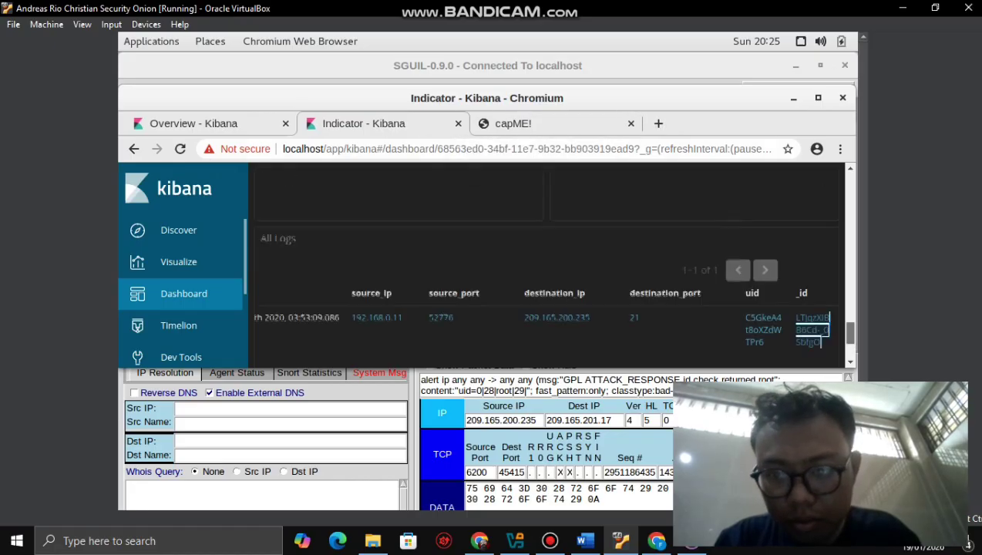
- Scroll the Kibana page, then bring up the Word lab guide at step h
{"action": "scroll", "coordinate": [817, 277], "scroll_direction": "up", "scroll_amount": 3}
{"action": "scroll", "coordinate": [551, 266], "scroll_direction": "up", "scroll_amount": 5}
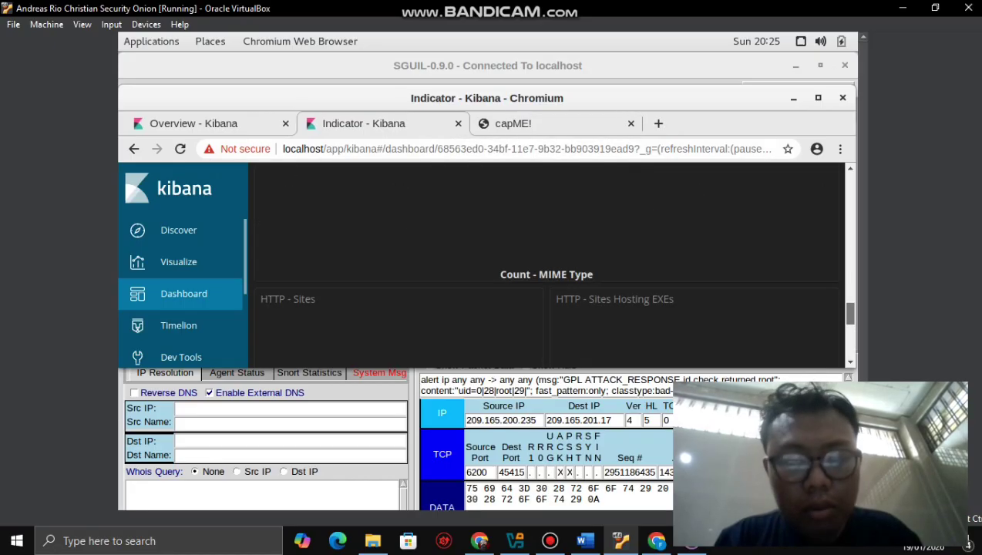
{"action": "scroll", "coordinate": [547, 262], "scroll_direction": "down", "scroll_amount": 2}
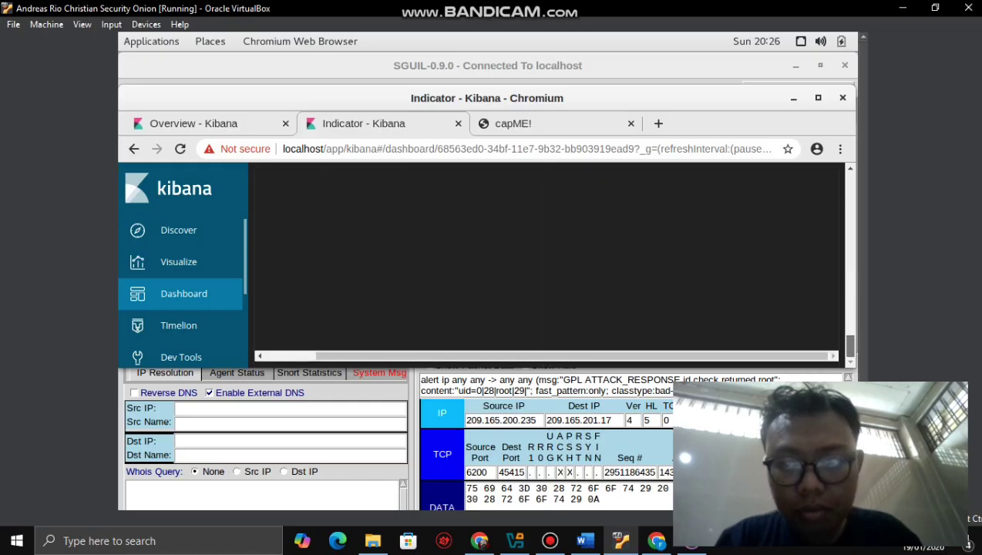
{"action": "left_click", "coordinate": [583, 540]}
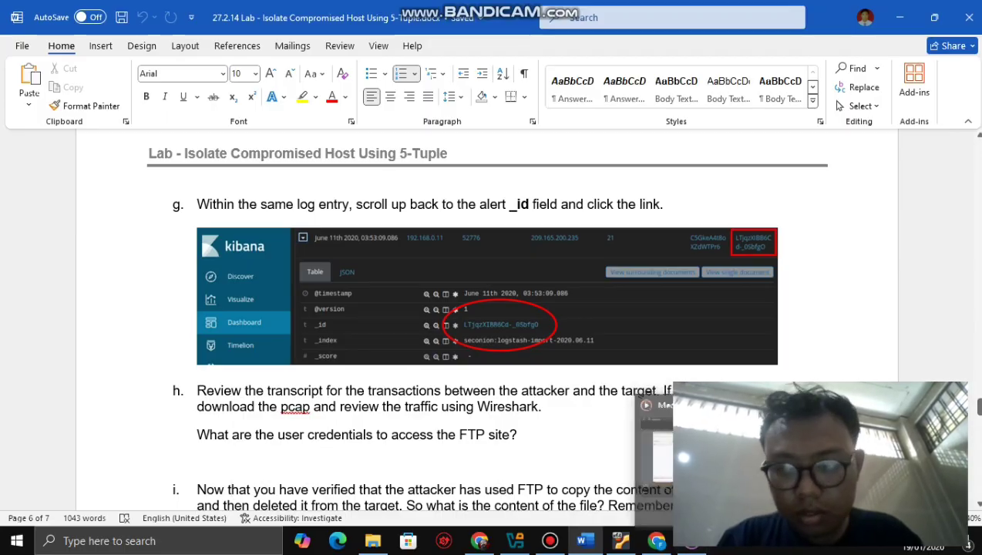
- Read lab steps h to j in Word, ending with the 8:36 Bandicam recording in Media Player
{"action": "scroll", "coordinate": [491, 320], "scroll_direction": "down", "scroll_amount": 5}
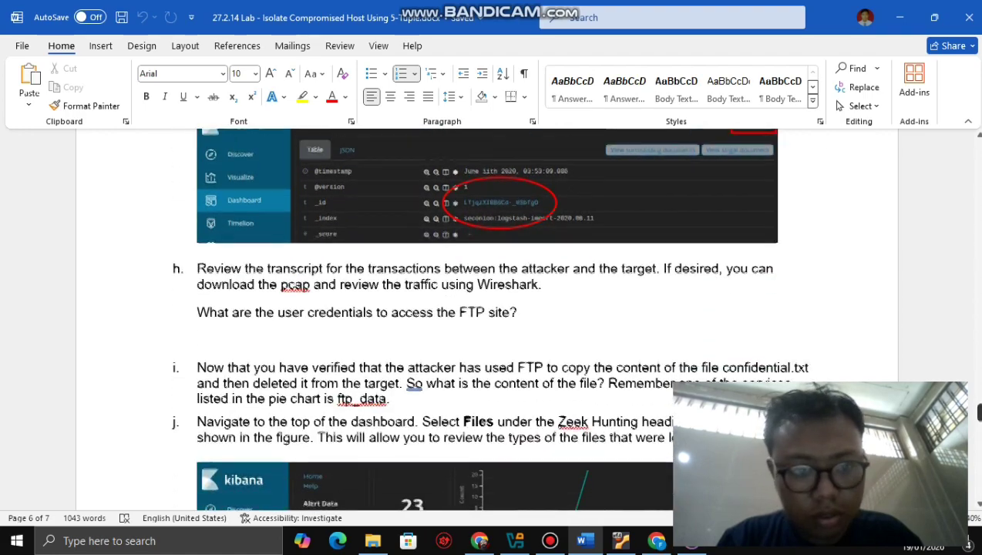
{"action": "scroll", "coordinate": [490, 319], "scroll_direction": "down", "scroll_amount": 10}
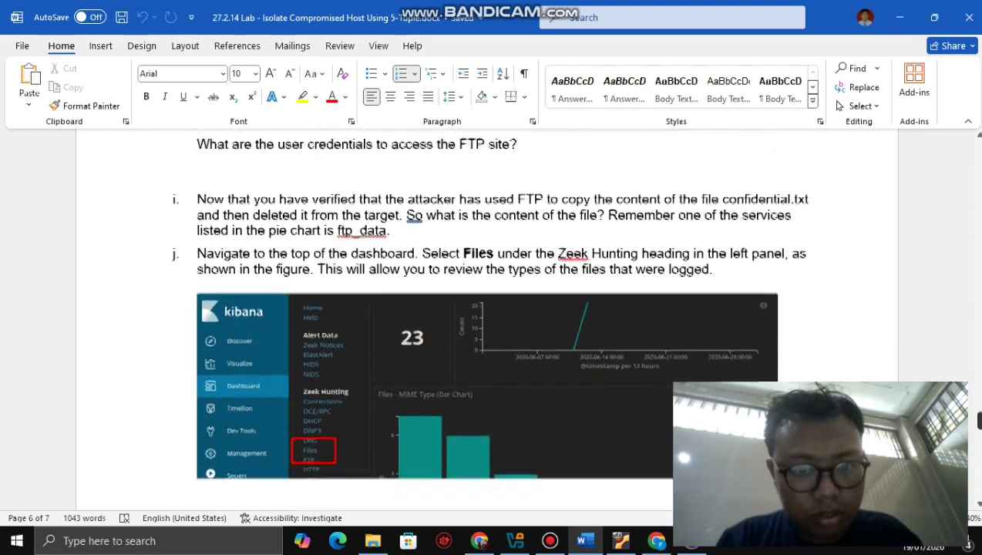
{"action": "scroll", "coordinate": [491, 320], "scroll_direction": "up", "scroll_amount": 15}
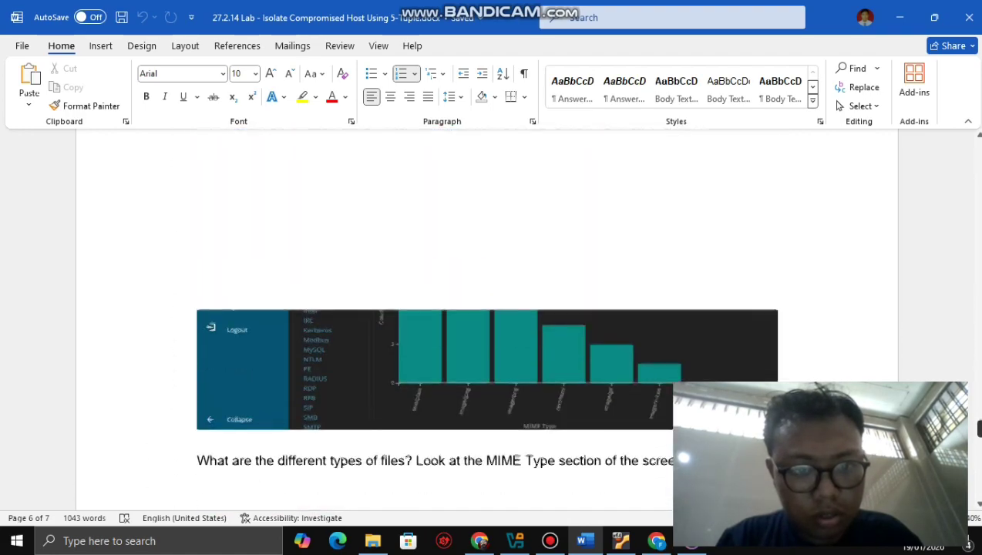
{"action": "scroll", "coordinate": [491, 319], "scroll_direction": "down", "scroll_amount": 3}
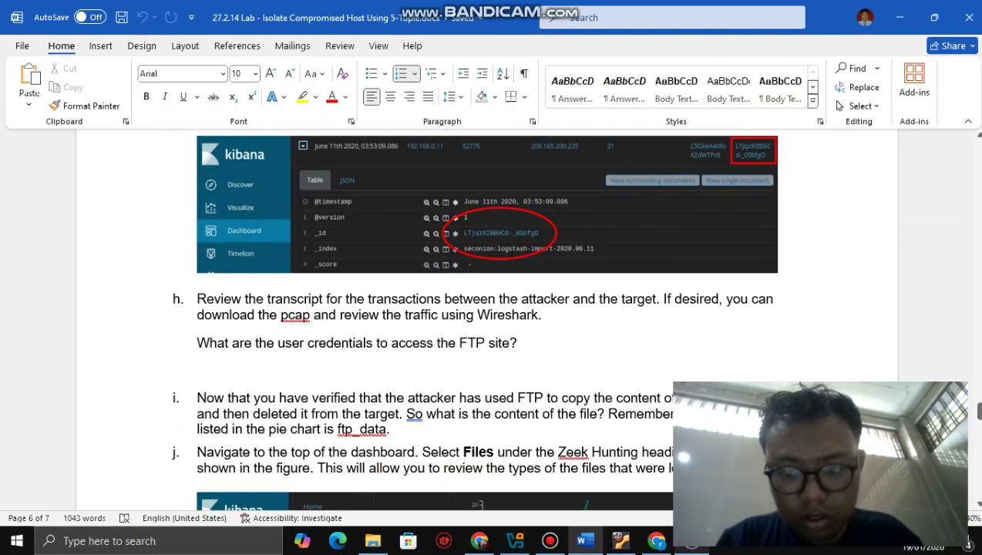
{"action": "key", "text": "alt+Tab"}
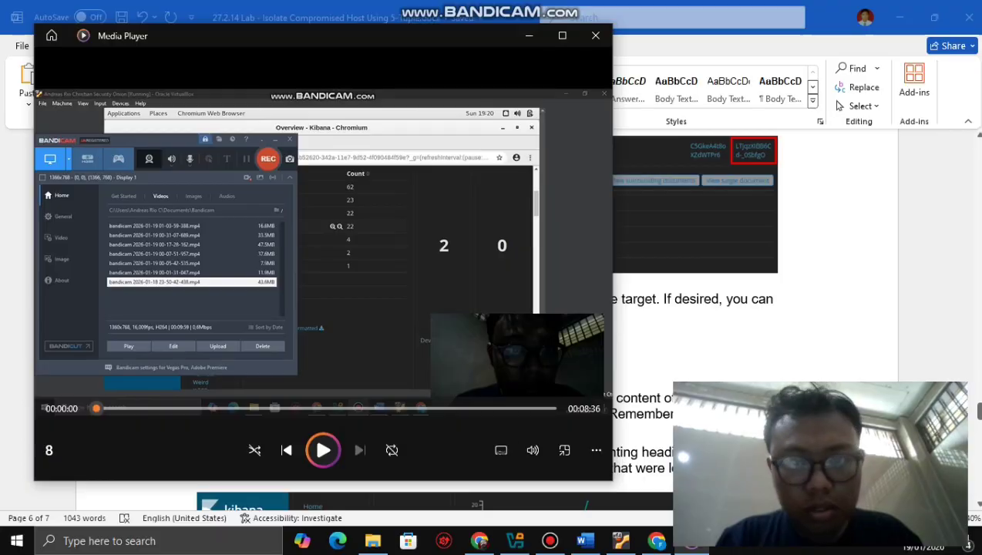
- Dismiss the Media Player playback and Bandicam windows, leaving Word at step h's FTP credentials question
{"action": "left_click", "coordinate": [529, 36]}
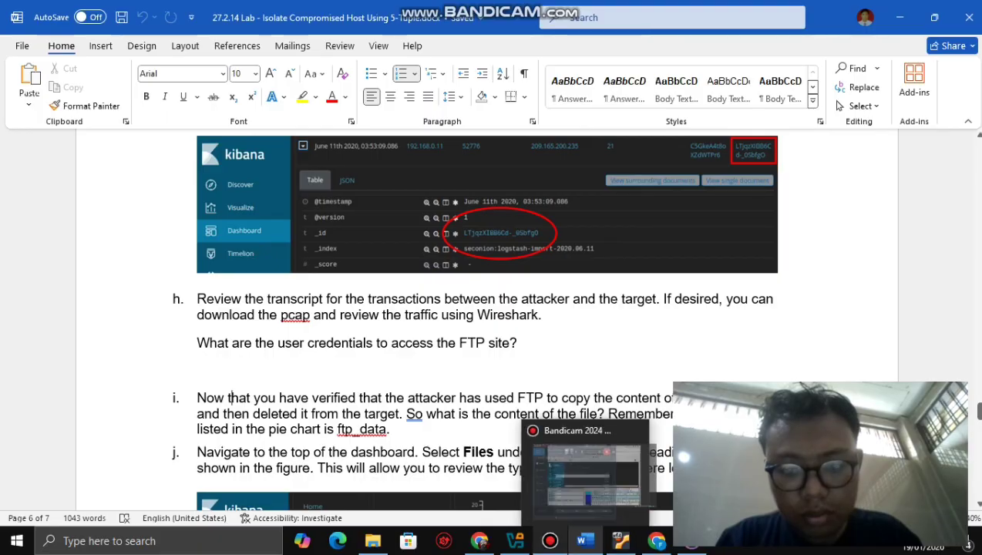
{"action": "left_click", "coordinate": [549, 540]}
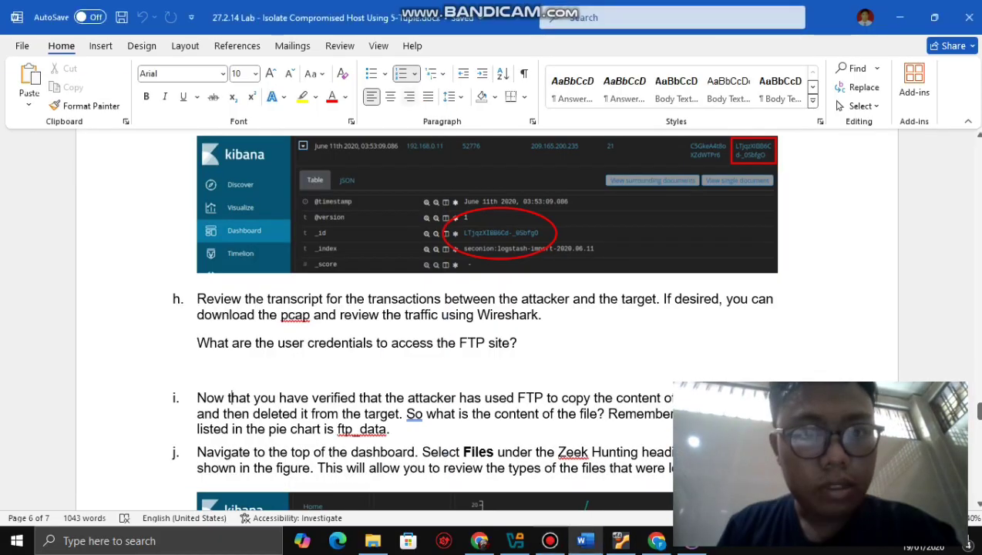
{"action": "left_click", "coordinate": [409, 85]}
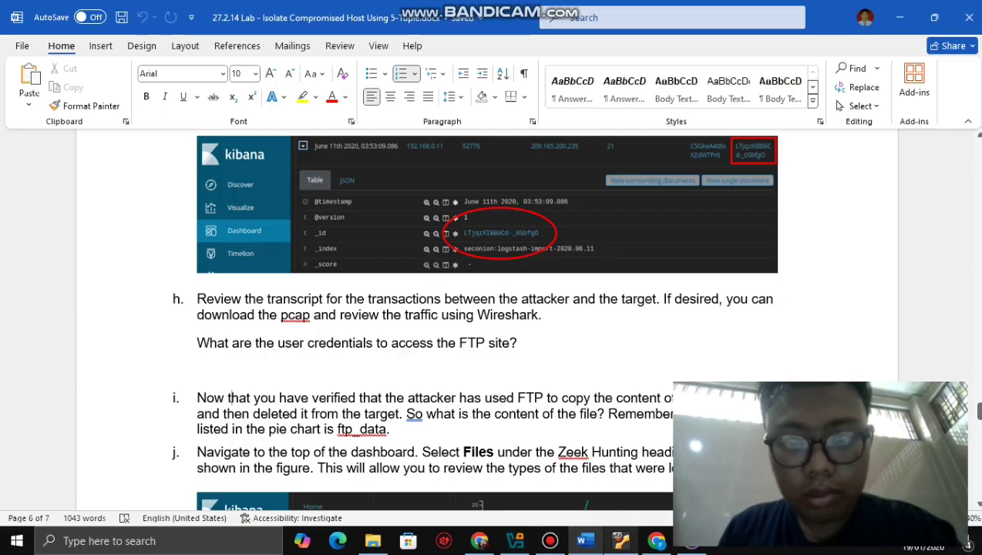
- Locate the FTP USER/PASS lines and '230 Login successful' in the capME transcript, then return to Word
{"action": "left_click", "coordinate": [620, 540]}
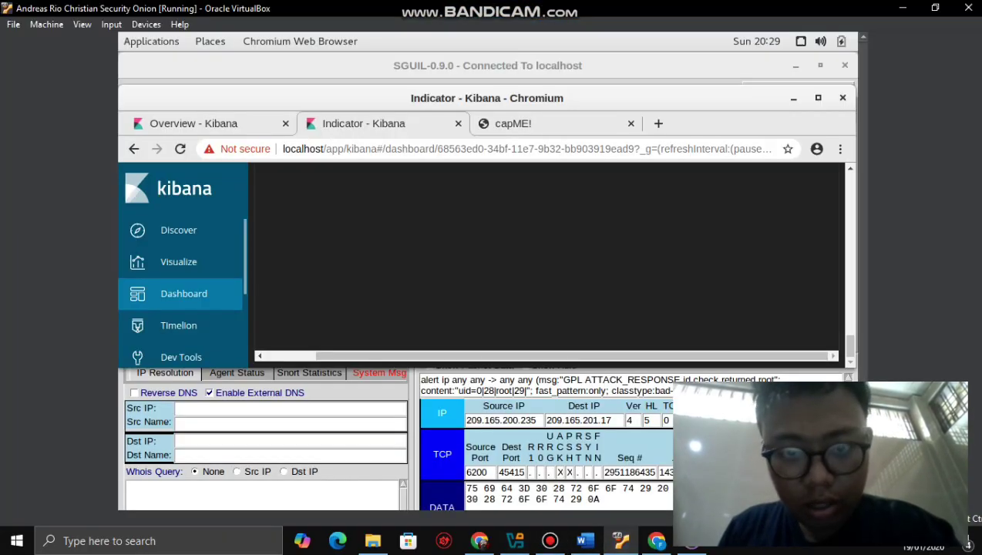
{"action": "key", "text": "ctrl+Tab"}
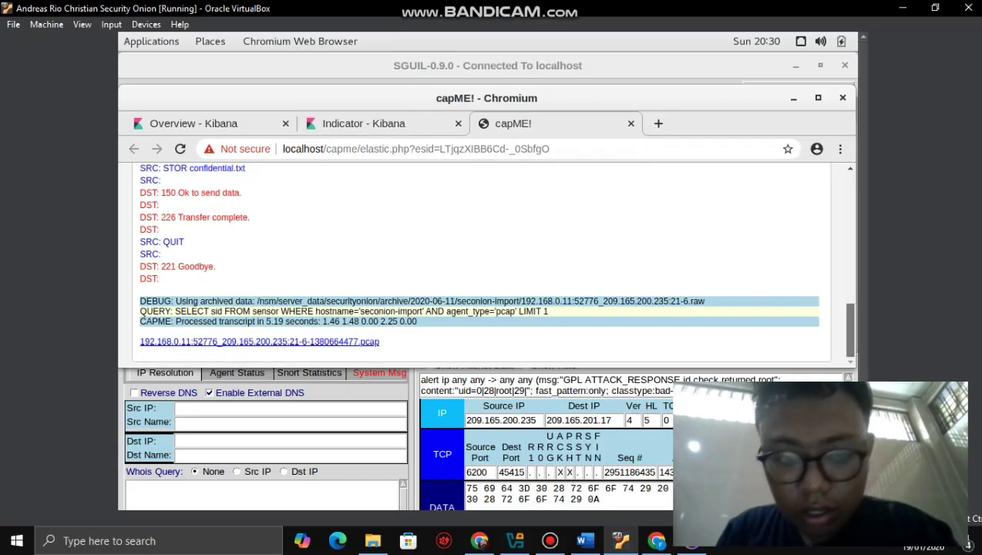
{"action": "scroll", "coordinate": [493, 265], "scroll_direction": "up", "scroll_amount": 8}
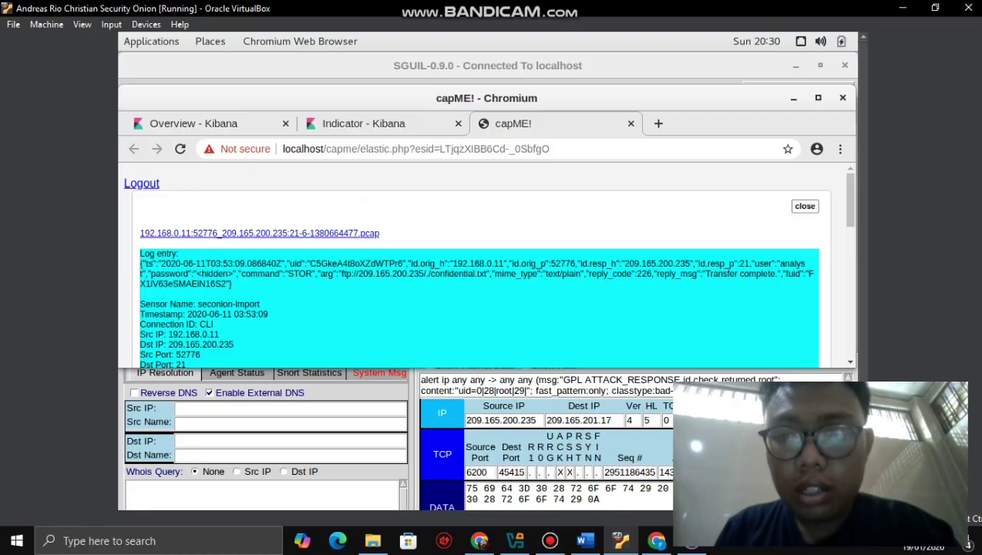
{"action": "scroll", "coordinate": [848, 201], "scroll_direction": "down", "scroll_amount": 4}
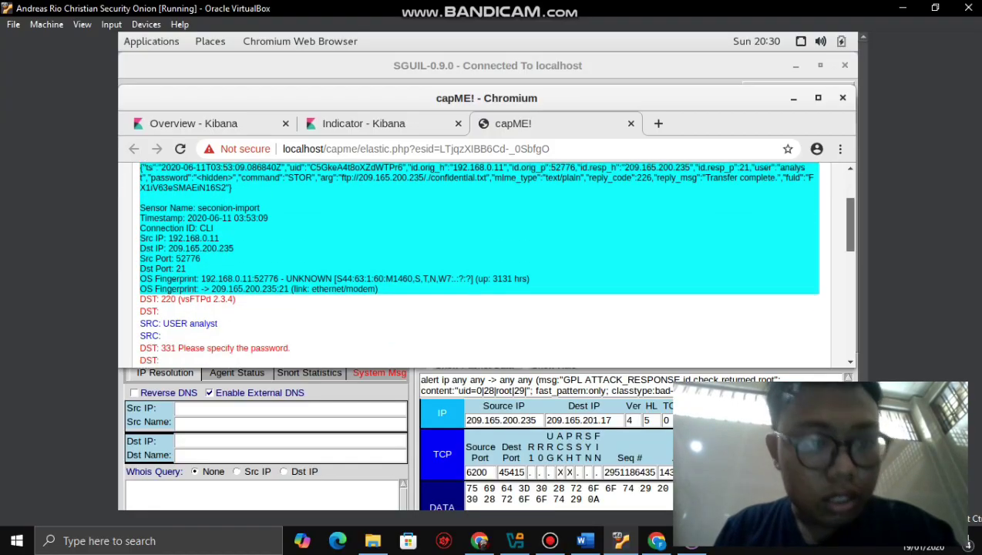
{"action": "scroll", "coordinate": [493, 265], "scroll_direction": "down", "scroll_amount": 2}
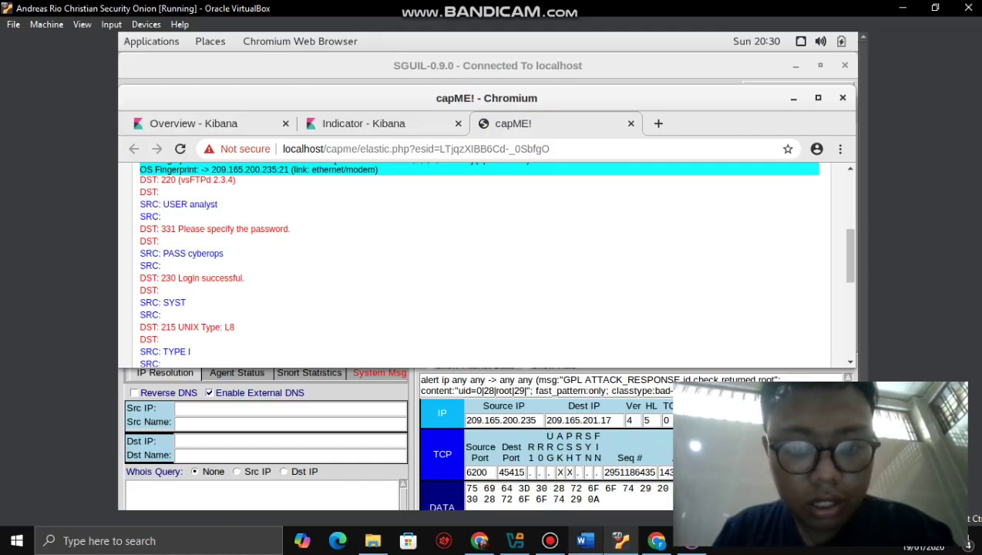
{"action": "left_click", "coordinate": [583, 540]}
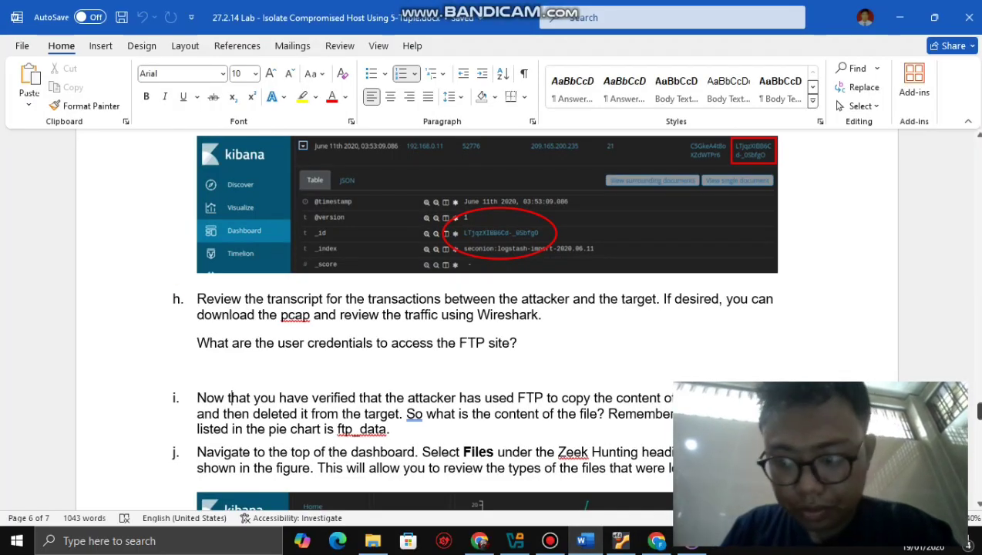
{"action": "scroll", "coordinate": [487, 323], "scroll_direction": "down", "scroll_amount": 1}
{"action": "scroll", "coordinate": [228, 352], "scroll_direction": "down", "scroll_amount": 5}
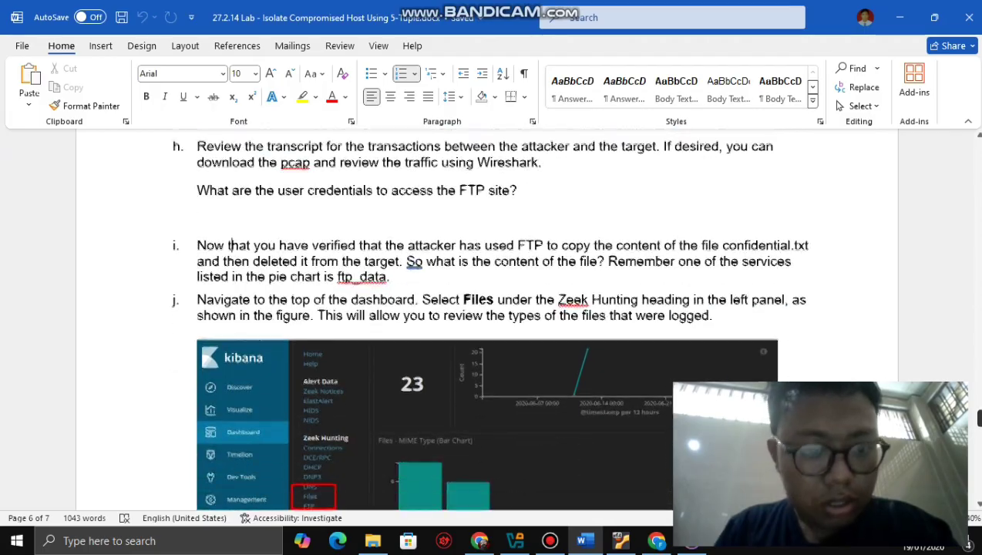
{"action": "scroll", "coordinate": [487, 323], "scroll_direction": "down", "scroll_amount": 2}
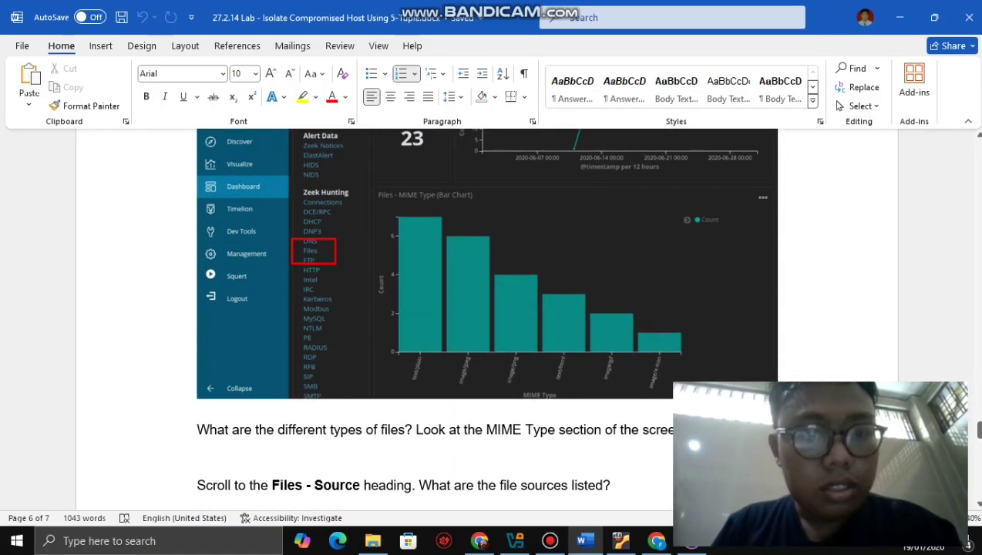
{"action": "scroll", "coordinate": [487, 318], "scroll_direction": "up", "scroll_amount": 4}
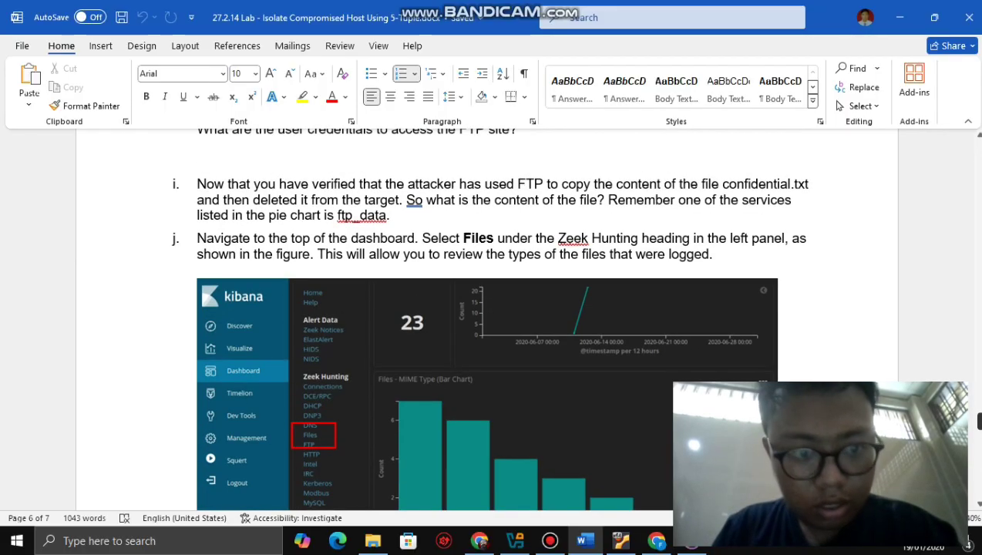
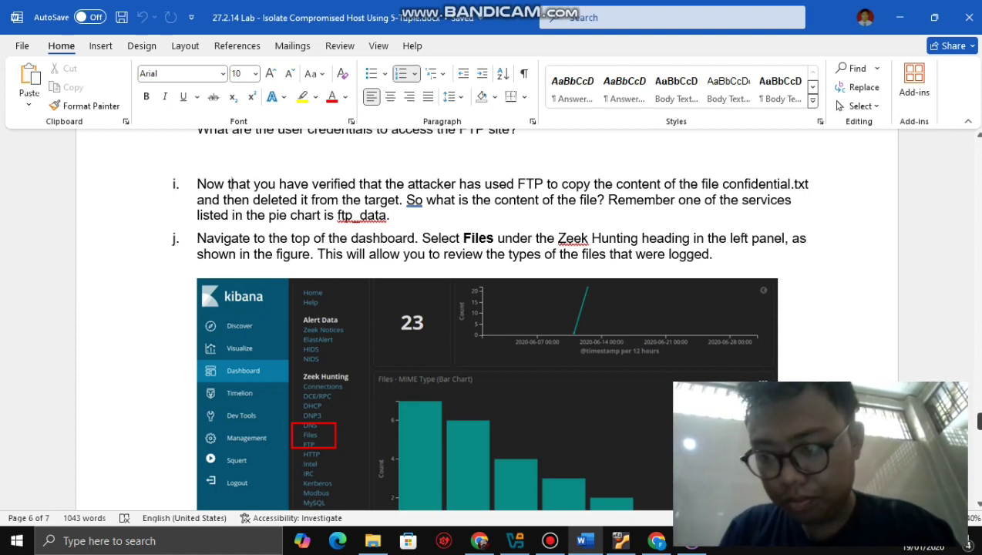
- Review lab step j and its Kibana Files figure in Word, then return to the Security Onion VM
{"action": "scroll", "coordinate": [229, 183], "scroll_direction": "down", "scroll_amount": 5}
{"action": "scroll", "coordinate": [485, 308], "scroll_direction": "up", "scroll_amount": 3}
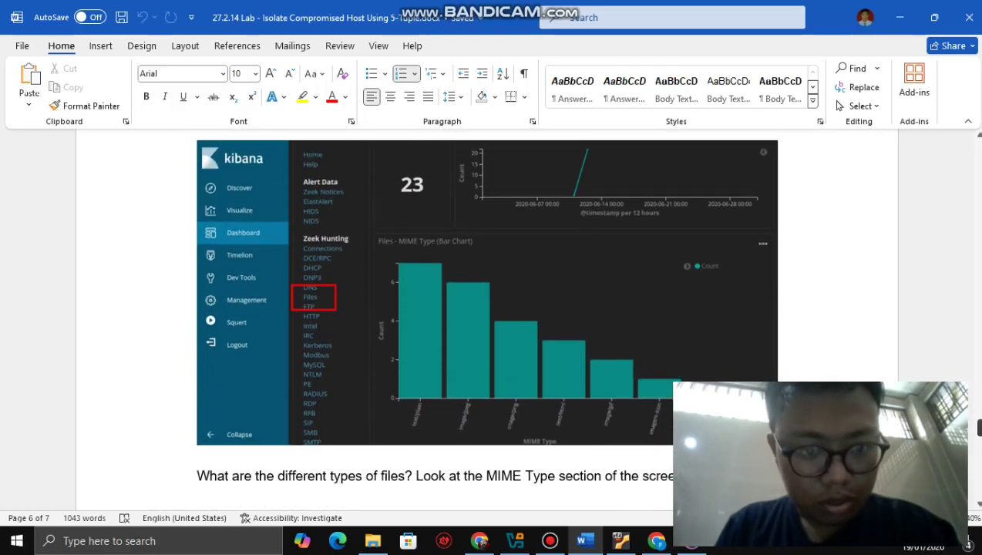
{"action": "scroll", "coordinate": [485, 312], "scroll_direction": "up", "scroll_amount": 1}
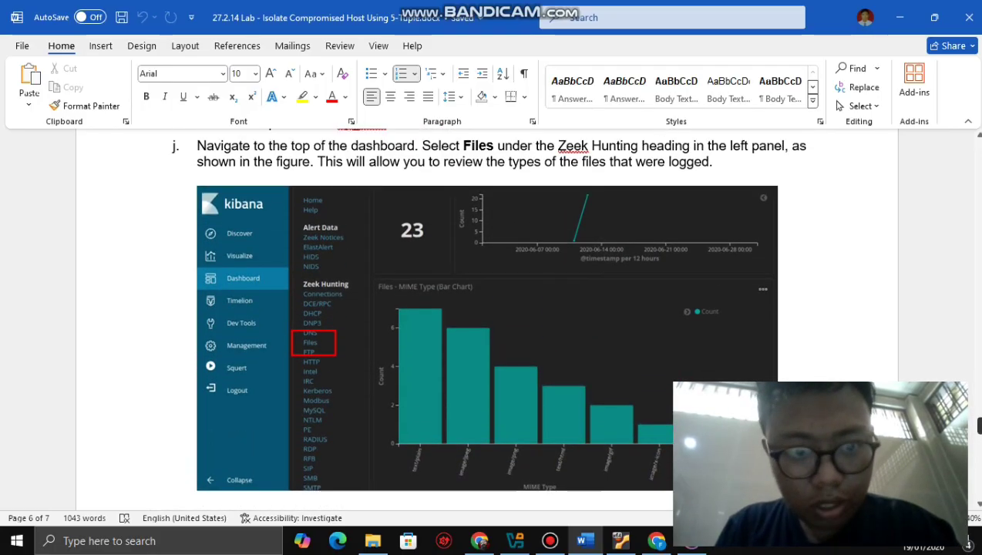
{"action": "scroll", "coordinate": [485, 308], "scroll_direction": "down", "scroll_amount": 1}
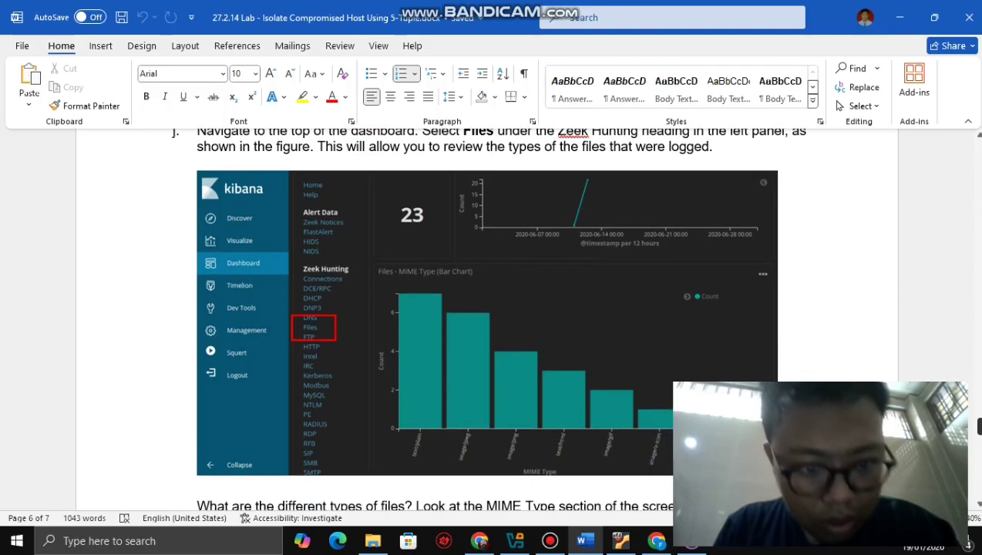
{"action": "scroll", "coordinate": [486, 315], "scroll_direction": "down", "scroll_amount": 1}
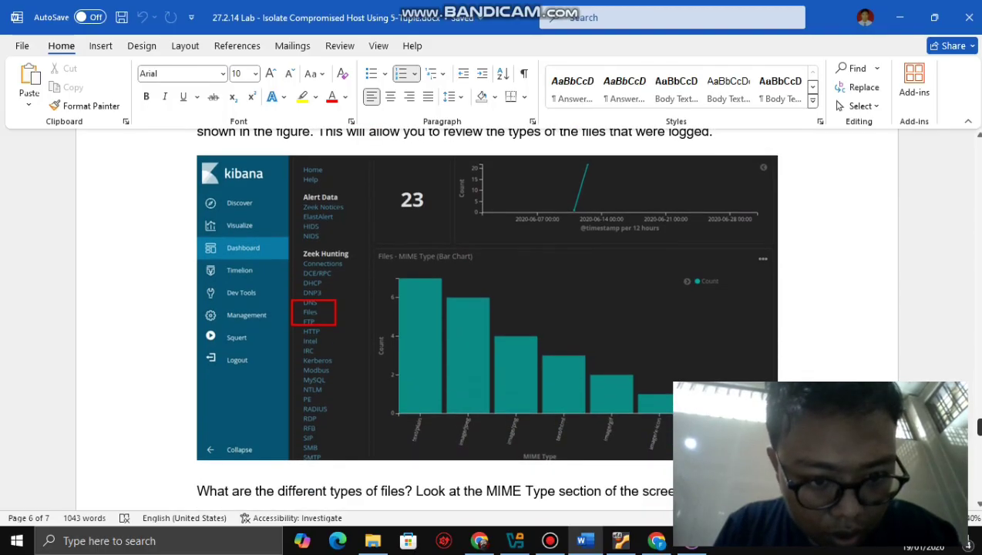
{"action": "scroll", "coordinate": [228, 153], "scroll_direction": "up", "scroll_amount": 2}
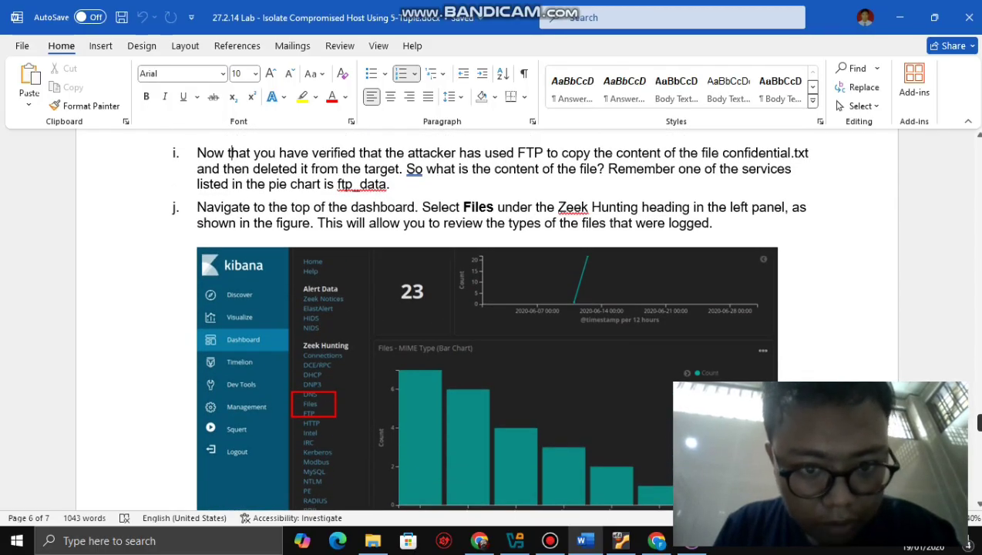
{"action": "scroll", "coordinate": [229, 153], "scroll_direction": "down", "scroll_amount": 2}
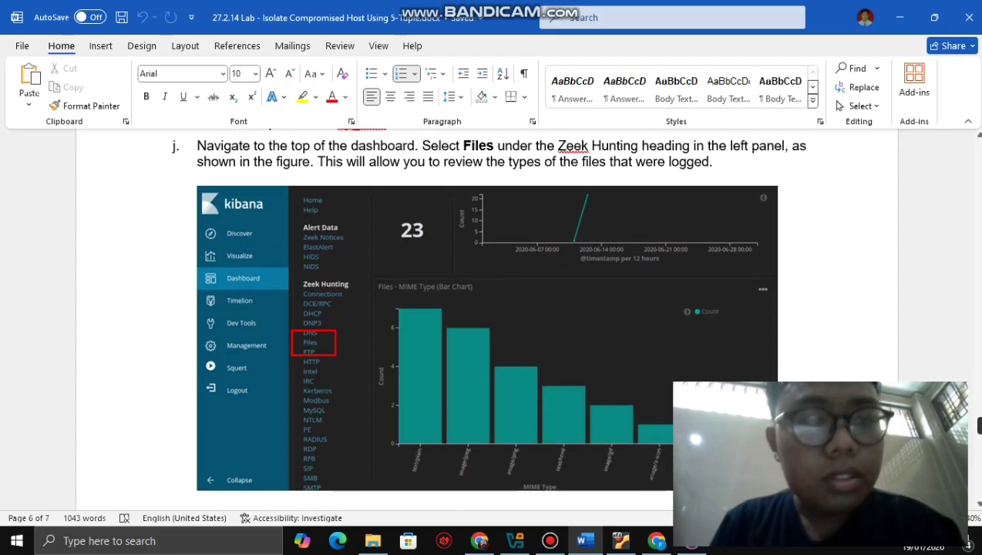
{"action": "scroll", "coordinate": [488, 333], "scroll_direction": "down", "scroll_amount": 1}
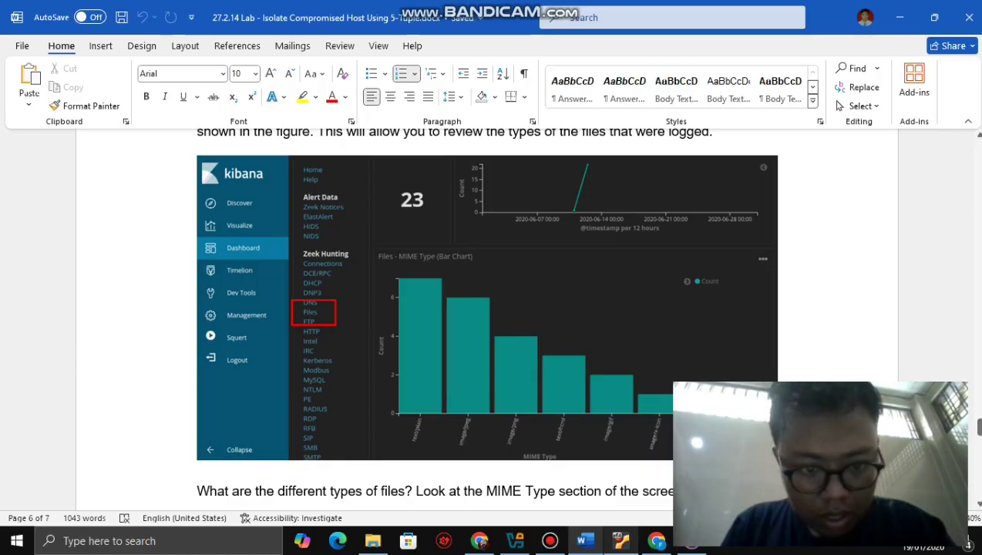
{"action": "key", "text": "alt+Tab"}
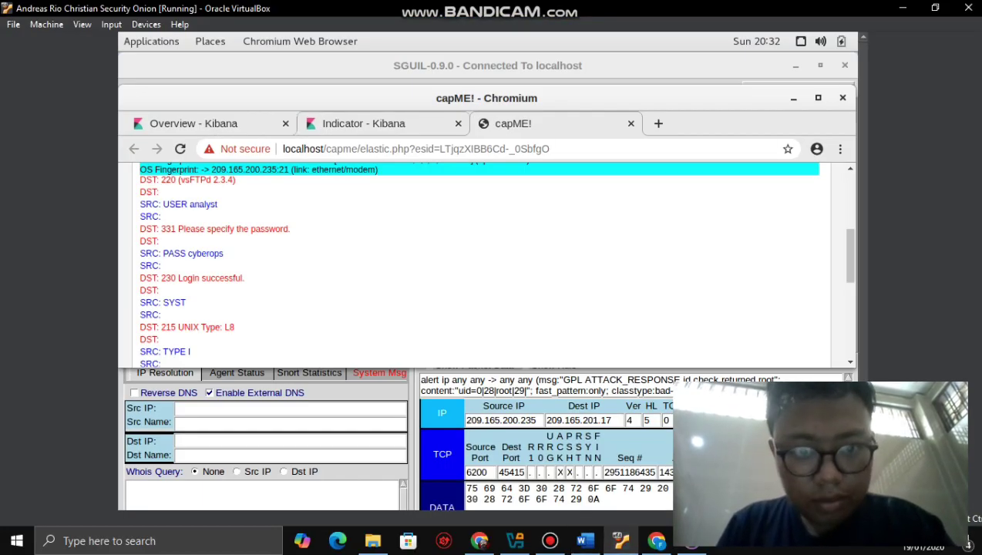
- Leave the capME transcript for the Kibana Indicator dashboard and open the Zeek Hunting Files dashboard
{"action": "key", "text": "ctrl+shift+Tab"}
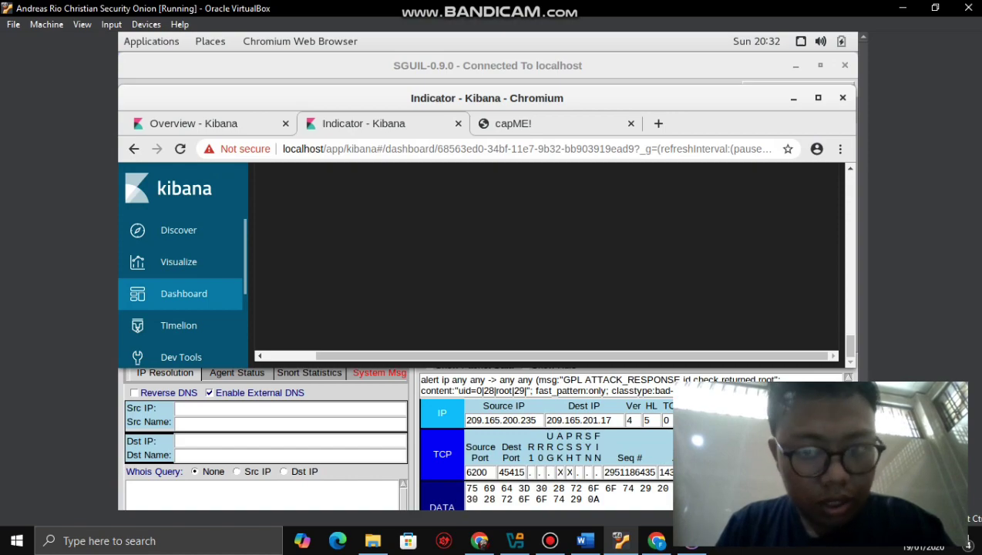
{"action": "scroll", "coordinate": [551, 262], "scroll_direction": "up", "scroll_amount": 2}
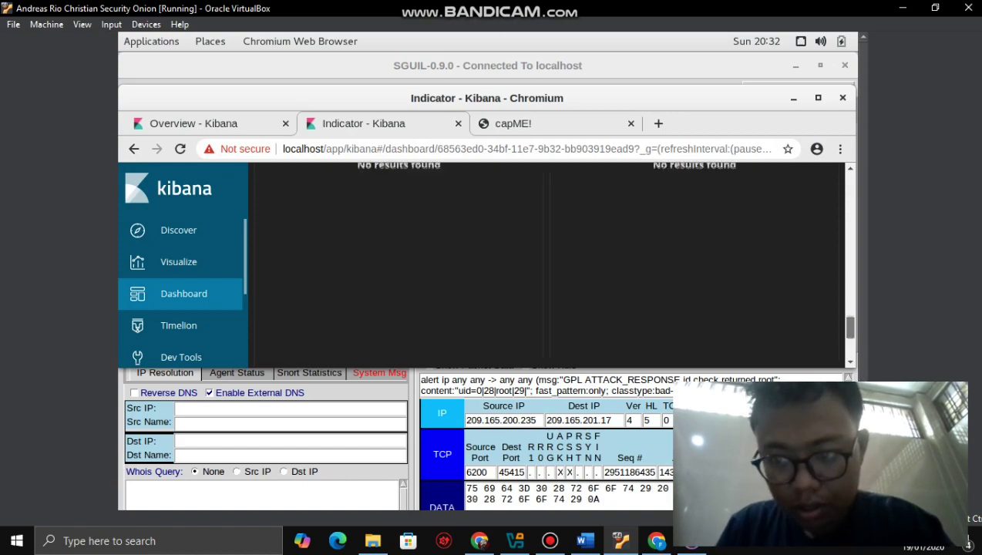
{"action": "scroll", "coordinate": [551, 262], "scroll_direction": "up", "scroll_amount": 10}
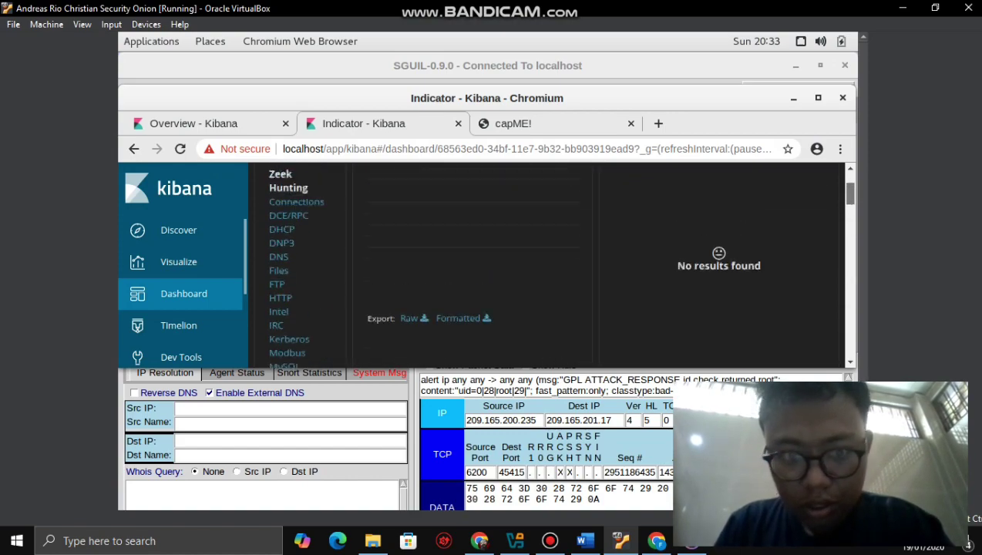
{"action": "scroll", "coordinate": [551, 262], "scroll_direction": "up", "scroll_amount": 6}
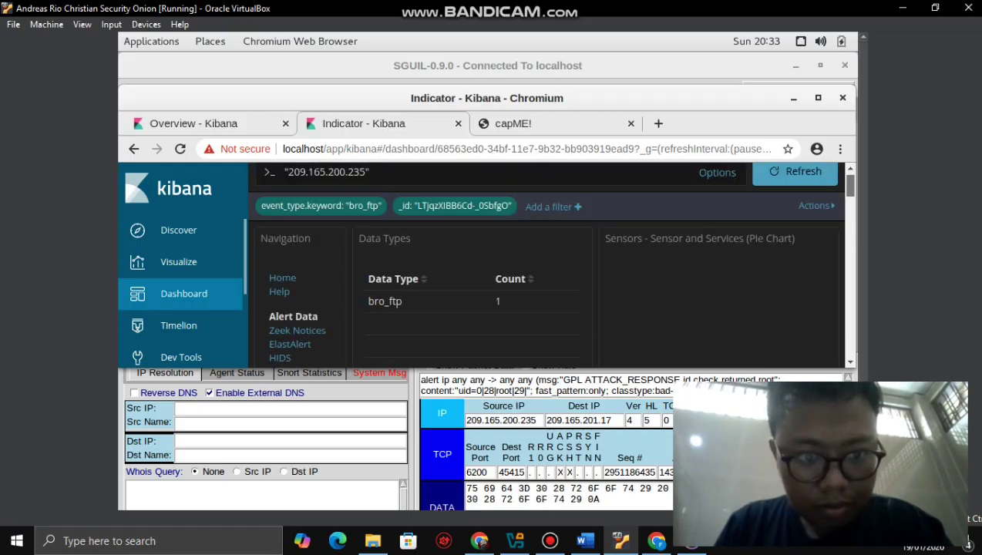
{"action": "scroll", "coordinate": [550, 262], "scroll_direction": "down", "scroll_amount": 5}
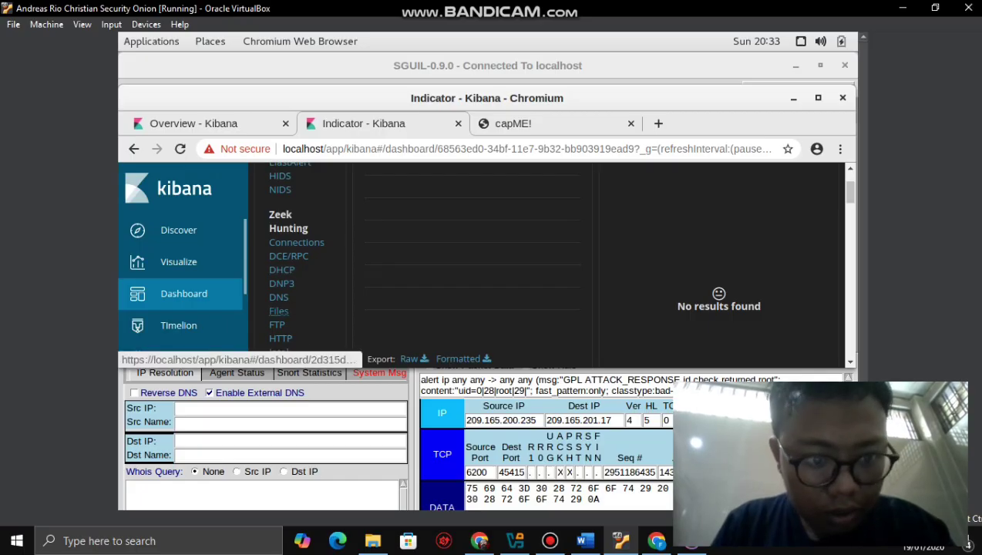
{"action": "left_click", "coordinate": [278, 310]}
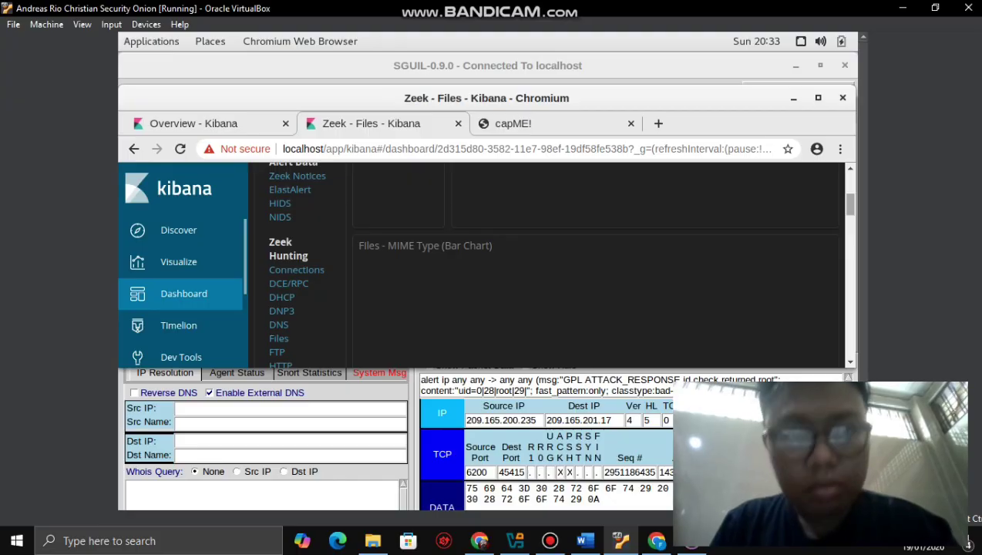
- Review the Zeek - Files MIME Type chart of six types and the Source table, then bring up Word
{"action": "scroll", "coordinate": [539, 262], "scroll_direction": "up", "scroll_amount": 1}
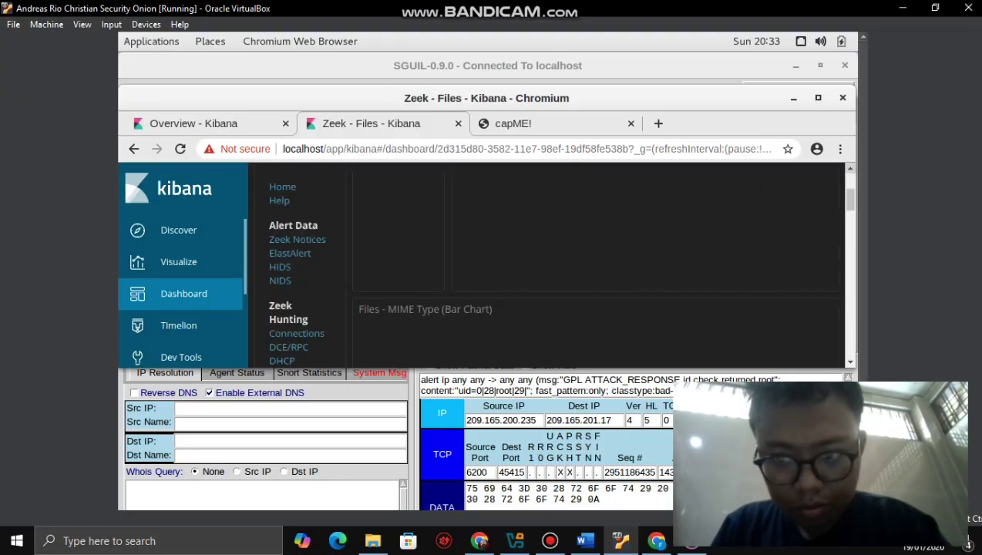
{"action": "scroll", "coordinate": [540, 262], "scroll_direction": "down", "scroll_amount": 1}
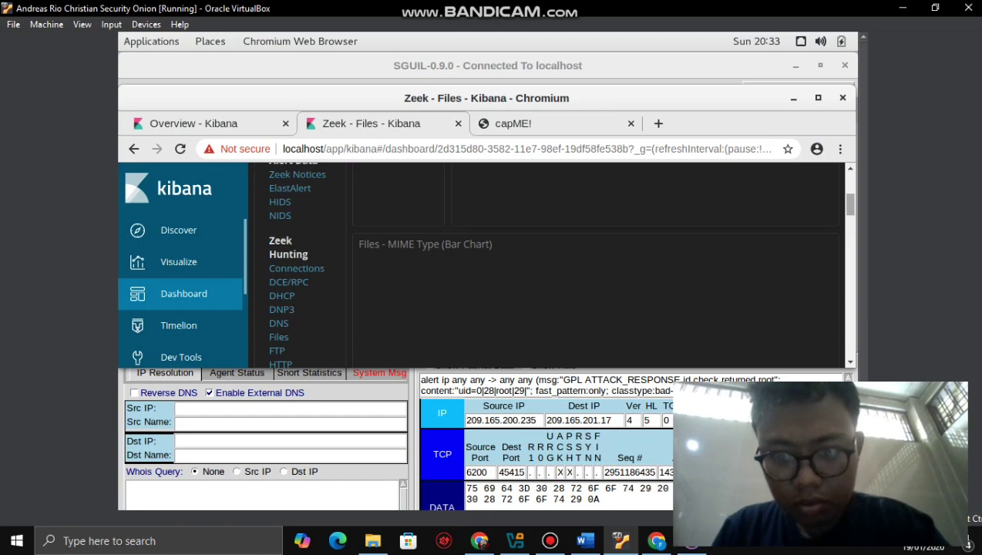
{"action": "scroll", "coordinate": [540, 262], "scroll_direction": "down", "scroll_amount": 6}
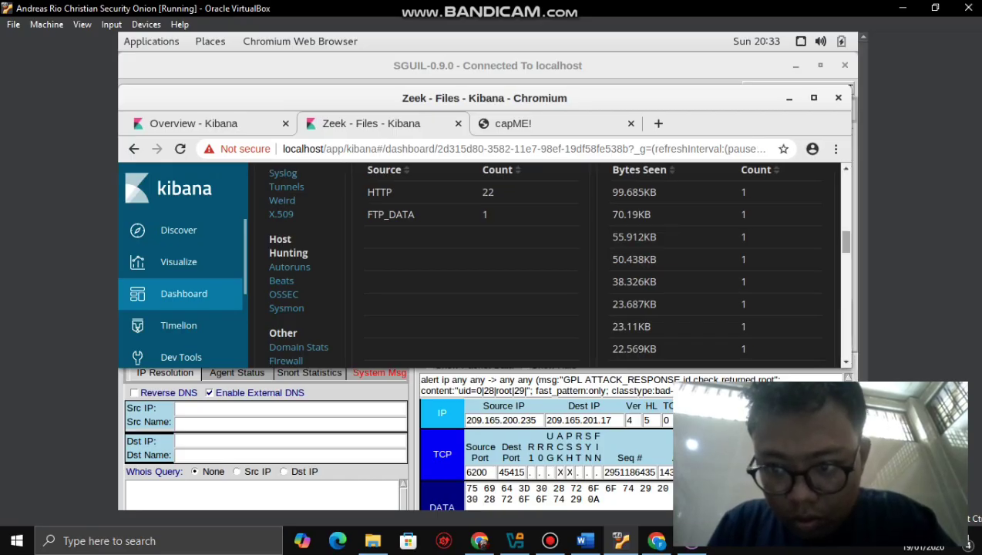
{"action": "scroll", "coordinate": [539, 262], "scroll_direction": "up", "scroll_amount": 6}
{"action": "scroll", "coordinate": [540, 262], "scroll_direction": "up", "scroll_amount": 1}
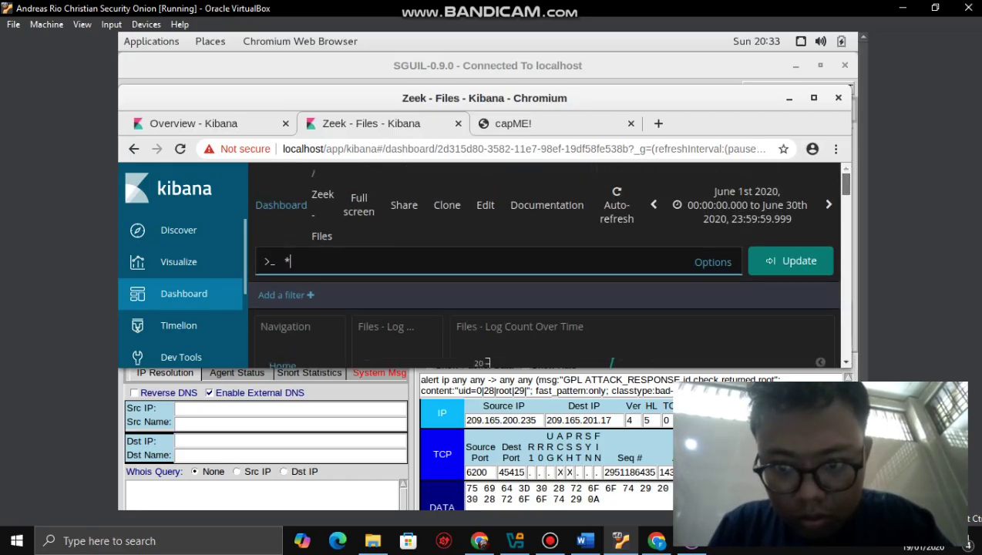
{"action": "scroll", "coordinate": [539, 262], "scroll_direction": "down", "scroll_amount": 8}
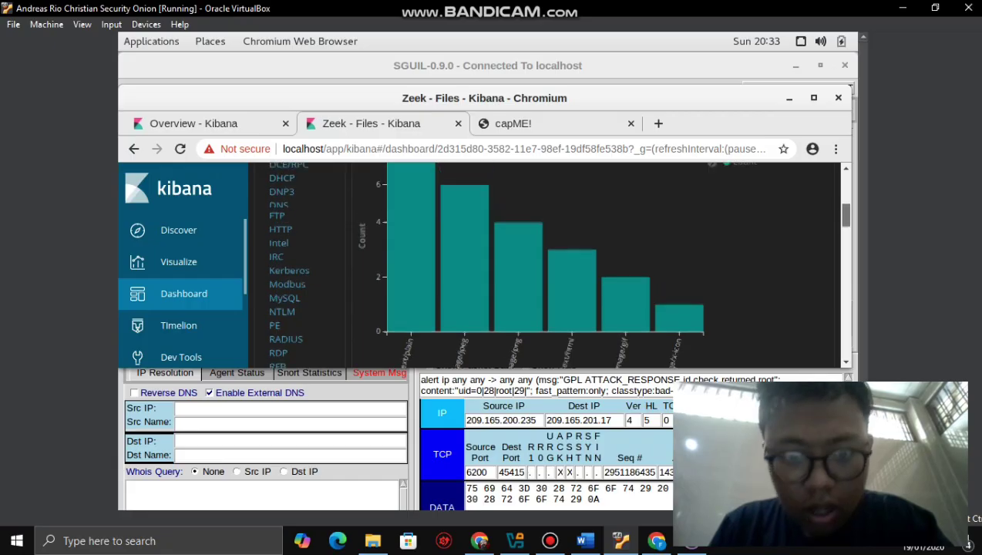
{"action": "scroll", "coordinate": [539, 262], "scroll_direction": "up", "scroll_amount": 1}
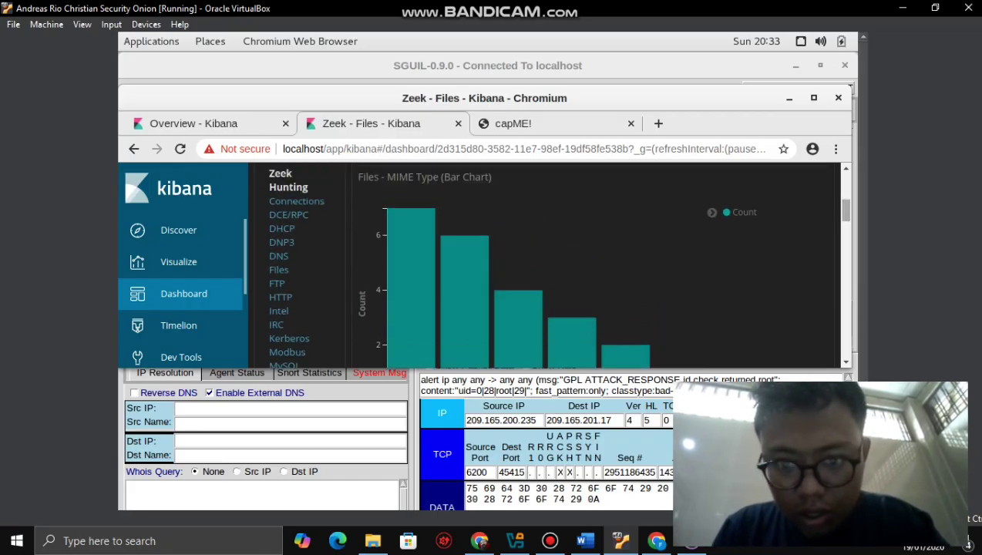
{"action": "scroll", "coordinate": [570, 324], "scroll_direction": "down", "scroll_amount": 1}
{"action": "scroll", "coordinate": [601, 300], "scroll_direction": "down", "scroll_amount": 3}
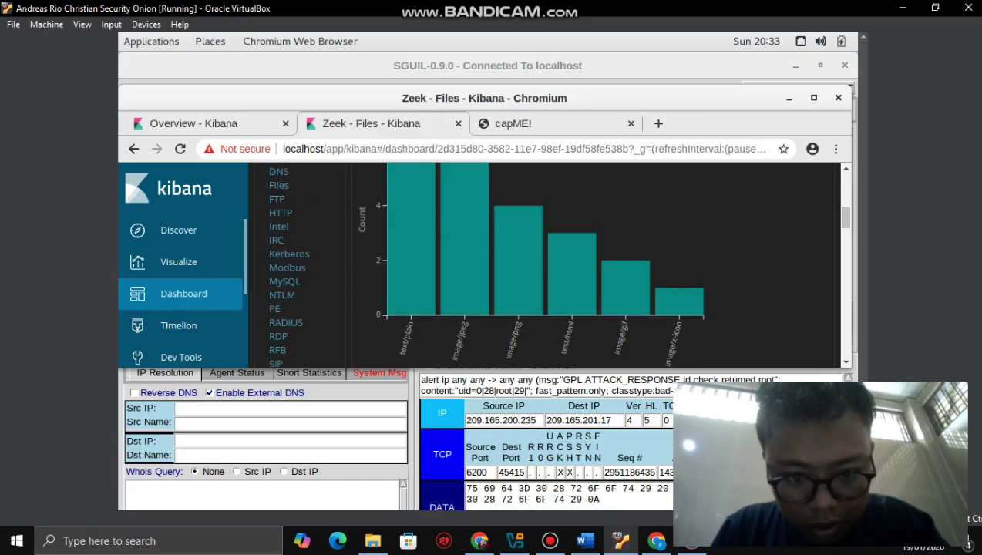
{"action": "left_click", "coordinate": [584, 540]}
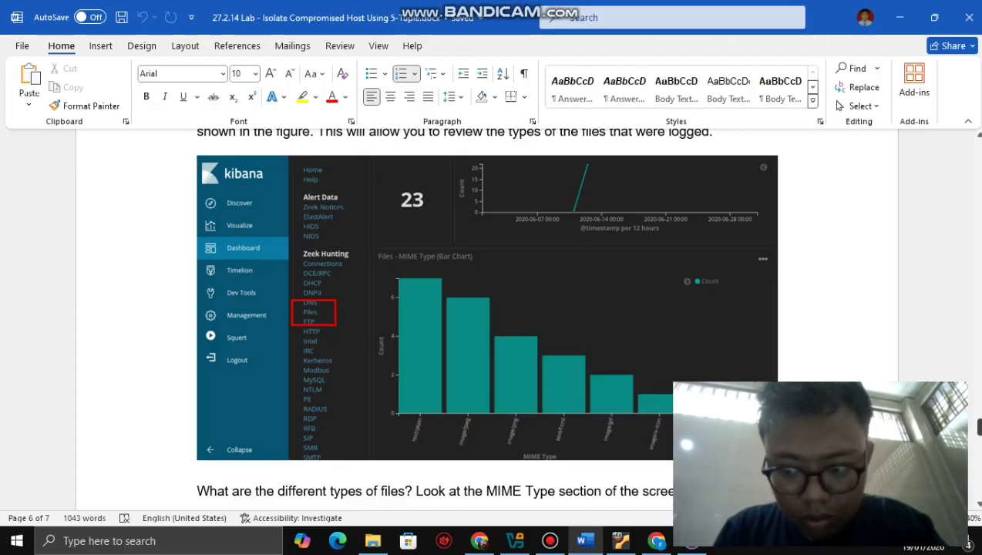
- Read the Files - Source question on page 6, then switch back to the Kibana Zeek - Files dashboard
{"action": "scroll", "coordinate": [487, 316], "scroll_direction": "down", "scroll_amount": 4}
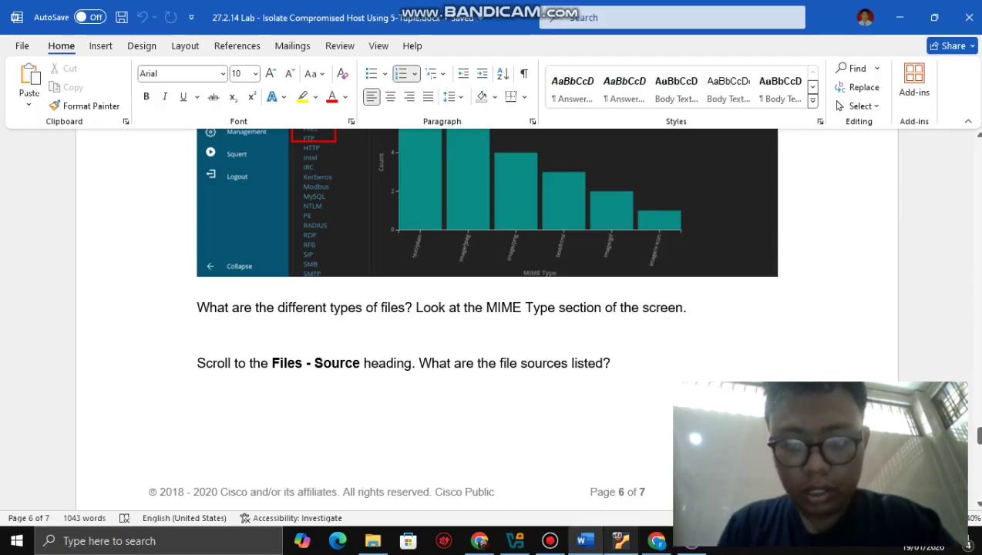
{"action": "left_click", "coordinate": [620, 540]}
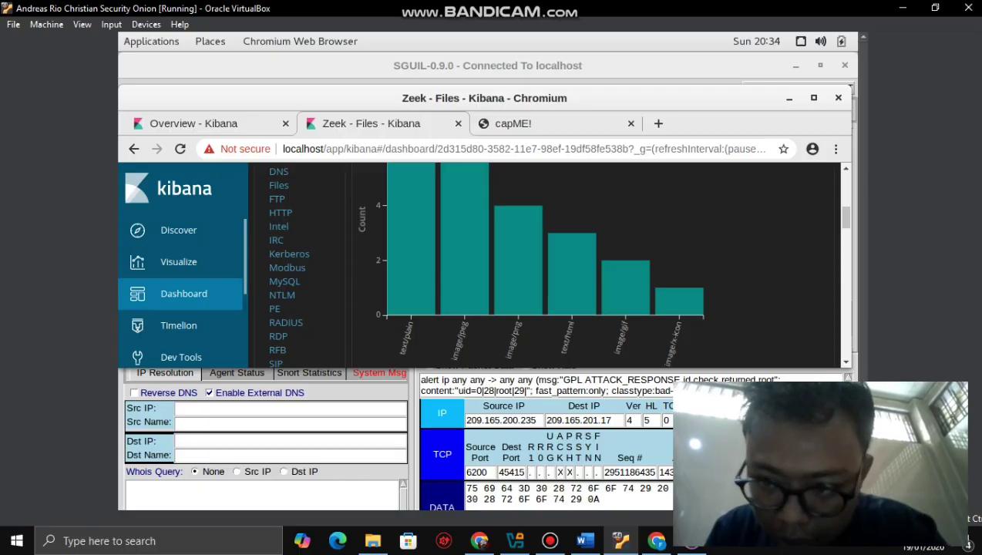
- Check the MIME Type chart (image/png 4, text/html 3, image/gif 2), then switch to Word
{"action": "scroll", "coordinate": [845, 217], "scroll_direction": "down", "scroll_amount": 3}
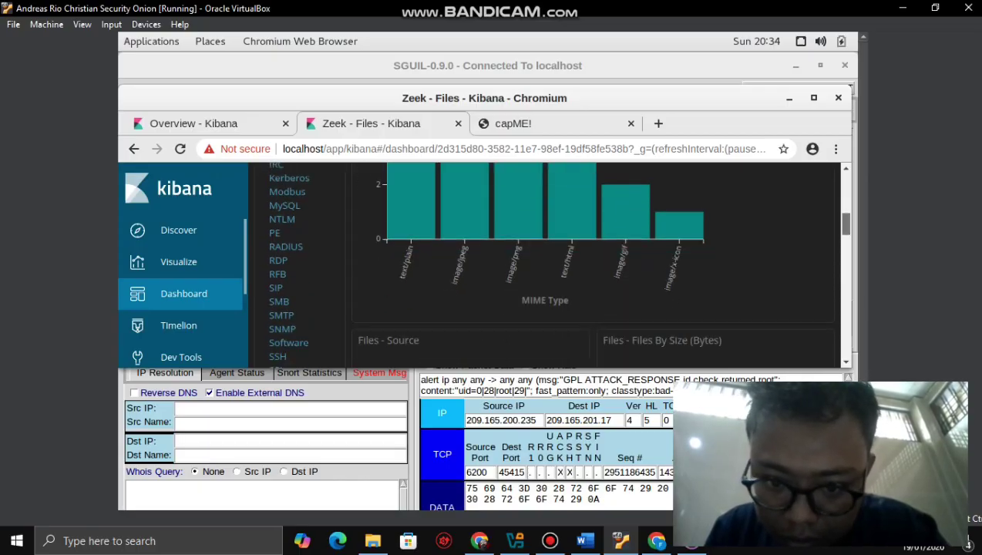
{"action": "scroll", "coordinate": [845, 220], "scroll_direction": "up", "scroll_amount": 2}
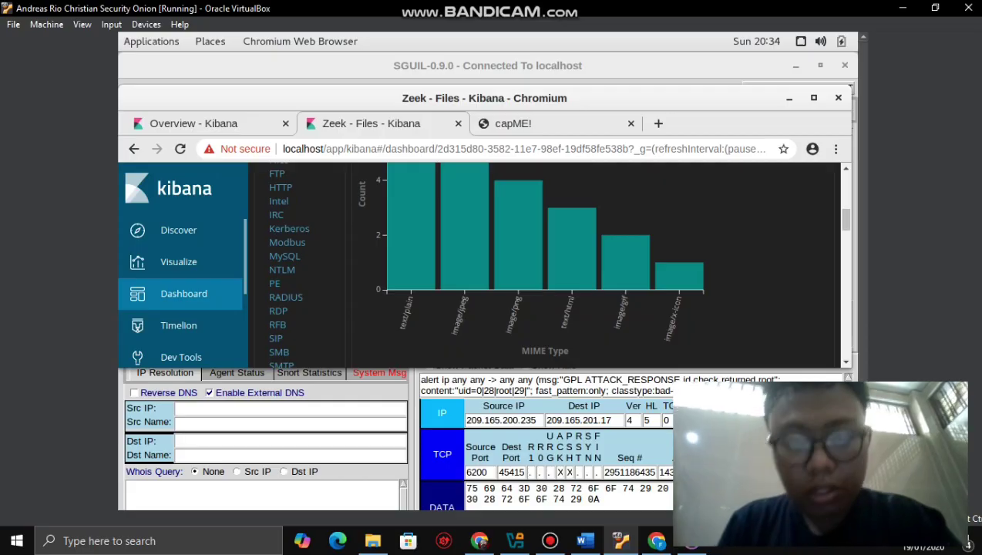
{"action": "mouse_move", "coordinate": [508, 262]}
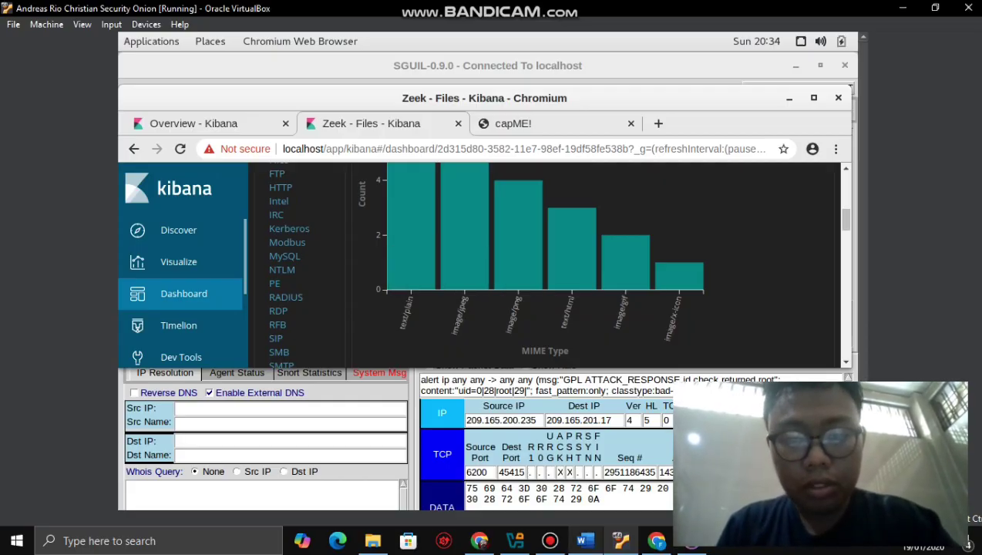
{"action": "left_click", "coordinate": [584, 540]}
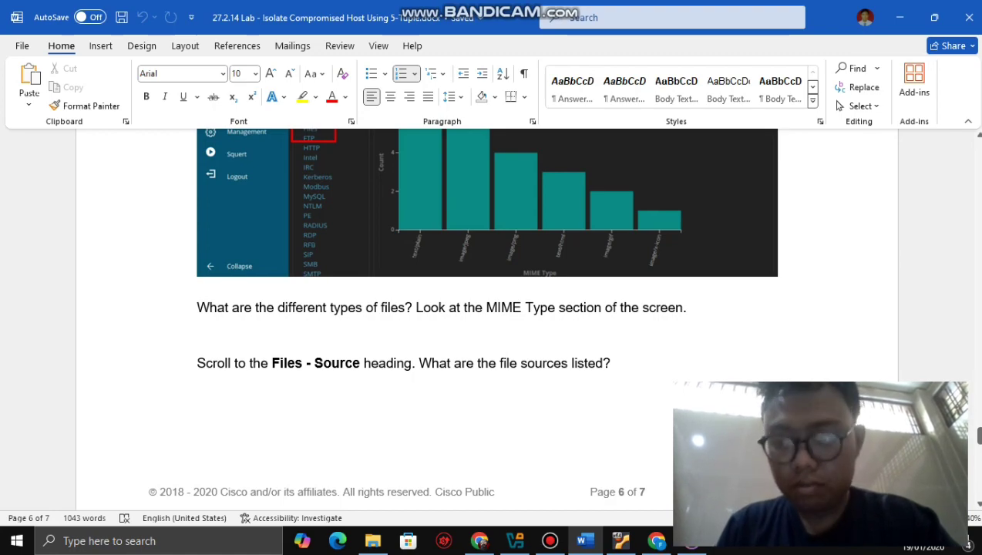
- Look over step k's FTP_DATA filter instruction in Word, then return to the Security Onion VM
{"action": "scroll", "coordinate": [487, 316], "scroll_direction": "down", "scroll_amount": 8}
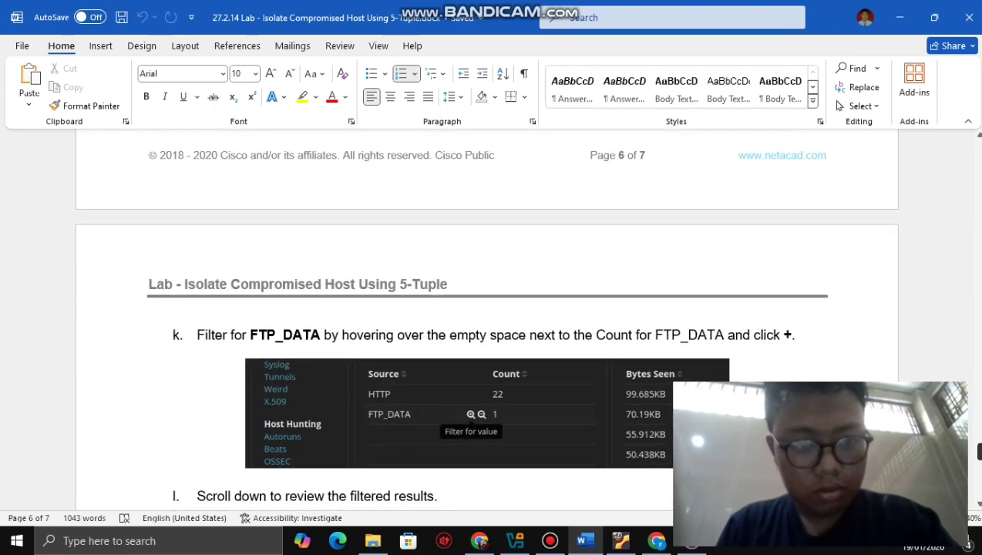
{"action": "scroll", "coordinate": [487, 316], "scroll_direction": "down", "scroll_amount": 1}
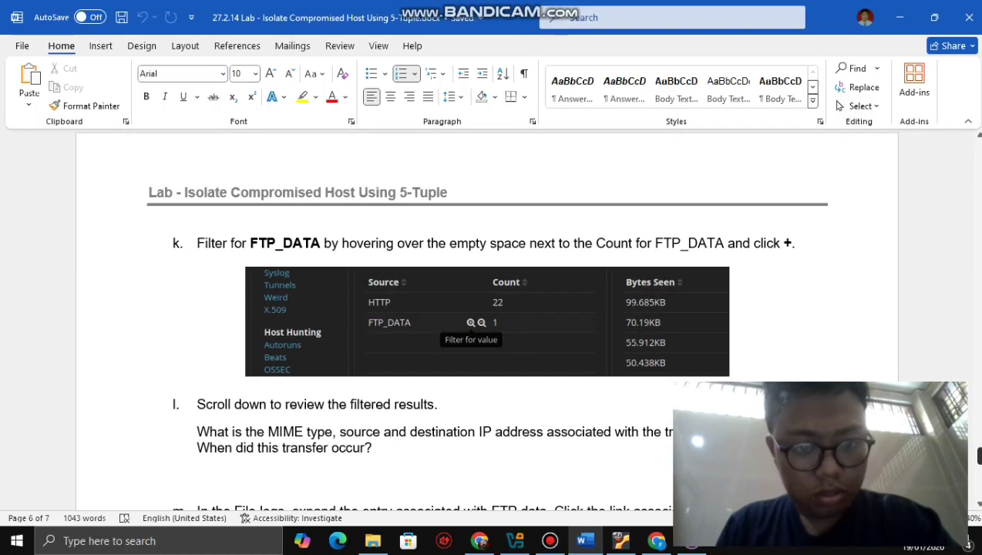
{"action": "scroll", "coordinate": [487, 316], "scroll_direction": "up", "scroll_amount": 5}
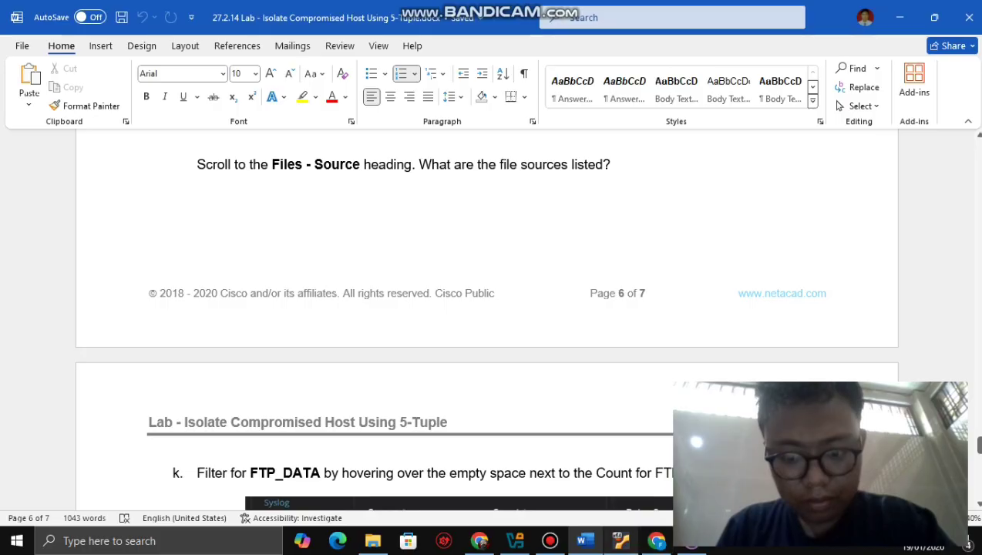
{"action": "key", "text": "alt+Tab"}
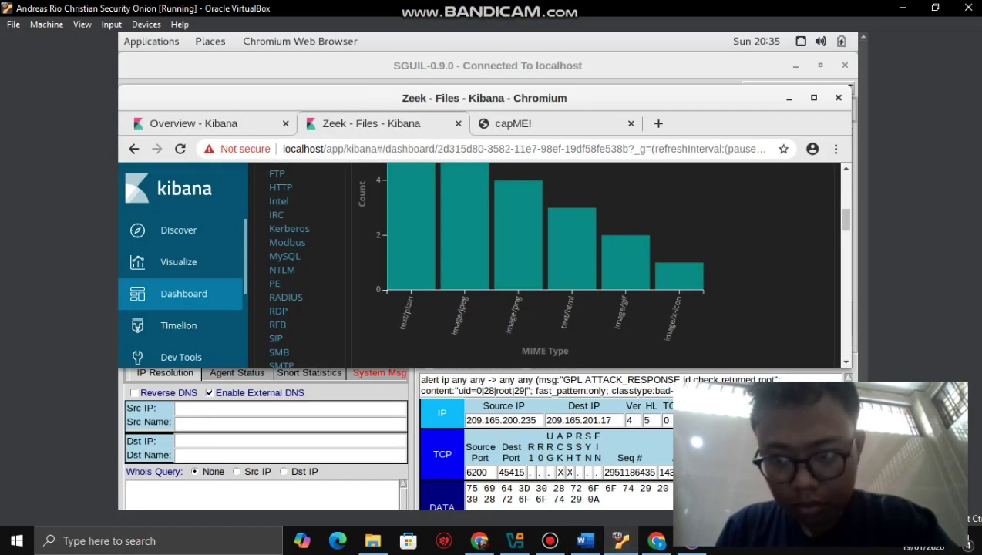
- Check the Files - Source table showing HTTP 22 and FTP_DATA 1, then return to Word
{"action": "scroll", "coordinate": [555, 262], "scroll_direction": "down", "scroll_amount": 4}
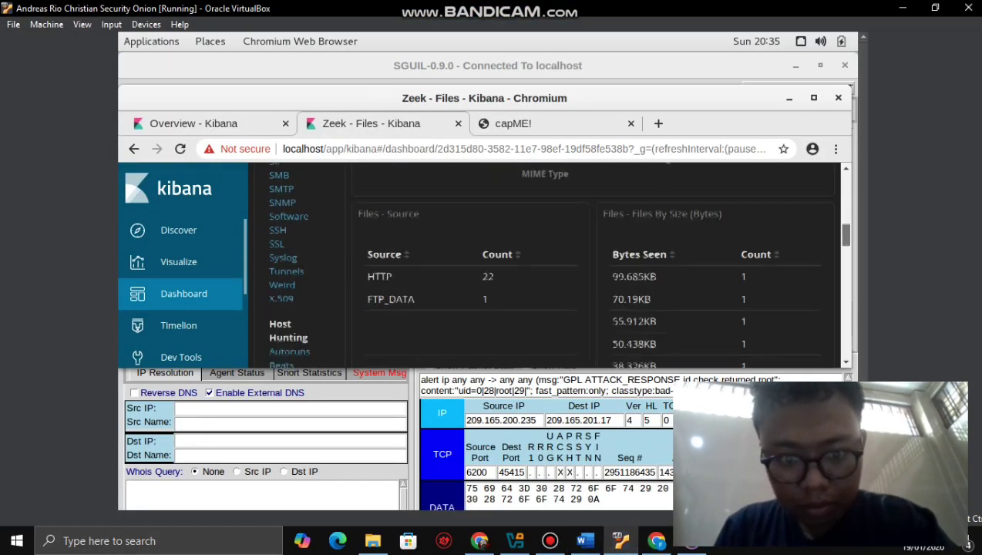
{"action": "scroll", "coordinate": [462, 262], "scroll_direction": "down", "scroll_amount": 1}
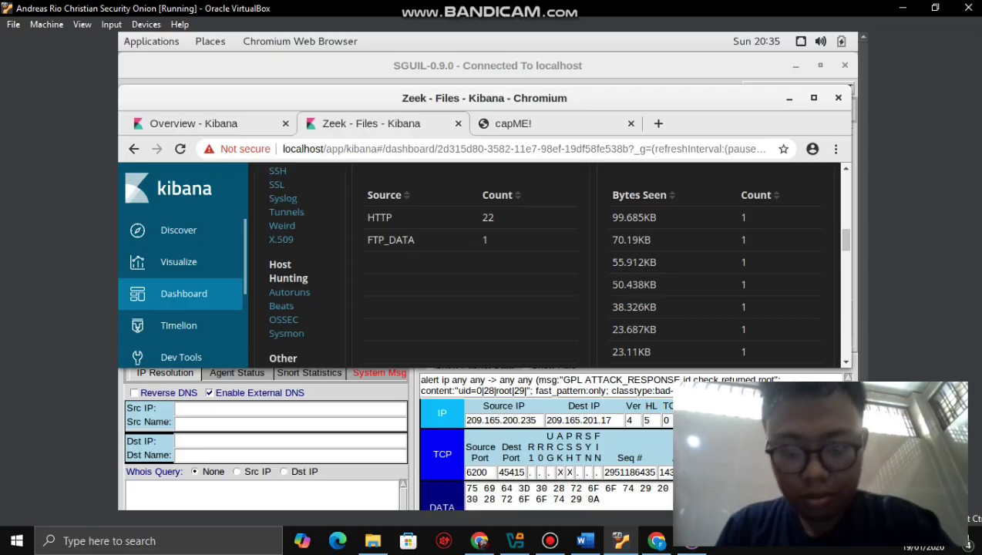
{"action": "left_click", "coordinate": [585, 540]}
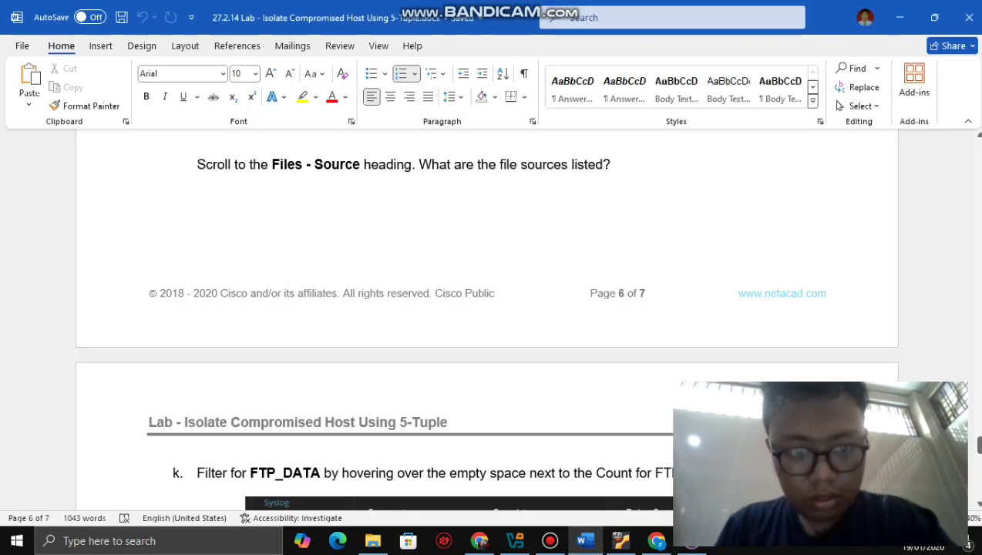
- Reread step k's FTP_DATA filter instructions, then go back to the Kibana Files - Source table
{"action": "scroll", "coordinate": [486, 324], "scroll_direction": "down", "scroll_amount": 6}
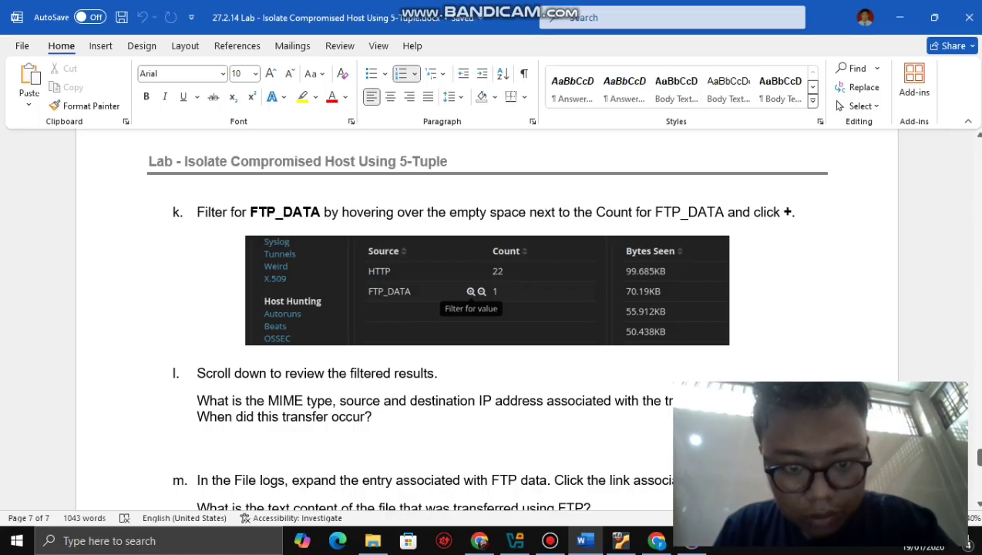
{"action": "key", "text": "alt+Tab"}
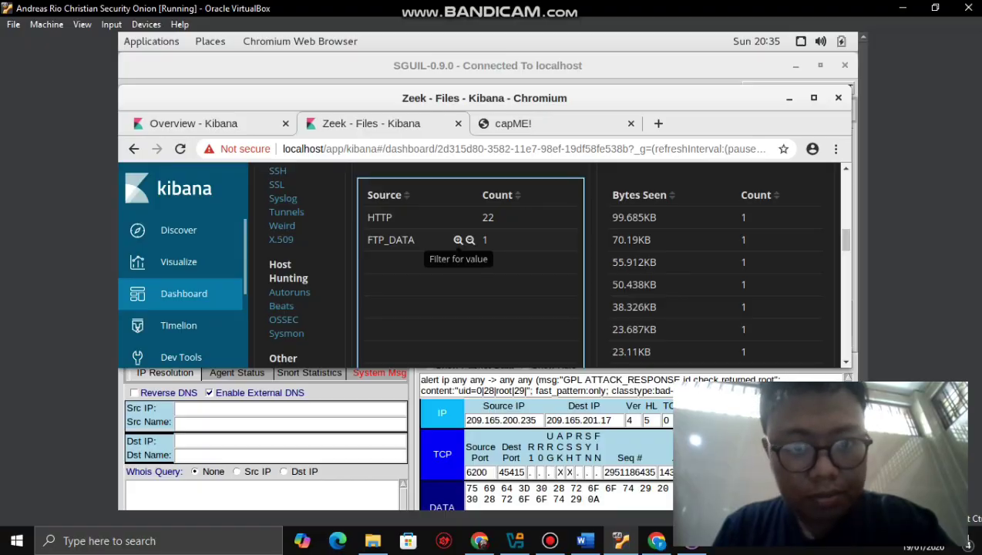
- Filter the Zeek - Files dashboard for FTP_DATA, leaving a single 102B text/plain file
{"action": "left_click", "coordinate": [457, 240]}
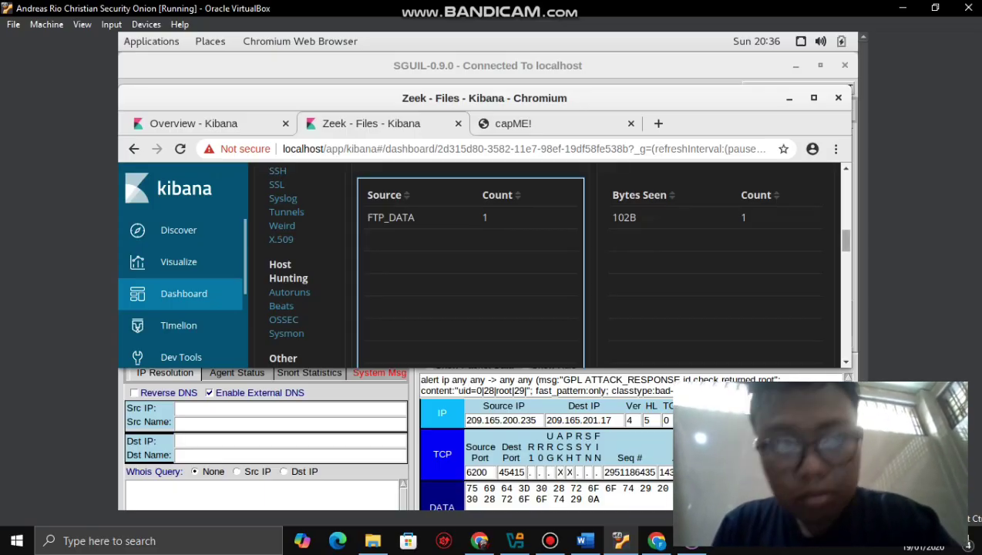
{"action": "scroll", "coordinate": [486, 266], "scroll_direction": "up", "scroll_amount": 1}
{"action": "scroll", "coordinate": [554, 266], "scroll_direction": "up", "scroll_amount": 5}
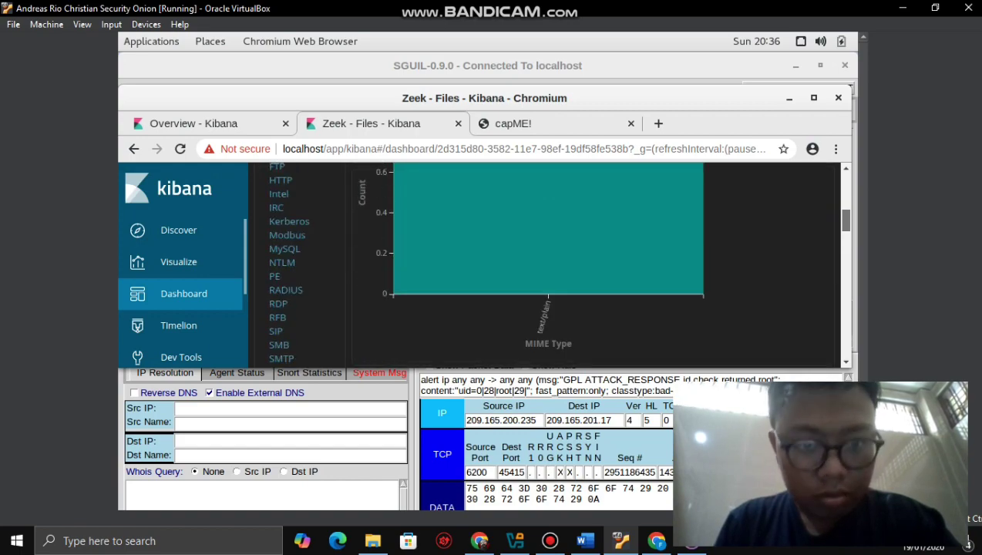
- Verify the filtered file: text/plain, source 192.168.0.11, destination 209.165.200.235, then return to Word
{"action": "scroll", "coordinate": [555, 266], "scroll_direction": "up", "scroll_amount": 3}
{"action": "scroll", "coordinate": [554, 266], "scroll_direction": "down", "scroll_amount": 6}
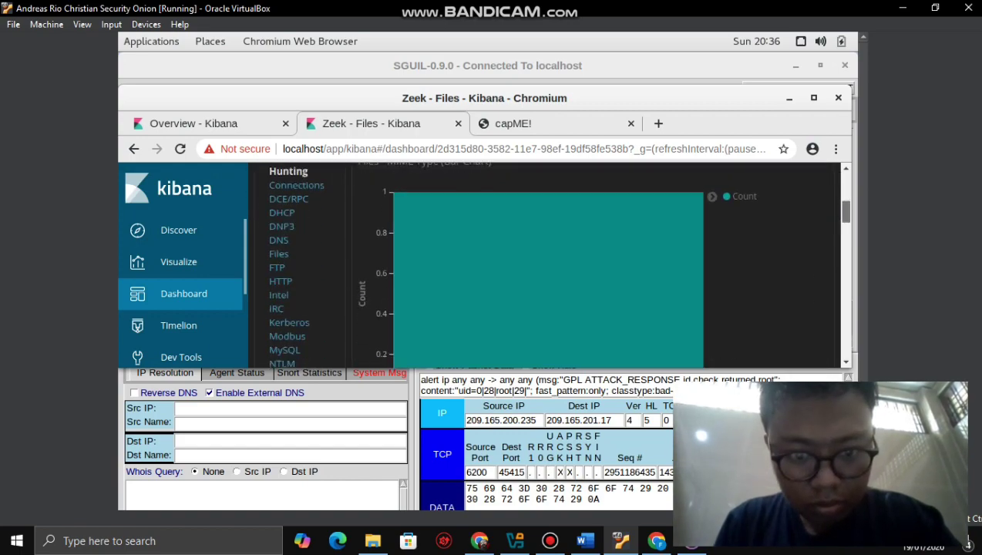
{"action": "scroll", "coordinate": [554, 265], "scroll_direction": "down", "scroll_amount": 4}
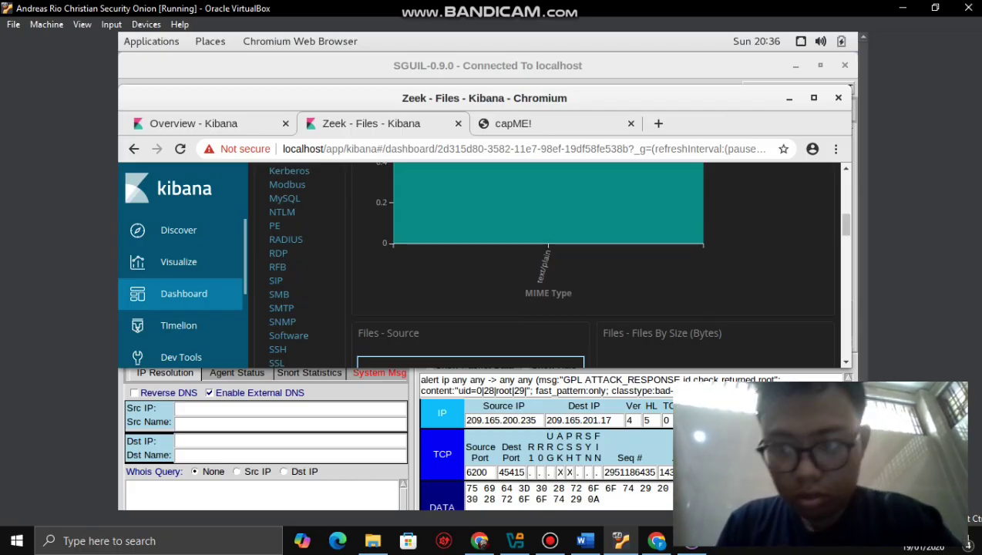
{"action": "scroll", "coordinate": [555, 262], "scroll_direction": "up", "scroll_amount": 1}
{"action": "scroll", "coordinate": [555, 262], "scroll_direction": "up", "scroll_amount": 6}
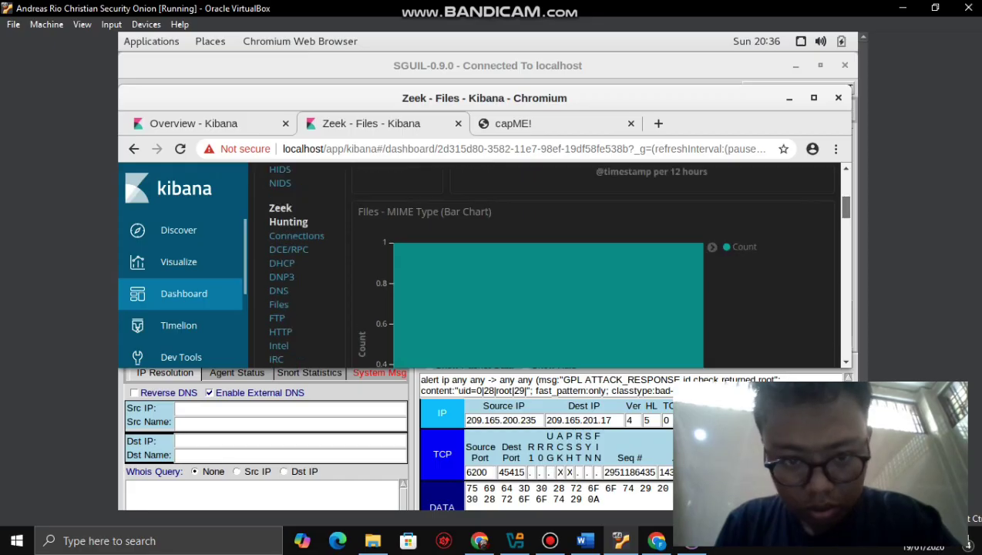
{"action": "scroll", "coordinate": [555, 262], "scroll_direction": "up", "scroll_amount": 5}
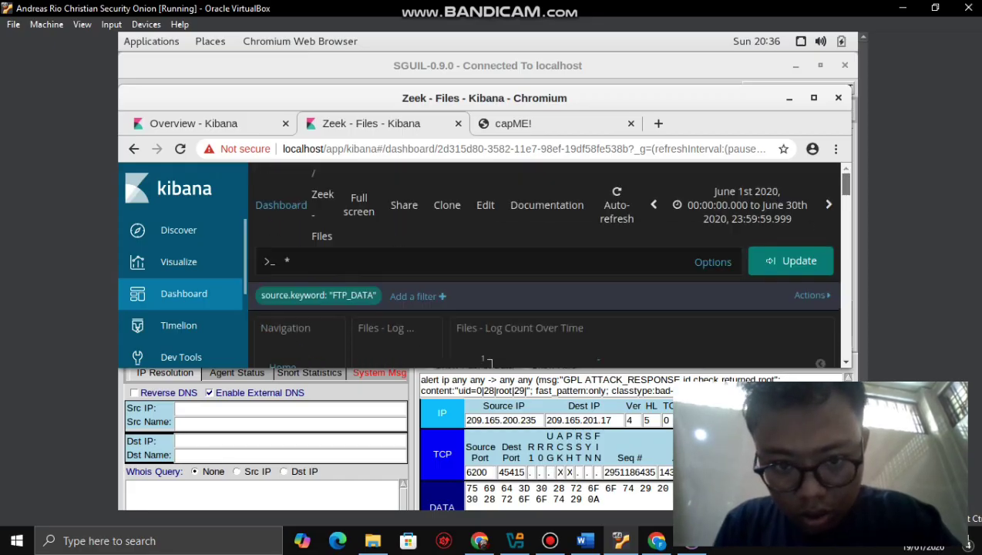
{"action": "scroll", "coordinate": [489, 360], "scroll_direction": "down", "scroll_amount": 12}
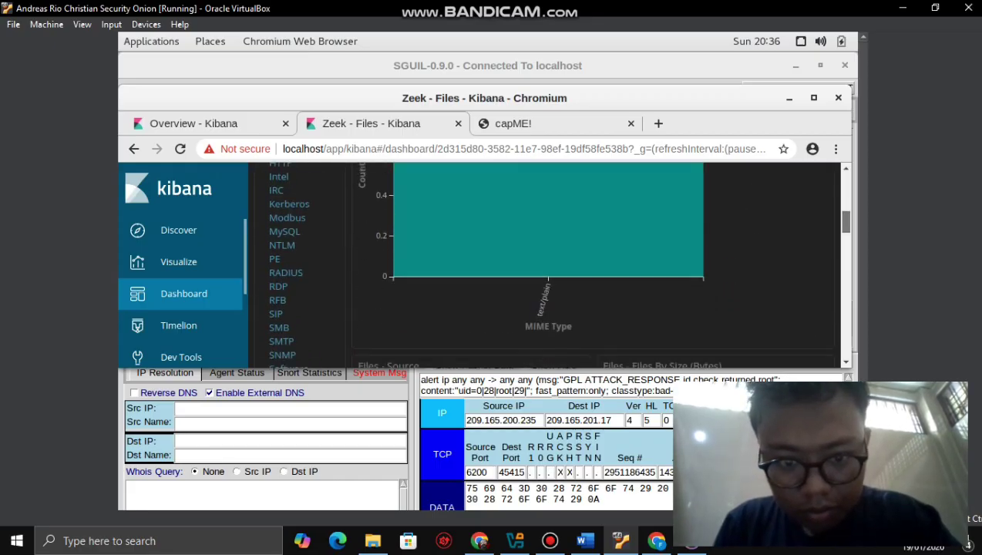
{"action": "scroll", "coordinate": [541, 166], "scroll_direction": "down", "scroll_amount": 4}
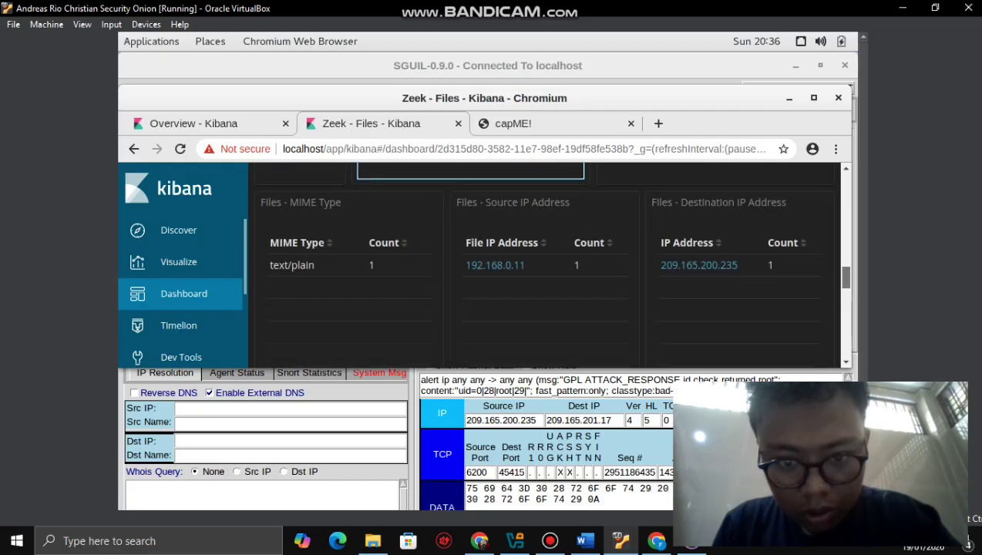
{"action": "scroll", "coordinate": [553, 270], "scroll_direction": "down", "scroll_amount": 1}
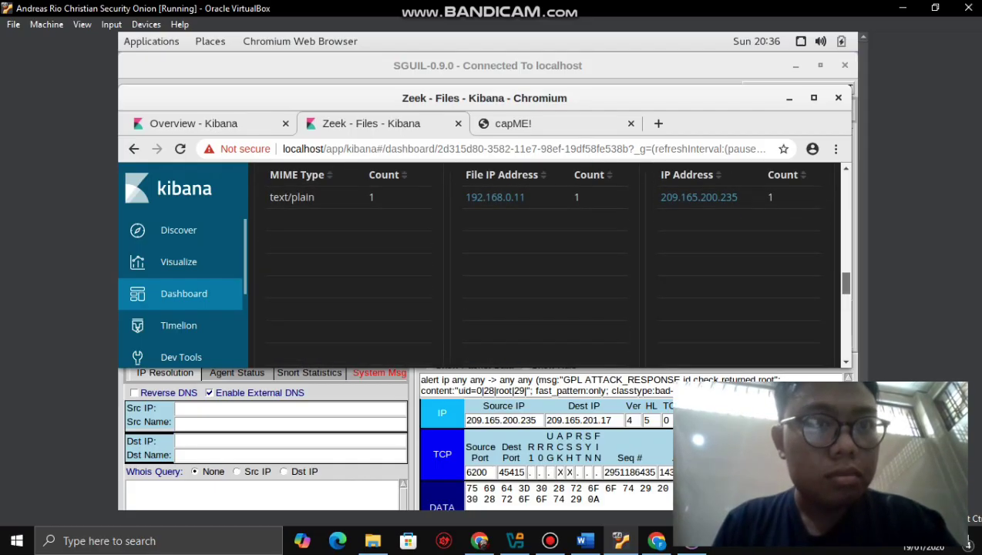
{"action": "scroll", "coordinate": [541, 259], "scroll_direction": "down", "scroll_amount": 1}
{"action": "scroll", "coordinate": [541, 259], "scroll_direction": "up", "scroll_amount": 1}
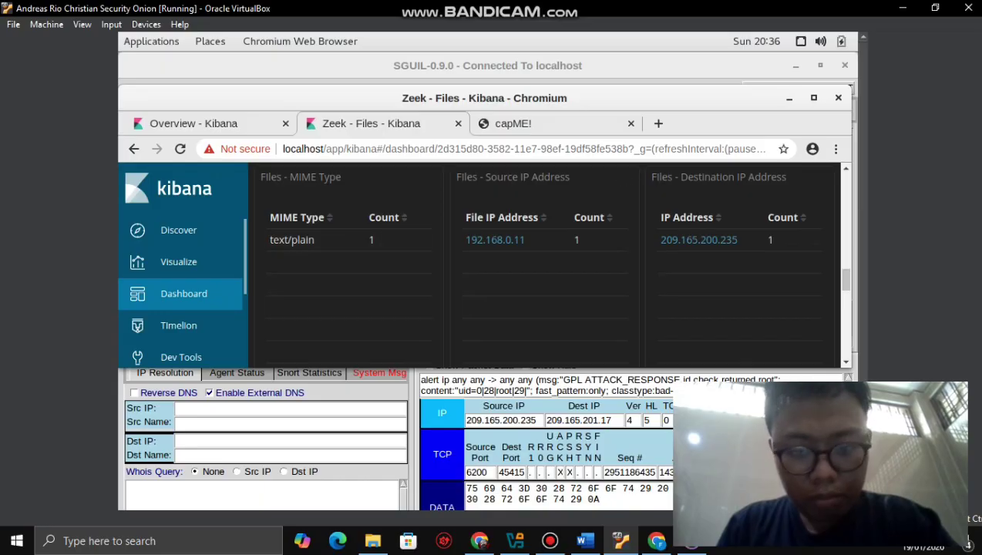
{"action": "left_click", "coordinate": [585, 540]}
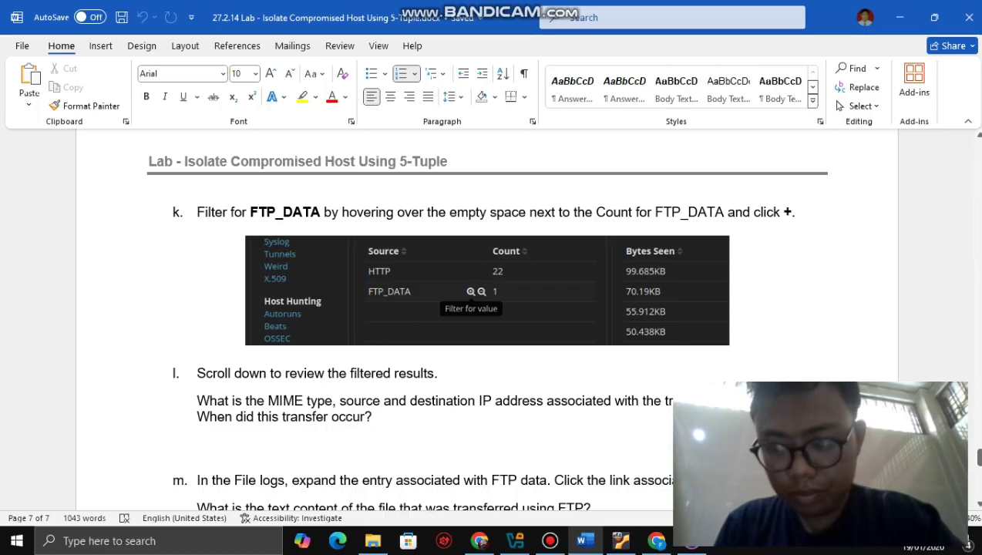
- Read lab steps l and m on the FTP transfer and file content, then bring VirtualBox forward
{"action": "scroll", "coordinate": [485, 316], "scroll_direction": "down", "scroll_amount": 5}
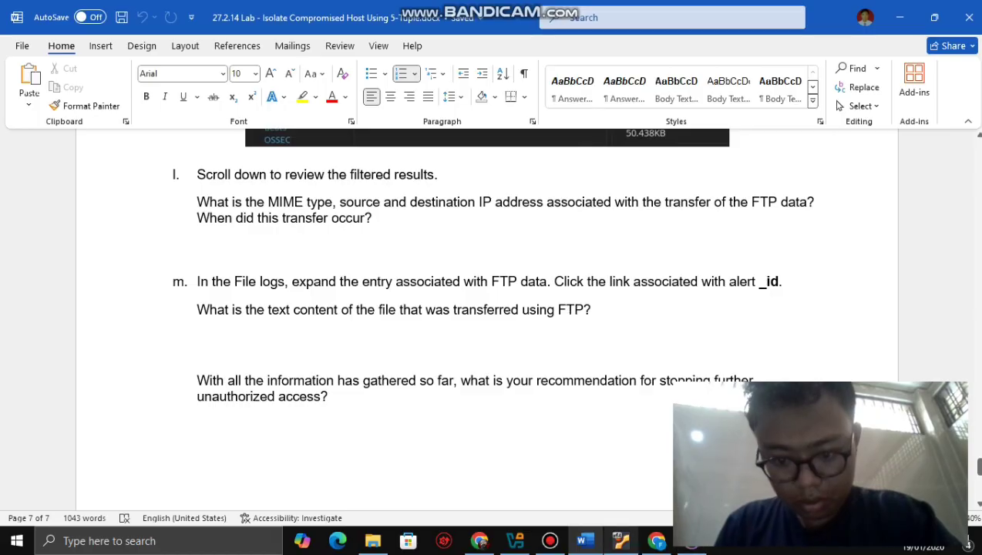
{"action": "left_click", "coordinate": [620, 540]}
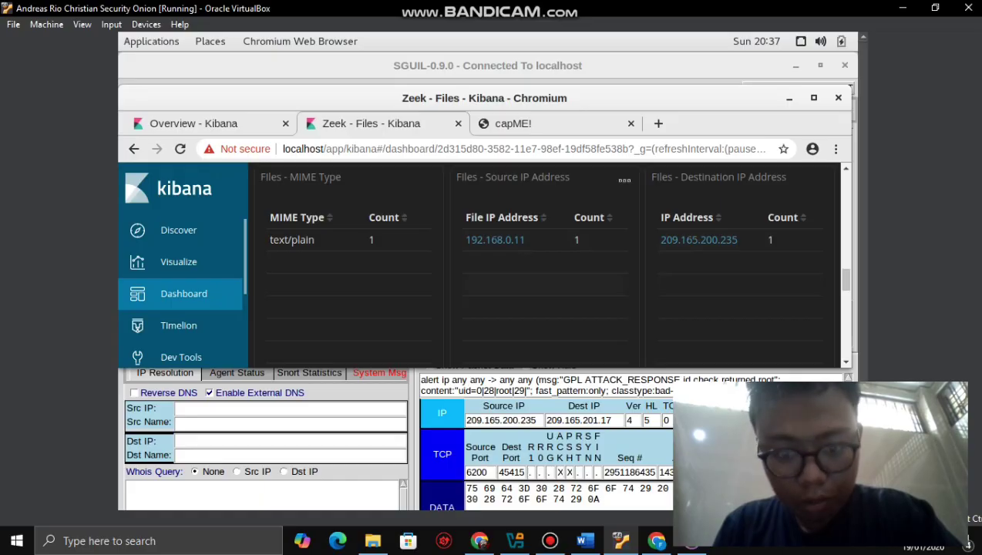
- Review the FTP_DATA Files dashboard's single 102B file, then drag Chromium left to uncover SGUIL
{"action": "scroll", "coordinate": [537, 251], "scroll_direction": "down", "scroll_amount": 3}
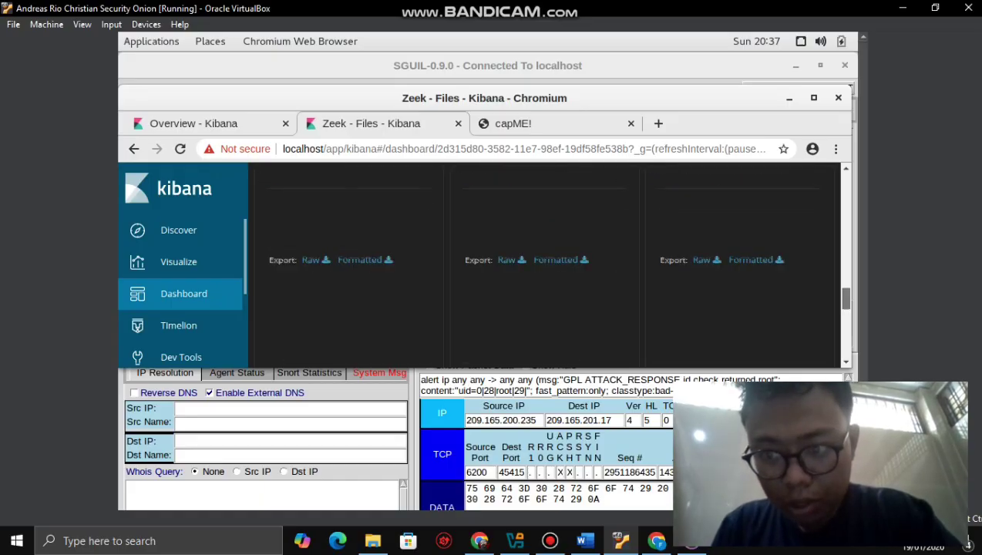
{"action": "scroll", "coordinate": [537, 262], "scroll_direction": "down", "scroll_amount": 4}
{"action": "scroll", "coordinate": [537, 262], "scroll_direction": "up", "scroll_amount": 2}
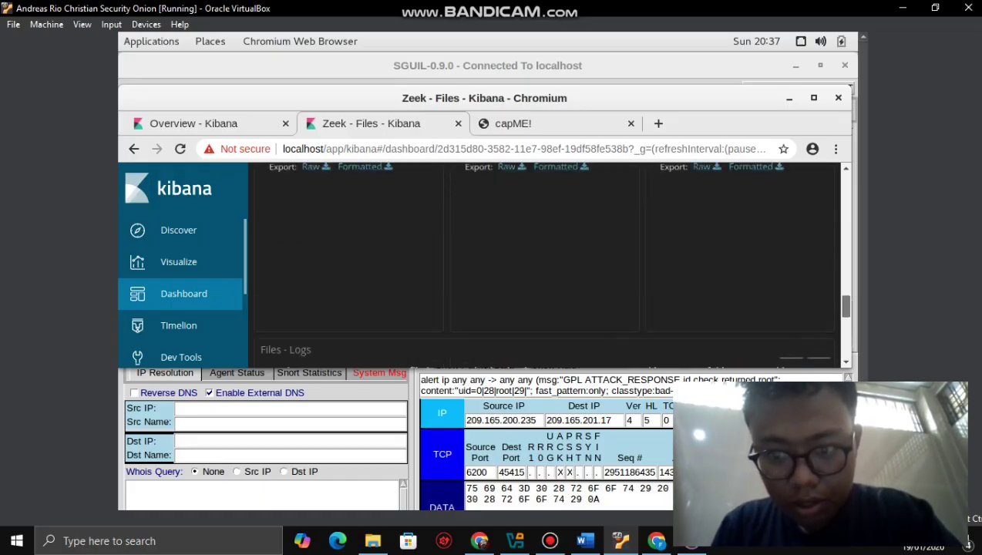
{"action": "scroll", "coordinate": [537, 262], "scroll_direction": "down", "scroll_amount": 3}
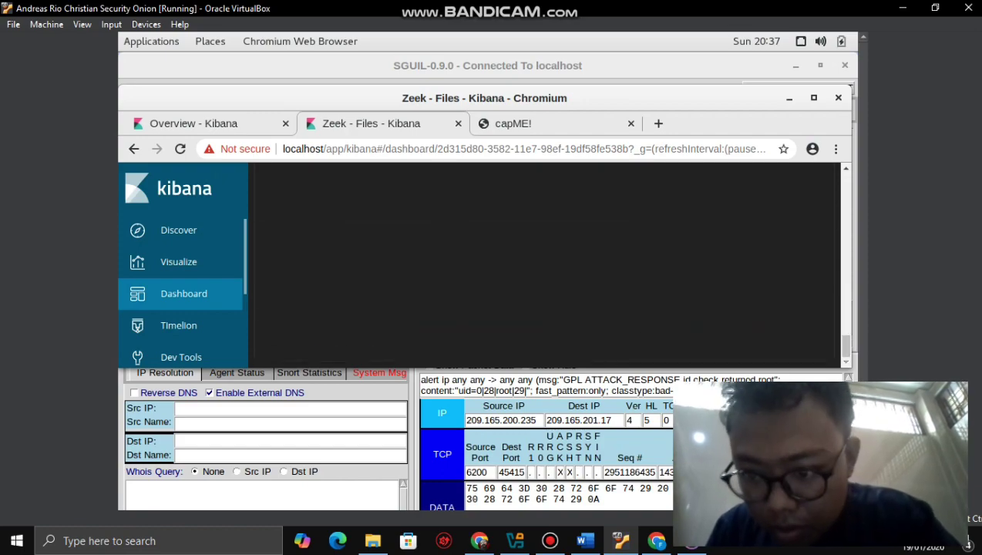
{"action": "scroll", "coordinate": [537, 262], "scroll_direction": "up", "scroll_amount": 3}
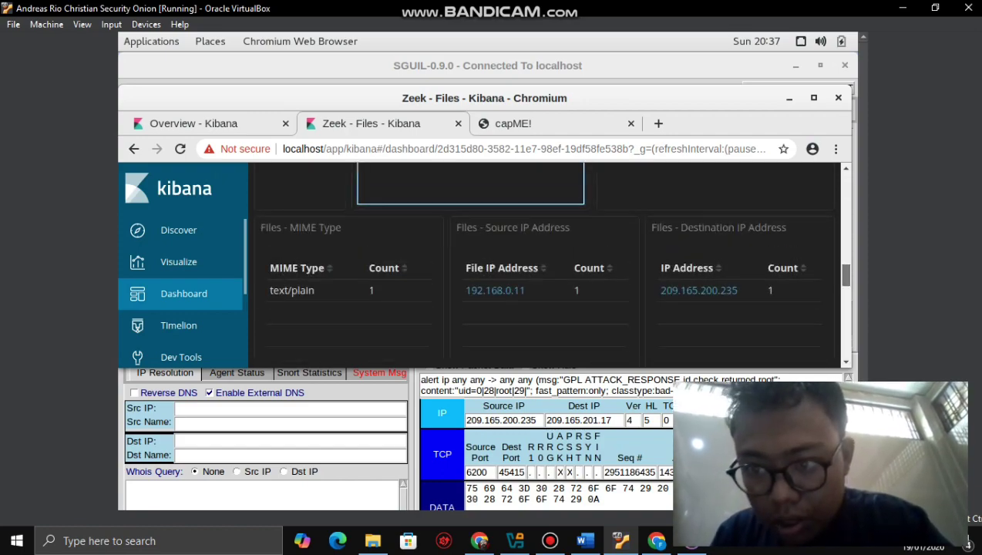
{"action": "scroll", "coordinate": [537, 262], "scroll_direction": "up", "scroll_amount": 3}
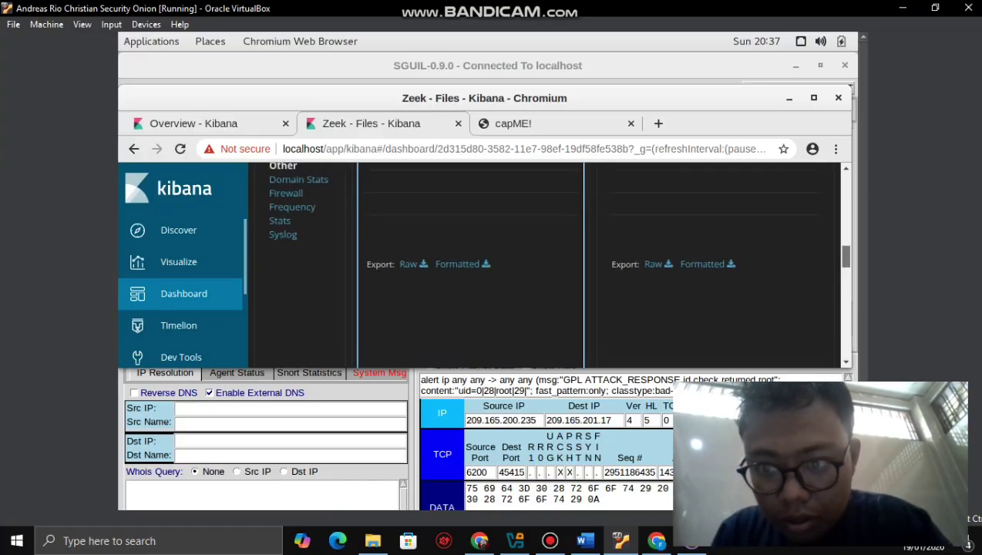
{"action": "scroll", "coordinate": [537, 262], "scroll_direction": "up", "scroll_amount": 5}
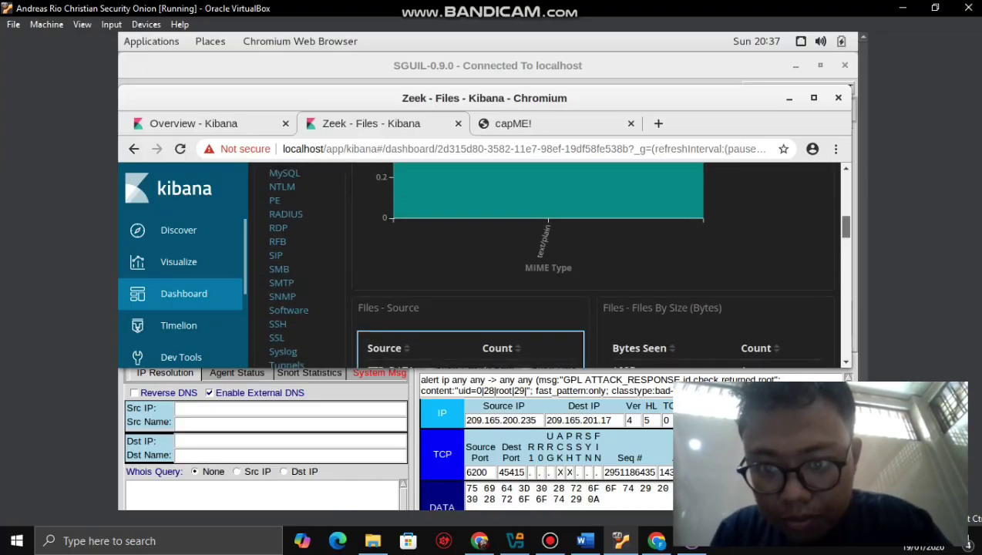
{"action": "scroll", "coordinate": [537, 262], "scroll_direction": "down", "scroll_amount": 5}
{"action": "scroll", "coordinate": [537, 262], "scroll_direction": "up", "scroll_amount": 3}
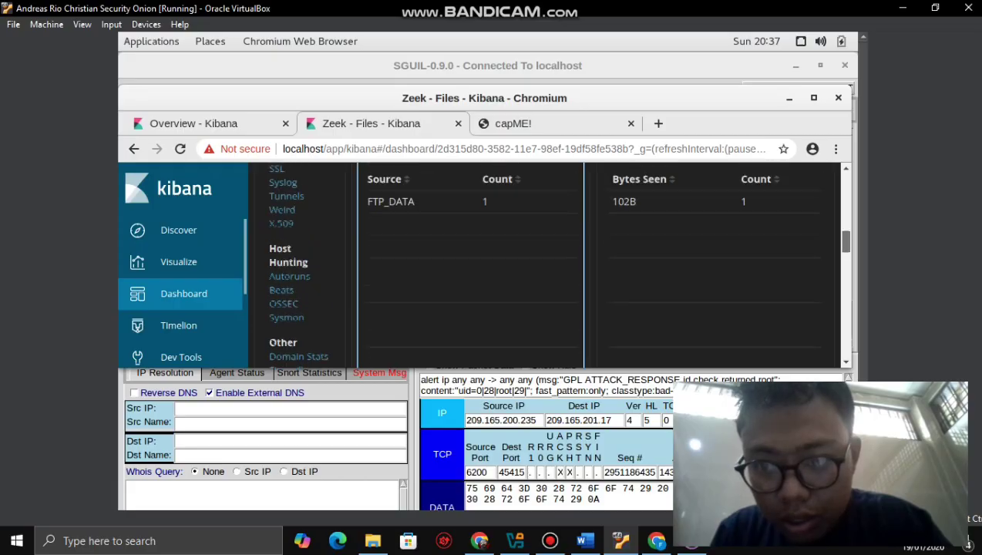
{"action": "scroll", "coordinate": [536, 262], "scroll_direction": "up", "scroll_amount": 1}
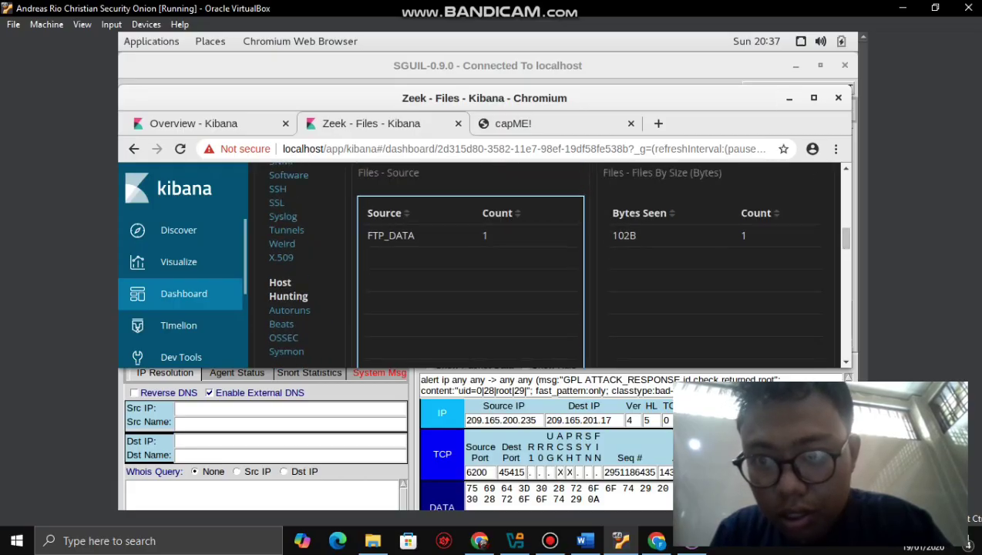
{"action": "left_click_drag", "start_coordinate": [616, 98], "coordinate": [489, 113]}
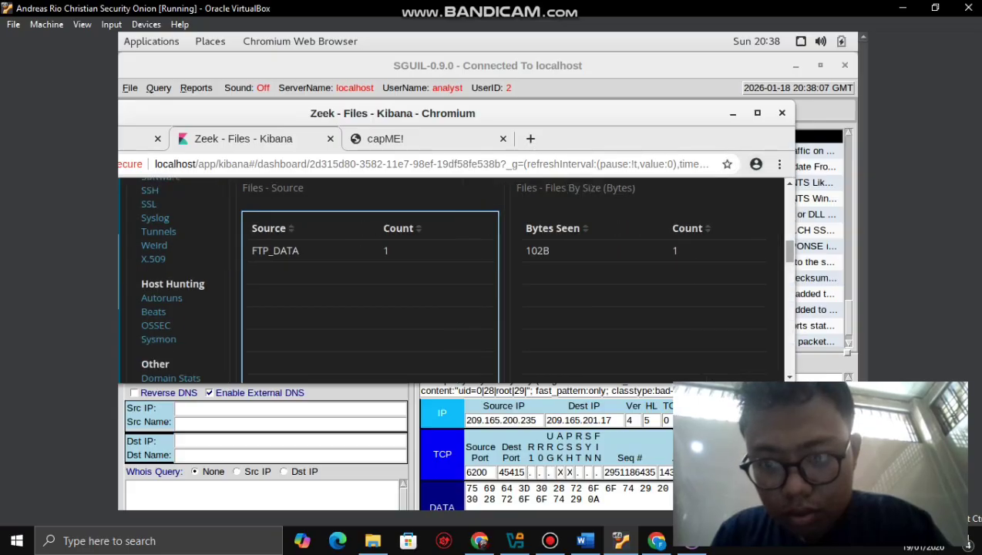
- Move Kibana back over SGUIL and scroll to the 192.168.0.11 to 209.165.200.235 FTP_DATA log row
{"action": "scroll", "coordinate": [454, 277], "scroll_direction": "down", "scroll_amount": 5}
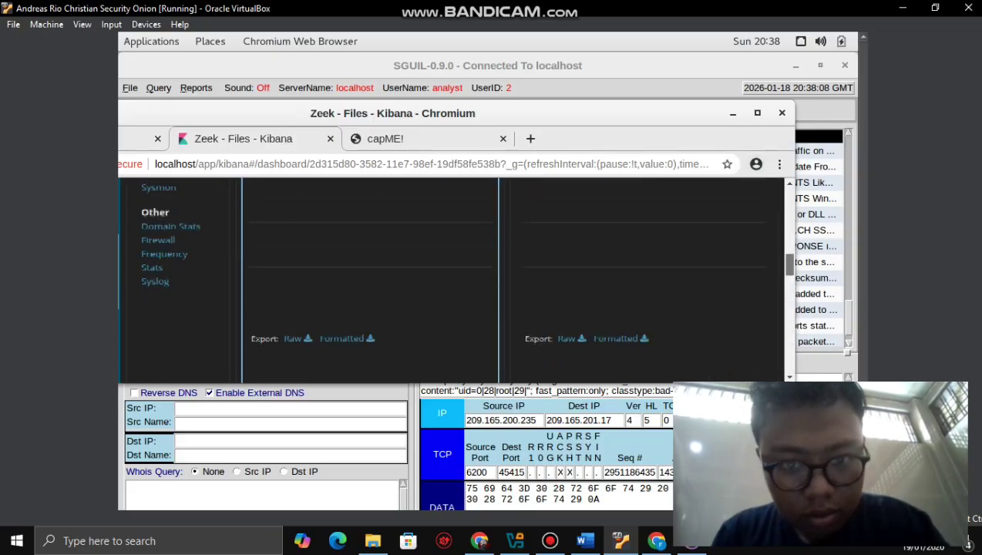
{"action": "scroll", "coordinate": [455, 277], "scroll_direction": "down", "scroll_amount": 3}
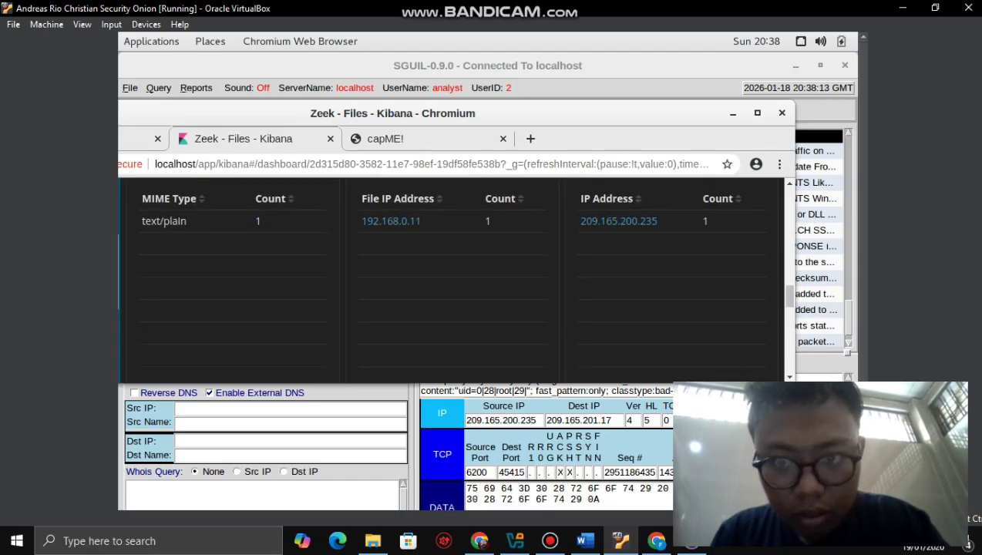
{"action": "left_click_drag", "start_coordinate": [540, 113], "coordinate": [602, 77]}
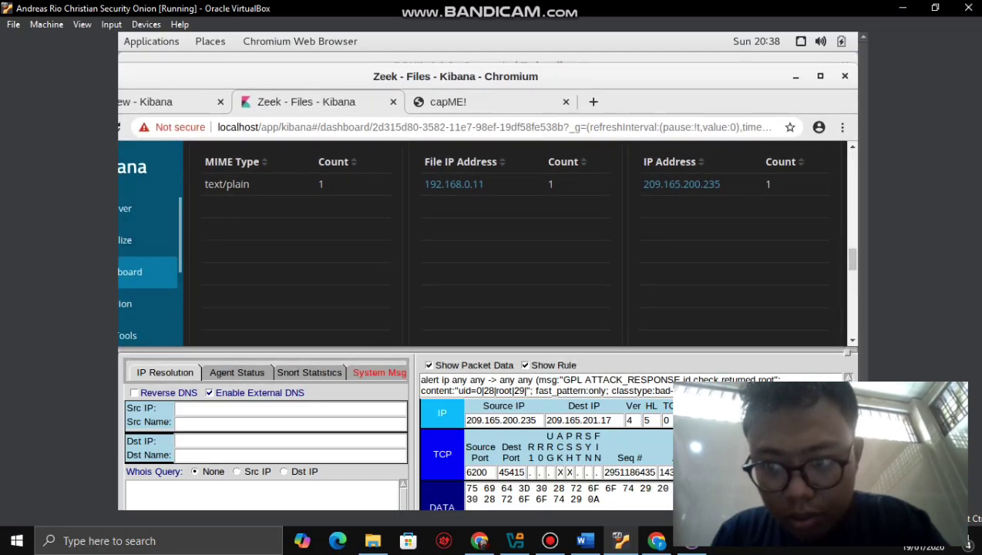
{"action": "scroll", "coordinate": [516, 243], "scroll_direction": "down", "scroll_amount": 5}
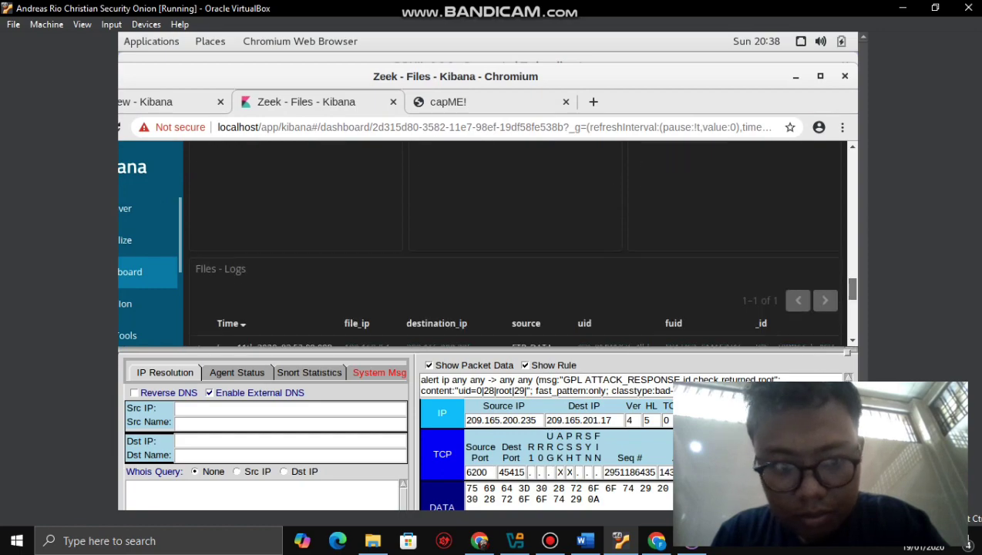
{"action": "scroll", "coordinate": [517, 242], "scroll_direction": "down", "scroll_amount": 1}
{"action": "scroll", "coordinate": [535, 230], "scroll_direction": "up", "scroll_amount": 1}
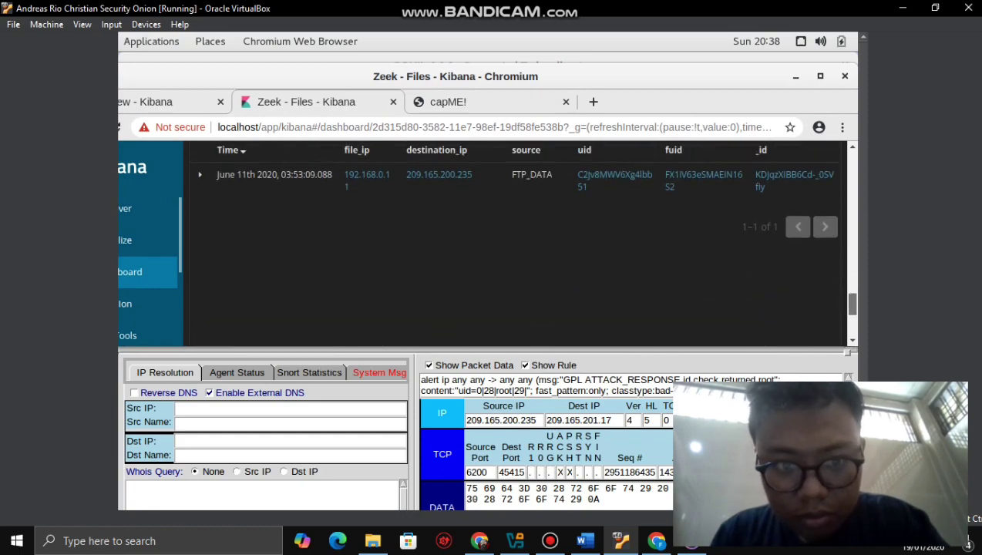
{"action": "scroll", "coordinate": [534, 230], "scroll_direction": "down", "scroll_amount": 1}
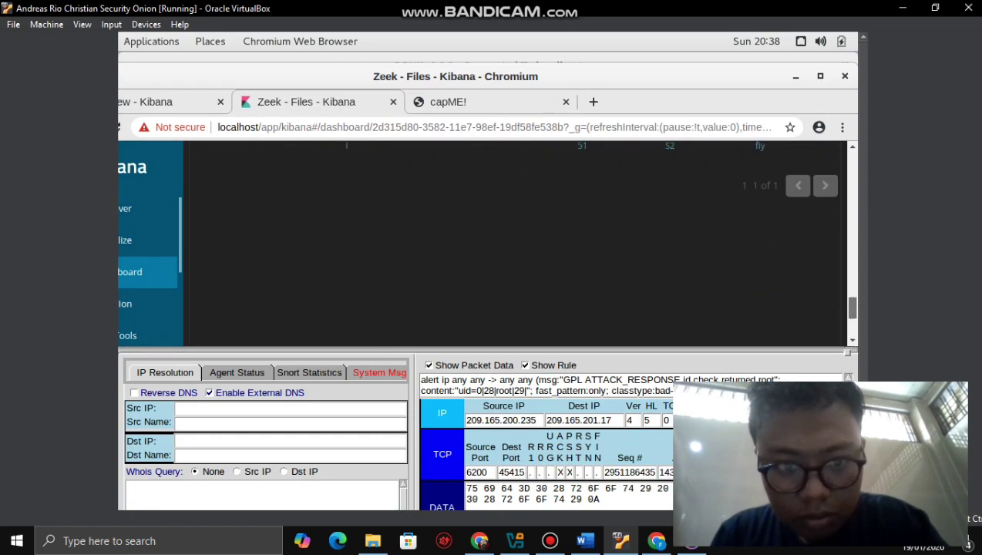
{"action": "scroll", "coordinate": [535, 231], "scroll_direction": "up", "scroll_amount": 1}
{"action": "scroll", "coordinate": [535, 230], "scroll_direction": "up", "scroll_amount": 1}
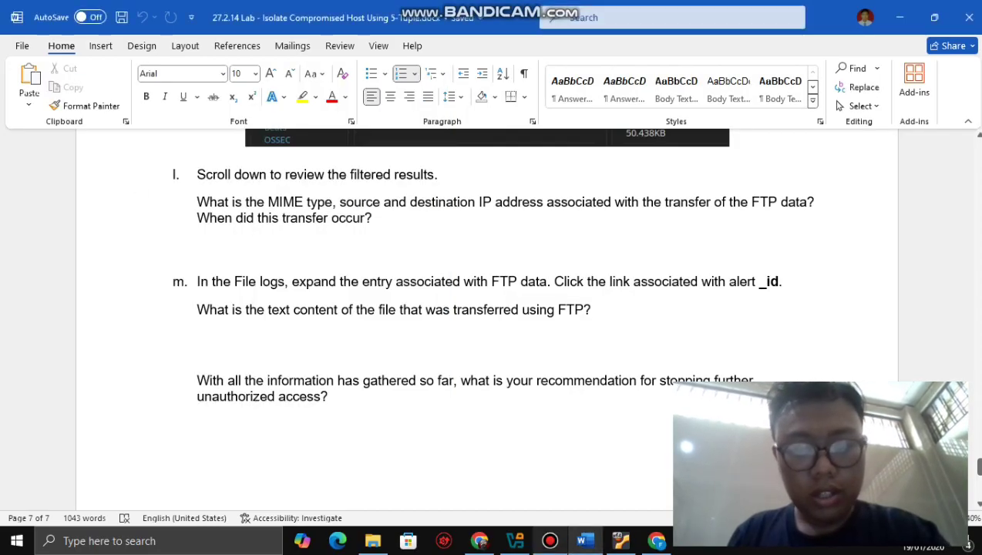
- Return from Word to the VM's Kibana FTP_DATA entry dated June 11th 2020, 03:53:09
{"action": "key", "text": "alt+Tab"}
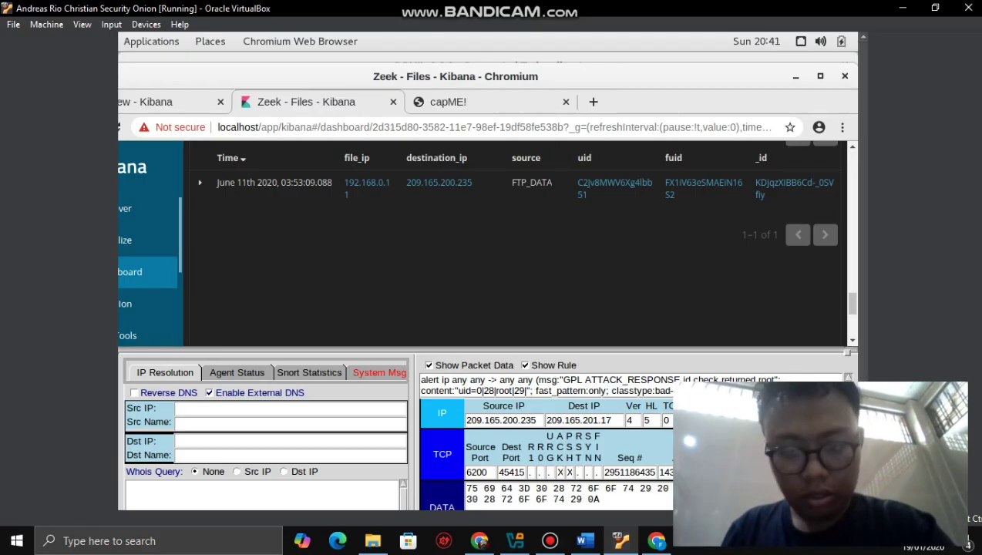
- Bring the Word worksheet forward at the step l and m questions
{"action": "left_click", "coordinate": [584, 540]}
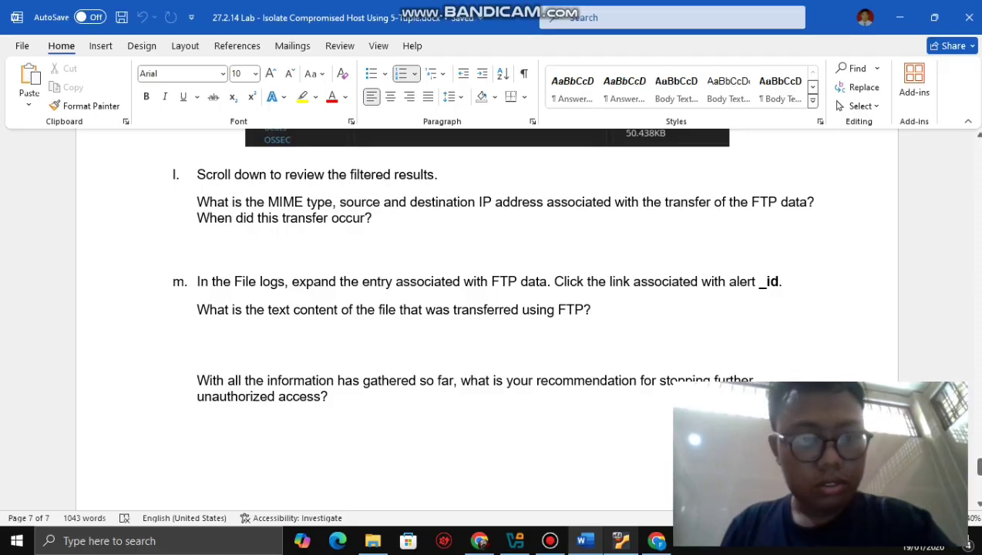
- Return to the VM's Kibana Files - Logs FTP_DATA entry with its _id link
{"action": "mouse_move", "coordinate": [620, 540]}
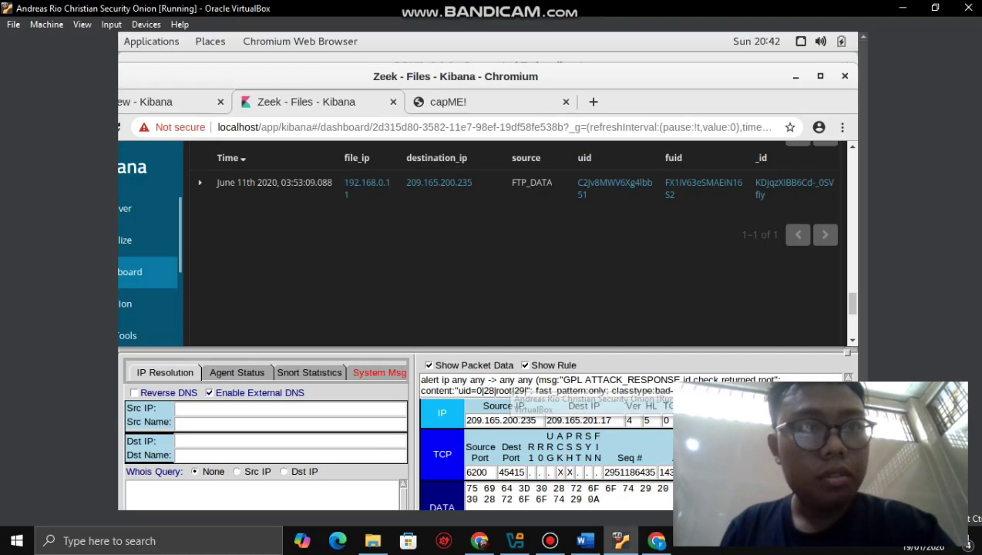
{"action": "left_click", "coordinate": [678, 445]}
{"action": "key", "text": "alt+Tab"}
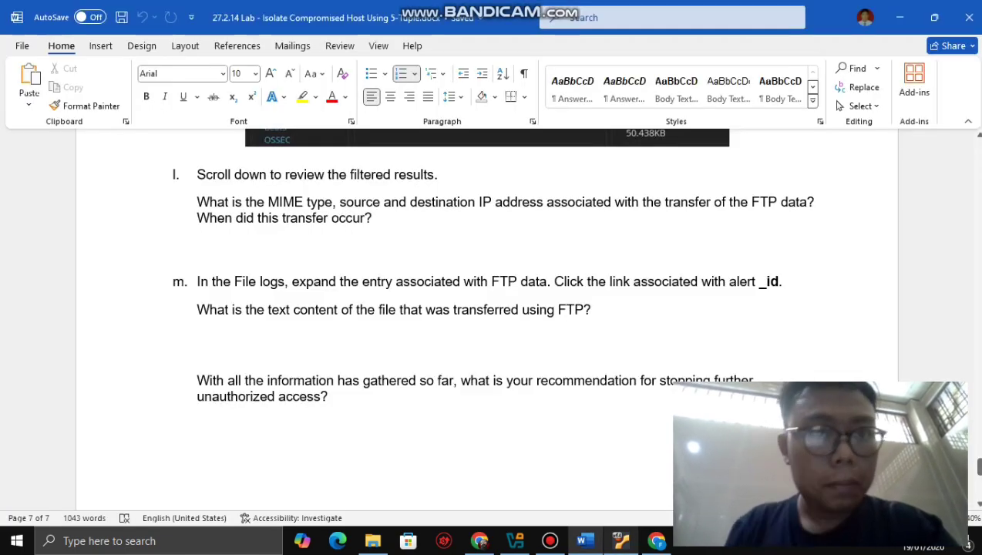
{"action": "key", "text": "alt+Tab"}
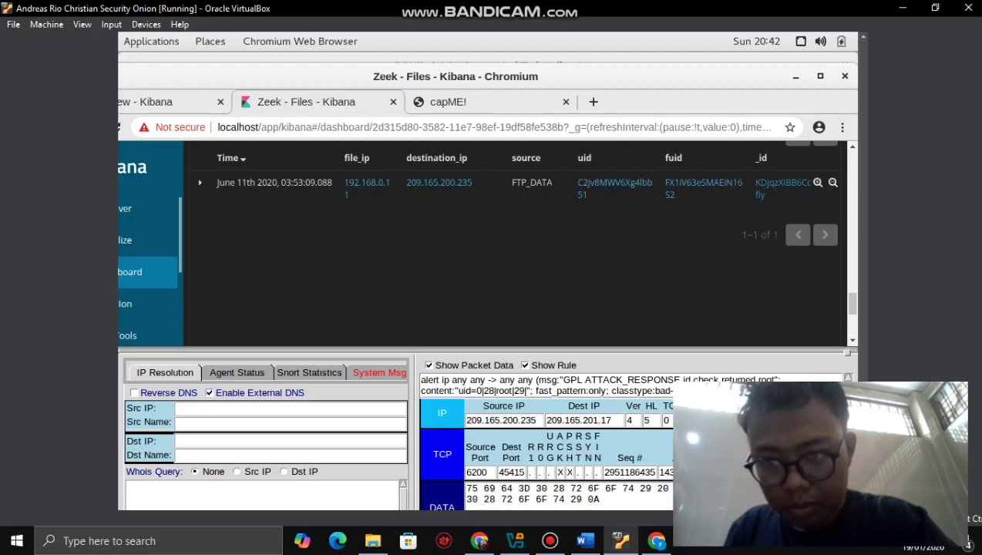
- Open the FTP_DATA entry's capME transcript revealing 'CONFIDENTIAL DOCUMENT', then go back to Word's step m
{"action": "left_click", "coordinate": [781, 183]}
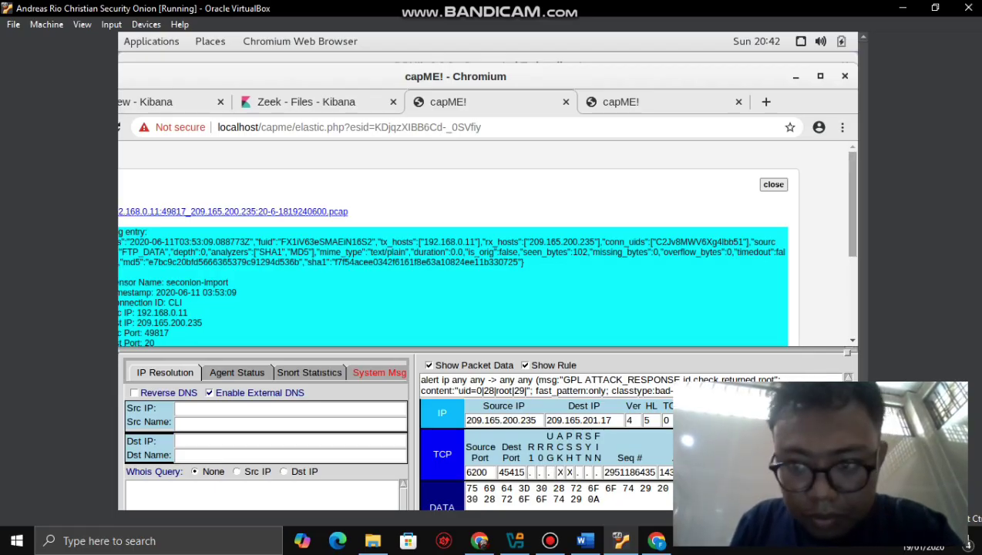
{"action": "scroll", "coordinate": [485, 242], "scroll_direction": "down", "scroll_amount": 3}
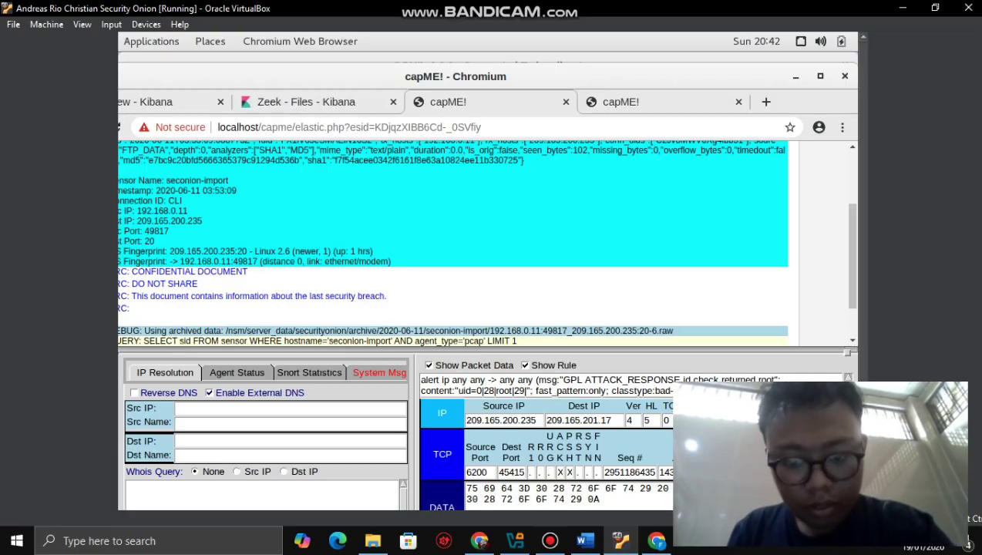
{"action": "left_click", "coordinate": [584, 540]}
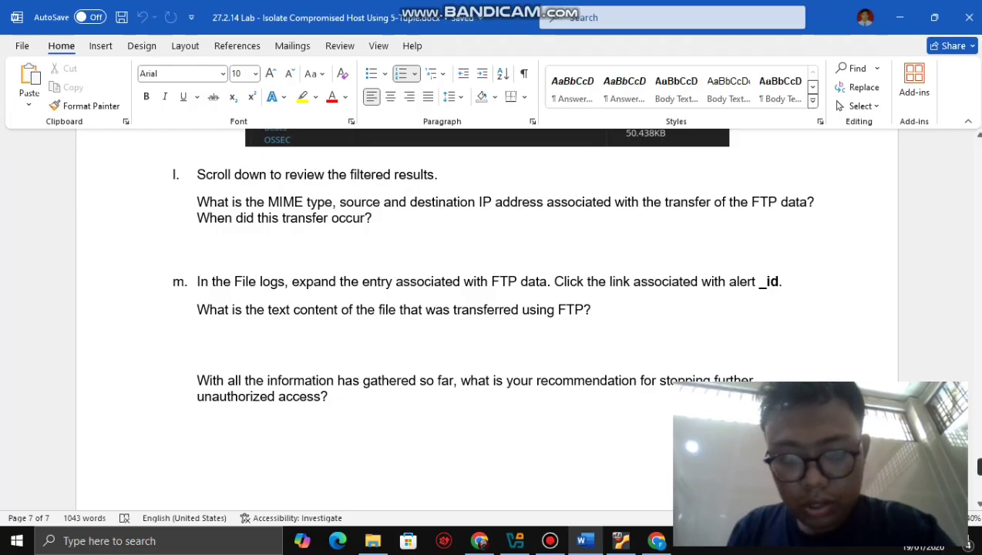
- Scroll past the unauthorized-access recommendations question to the page 7 of 7 footer
{"action": "scroll", "coordinate": [473, 293], "scroll_direction": "down", "scroll_amount": 5}
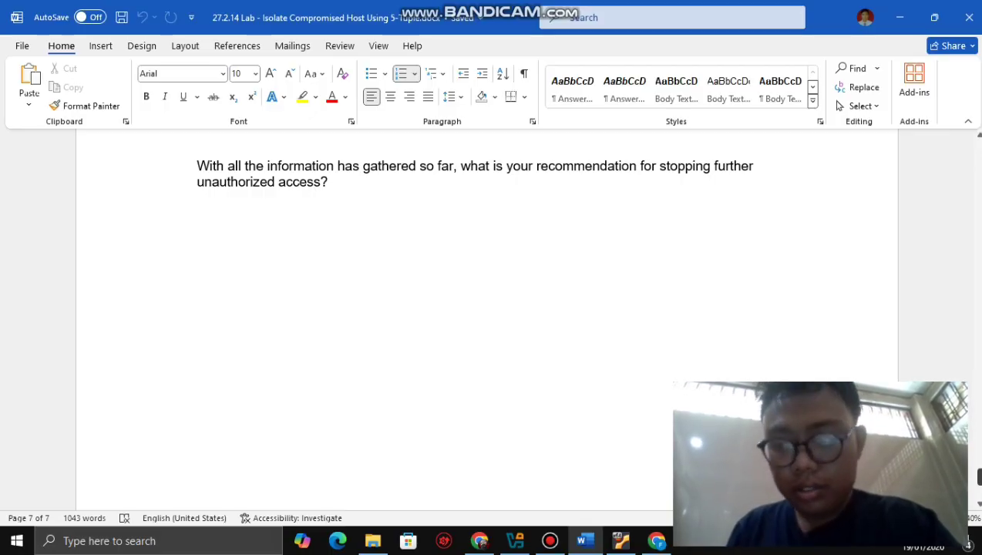
{"action": "scroll", "coordinate": [485, 308], "scroll_direction": "down", "scroll_amount": 5}
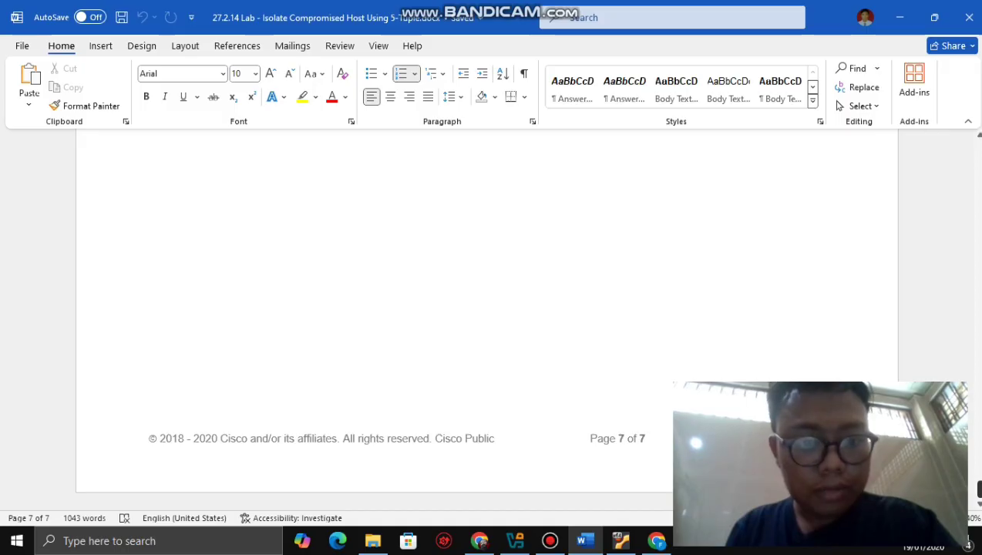